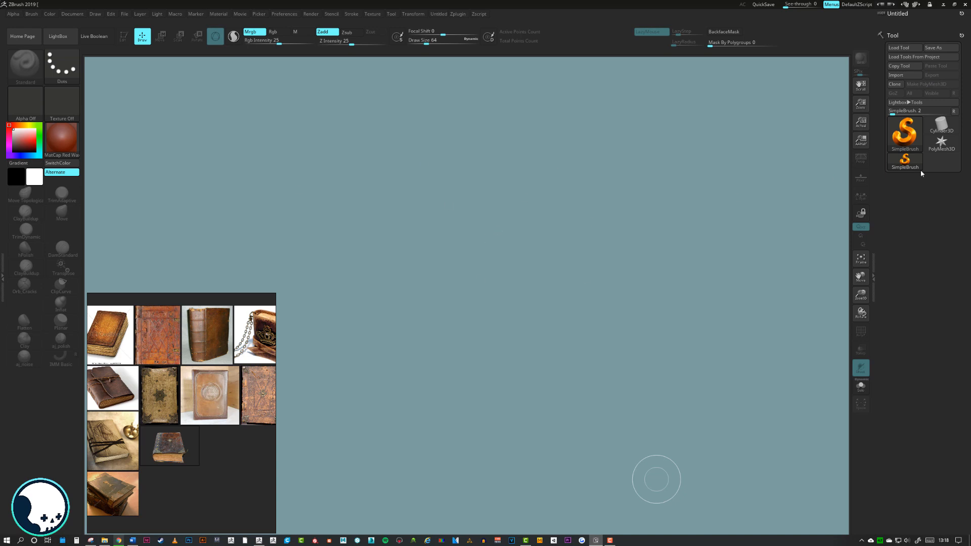
Draw a Cube3D primitive on the empty canvas and convert it to an editable PolyMesh3D
{"action": "left_click", "coordinate": [892, 114]}
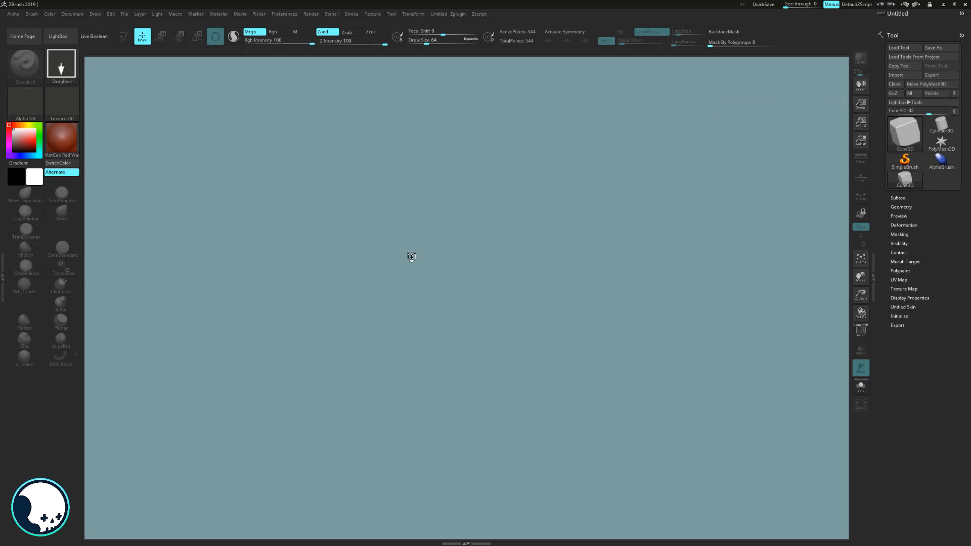
{"action": "left_click_drag", "start_coordinate": [407, 249], "coordinate": [471, 431]}
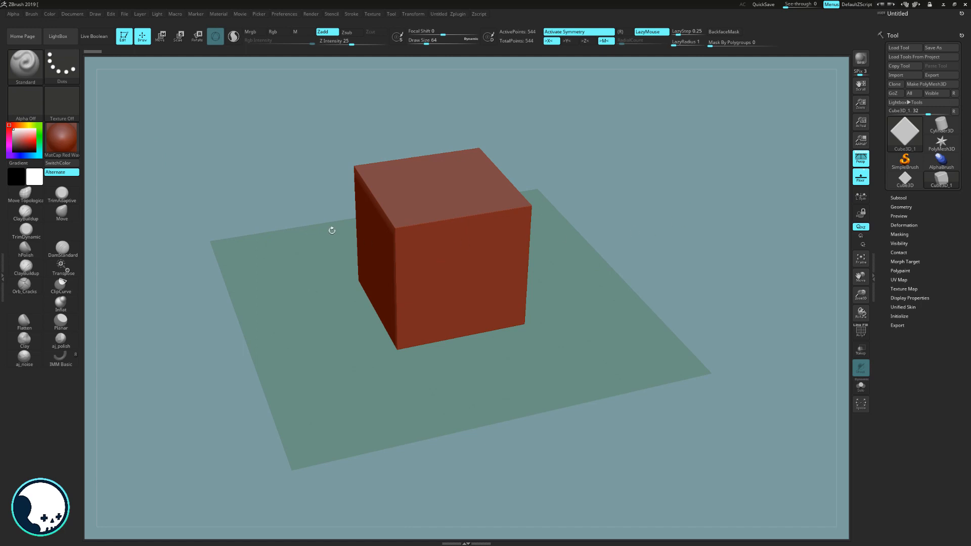
{"action": "left_click_drag", "start_coordinate": [216, 213], "coordinate": [232, 165], "text": "alt"}
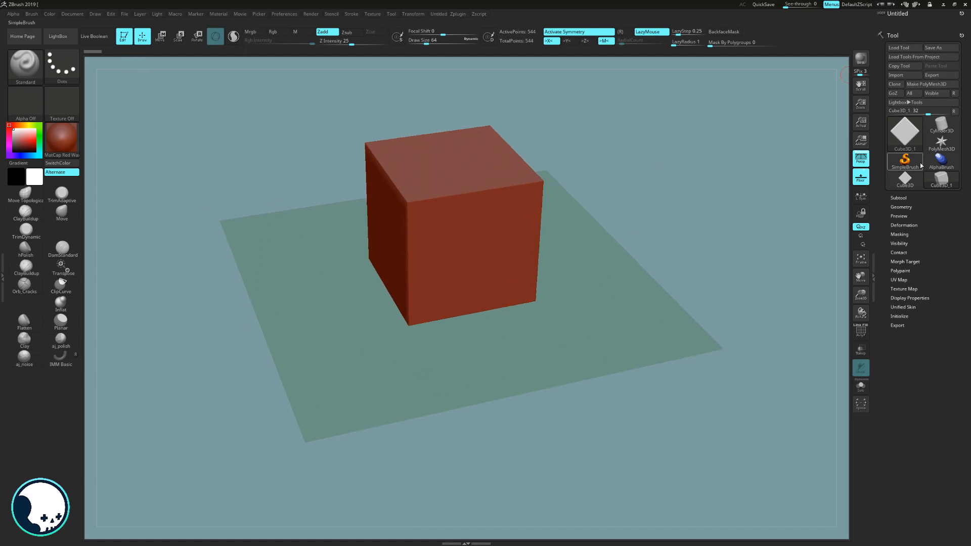
{"action": "left_click", "coordinate": [915, 84]}
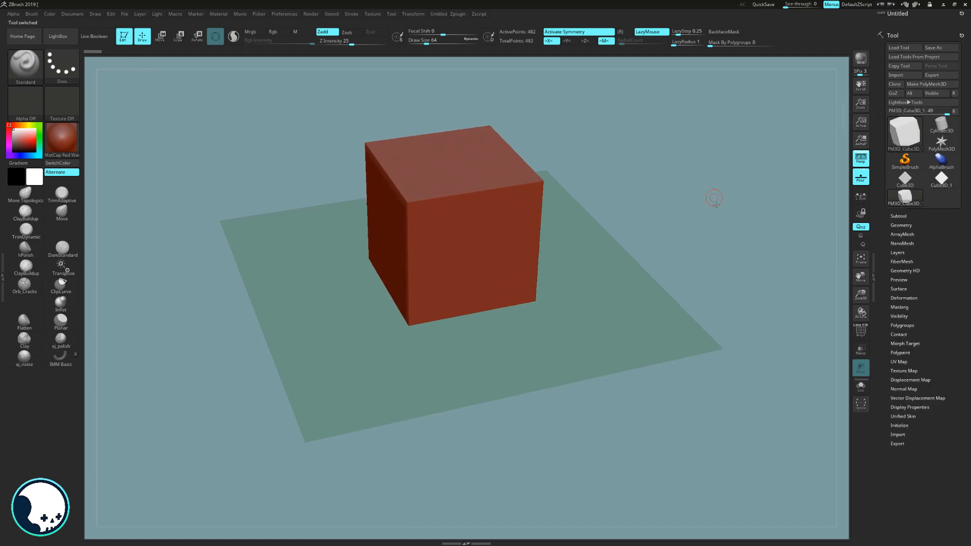
{"action": "left_click_drag", "start_coordinate": [714, 198], "coordinate": [727, 254]}
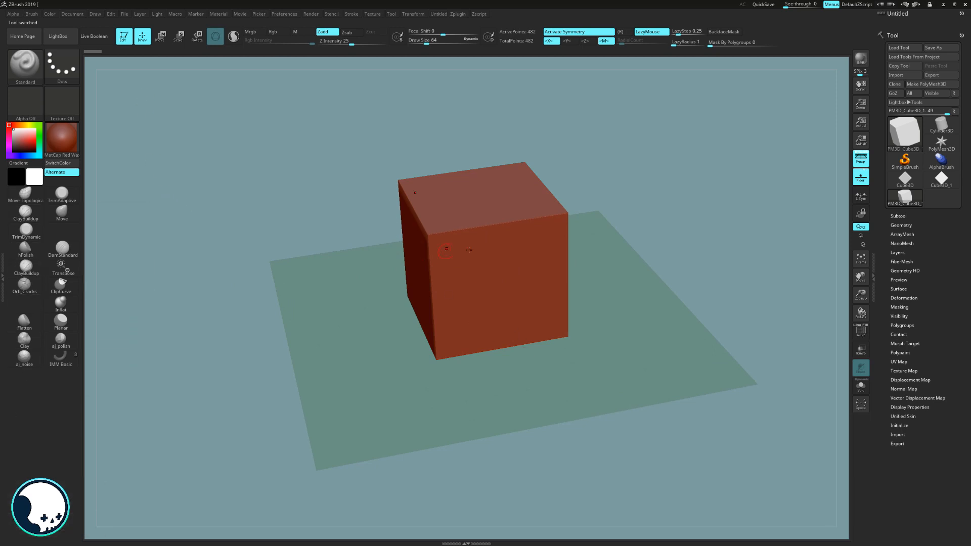
{"action": "left_click_drag", "start_coordinate": [661, 204], "coordinate": [607, 207]}
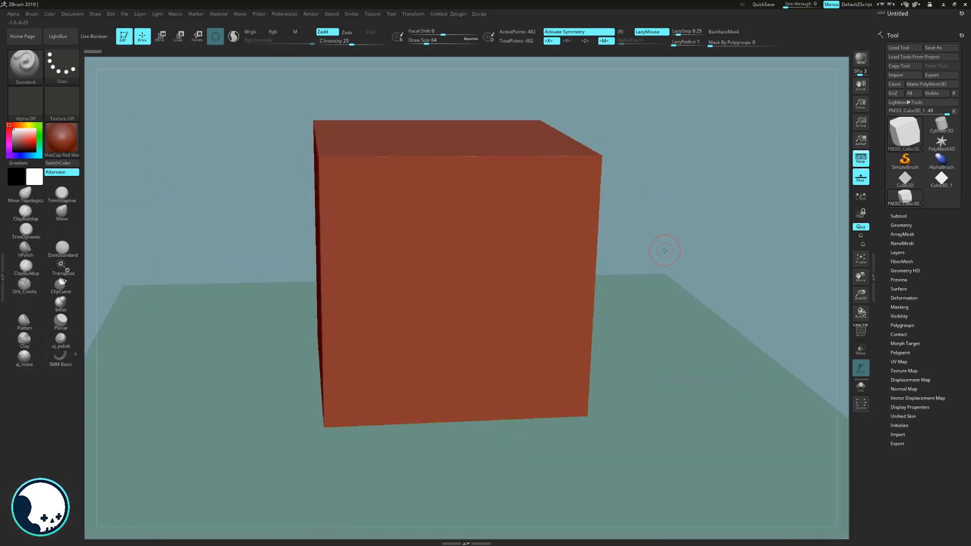
{"action": "left_click_drag", "start_coordinate": [665, 250], "coordinate": [644, 278]}
Bring back the old-book reference image board and set its window to Always On Top
{"action": "key", "text": "super"}
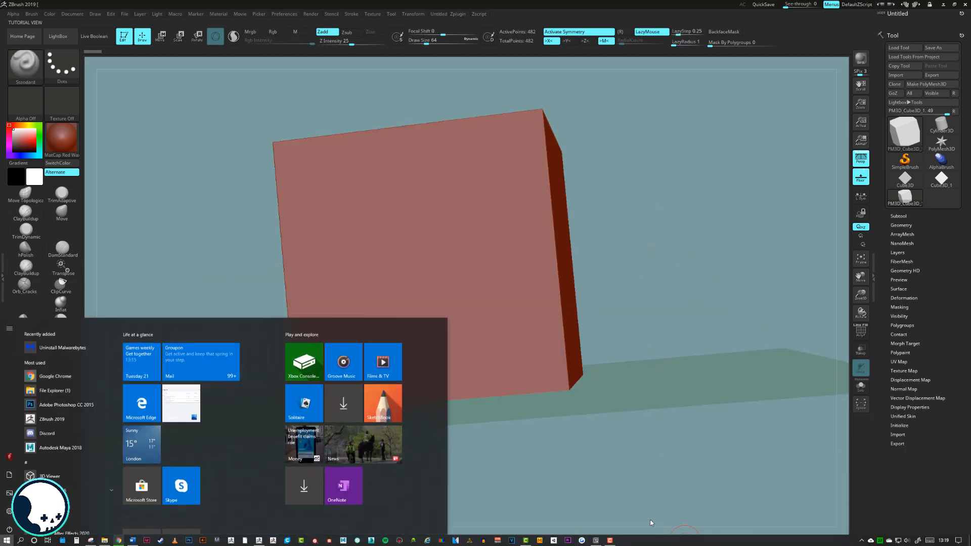
{"action": "left_click", "coordinate": [595, 540]}
{"action": "right_click", "coordinate": [227, 448]}
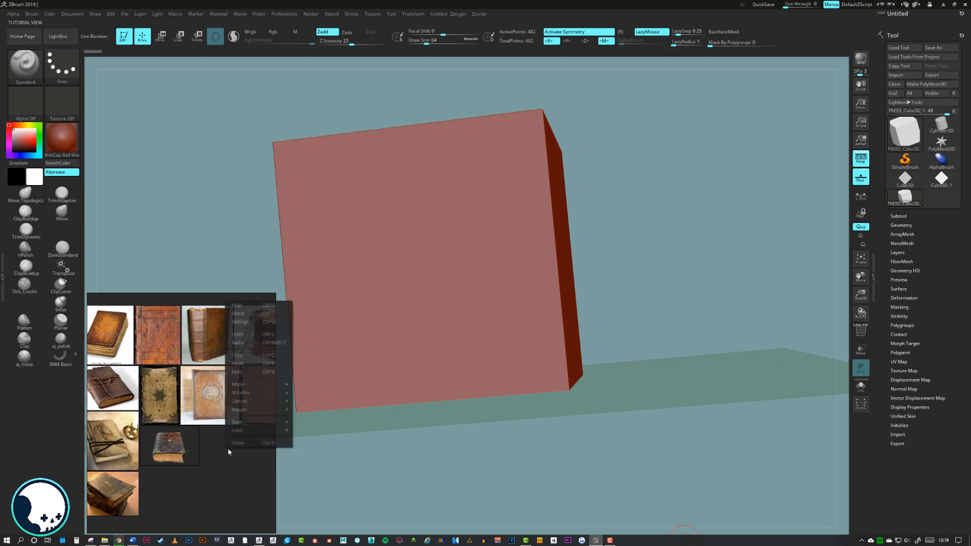
{"action": "mouse_move", "coordinate": [257, 386]}
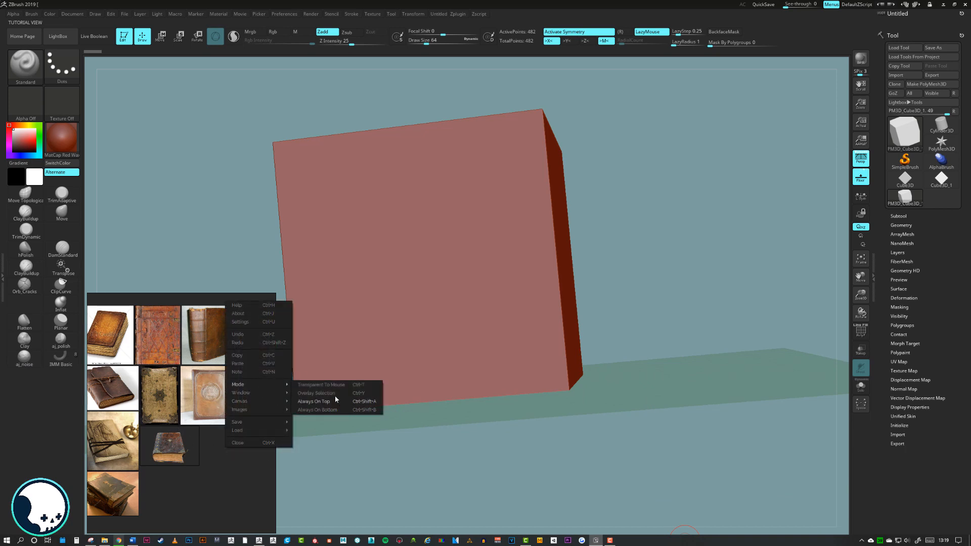
{"action": "left_click", "coordinate": [330, 397]}
Scale the cube non-uniformly with the move gizmo into a tall, thin block with book proportions
{"action": "key", "text": "f"}
{"action": "key", "text": "w"}
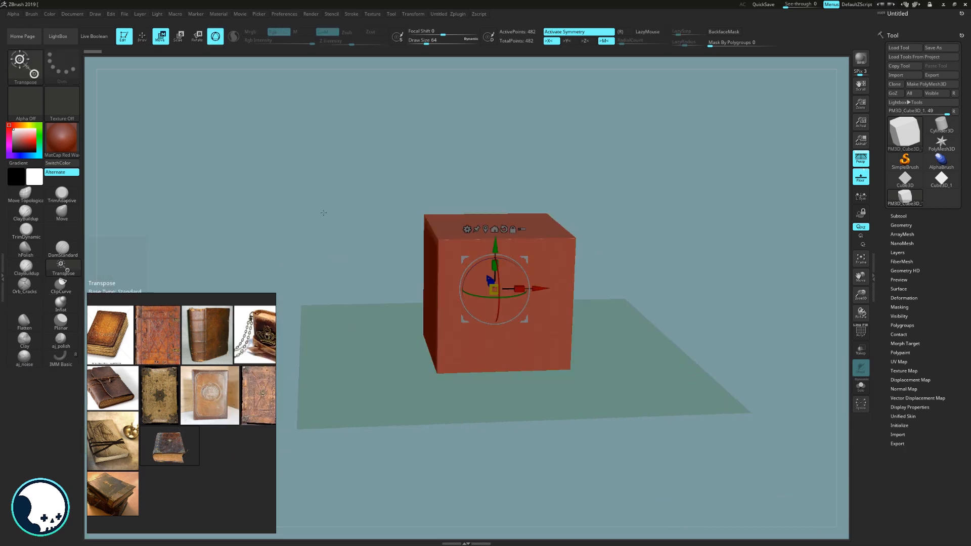
{"action": "left_click_drag", "start_coordinate": [325, 210], "coordinate": [675, 265]}
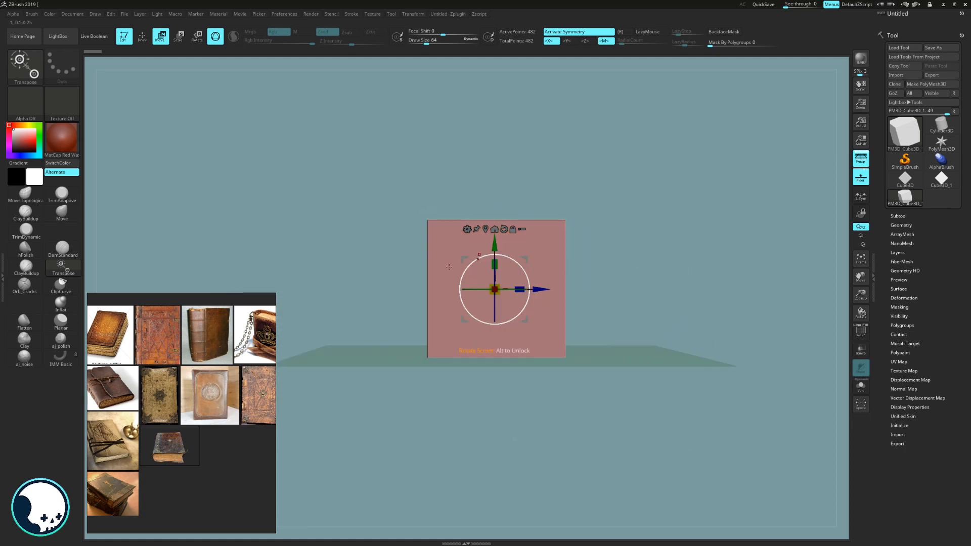
{"action": "left_click_drag", "start_coordinate": [494, 264], "coordinate": [495, 237]}
{"action": "left_click_drag", "start_coordinate": [470, 287], "coordinate": [503, 286]}
{"action": "left_click_drag", "start_coordinate": [723, 203], "coordinate": [664, 225]}
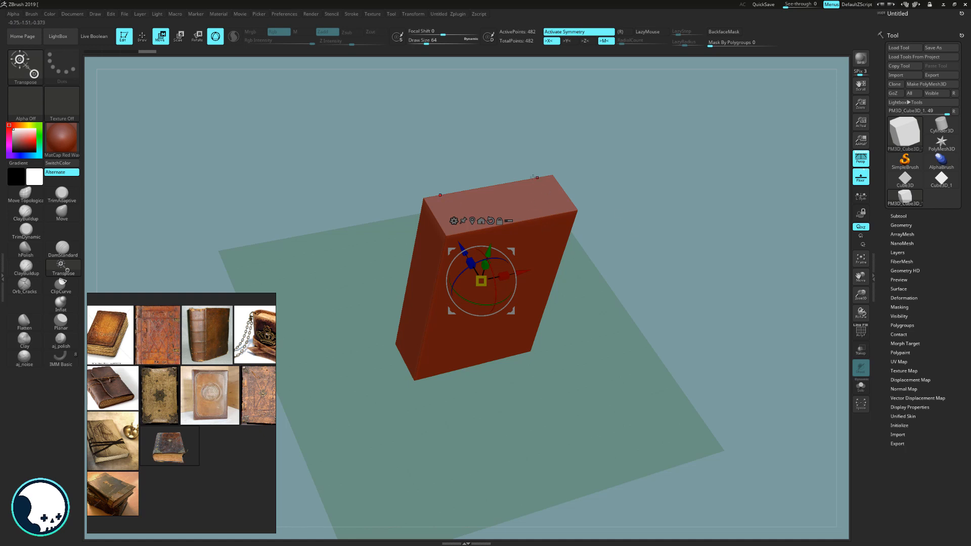
{"action": "left_click_drag", "start_coordinate": [667, 255], "coordinate": [660, 271]}
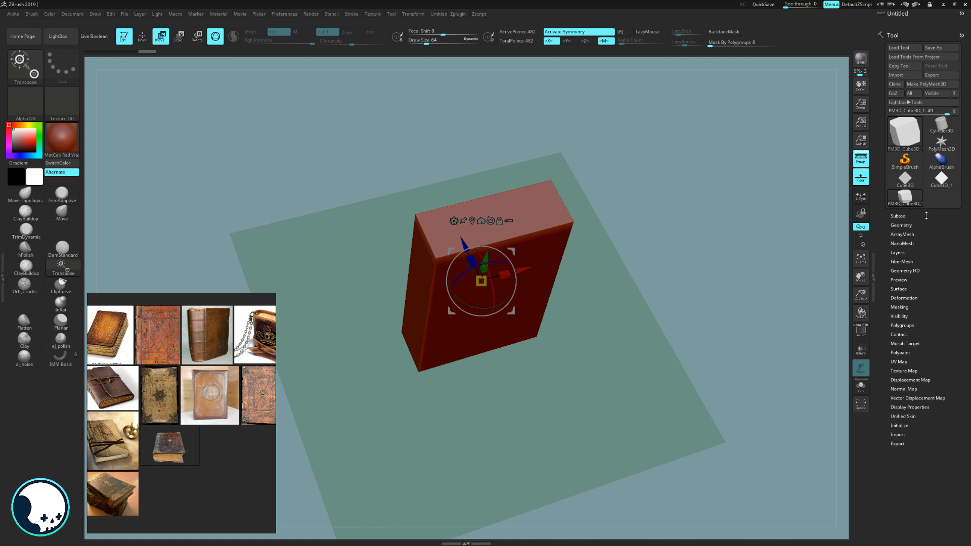
Duplicate the book block subtool and scale the copy up slightly around the original to serve as the cover
{"action": "left_click", "coordinate": [903, 216]}
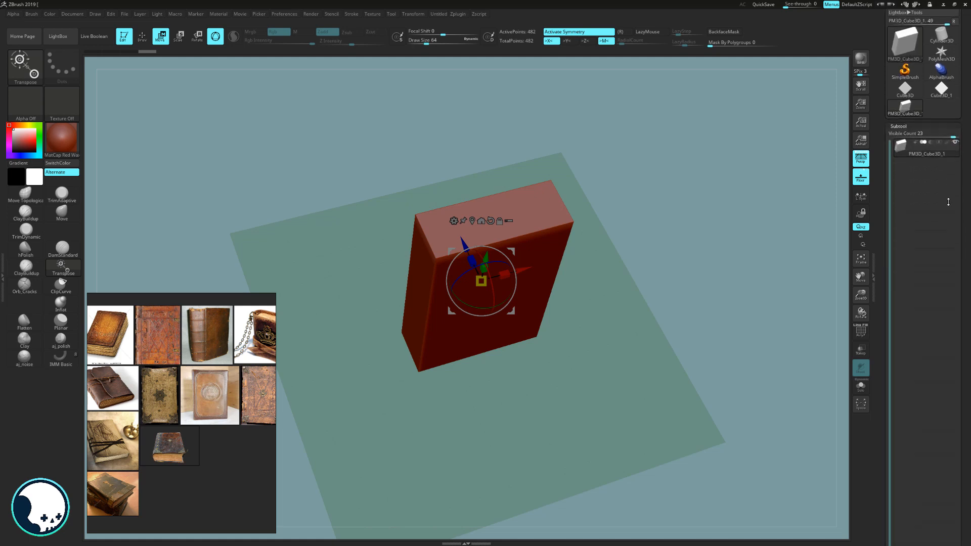
{"action": "left_click_drag", "start_coordinate": [944, 98], "coordinate": [901, 98]}
{"action": "left_click", "coordinate": [898, 256]}
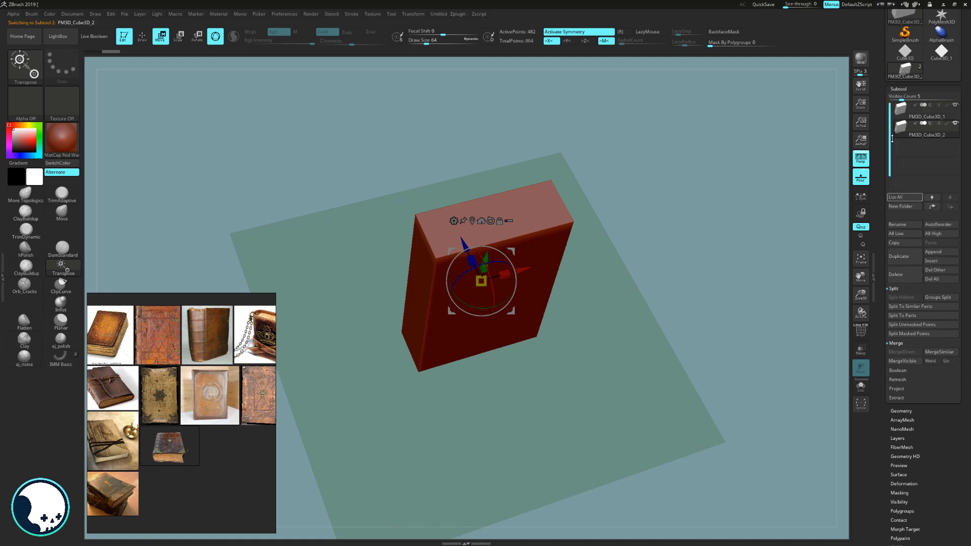
{"action": "left_click_drag", "start_coordinate": [727, 193], "coordinate": [643, 246]}
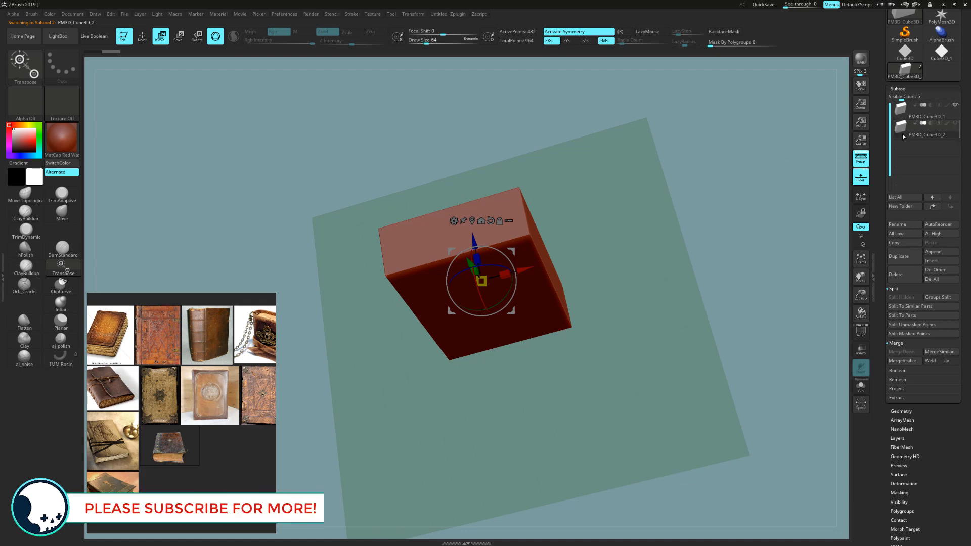
{"action": "left_click_drag", "start_coordinate": [673, 192], "coordinate": [743, 192]}
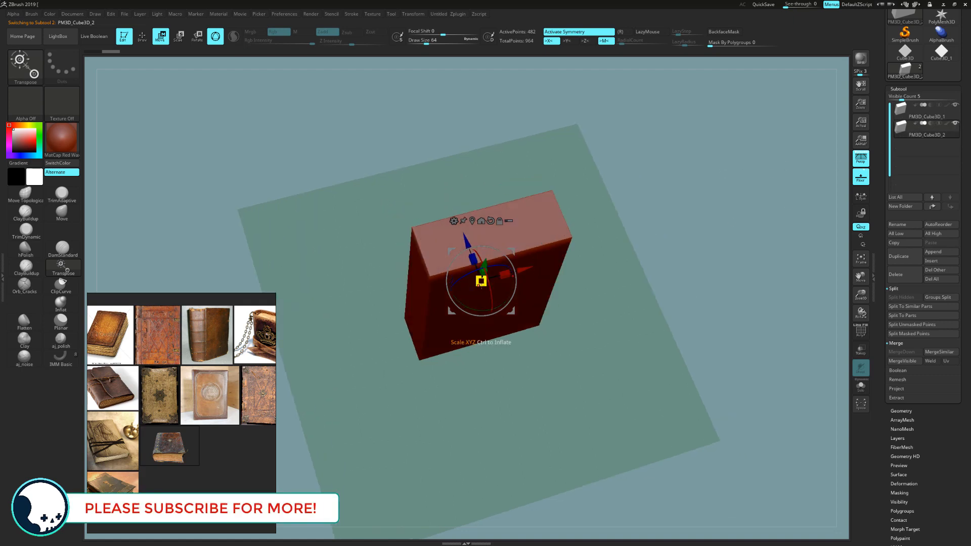
{"action": "left_click_drag", "start_coordinate": [675, 211], "coordinate": [572, 238]}
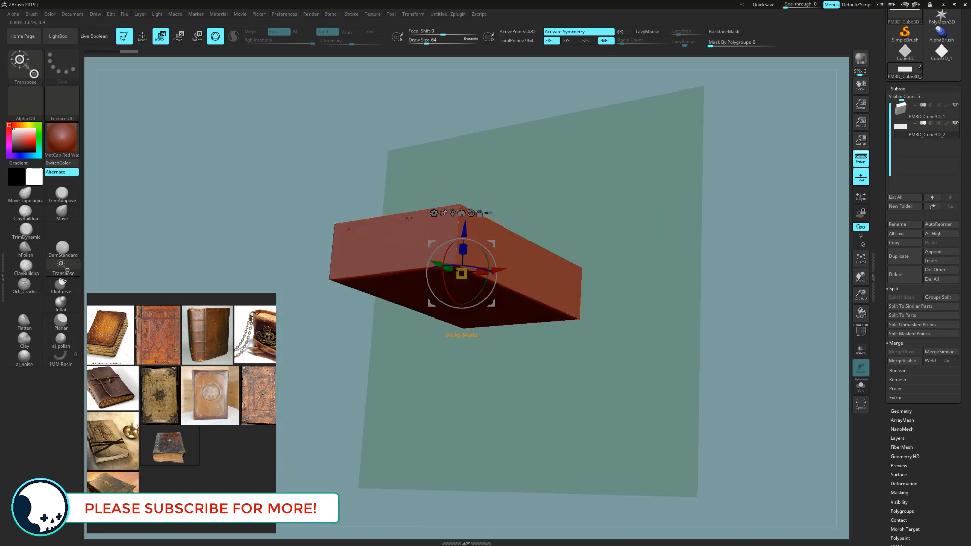
{"action": "left_click_drag", "start_coordinate": [615, 200], "coordinate": [650, 222]}
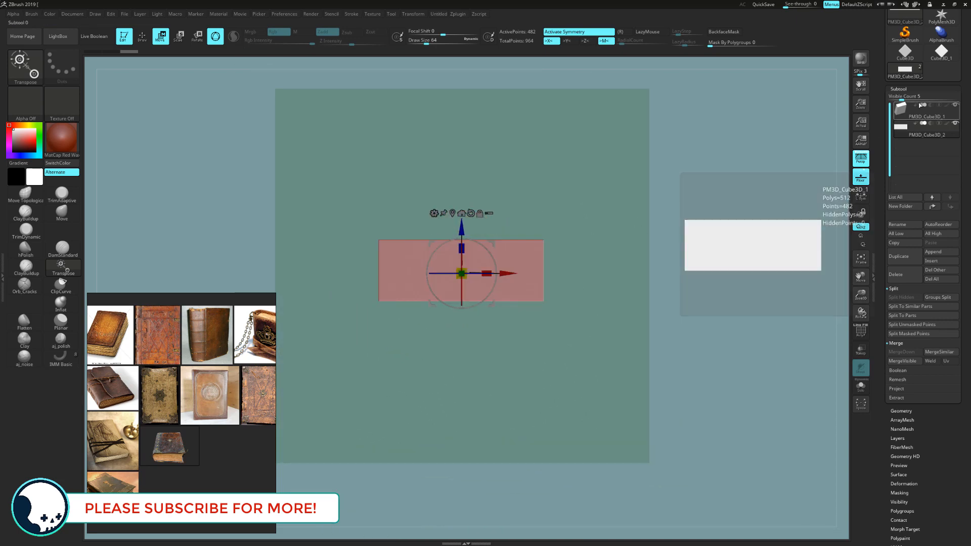
Turn off perspective and choose ClipCurve as the clipping brush
{"action": "left_click", "coordinate": [856, 163]}
{"action": "left_click_drag", "start_coordinate": [623, 208], "coordinate": [642, 185], "text": "alt"}
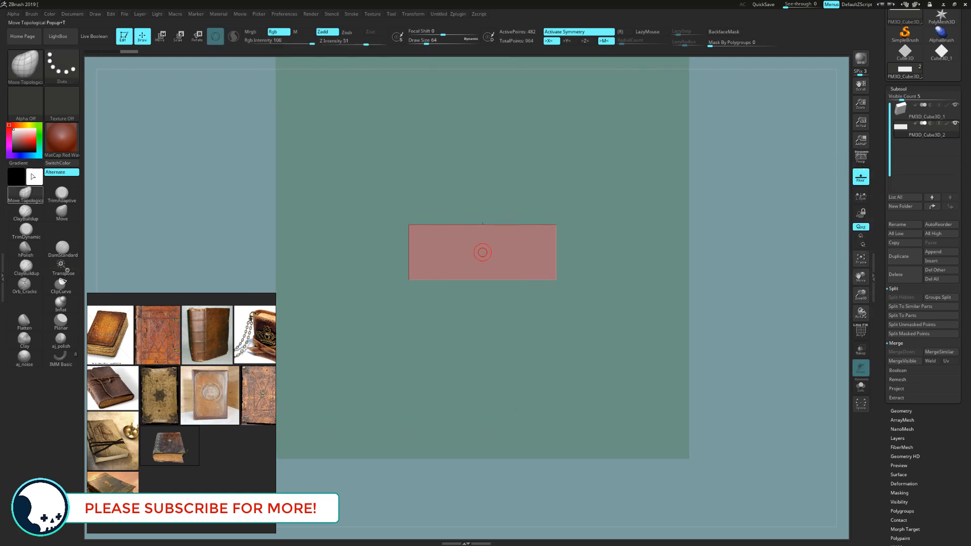
{"action": "key", "text": "q"}
{"action": "left_click", "coordinate": [25, 67]}
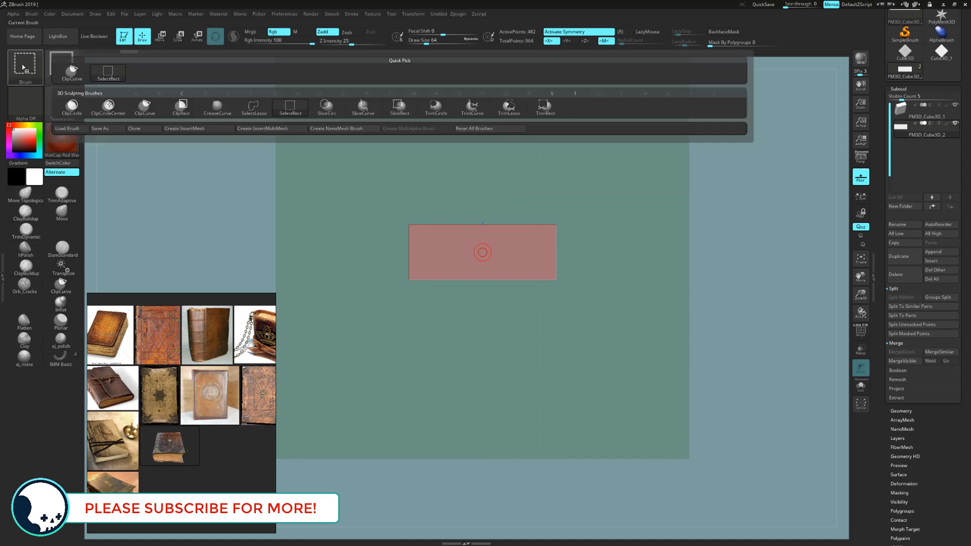
{"action": "left_click", "coordinate": [78, 72], "text": "ctrl+shift"}
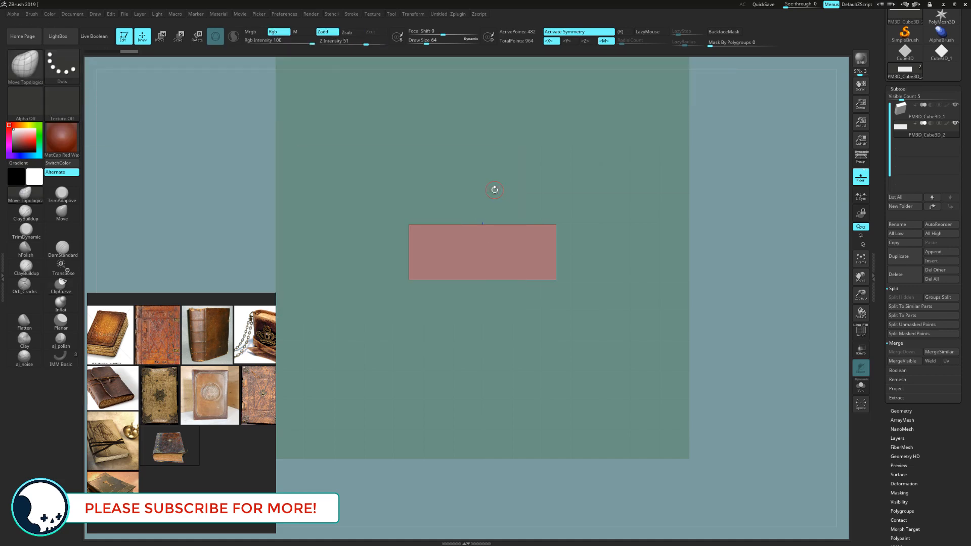
Try to clip the inside out of the cover block with symmetry on, using ClipCurve from the end view
{"action": "left_click_drag", "start_coordinate": [447, 178], "coordinate": [440, 188], "text": "alt"}
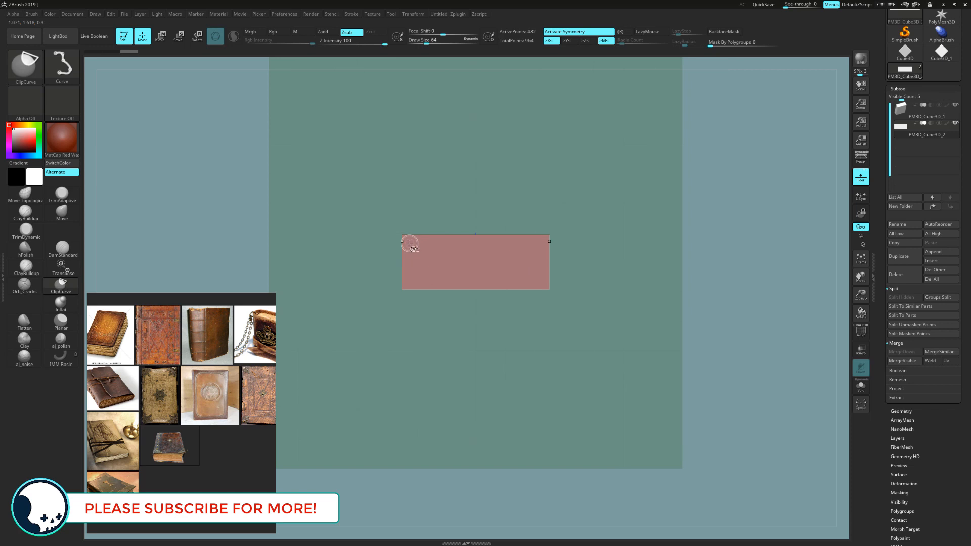
{"action": "left_click_drag", "start_coordinate": [411, 277], "coordinate": [409, 286], "text": "ctrl+shift"}
{"action": "left_click_drag", "start_coordinate": [410, 283], "coordinate": [410, 283], "text": "ctrl+shift"}
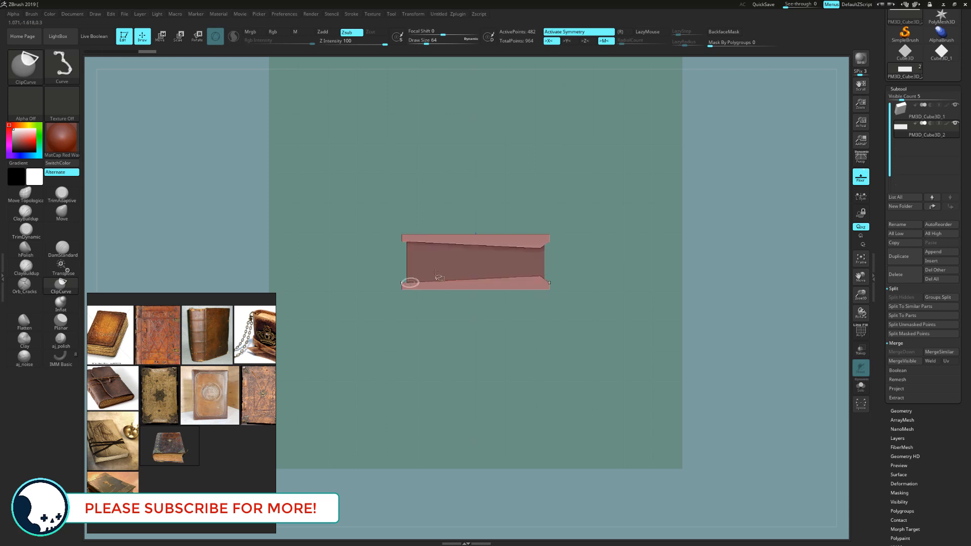
{"action": "mouse_move", "coordinate": [602, 242]}
{"action": "left_mouse_down"}
{"action": "mouse_move", "coordinate": [531, 265]}
{"action": "mouse_move", "coordinate": [647, 237]}
{"action": "mouse_move", "coordinate": [627, 236]}
{"action": "left_mouse_up"}
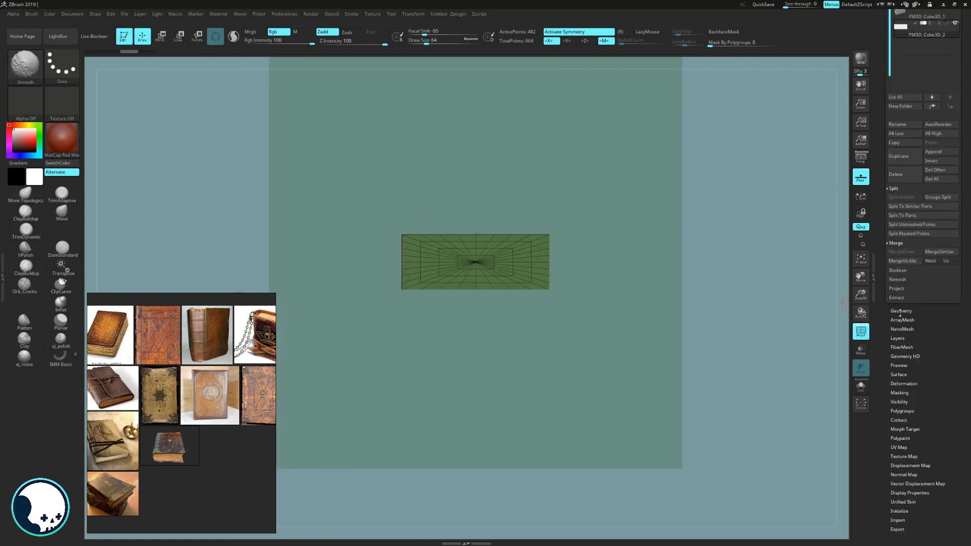
Remesh the cover block with DynaMesh at resolution 128
{"action": "left_click", "coordinate": [900, 312], "text": "shift"}
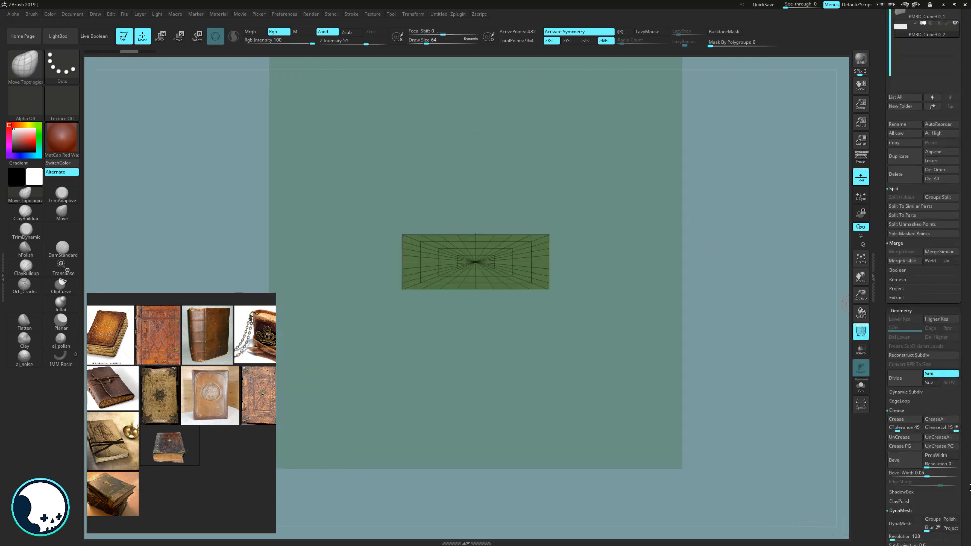
{"action": "left_click_drag", "start_coordinate": [966, 534], "coordinate": [969, 442]}
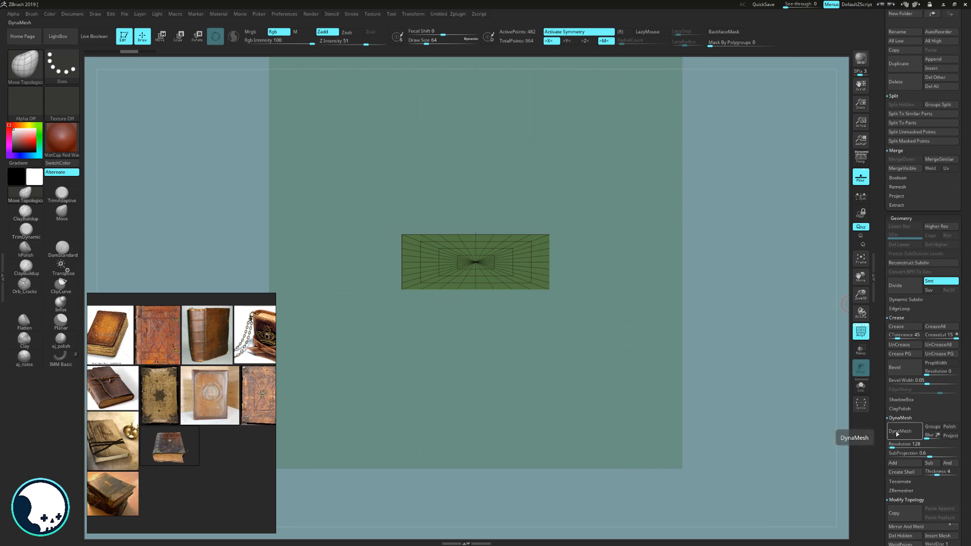
{"action": "left_click", "coordinate": [896, 433]}
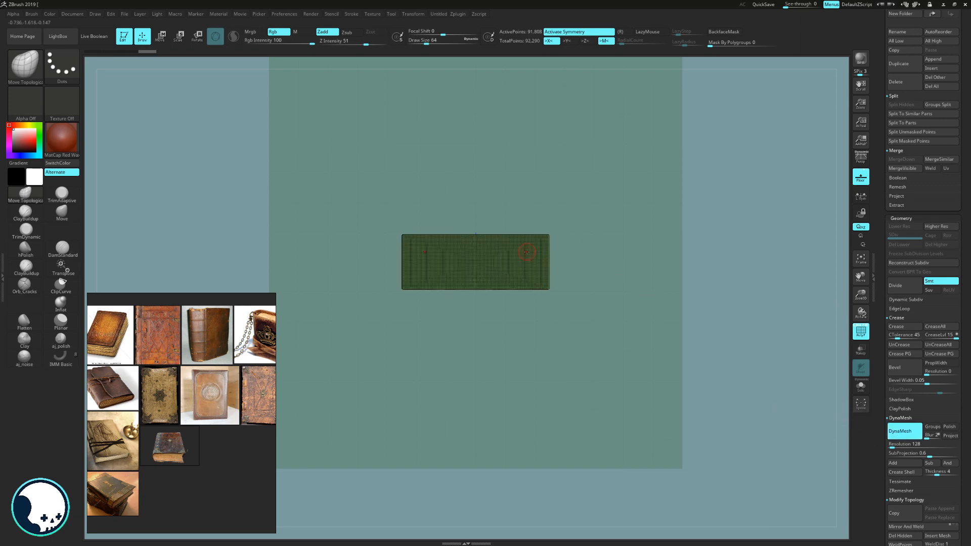
Turn off symmetry and clip the cover block with ClipCurve into a C-shaped shell with a spine and two boards
{"action": "key", "text": "x"}
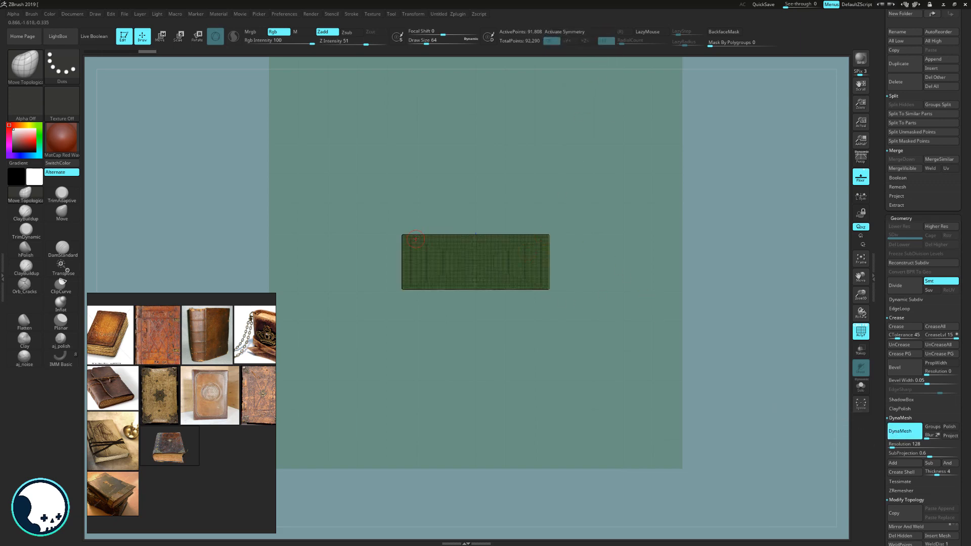
{"action": "key", "text": "ctrl"}
{"action": "key", "text": "ctrl+shift"}
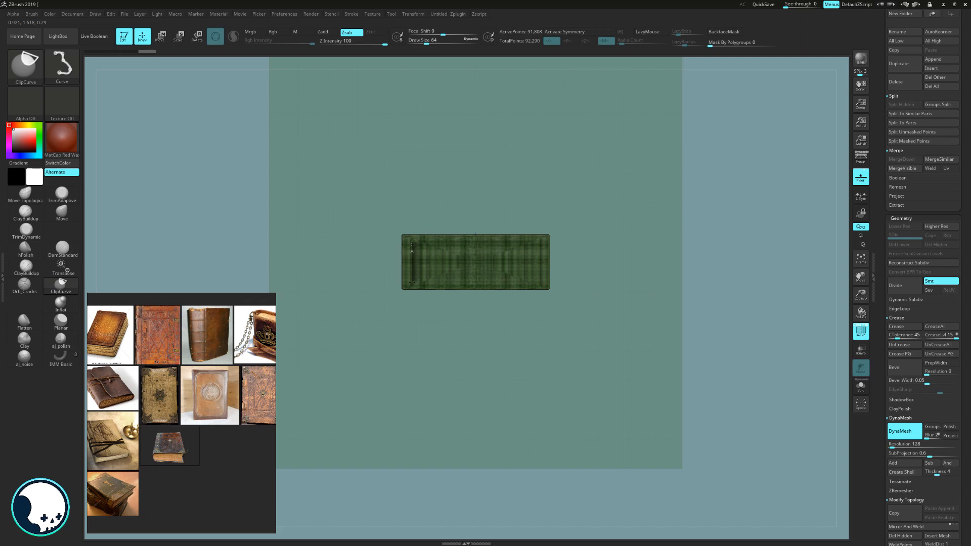
{"action": "left_click_drag", "start_coordinate": [411, 281], "coordinate": [412, 281], "text": "ctrl+shift"}
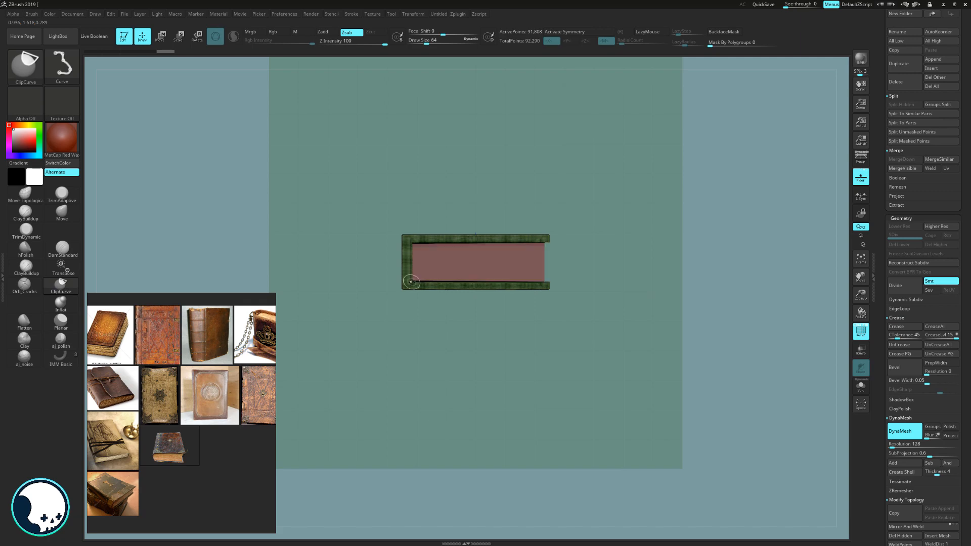
{"action": "mouse_move", "coordinate": [708, 247]}
{"action": "left_mouse_down"}
{"action": "mouse_move", "coordinate": [652, 254]}
{"action": "mouse_move", "coordinate": [668, 251]}
{"action": "mouse_move", "coordinate": [657, 271]}
{"action": "mouse_move", "coordinate": [669, 276]}
{"action": "mouse_move", "coordinate": [685, 253]}
{"action": "mouse_move", "coordinate": [668, 242]}
{"action": "mouse_move", "coordinate": [823, 250]}
{"action": "left_mouse_up"}
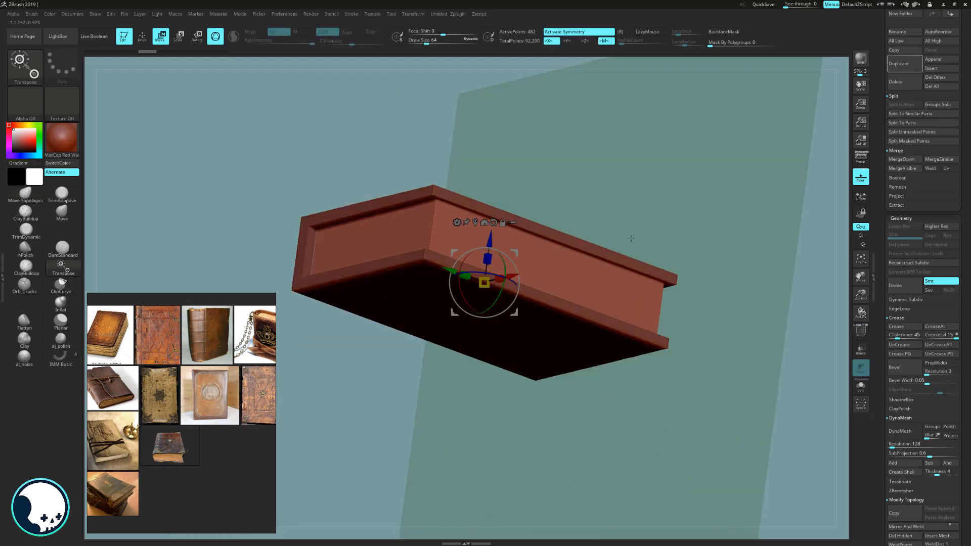
Mask a lengthwise band across the middle of the page block in the end view
{"action": "left_click_drag", "start_coordinate": [635, 238], "coordinate": [584, 298]}
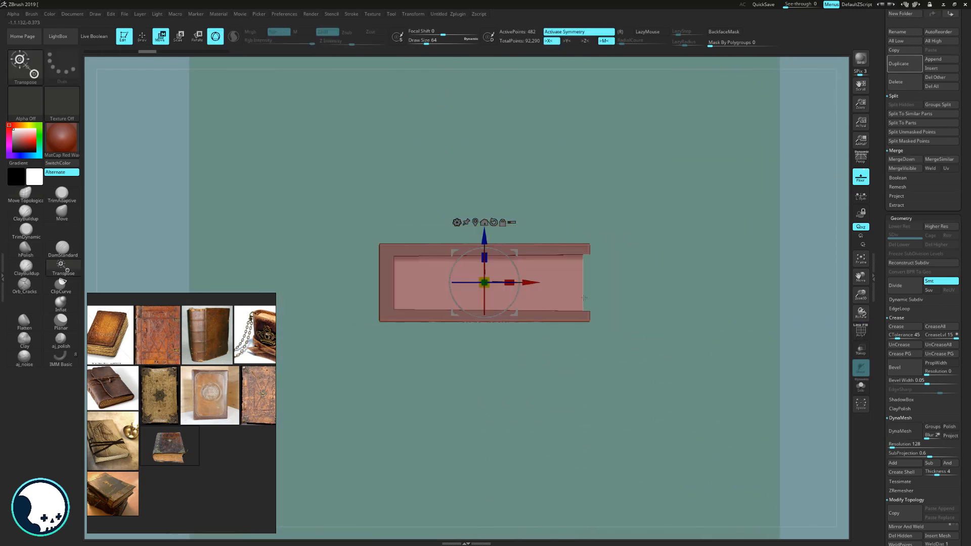
{"action": "key", "text": "q"}
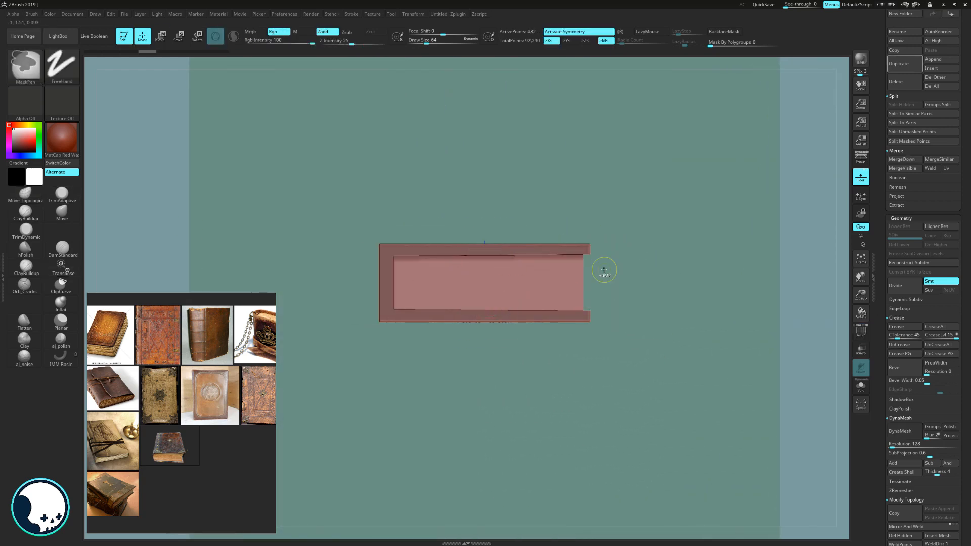
{"action": "left_click_drag", "start_coordinate": [603, 277], "coordinate": [330, 282], "text": "ctrl"}
{"action": "left_click_drag", "start_coordinate": [608, 266], "coordinate": [349, 298], "text": "ctrl"}
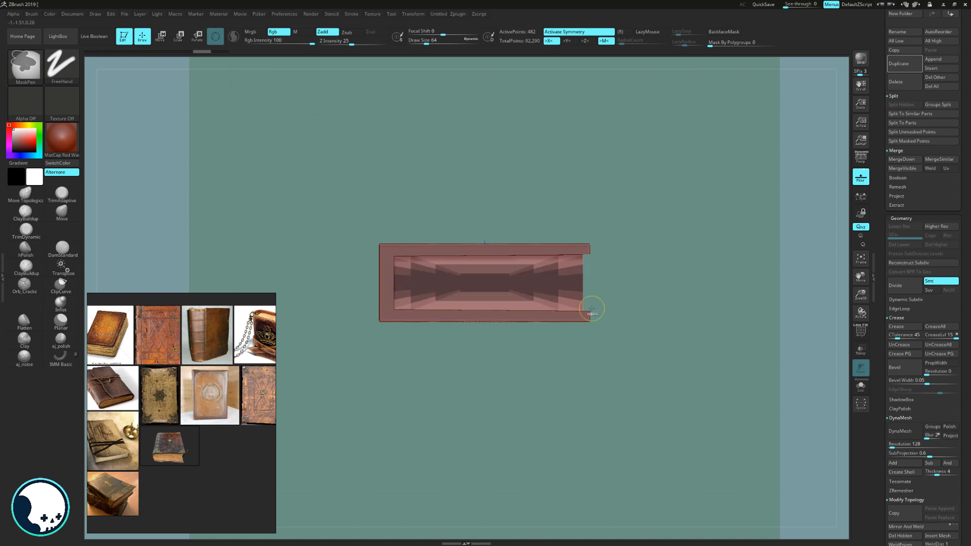
Try to curve the page block's long side inward by blurring and inverting the mask and scaling the unmasked part
{"action": "left_click", "coordinate": [447, 287], "text": "ctrl"}
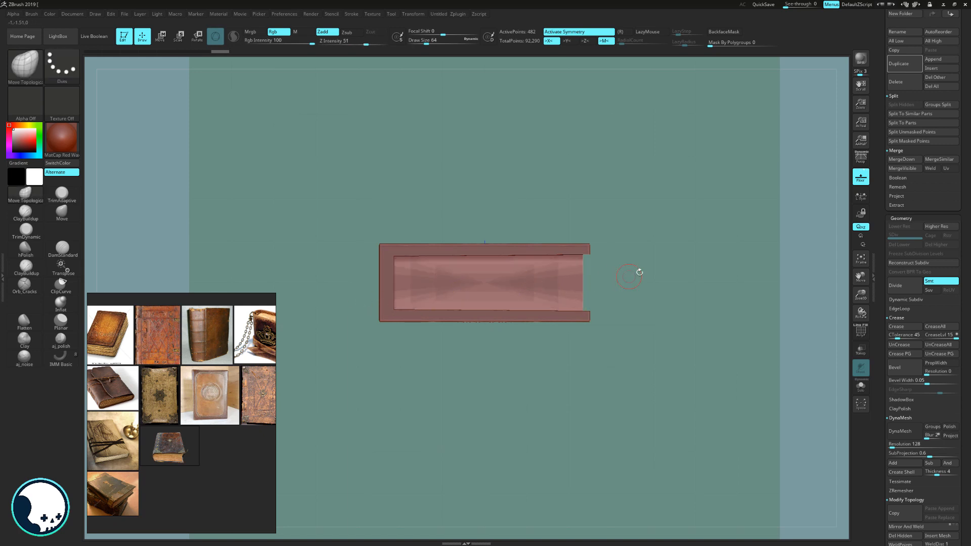
{"action": "left_click", "coordinate": [678, 231], "text": "ctrl"}
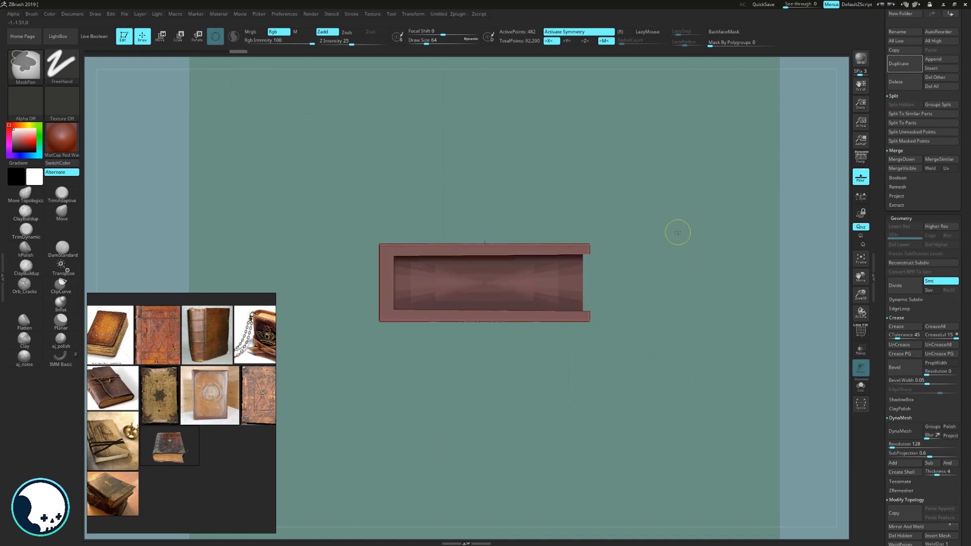
{"action": "left_click", "coordinate": [63, 268]}
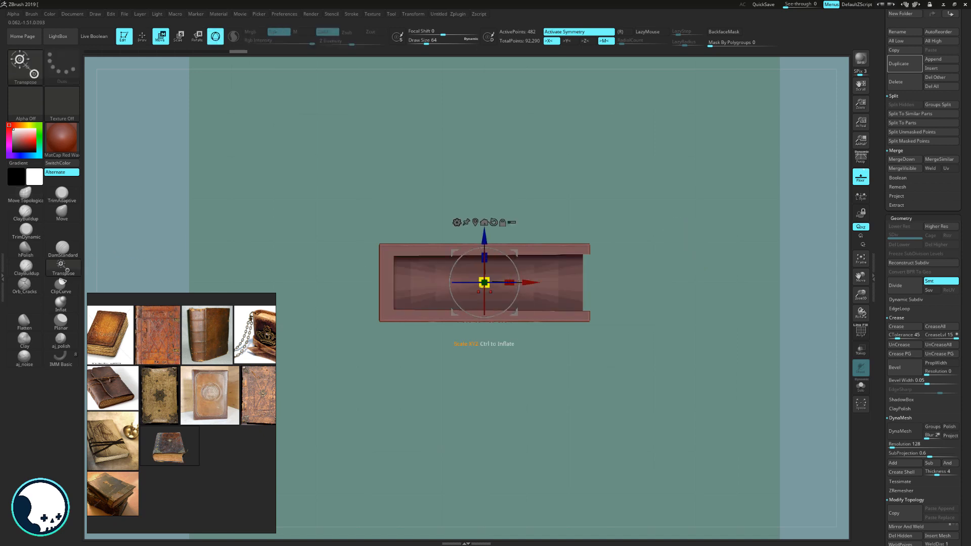
{"action": "mouse_move", "coordinate": [486, 286]}
{"action": "left_mouse_down"}
{"action": "mouse_move", "coordinate": [477, 282]}
{"action": "mouse_move", "coordinate": [484, 286]}
{"action": "left_mouse_up"}
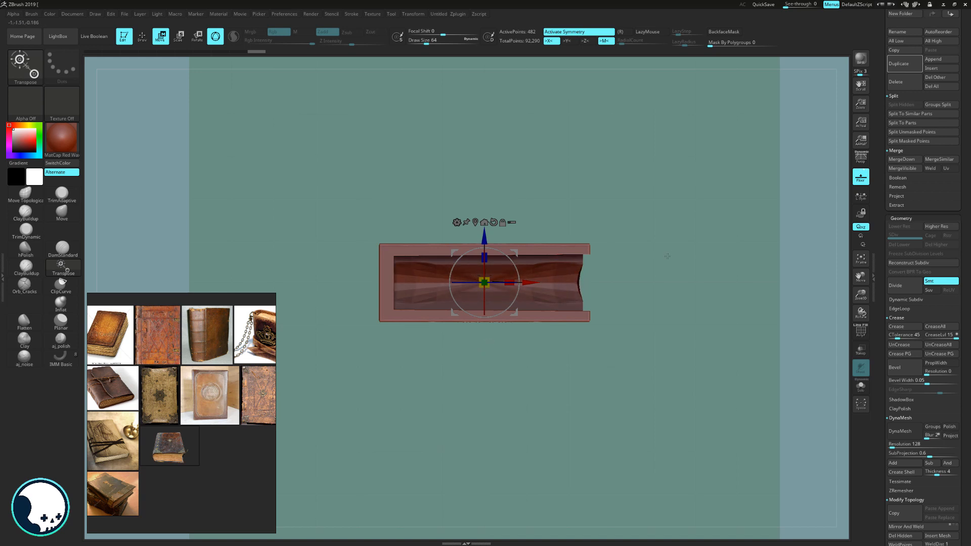
{"action": "left_click_drag", "start_coordinate": [667, 256], "coordinate": [348, 309]}
{"action": "key", "text": "ctrl+z"}
{"action": "key", "text": "ctrl+z"}
{"action": "key", "text": "ctrl+z"}
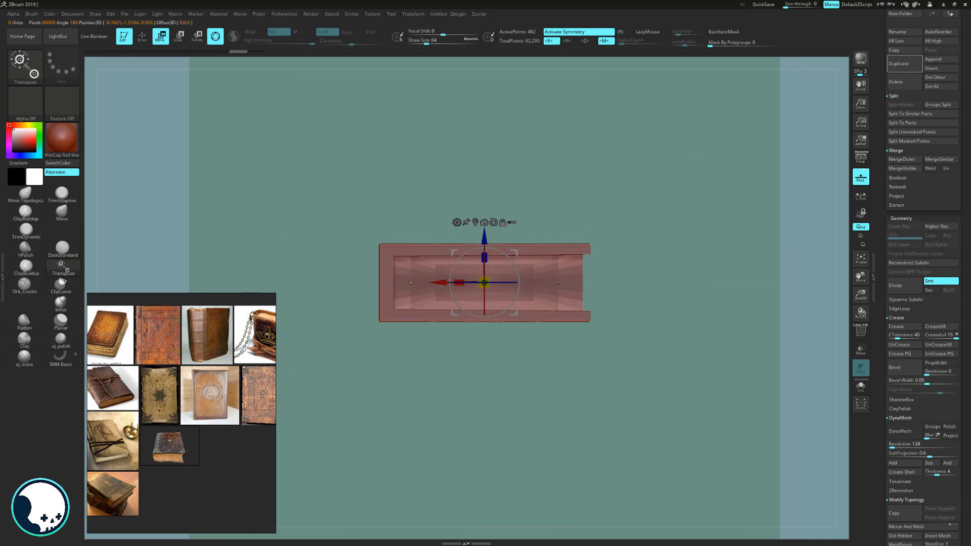
Invert the mask and scale the page block's middle band inward with the gizmo for a concave fore-edge, clearing the mask
{"action": "left_click", "coordinate": [662, 276], "text": "ctrl"}
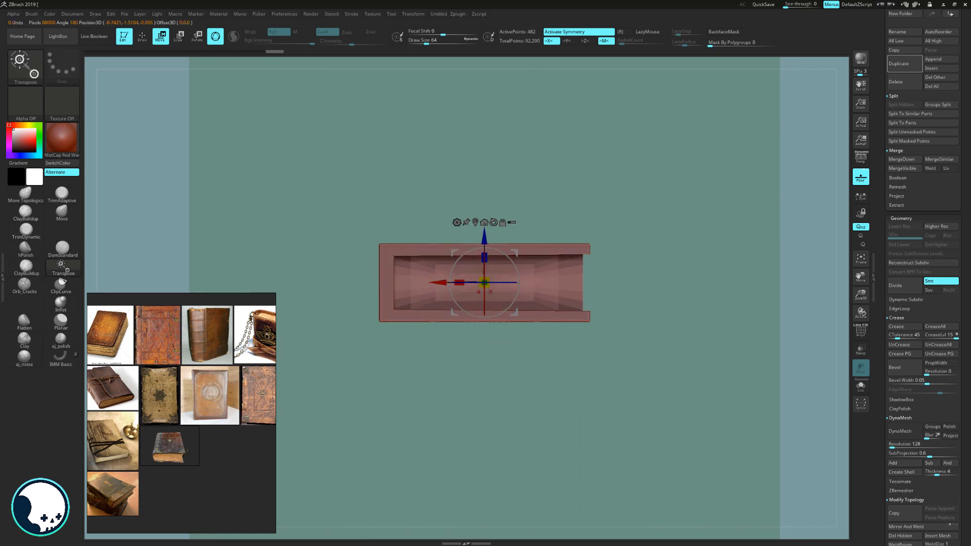
{"action": "left_click_drag", "start_coordinate": [488, 286], "coordinate": [468, 276]}
{"action": "left_click_drag", "start_coordinate": [684, 254], "coordinate": [778, 259]}
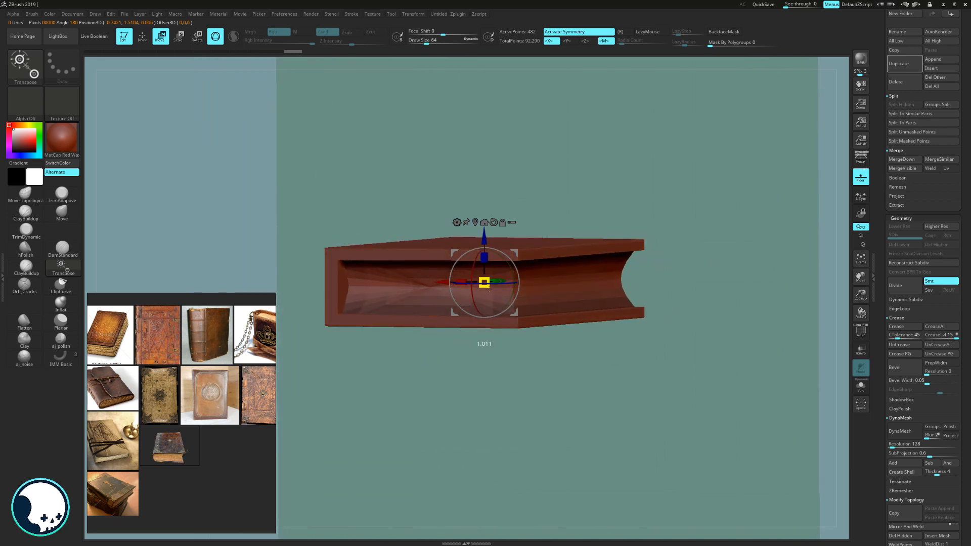
{"action": "left_click_drag", "start_coordinate": [489, 291], "coordinate": [498, 296]}
{"action": "left_click_drag", "start_coordinate": [723, 226], "coordinate": [608, 230], "text": "shift"}
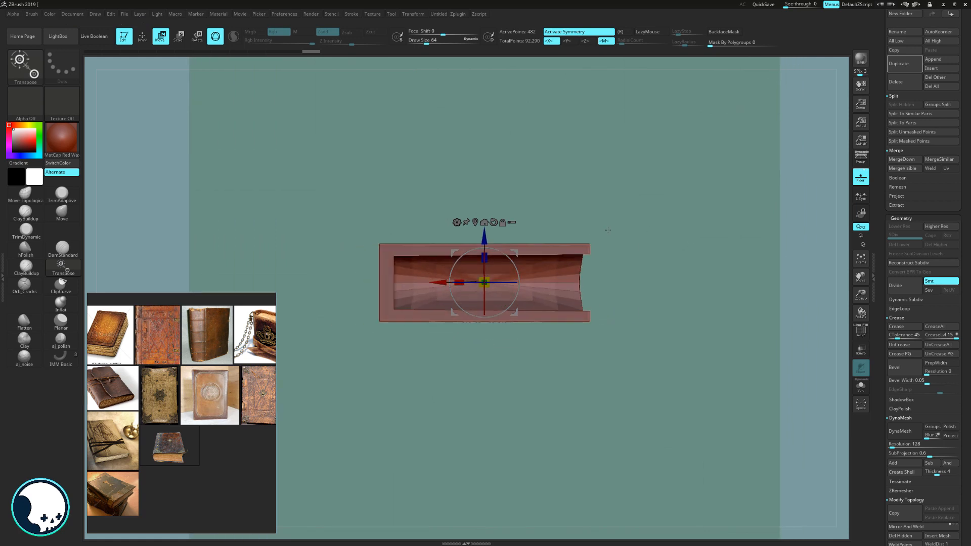
{"action": "left_click_drag", "start_coordinate": [443, 185], "coordinate": [455, 202], "text": "ctrl"}
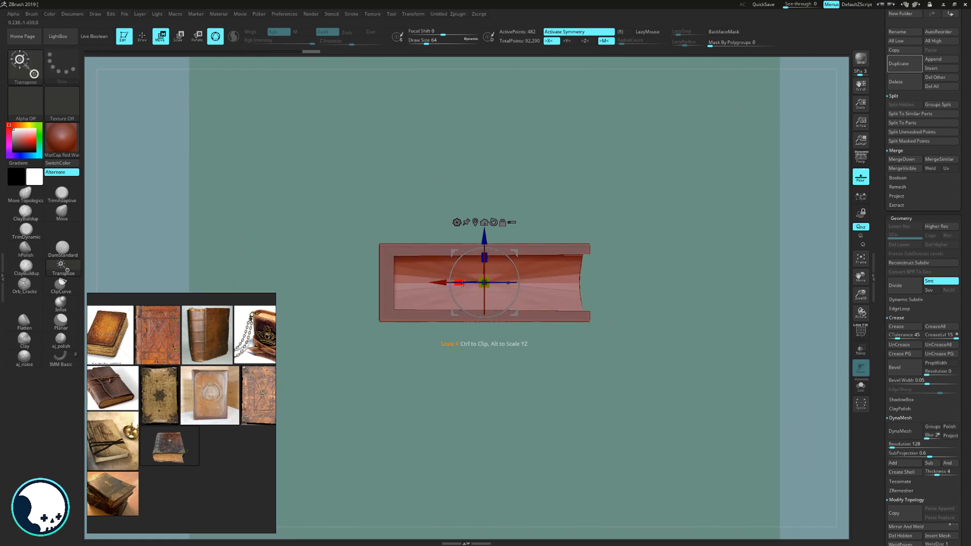
Scale the page block slightly across its width and thickness with the gizmo to fit the cover
{"action": "left_click_drag", "start_coordinate": [458, 283], "coordinate": [460, 285]}
{"action": "left_click_drag", "start_coordinate": [484, 258], "coordinate": [487, 257]}
{"action": "left_click_drag", "start_coordinate": [631, 247], "coordinate": [719, 230]}
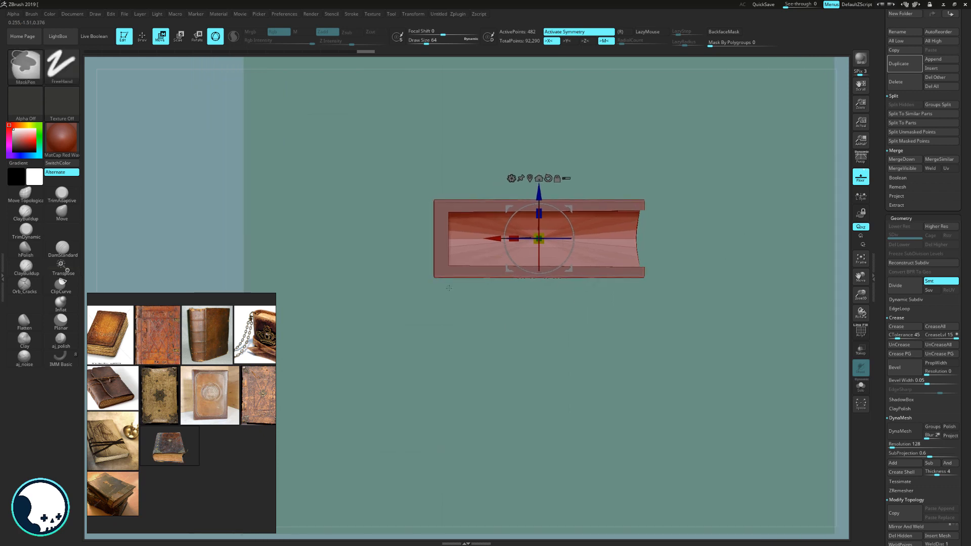
{"action": "left_click", "coordinate": [488, 240]}
Try masking the middle of the cover's spine with a blurred band without symmetry, and clear the mask
{"action": "left_click", "coordinate": [447, 206], "text": "alt"}
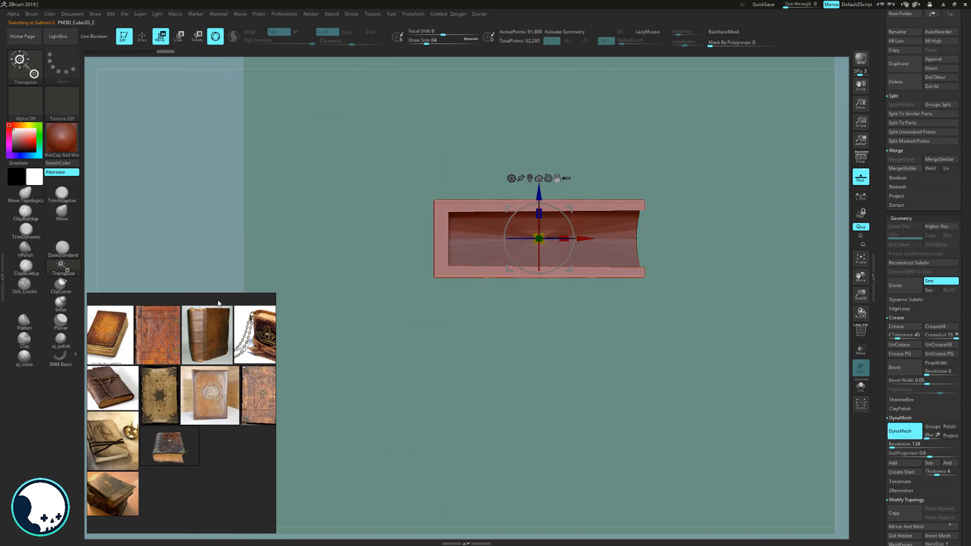
{"action": "key", "text": "ctrl"}
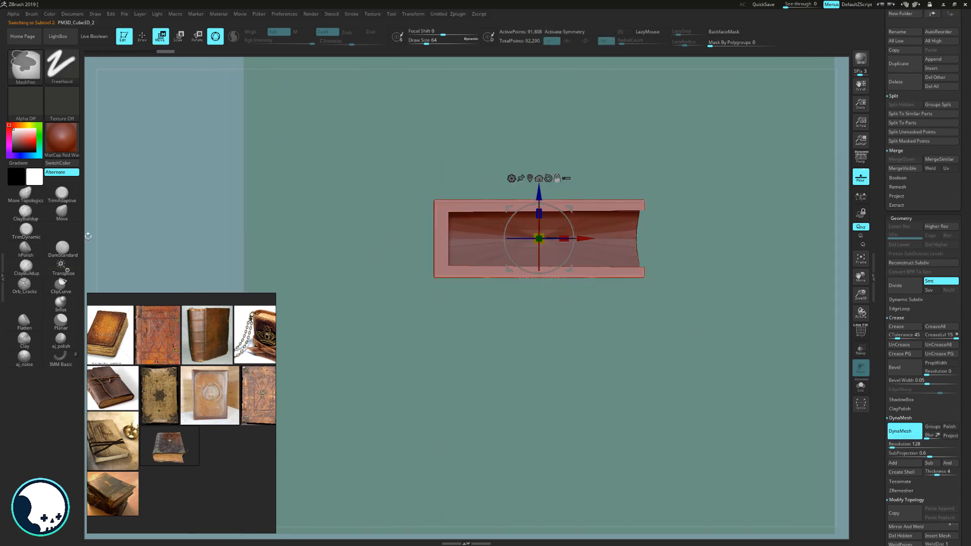
{"action": "left_click_drag", "start_coordinate": [426, 231], "coordinate": [459, 244], "text": "ctrl"}
{"action": "left_click_drag", "start_coordinate": [375, 240], "coordinate": [377, 255], "text": "alt"}
{"action": "left_click", "coordinate": [441, 253], "text": "ctrl"}
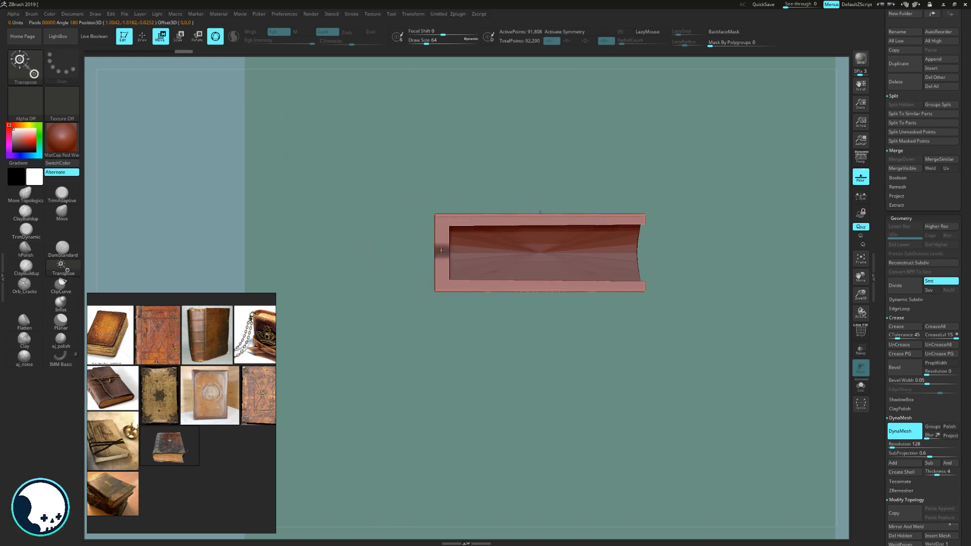
{"action": "left_click", "coordinate": [490, 164], "text": "ctrl"}
{"action": "mouse_move", "coordinate": [501, 126]}
{"action": "left_mouse_down", "text": "ctrl"}
{"action": "mouse_move", "coordinate": [467, 170]}
{"action": "mouse_move", "coordinate": [546, 146]}
{"action": "left_mouse_up", "text": "ctrl"}
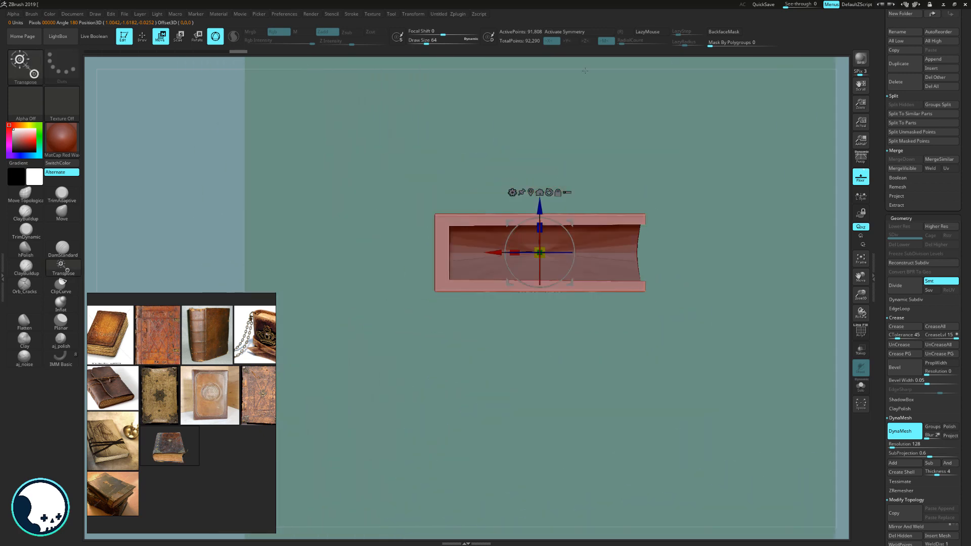
Activate symmetry for the cover shell on the Z axis only
{"action": "left_click", "coordinate": [579, 32]}
{"action": "left_click", "coordinate": [553, 44]}
{"action": "left_click", "coordinate": [570, 41]}
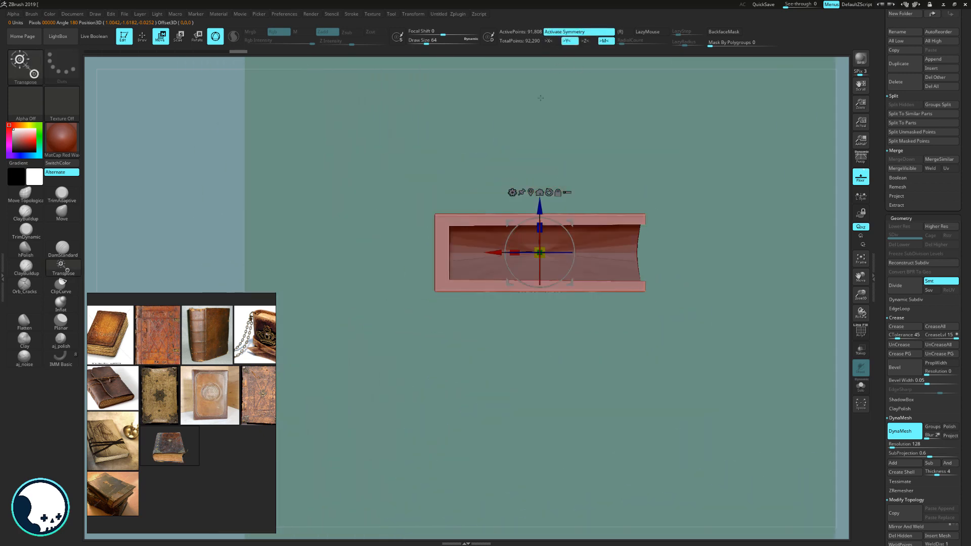
{"action": "left_click_drag", "start_coordinate": [488, 150], "coordinate": [549, 212], "text": "alt"}
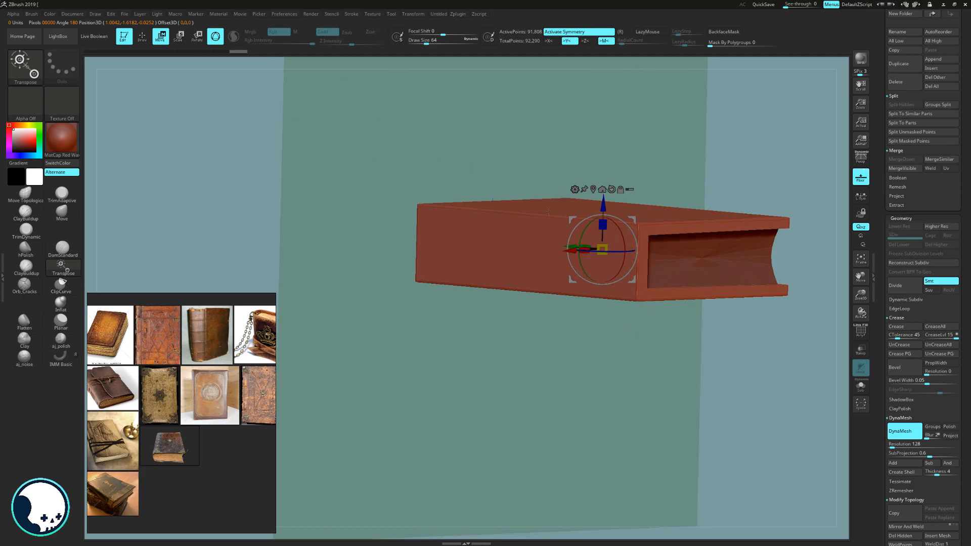
{"action": "left_click", "coordinate": [566, 40]}
{"action": "left_click", "coordinate": [585, 41]}
Mask the middle of the cover's spine in the end view and blur the mask repeatedly for a soft falloff
{"action": "mouse_move", "coordinate": [561, 141]}
{"action": "left_mouse_down", "text": "shift"}
{"action": "mouse_move", "coordinate": [547, 141]}
{"action": "mouse_move", "coordinate": [481, 253]}
{"action": "mouse_move", "coordinate": [525, 258]}
{"action": "mouse_move", "coordinate": [512, 248]}
{"action": "mouse_move", "coordinate": [523, 261]}
{"action": "left_mouse_up", "text": "shift"}
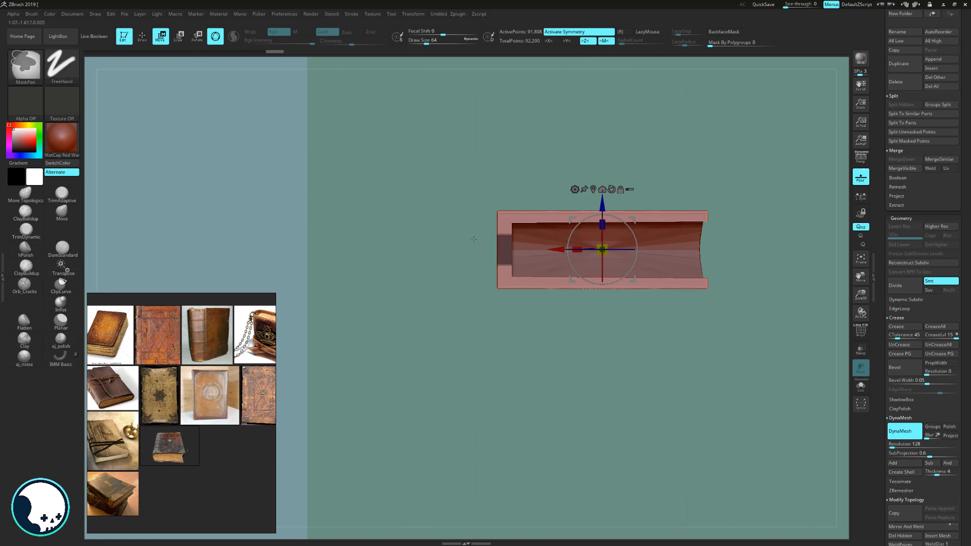
{"action": "left_click_drag", "start_coordinate": [476, 223], "coordinate": [521, 273], "text": "ctrl"}
{"action": "left_click", "coordinate": [500, 257], "text": "ctrl"}
{"action": "left_click", "coordinate": [498, 257], "text": "ctrl"}
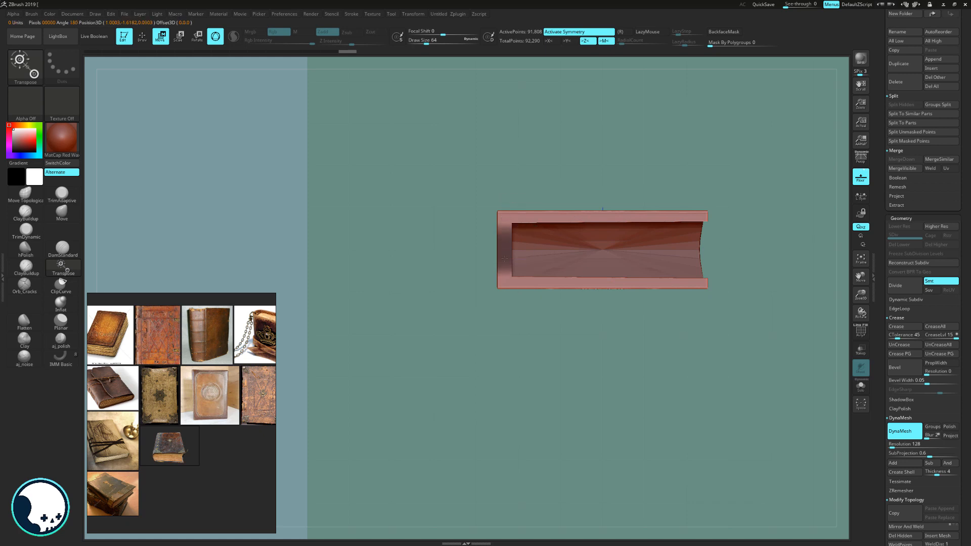
{"action": "left_click", "coordinate": [497, 257], "text": "ctrl"}
{"action": "left_click", "coordinate": [497, 257], "text": "ctrl"}
{"action": "left_click", "coordinate": [497, 257], "text": "ctrl"}
{"action": "left_click", "coordinate": [502, 263], "text": "ctrl"}
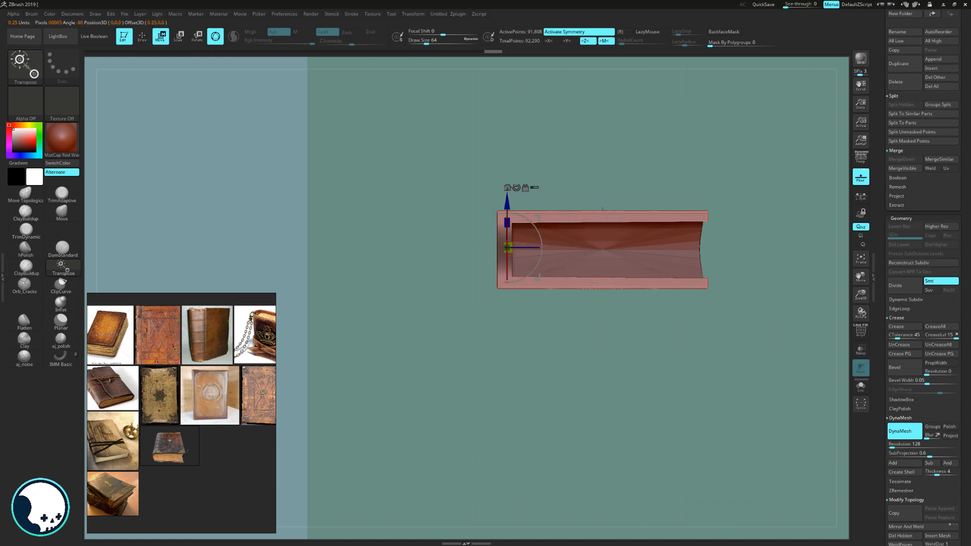
Invert the mask and move the middle of the cover's spine outward along X to round it
{"action": "left_click", "coordinate": [474, 268], "text": "ctrl"}
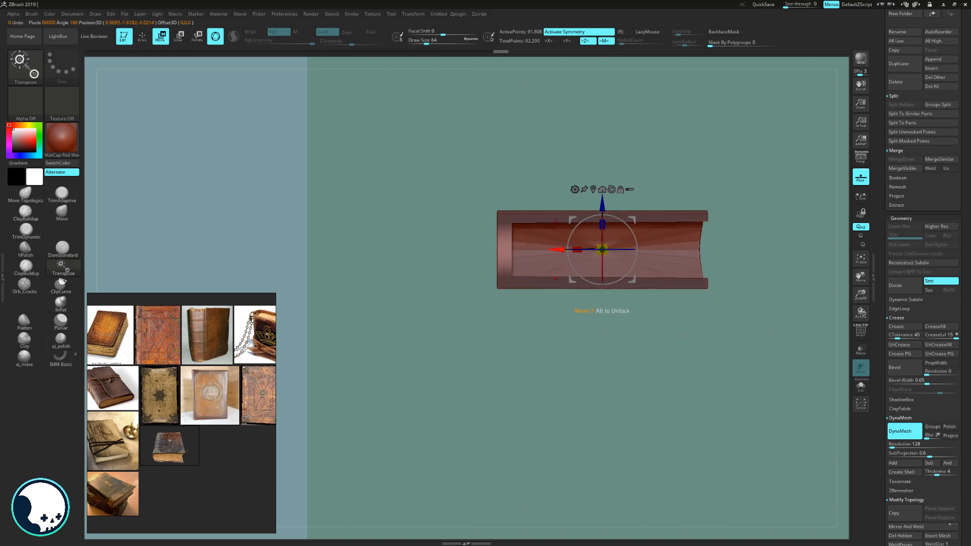
{"action": "left_click_drag", "start_coordinate": [558, 251], "coordinate": [552, 252]}
{"action": "mouse_move", "coordinate": [450, 328]}
{"action": "left_mouse_down"}
{"action": "mouse_move", "coordinate": [541, 334]}
{"action": "mouse_move", "coordinate": [456, 341]}
{"action": "left_mouse_up"}
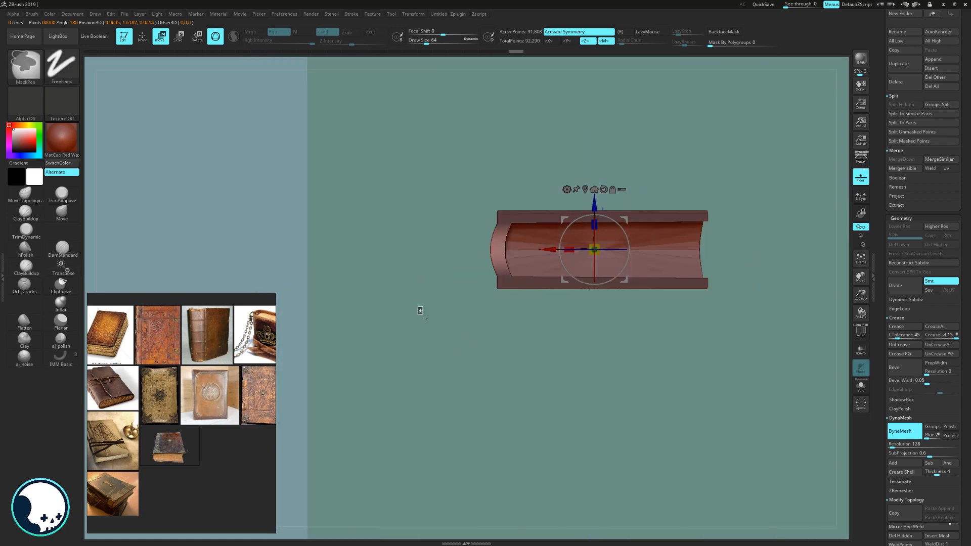
Select the page block, switch to the Move Topological brush and isolate the block with Solo
{"action": "left_click", "coordinate": [529, 259], "text": "alt"}
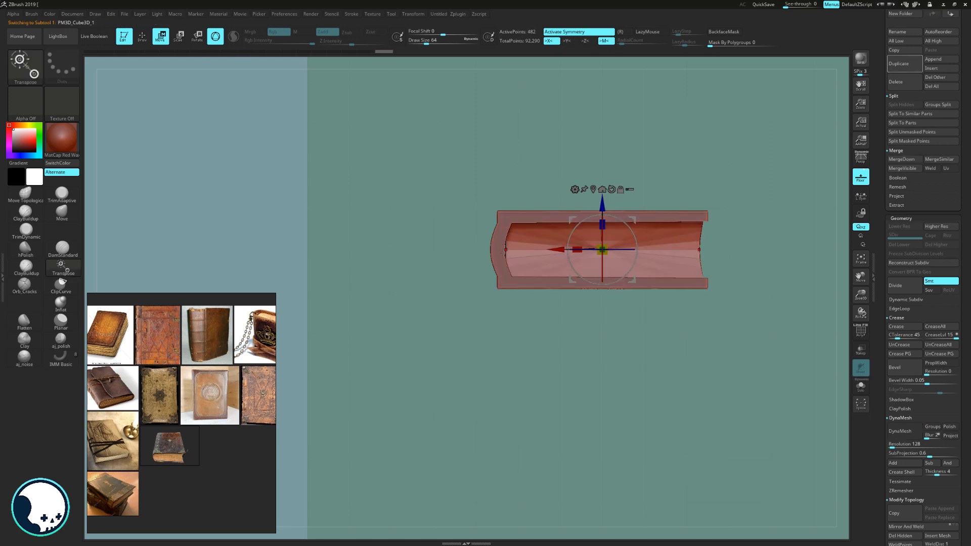
{"action": "left_click_drag", "start_coordinate": [531, 344], "coordinate": [506, 362], "text": "alt"}
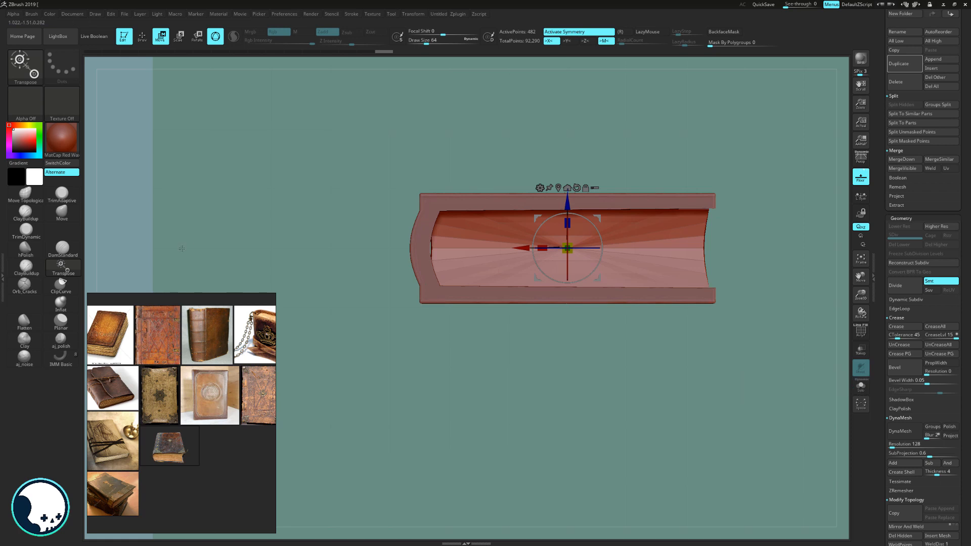
{"action": "left_click", "coordinate": [25, 193]}
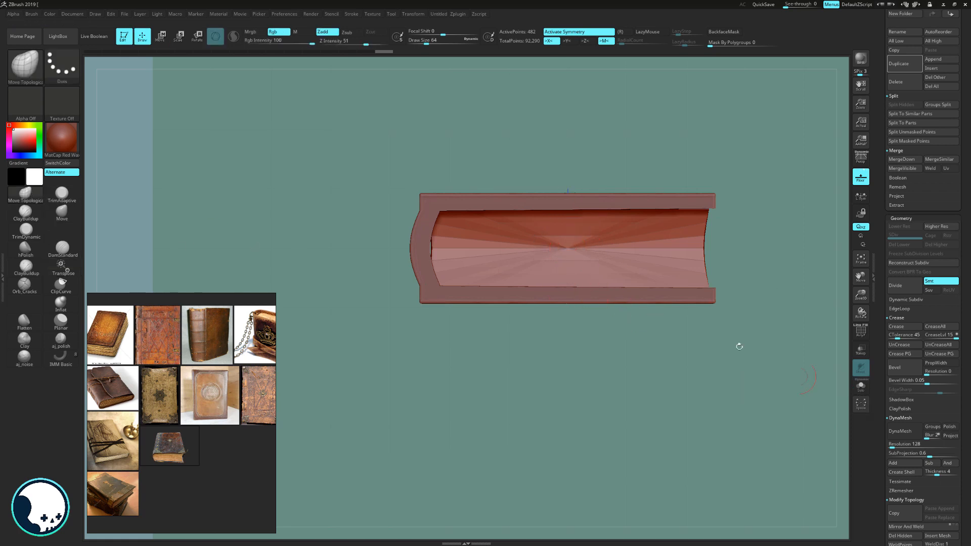
{"action": "left_click", "coordinate": [861, 387]}
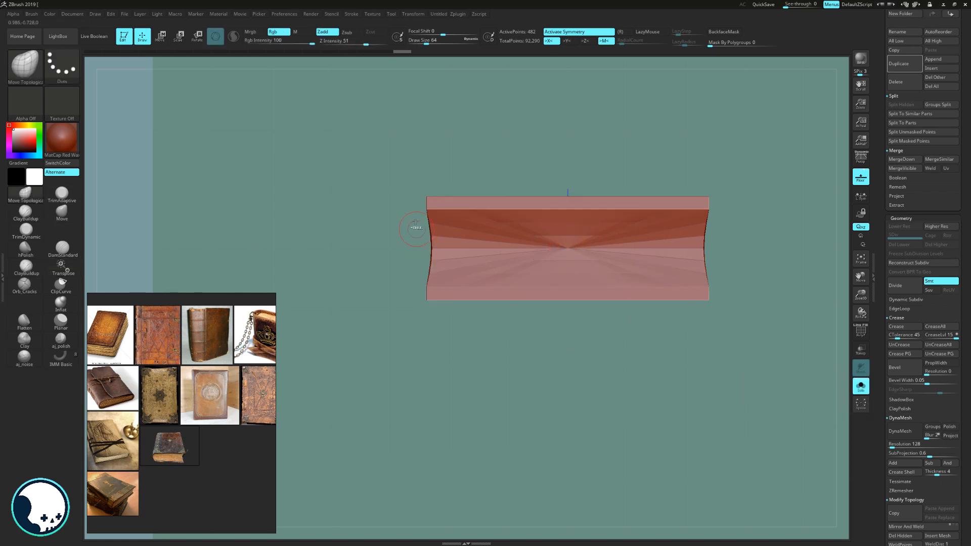
Turn off symmetry and mask the whole page block except its spine side
{"action": "left_click_drag", "start_coordinate": [401, 192], "coordinate": [436, 308], "text": "ctrl"}
{"action": "left_click", "coordinate": [416, 340], "text": "ctrl"}
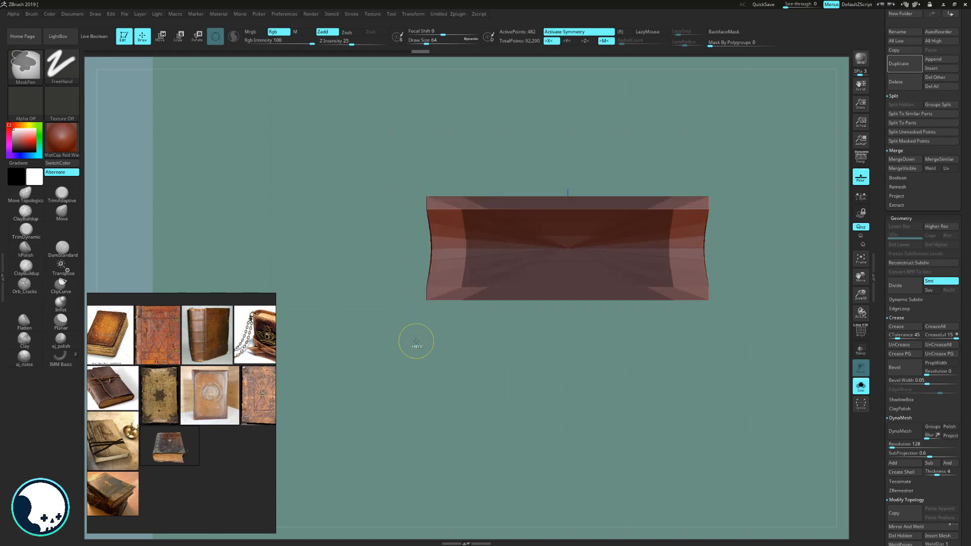
{"action": "left_click", "coordinate": [586, 34]}
{"action": "left_click_drag", "start_coordinate": [353, 188], "coordinate": [369, 207], "text": "ctrl"}
{"action": "left_click_drag", "start_coordinate": [370, 168], "coordinate": [441, 328], "text": "ctrl"}
{"action": "left_click", "coordinate": [412, 338], "text": "ctrl"}
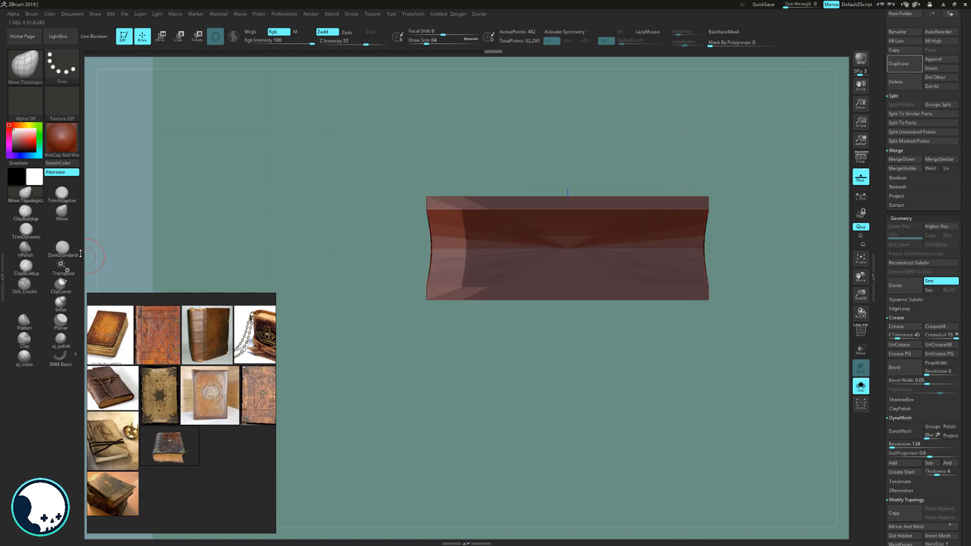
Move the page block's unmasked spine side outward into the rounded cover spine, exit Solo and clear the mask
{"action": "left_click", "coordinate": [60, 266]}
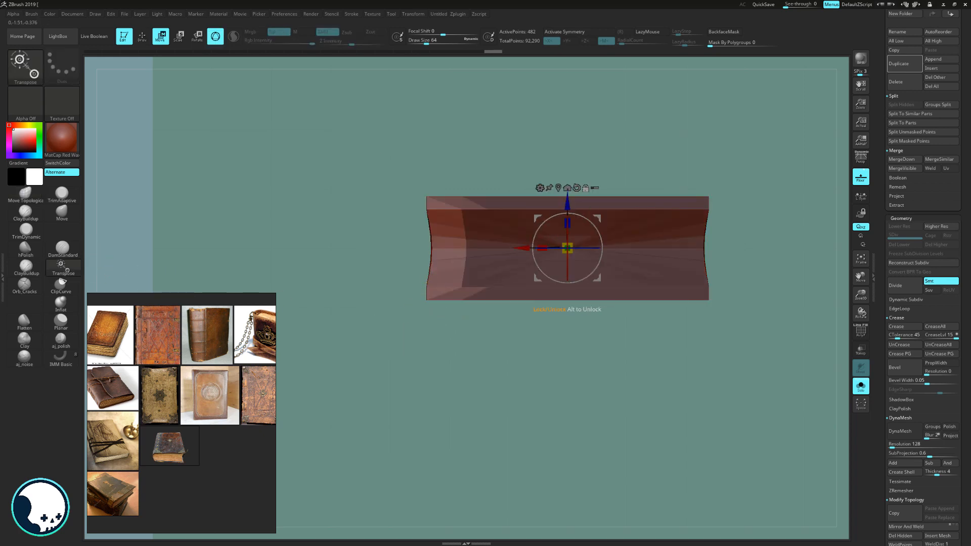
{"action": "left_click_drag", "start_coordinate": [528, 247], "coordinate": [395, 247]}
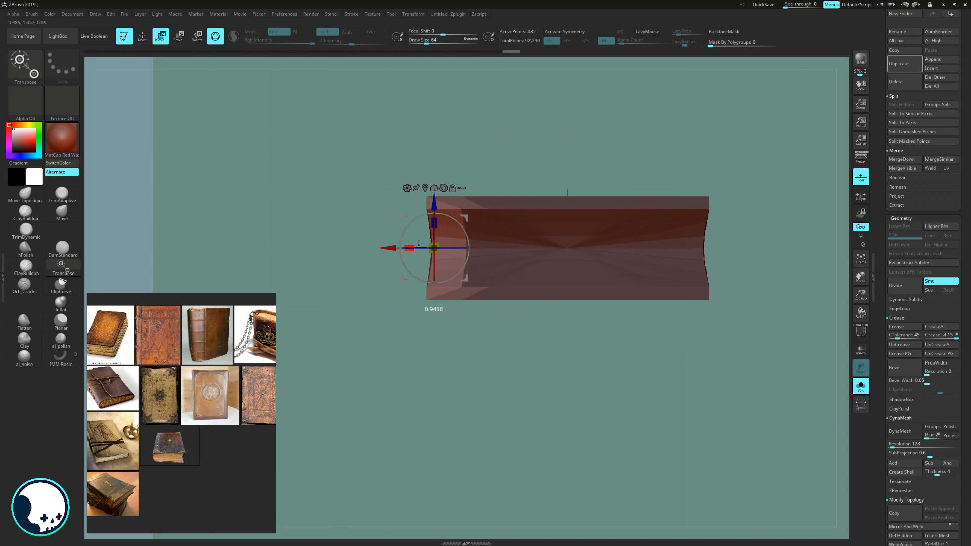
{"action": "left_click_drag", "start_coordinate": [488, 250], "coordinate": [560, 250]}
{"action": "left_click_drag", "start_coordinate": [390, 248], "coordinate": [375, 248]}
{"action": "left_click", "coordinate": [862, 386]}
{"action": "left_click_drag", "start_coordinate": [587, 371], "coordinate": [570, 356], "text": "ctrl"}
{"action": "left_click_drag", "start_coordinate": [526, 385], "coordinate": [478, 328]}
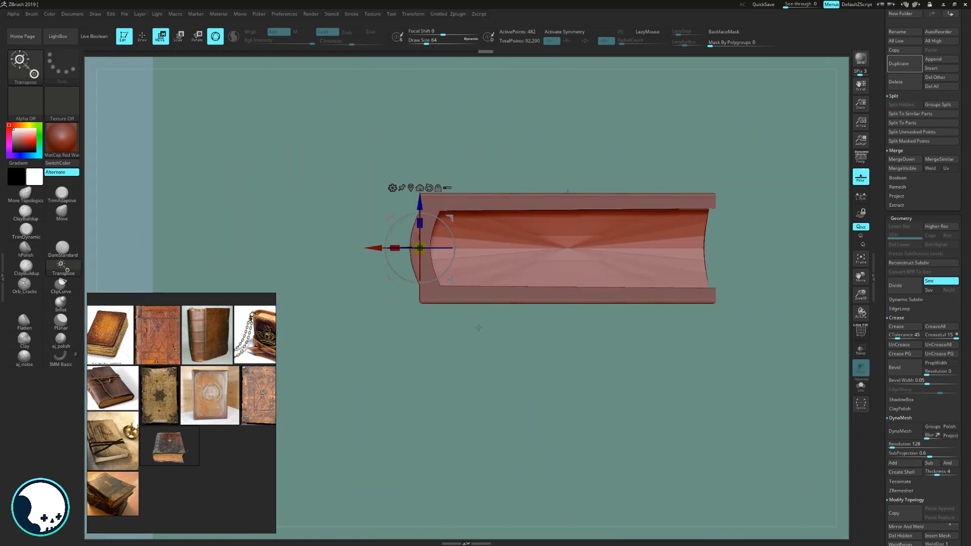
{"action": "left_click_drag", "start_coordinate": [382, 248], "coordinate": [385, 248]}
Nudge the page block along the book's length and remesh it with DynaMesh at resolution 264
{"action": "left_click_drag", "start_coordinate": [344, 354], "coordinate": [343, 205]}
{"action": "left_click", "coordinate": [336, 188], "text": "alt"}
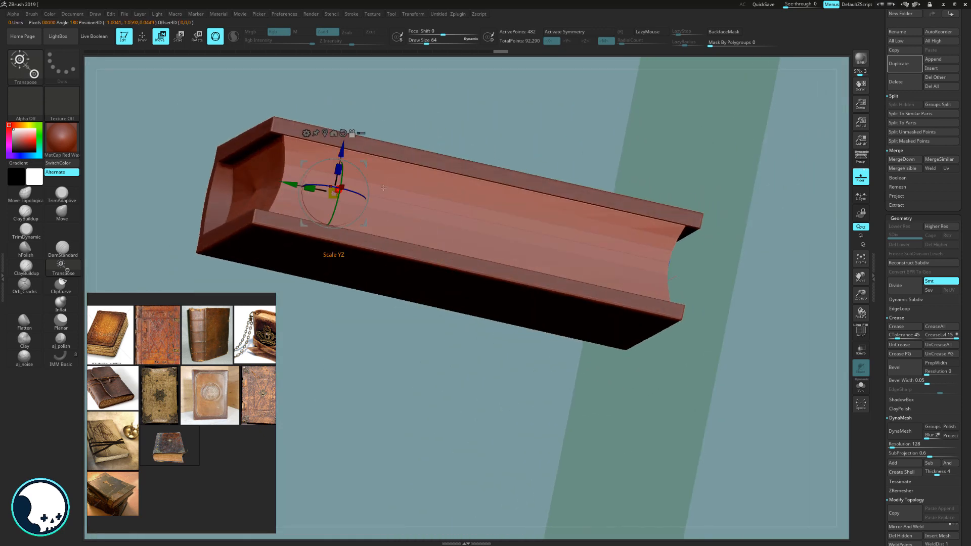
{"action": "left_click_drag", "start_coordinate": [461, 141], "coordinate": [539, 141]}
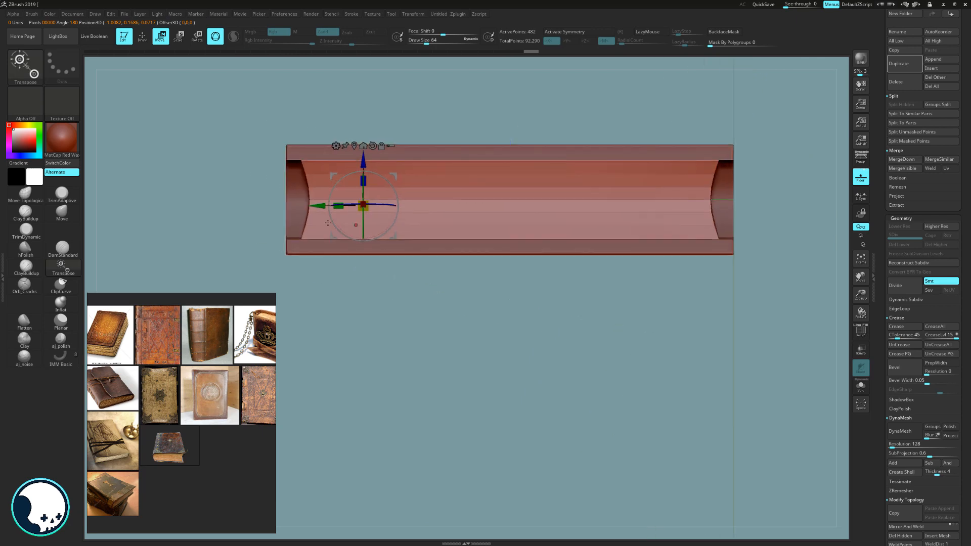
{"action": "left_click_drag", "start_coordinate": [319, 204], "coordinate": [319, 203]}
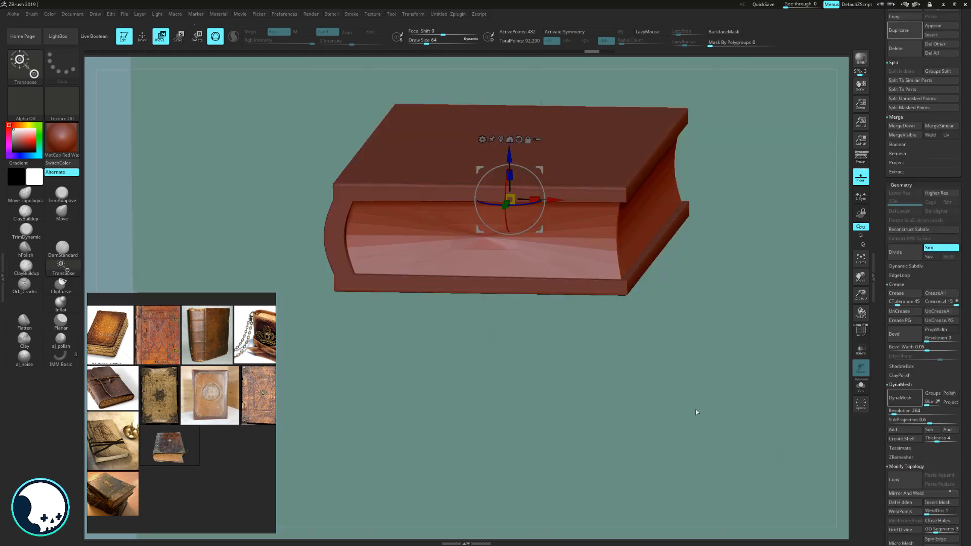
{"action": "left_click_drag", "start_coordinate": [696, 408], "coordinate": [698, 258]}
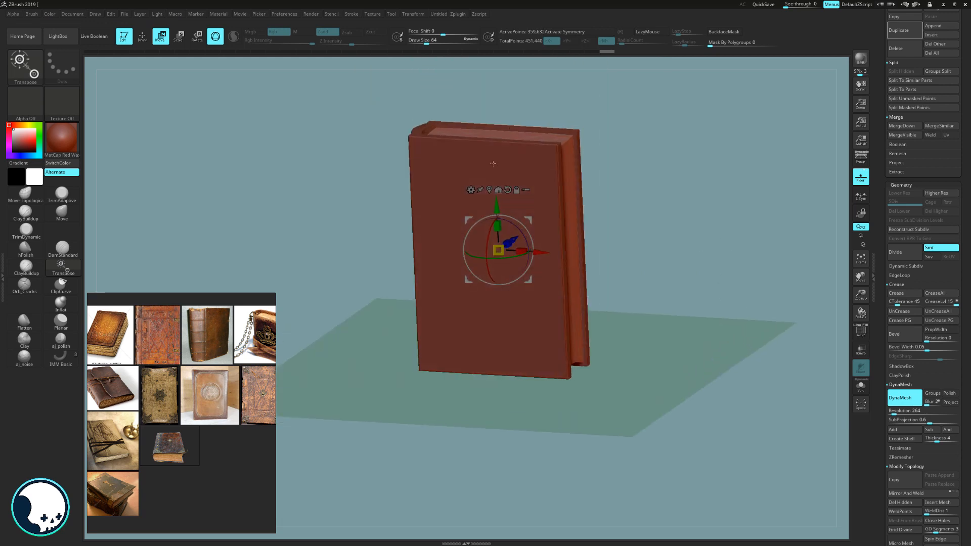
{"action": "left_click_drag", "start_coordinate": [651, 128], "coordinate": [691, 163]}
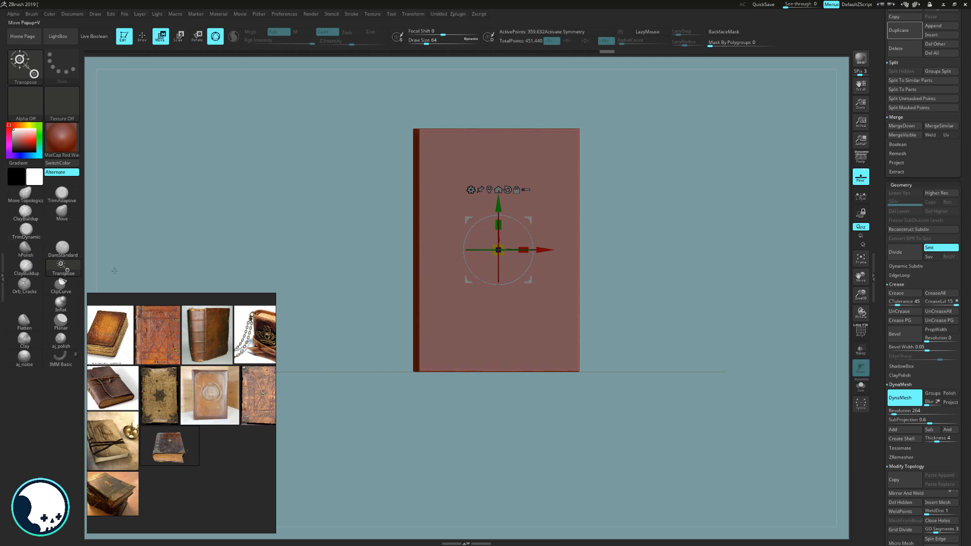
Study the bindings and corner pieces in the old-book reference photos and switch back to the Move Topological brush
{"action": "scroll", "coordinate": [174, 449], "scroll_direction": "up", "scroll_amount": 5}
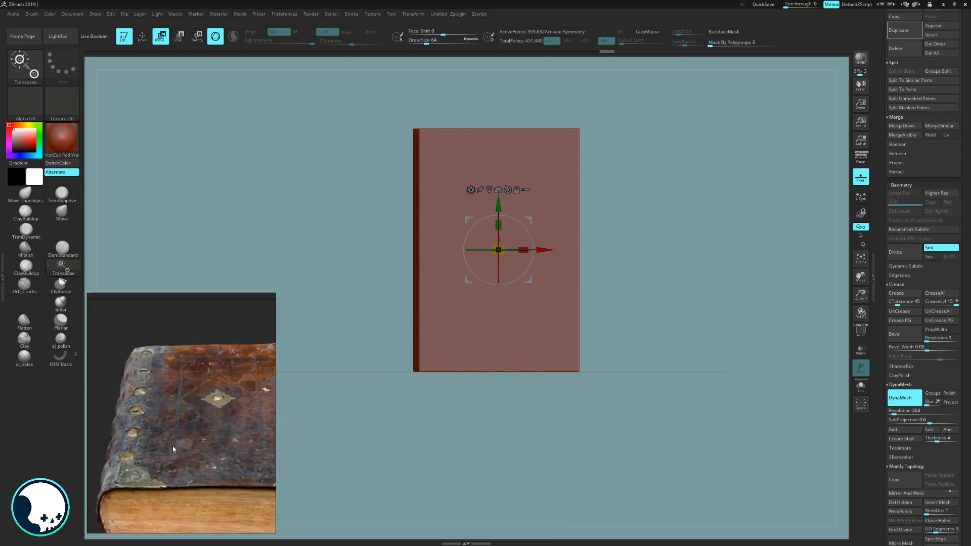
{"action": "scroll", "coordinate": [165, 441], "scroll_direction": "down", "scroll_amount": 2}
{"action": "scroll", "coordinate": [165, 440], "scroll_direction": "up", "scroll_amount": 6}
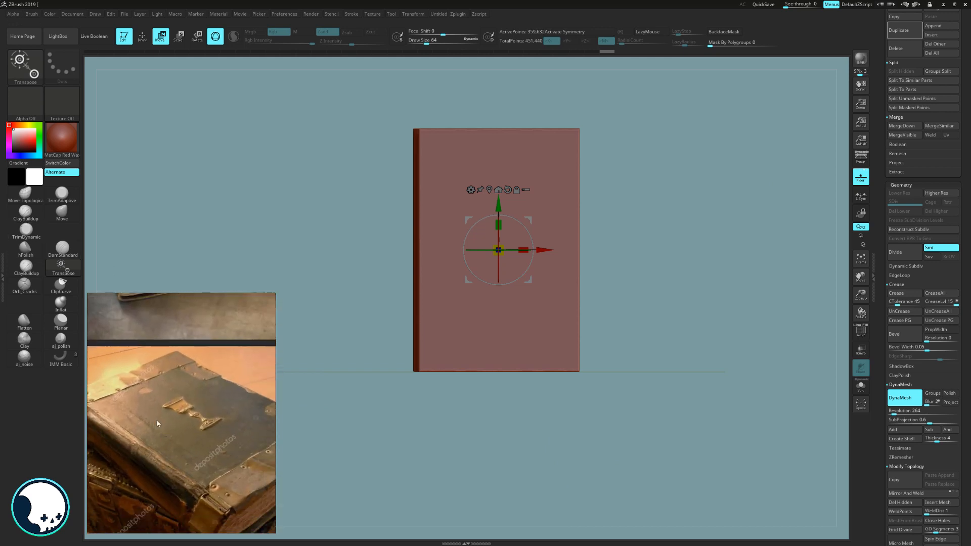
{"action": "scroll", "coordinate": [165, 456], "scroll_direction": "down", "scroll_amount": 4}
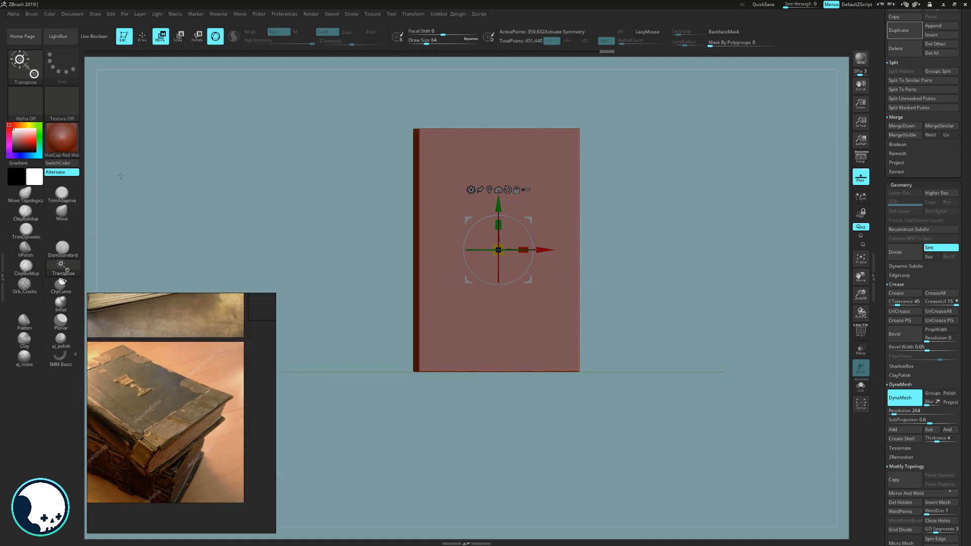
{"action": "left_click", "coordinate": [25, 194]}
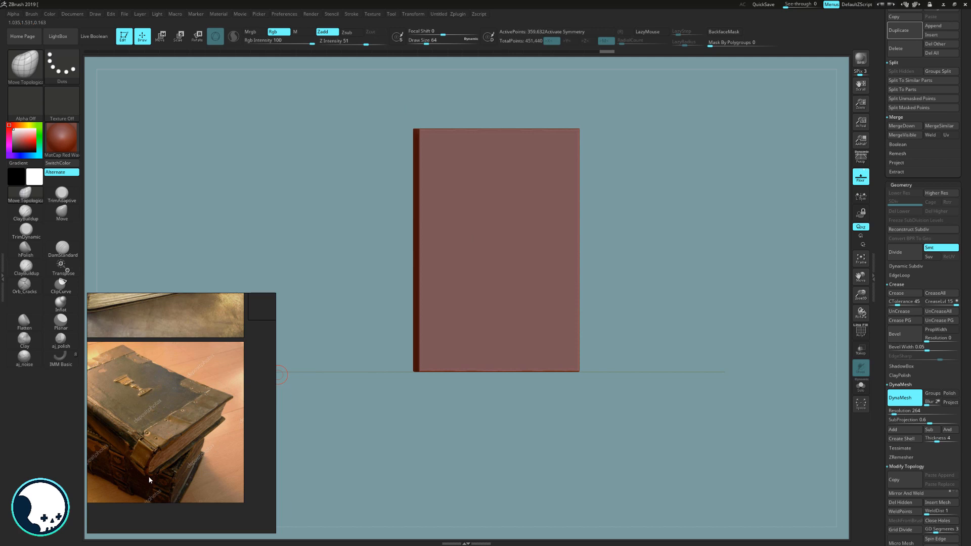
{"action": "scroll", "coordinate": [149, 479], "scroll_direction": "down", "scroll_amount": 3}
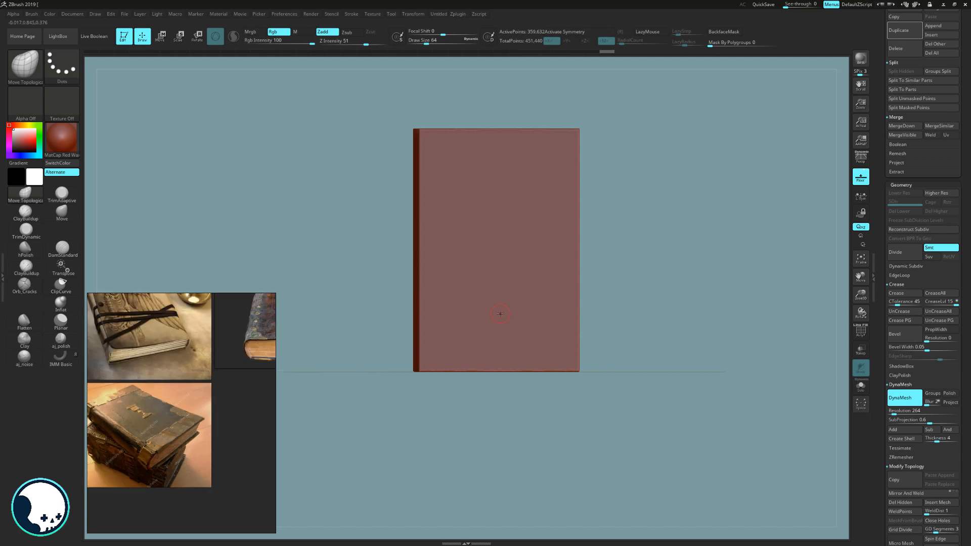
Select the book's cover shell and duplicate it
{"action": "key", "text": "ctrl"}
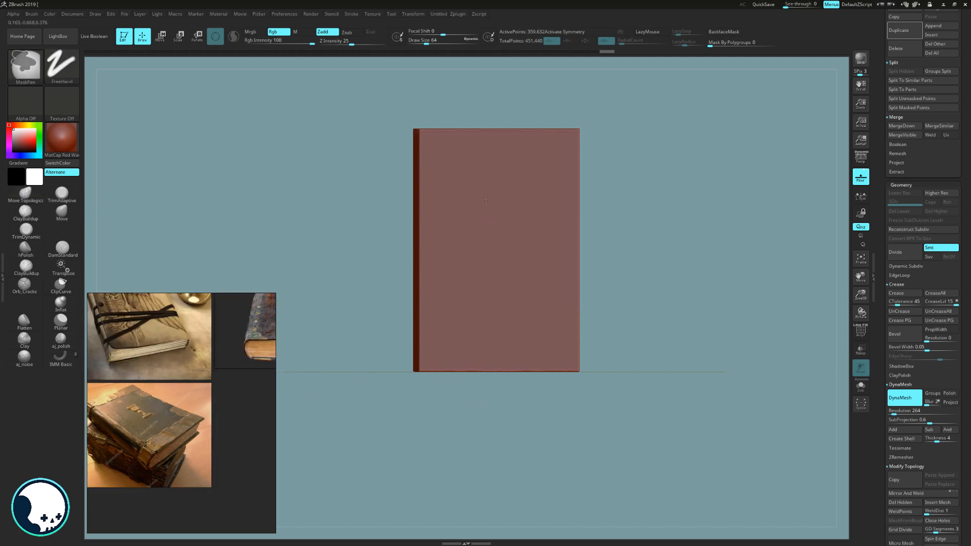
{"action": "left_click", "coordinate": [542, 230], "text": "alt"}
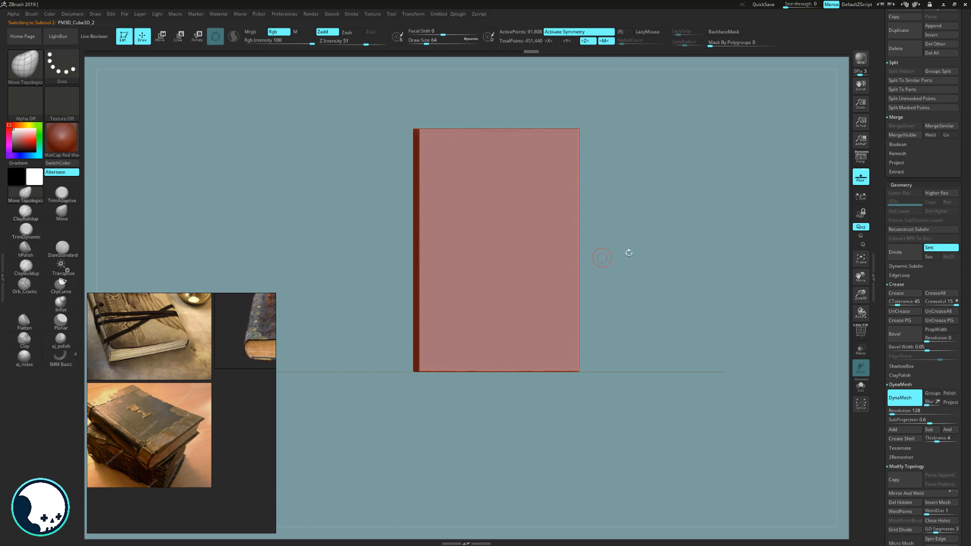
{"action": "left_click_drag", "start_coordinate": [970, 173], "coordinate": [969, 287]}
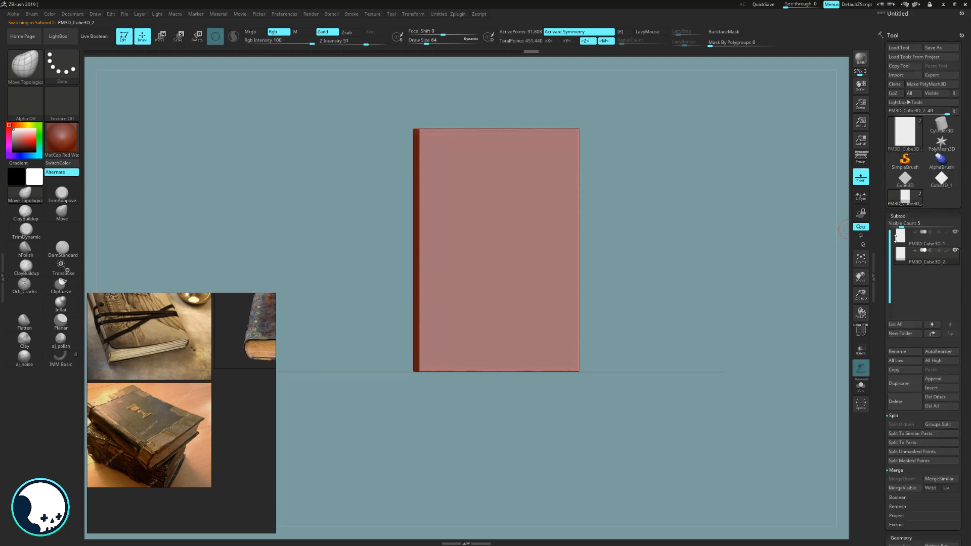
{"action": "left_click_drag", "start_coordinate": [968, 249], "coordinate": [967, 195]}
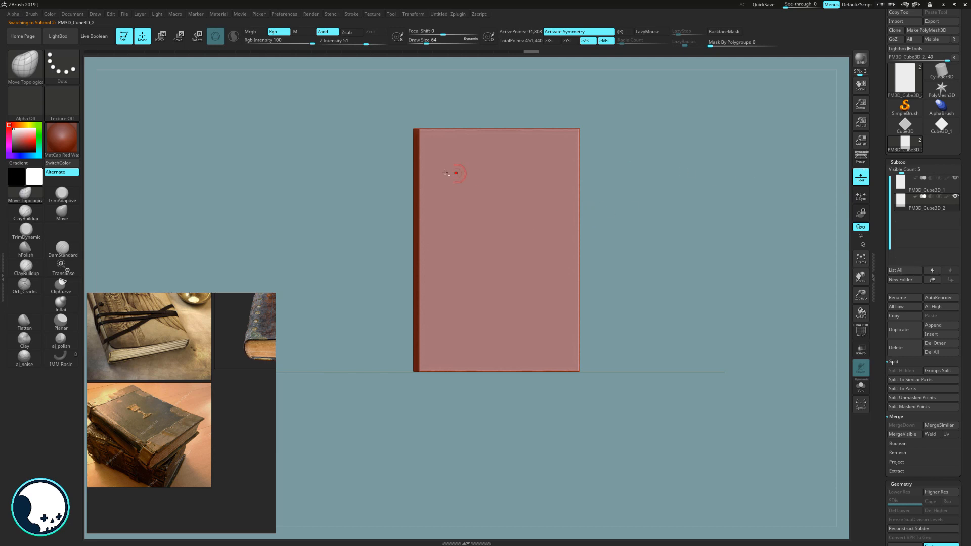
{"action": "left_click_drag", "start_coordinate": [634, 178], "coordinate": [622, 175]}
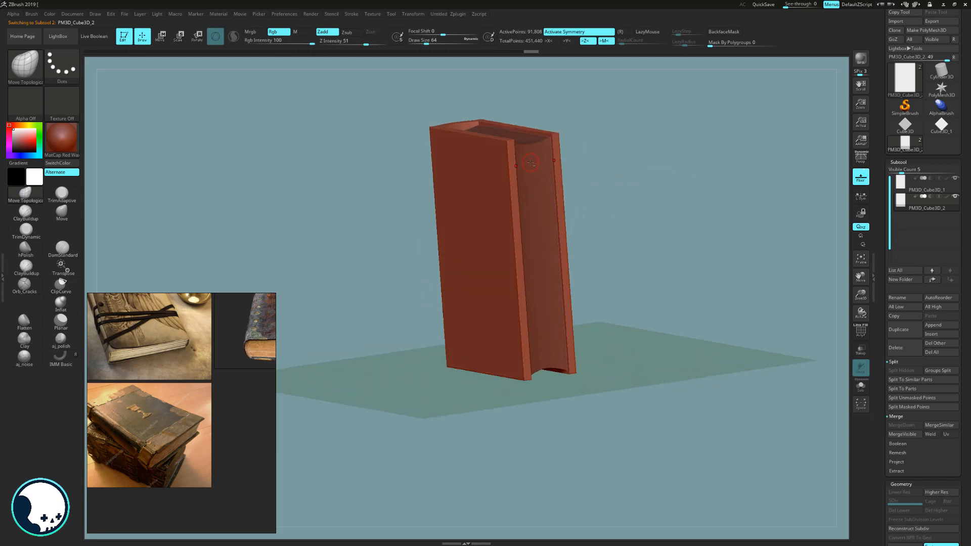
{"action": "left_click", "coordinate": [531, 162], "text": "alt"}
{"action": "mouse_move", "coordinate": [674, 190]}
{"action": "left_mouse_down"}
{"action": "mouse_move", "coordinate": [687, 188]}
{"action": "mouse_move", "coordinate": [662, 163]}
{"action": "mouse_move", "coordinate": [603, 187]}
{"action": "mouse_move", "coordinate": [654, 141]}
{"action": "left_mouse_up"}
{"action": "left_click", "coordinate": [472, 163], "text": "alt"}
{"action": "key", "text": "ctrl+shift+d"}
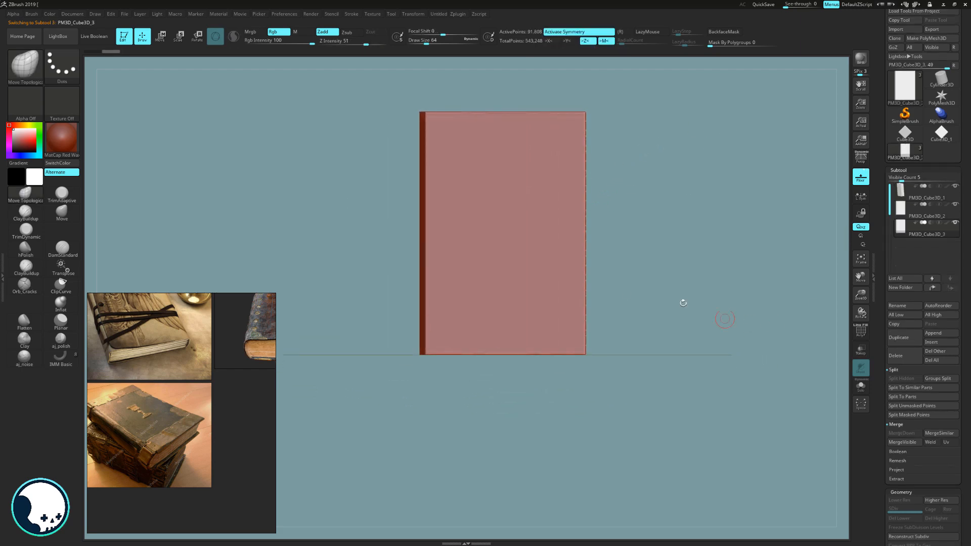
Mask the lower strip of the duplicated cover, turn on the polyframe and make the masked area its own polygroup
{"action": "left_click_drag", "start_coordinate": [650, 406], "coordinate": [379, 312], "text": "ctrl"}
{"action": "left_click", "coordinate": [862, 332]}
{"action": "scroll", "coordinate": [964, 222], "scroll_direction": "down", "scroll_amount": 10}
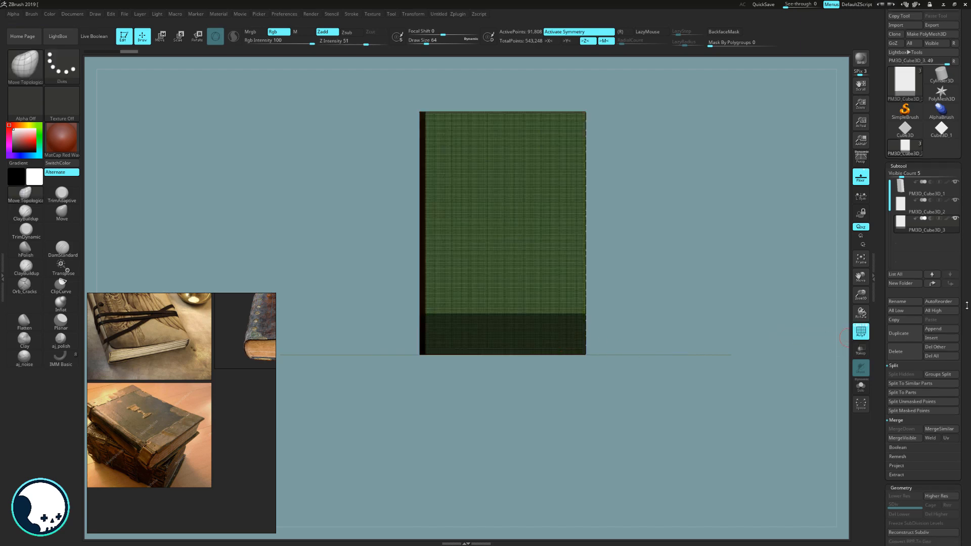
{"action": "left_click_drag", "start_coordinate": [965, 223], "coordinate": [959, 186]}
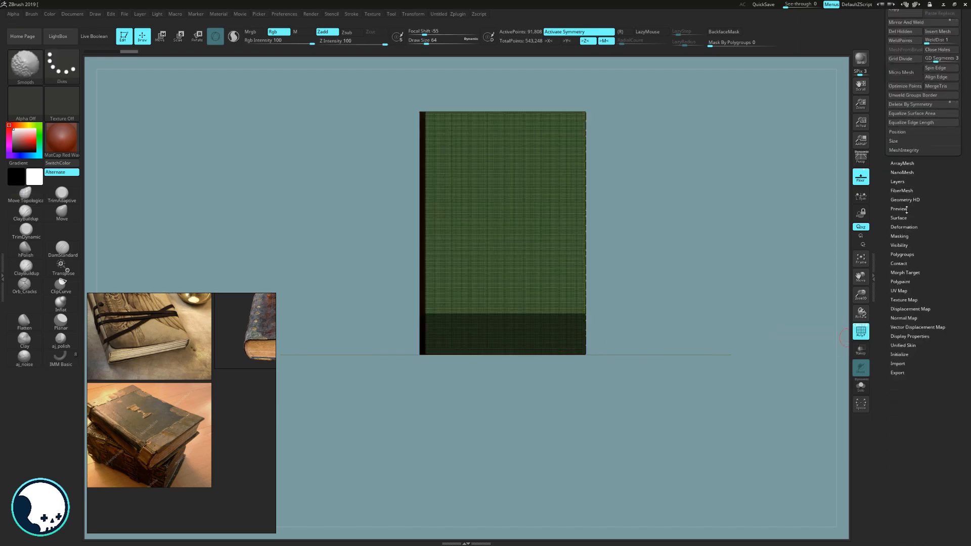
{"action": "left_click", "coordinate": [902, 254]}
{"action": "left_click", "coordinate": [895, 447]}
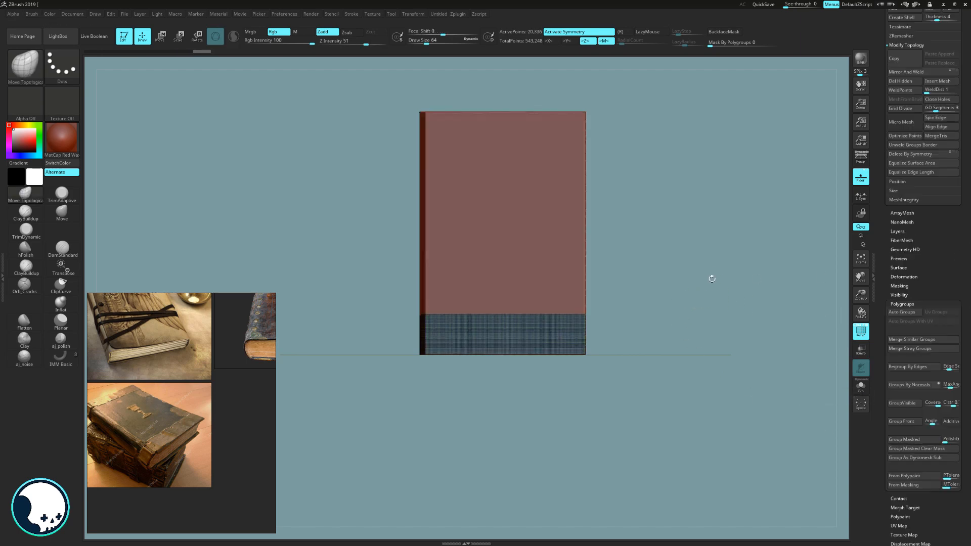
Isolate the duplicate's lower strip, split off the hidden remainder and delete that split-off piece
{"action": "left_click_drag", "start_coordinate": [711, 275], "coordinate": [642, 315]}
{"action": "left_click_drag", "start_coordinate": [707, 342], "coordinate": [804, 294]}
{"action": "left_click_drag", "start_coordinate": [965, 203], "coordinate": [967, 331]}
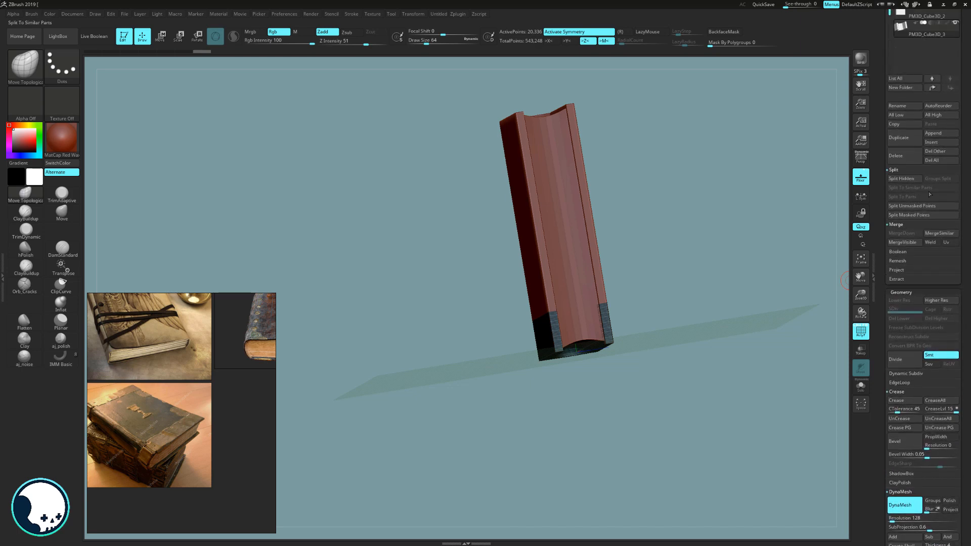
{"action": "left_click", "coordinate": [905, 178]}
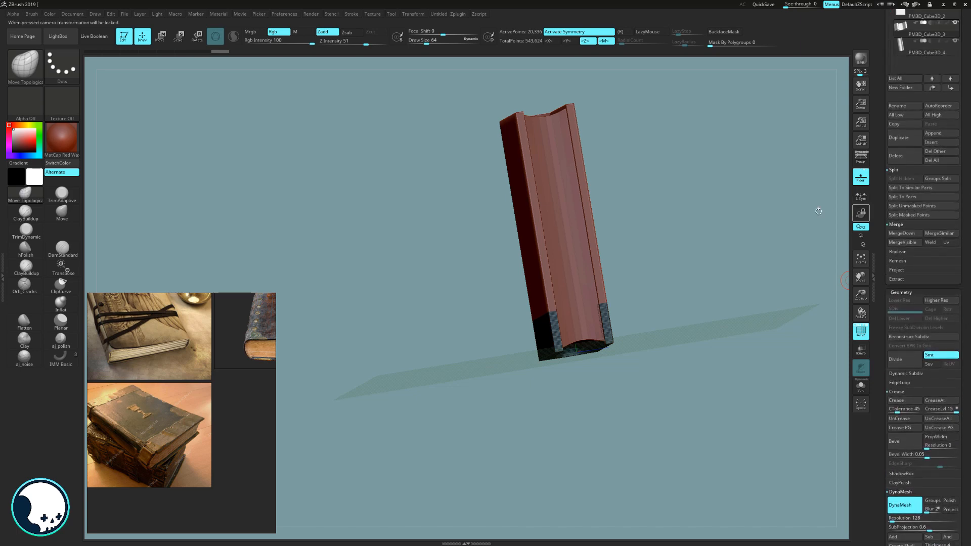
{"action": "left_click", "coordinate": [897, 180]}
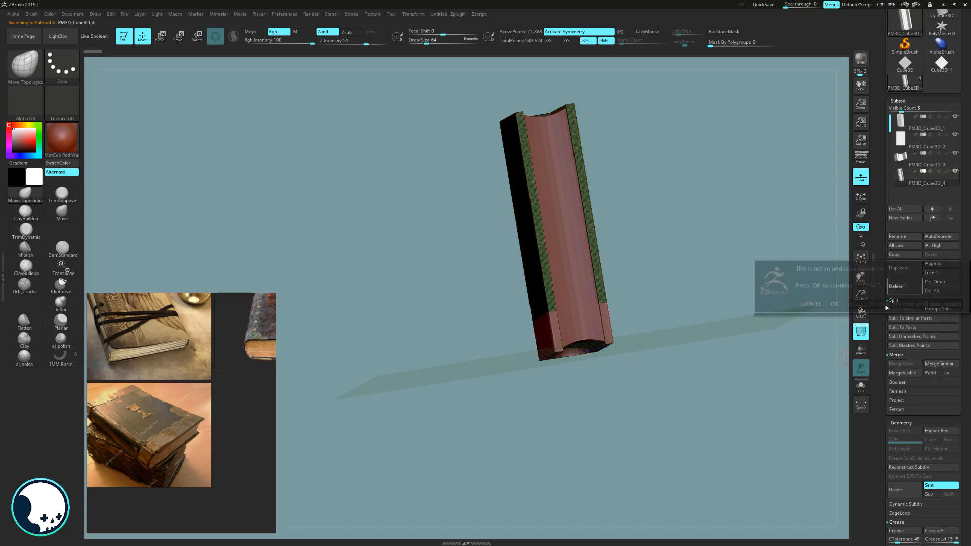
{"action": "left_click", "coordinate": [915, 197]}
Inspect the open strip in Solo, remesh it into a closed solid with DynaMesh at resolution 128 and exit Solo
{"action": "left_click_drag", "start_coordinate": [671, 244], "coordinate": [728, 276]}
{"action": "left_click", "coordinate": [861, 386]}
{"action": "left_click_drag", "start_coordinate": [769, 356], "coordinate": [583, 221]}
{"action": "left_click_drag", "start_coordinate": [962, 309], "coordinate": [962, 275]}
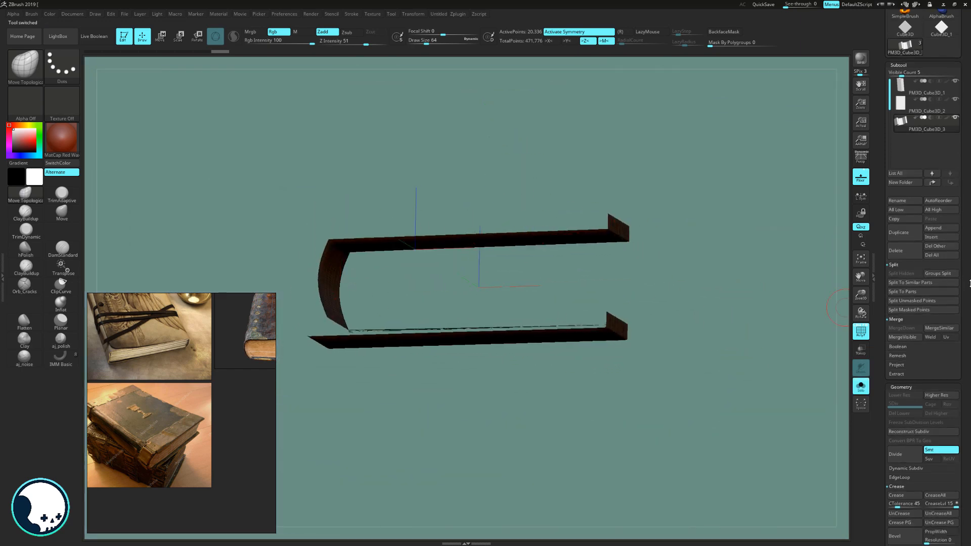
{"action": "left_click", "coordinate": [905, 227]}
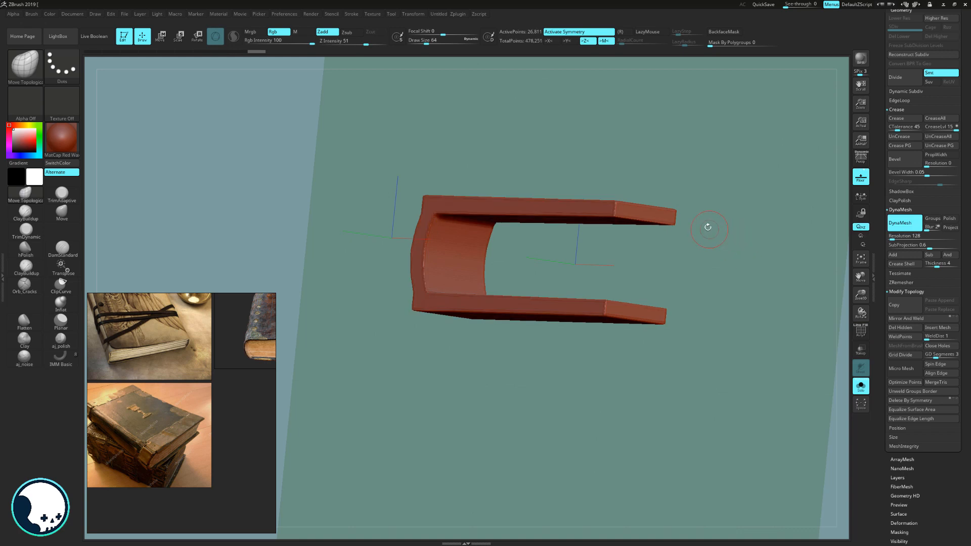
{"action": "left_click_drag", "start_coordinate": [704, 223], "coordinate": [808, 264]}
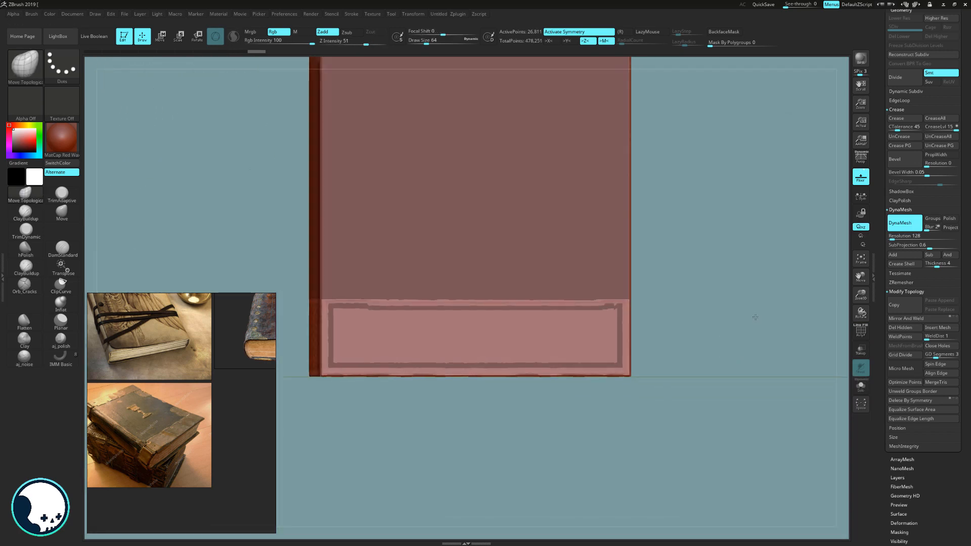
Thicken the lower strip with the Inflate deformation so it stands proud of the cover on all sides
{"action": "left_click_drag", "start_coordinate": [751, 318], "coordinate": [731, 325]}
{"action": "left_click_drag", "start_coordinate": [969, 371], "coordinate": [969, 236]}
{"action": "left_click_drag", "start_coordinate": [921, 191], "coordinate": [920, 390]}
{"action": "left_click", "coordinate": [908, 170], "text": "shift"}
{"action": "left_click", "coordinate": [903, 143]}
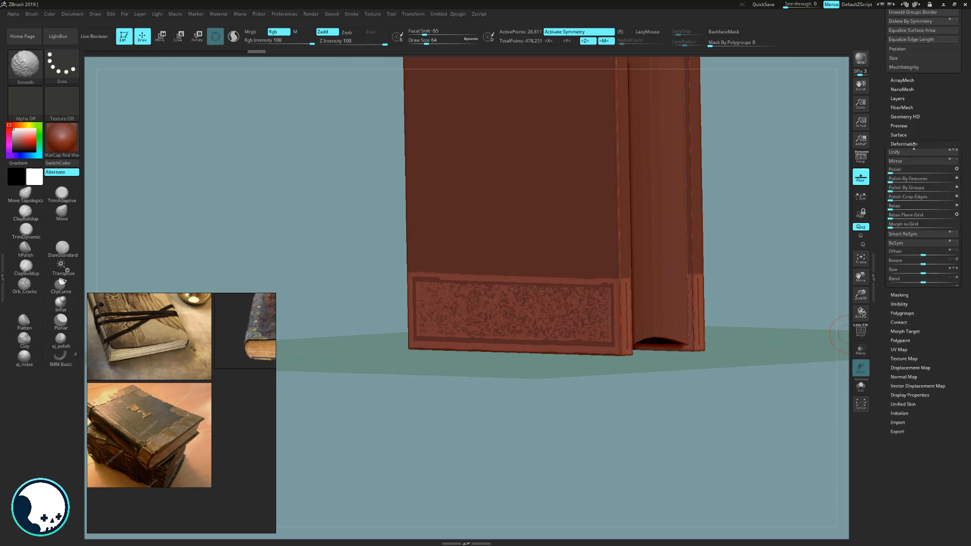
{"action": "scroll", "coordinate": [940, 309], "scroll_direction": "down", "scroll_amount": 1}
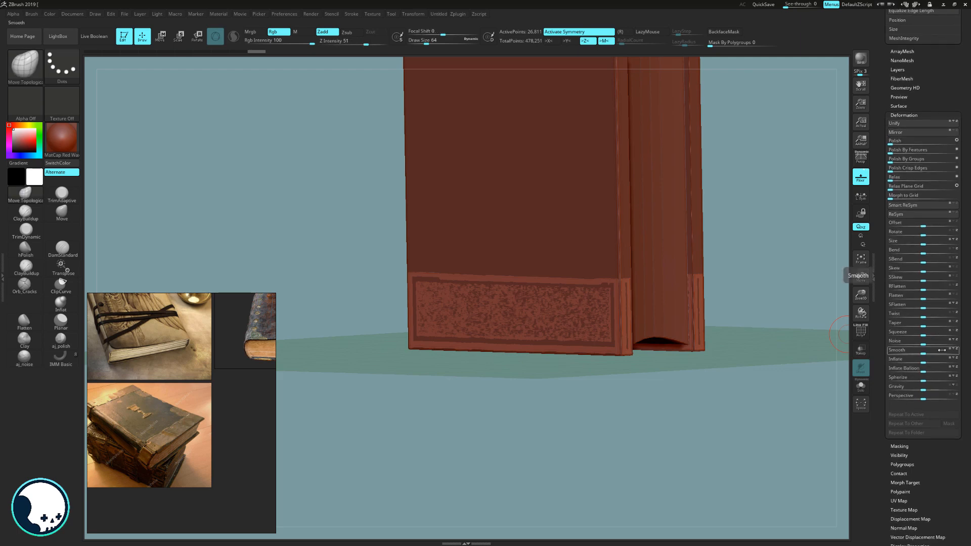
{"action": "left_click_drag", "start_coordinate": [923, 363], "coordinate": [932, 362]}
{"action": "left_click_drag", "start_coordinate": [737, 390], "coordinate": [776, 372]}
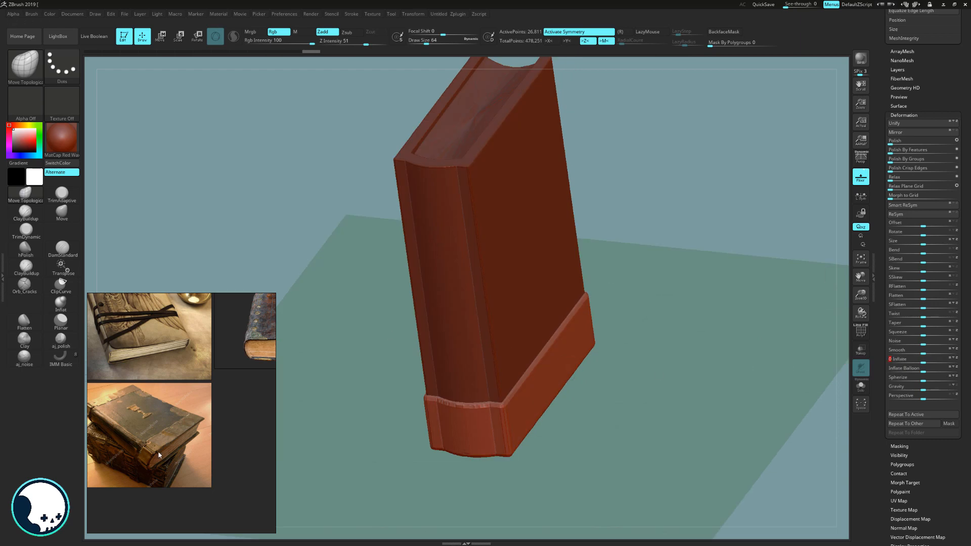
Duplicate the inflated strip, place the flipped copy at the cover's upper end and reselect the lower strip
{"action": "left_click_drag", "start_coordinate": [698, 349], "coordinate": [765, 420], "text": "shift"}
{"action": "left_click_drag", "start_coordinate": [726, 326], "coordinate": [697, 243], "text": "alt"}
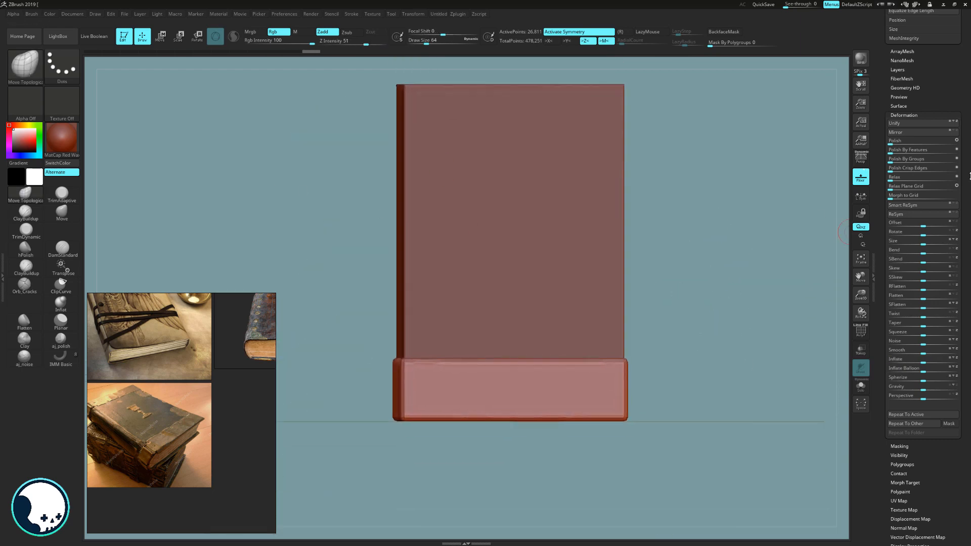
{"action": "left_click_drag", "start_coordinate": [969, 176], "coordinate": [969, 354]}
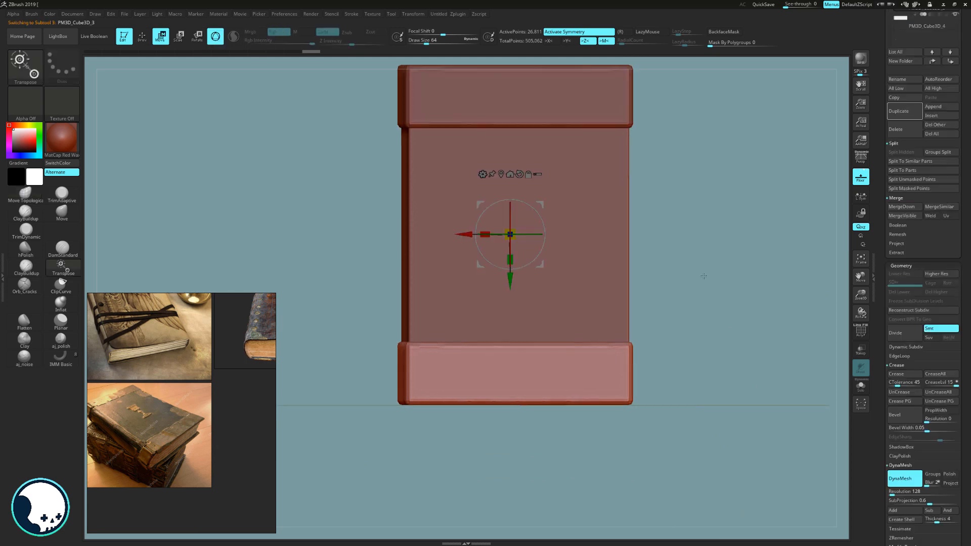
Cut a wide notch with slanted ends into the lower strip's inner edge with the ClipCurve brush
{"action": "mouse_move", "coordinate": [750, 242]}
{"action": "left_mouse_down", "text": "alt"}
{"action": "mouse_move", "coordinate": [723, 267]}
{"action": "mouse_move", "coordinate": [732, 287]}
{"action": "mouse_move", "coordinate": [731, 238]}
{"action": "left_mouse_up", "text": "alt"}
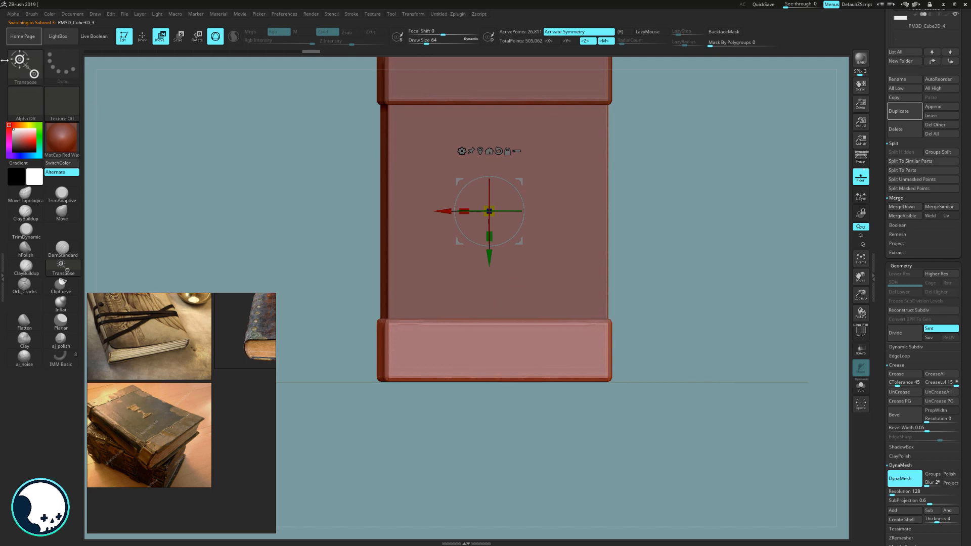
{"action": "left_click", "coordinate": [60, 284]}
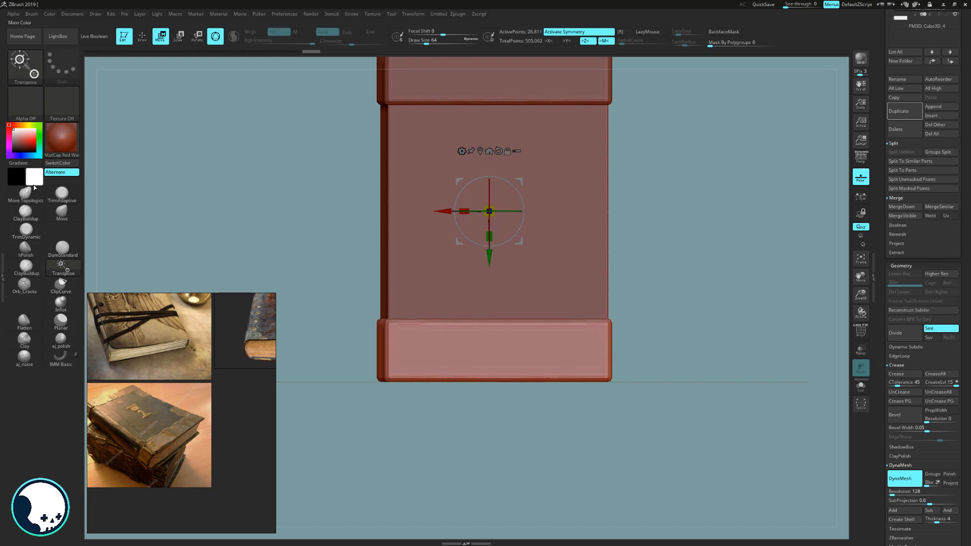
{"action": "key", "text": "q"}
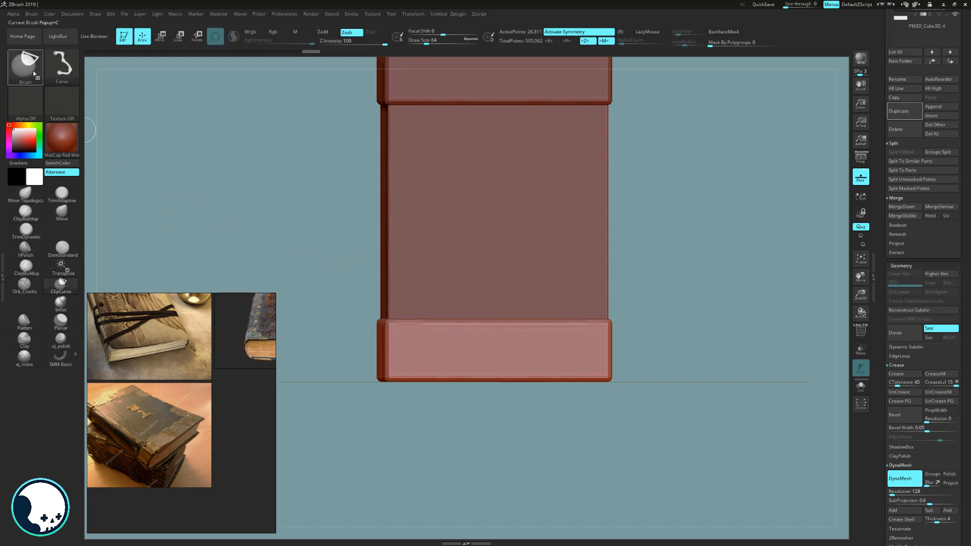
{"action": "mouse_move", "coordinate": [424, 332]}
{"action": "left_mouse_down", "text": "ctrl+shift"}
{"action": "mouse_move", "coordinate": [575, 331]}
{"action": "mouse_move", "coordinate": [571, 340]}
{"action": "left_mouse_up", "text": "ctrl+shift"}
{"action": "key", "text": "alt"}
{"action": "key", "text": "alt"}
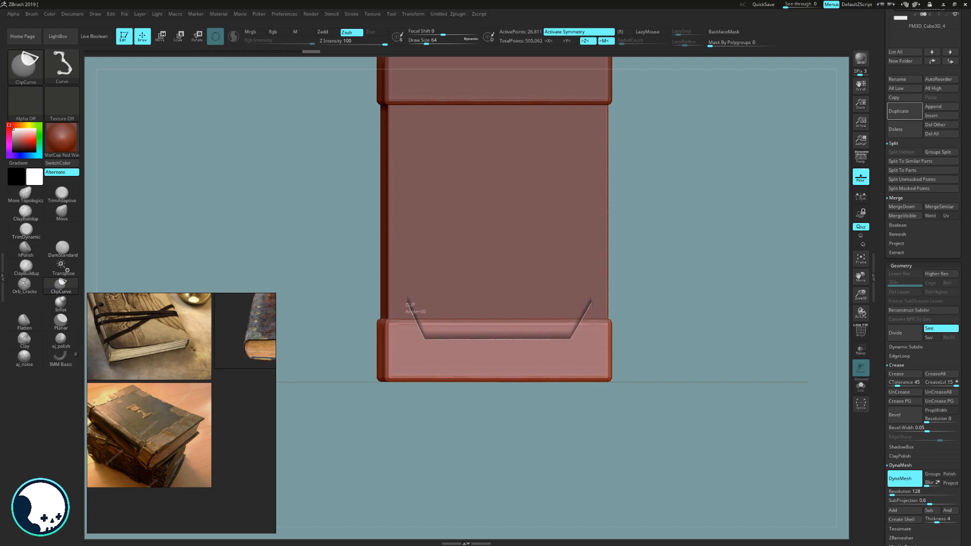
{"action": "left_click_drag", "start_coordinate": [590, 305], "coordinate": [590, 305], "text": "ctrl+shift"}
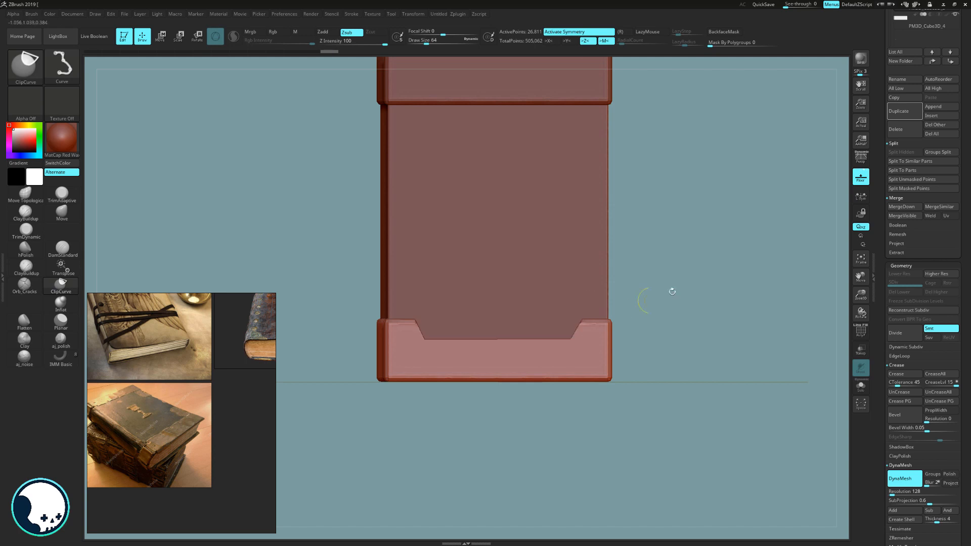
{"action": "mouse_move", "coordinate": [672, 291]}
{"action": "left_mouse_down"}
{"action": "mouse_move", "coordinate": [708, 303]}
{"action": "mouse_move", "coordinate": [769, 297]}
{"action": "mouse_move", "coordinate": [730, 320]}
{"action": "mouse_move", "coordinate": [680, 312]}
{"action": "mouse_move", "coordinate": [682, 286]}
{"action": "mouse_move", "coordinate": [682, 307]}
{"action": "left_mouse_up"}
{"action": "key", "text": "ctrl+z"}
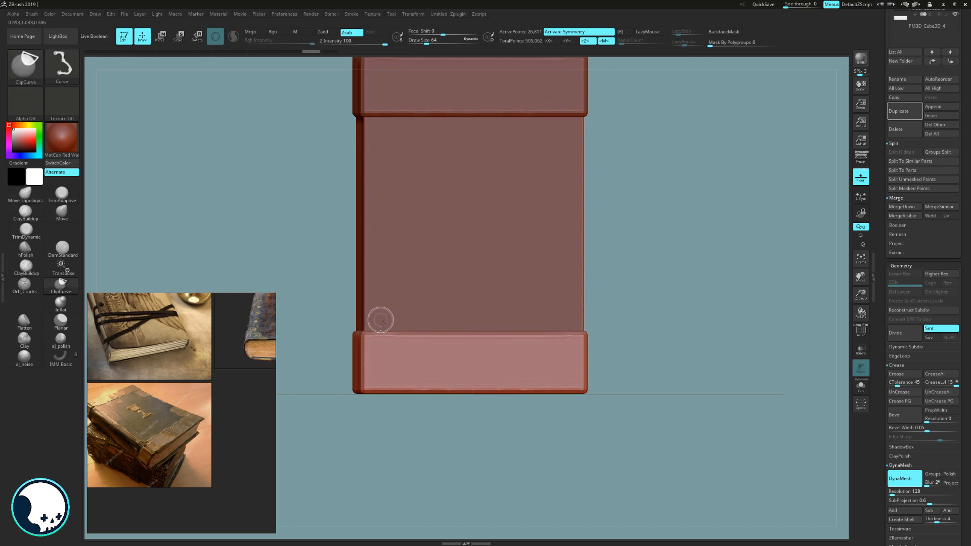
{"action": "key", "text": "ctrl+shift+z"}
{"action": "left_click_drag", "start_coordinate": [594, 319], "coordinate": [639, 273]}
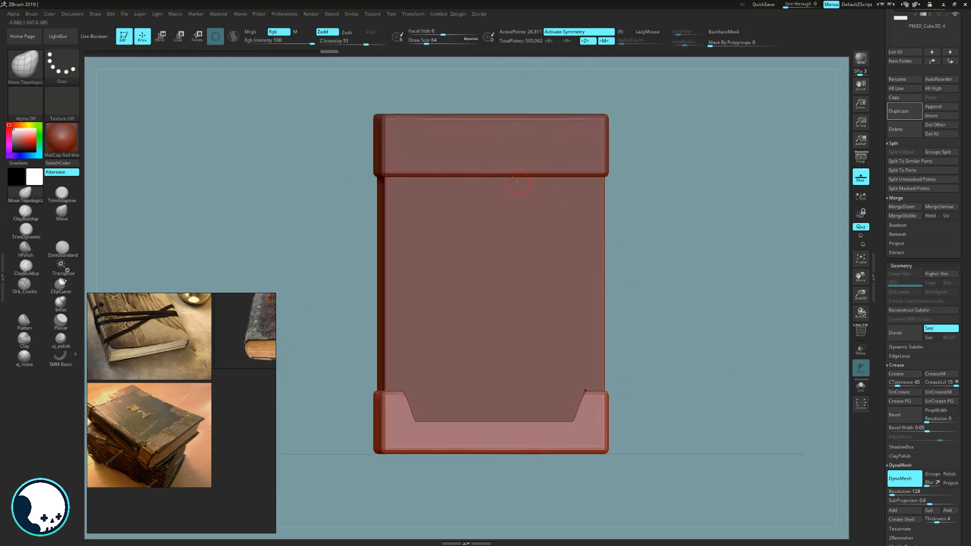
Replace the plain upper strip with a flipped duplicate of the notched lower strip
{"action": "left_click", "coordinate": [571, 147], "text": "alt"}
{"action": "left_click_drag", "start_coordinate": [714, 243], "coordinate": [714, 220], "text": "alt"}
{"action": "left_click_drag", "start_coordinate": [969, 78], "coordinate": [965, 107]}
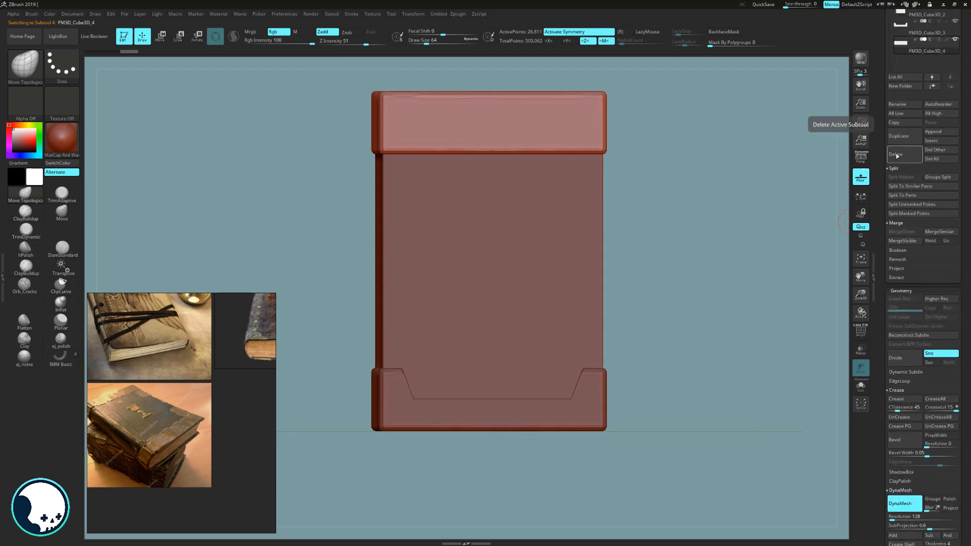
{"action": "left_click_drag", "start_coordinate": [683, 172], "coordinate": [677, 194], "text": "alt"}
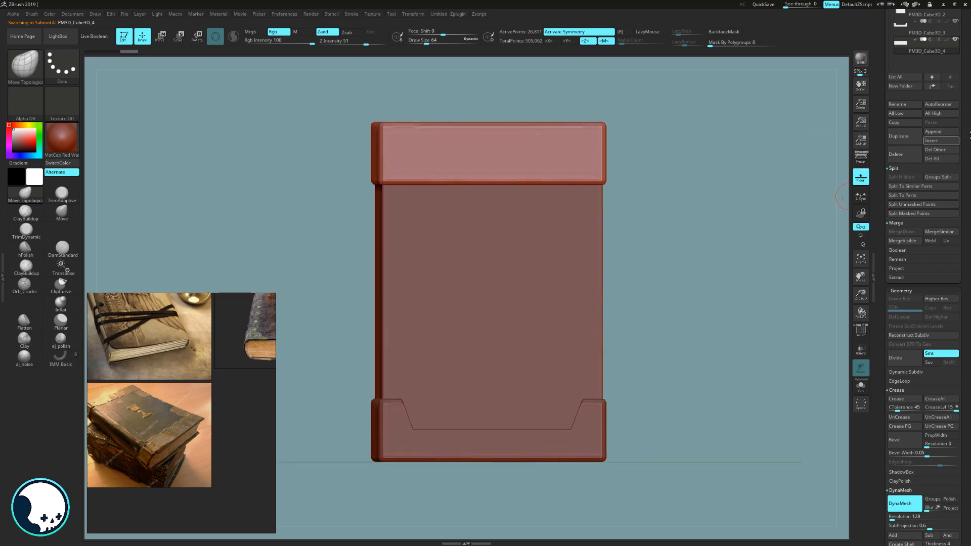
{"action": "left_click_drag", "start_coordinate": [969, 134], "coordinate": [958, 180]}
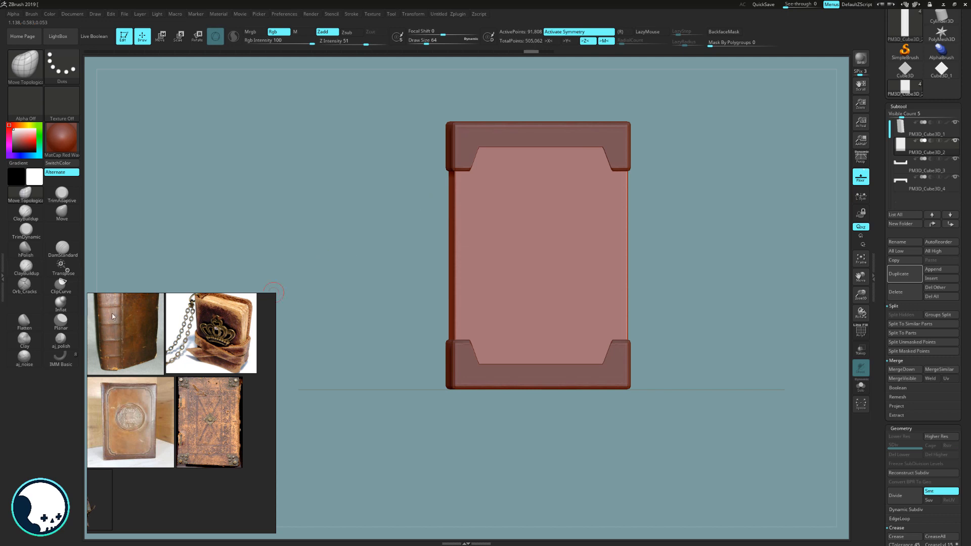
Using the ribbed-spine reference and only Y symmetry, mask three evenly spaced bands across the cover's spine
{"action": "scroll", "coordinate": [113, 316], "scroll_direction": "up", "scroll_amount": 5}
{"action": "scroll", "coordinate": [117, 329], "scroll_direction": "down", "scroll_amount": 6}
{"action": "scroll", "coordinate": [126, 343], "scroll_direction": "up", "scroll_amount": 1}
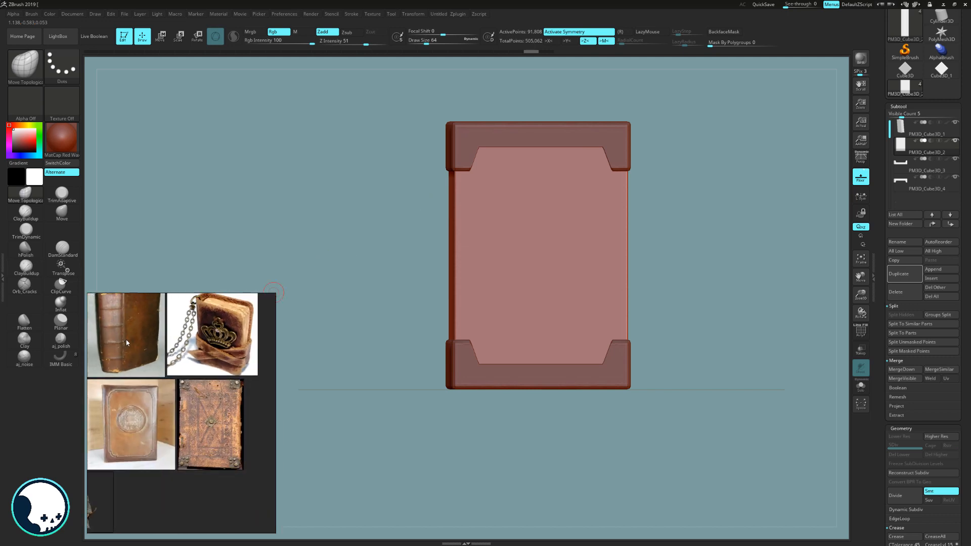
{"action": "middle_click_drag", "start_coordinate": [126, 343], "coordinate": [132, 358]}
{"action": "scroll", "coordinate": [126, 342], "scroll_direction": "up", "scroll_amount": 4}
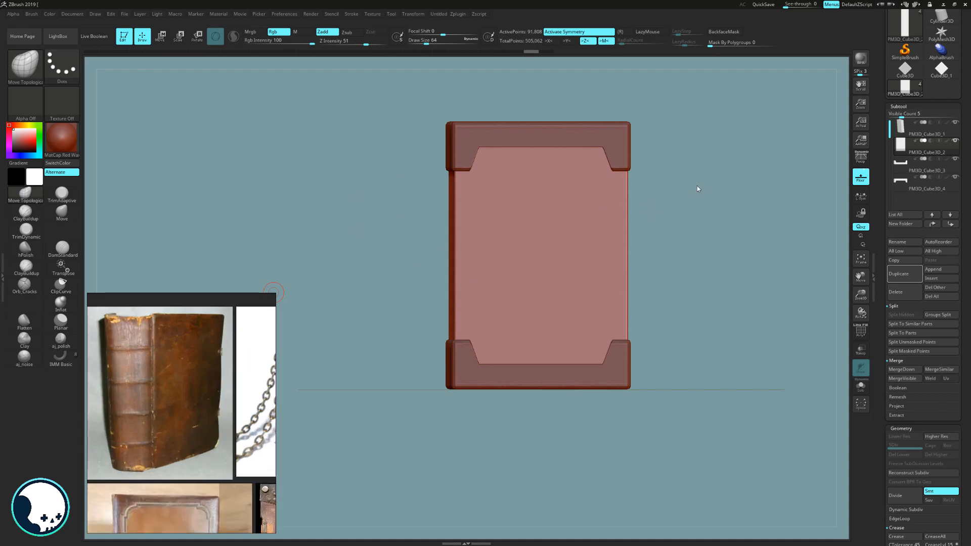
{"action": "mouse_move", "coordinate": [696, 186]}
{"action": "left_mouse_down"}
{"action": "mouse_move", "coordinate": [748, 152]}
{"action": "mouse_move", "coordinate": [702, 187]}
{"action": "left_mouse_up"}
{"action": "left_click", "coordinate": [568, 41]}
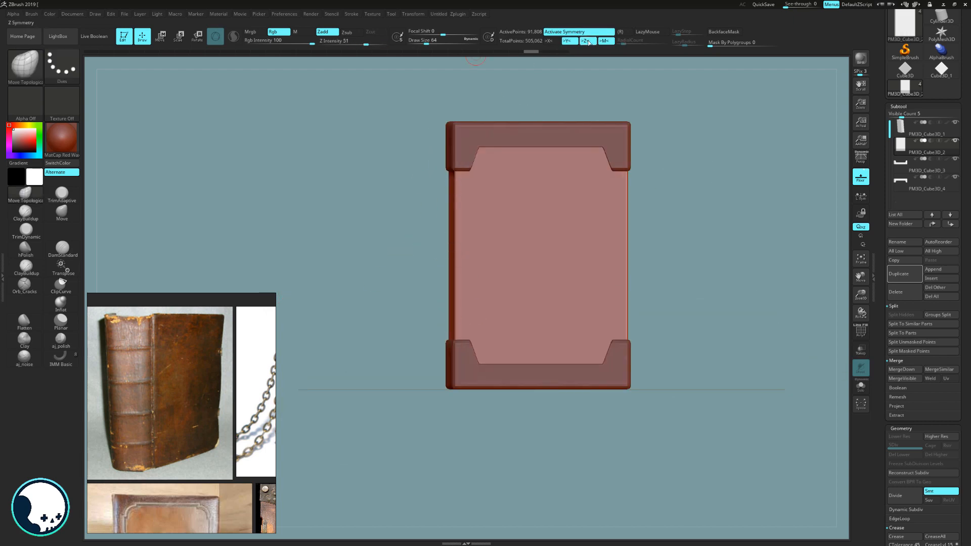
{"action": "left_click", "coordinate": [587, 41]}
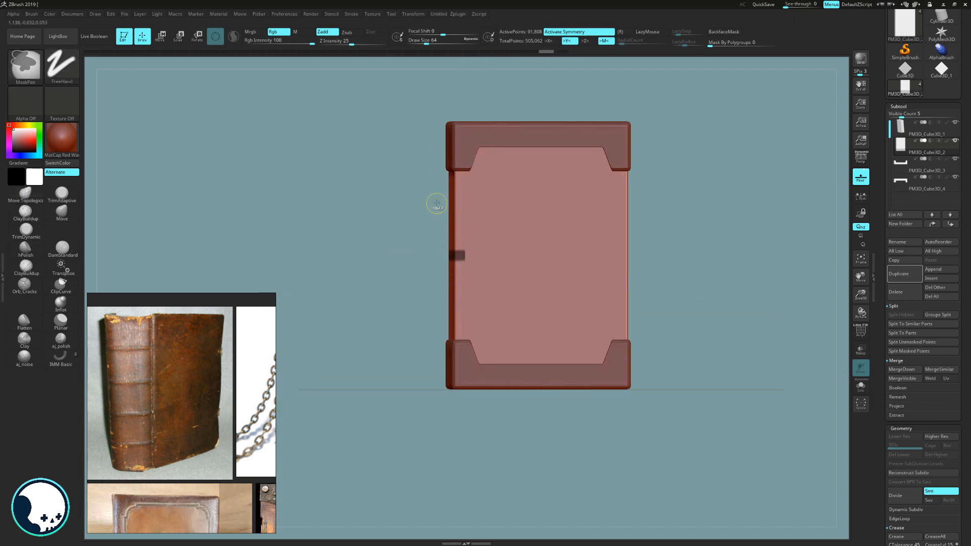
{"action": "left_click_drag", "start_coordinate": [440, 200], "coordinate": [464, 210], "text": "ctrl"}
Inflate the three spine bands into raised ribs, clear the mask and show all the book's parts together
{"action": "left_click_drag", "start_coordinate": [689, 248], "coordinate": [676, 234], "text": "alt"}
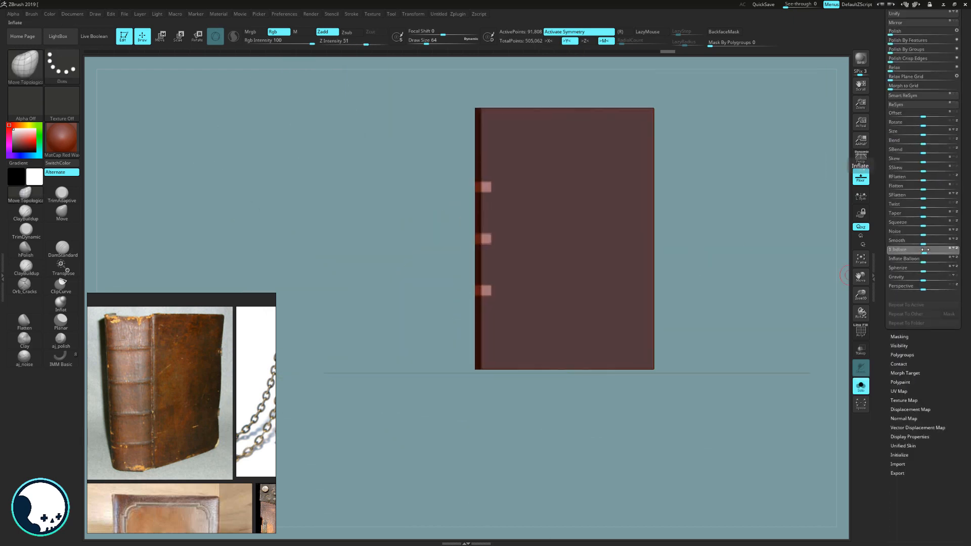
{"action": "left_click_drag", "start_coordinate": [925, 249], "coordinate": [944, 249]}
{"action": "left_click_drag", "start_coordinate": [773, 195], "coordinate": [764, 242]}
{"action": "mouse_move", "coordinate": [763, 242]}
{"action": "left_mouse_down", "text": "ctrl"}
{"action": "mouse_move", "coordinate": [769, 270]}
{"action": "mouse_move", "coordinate": [763, 232]}
{"action": "mouse_move", "coordinate": [769, 254]}
{"action": "mouse_move", "coordinate": [749, 249]}
{"action": "left_mouse_up", "text": "ctrl"}
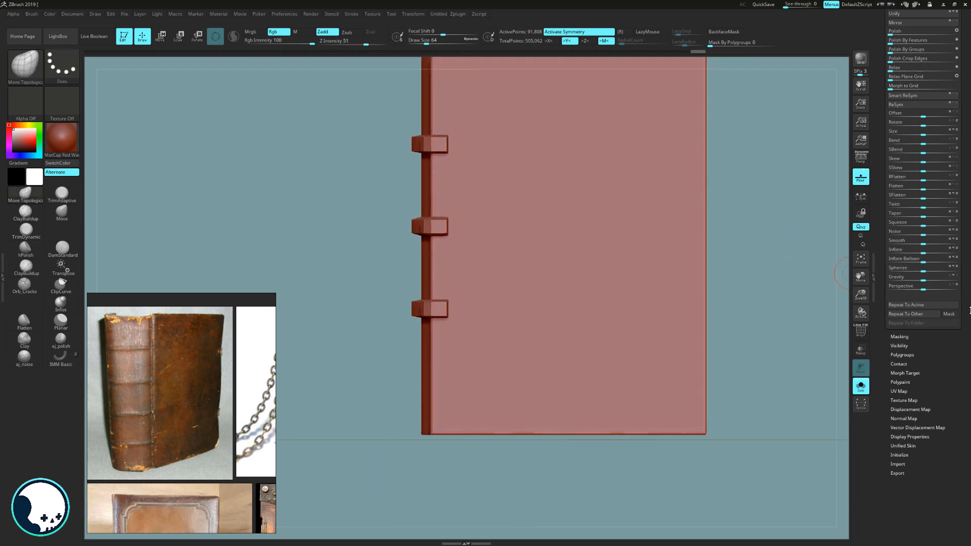
{"action": "left_click_drag", "start_coordinate": [969, 310], "coordinate": [967, 376]}
{"action": "left_click", "coordinate": [861, 386]}
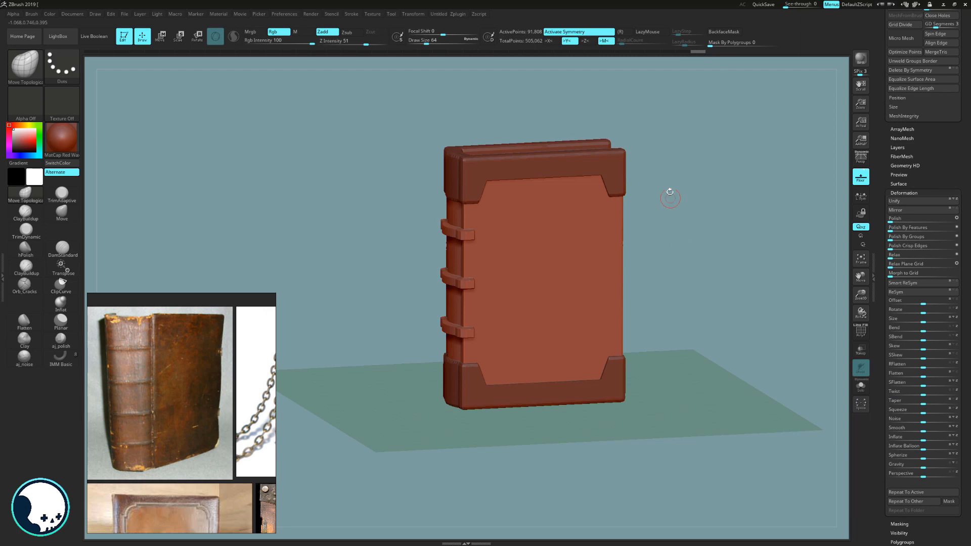
Examine the book from all sides, comparing the raised spine ribs and the end bindings with the reference
{"action": "left_click_drag", "start_coordinate": [670, 192], "coordinate": [681, 207]}
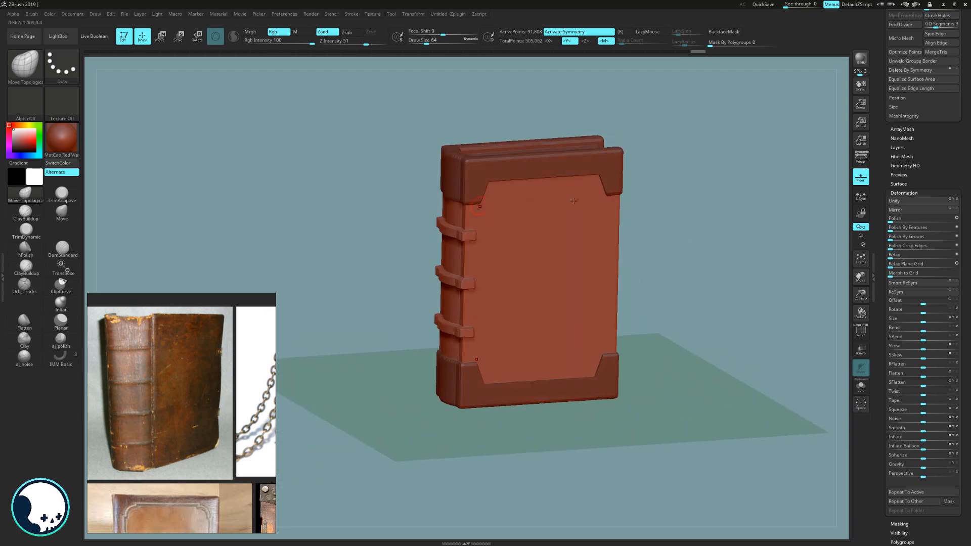
{"action": "mouse_move", "coordinate": [700, 248]}
{"action": "left_mouse_down"}
{"action": "mouse_move", "coordinate": [728, 247]}
{"action": "mouse_move", "coordinate": [686, 257]}
{"action": "mouse_move", "coordinate": [710, 263]}
{"action": "mouse_move", "coordinate": [695, 265]}
{"action": "left_mouse_up"}
{"action": "left_click_drag", "start_coordinate": [777, 180], "coordinate": [671, 237]}
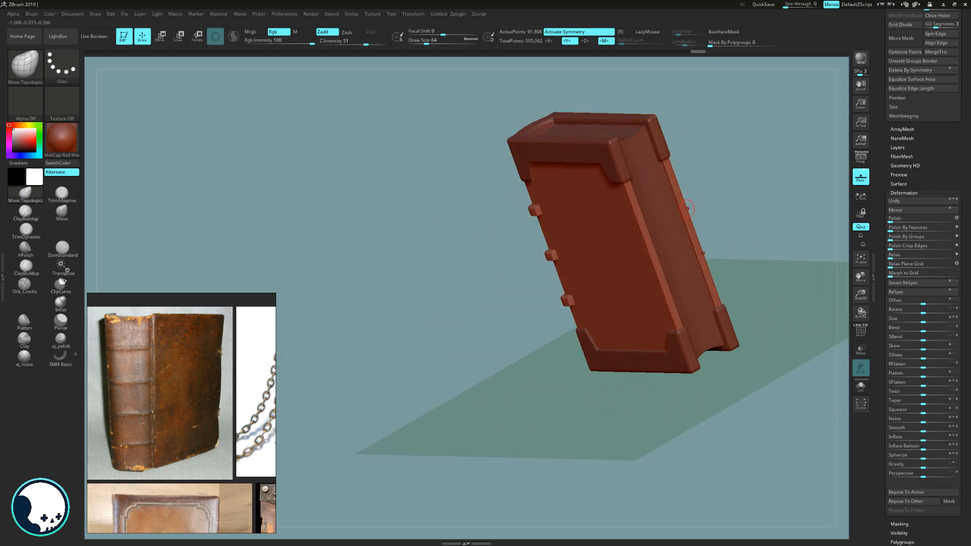
{"action": "left_click_drag", "start_coordinate": [795, 201], "coordinate": [657, 161]}
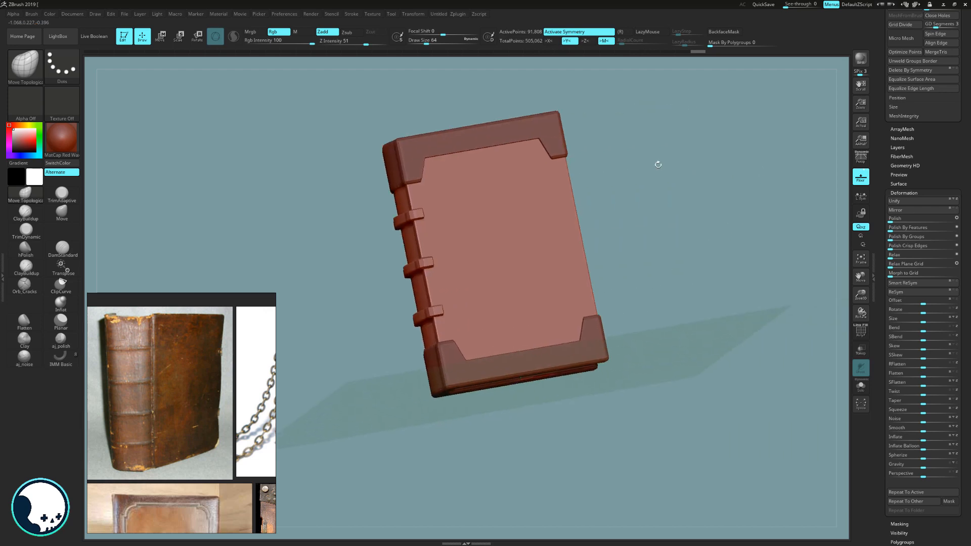
{"action": "left_click_drag", "start_coordinate": [652, 198], "coordinate": [647, 217], "text": "shift"}
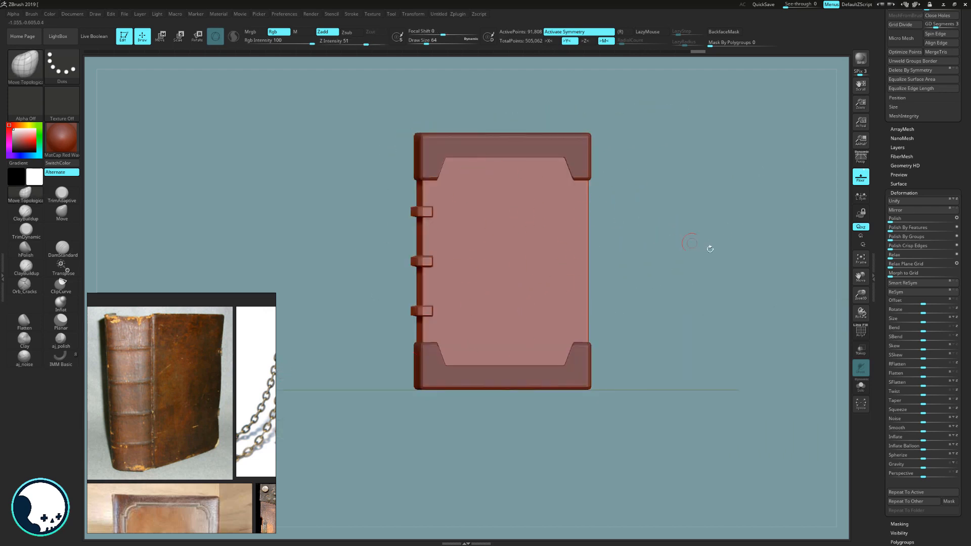
{"action": "left_click_drag", "start_coordinate": [710, 248], "coordinate": [732, 206], "text": "alt"}
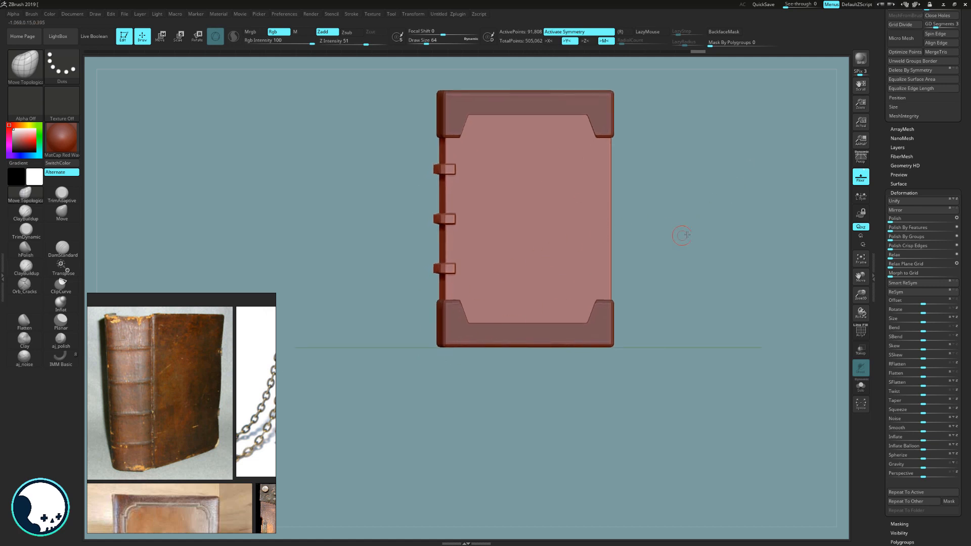
{"action": "left_click_drag", "start_coordinate": [687, 235], "coordinate": [700, 234]}
{"action": "left_click_drag", "start_coordinate": [639, 207], "coordinate": [606, 227], "text": "alt"}
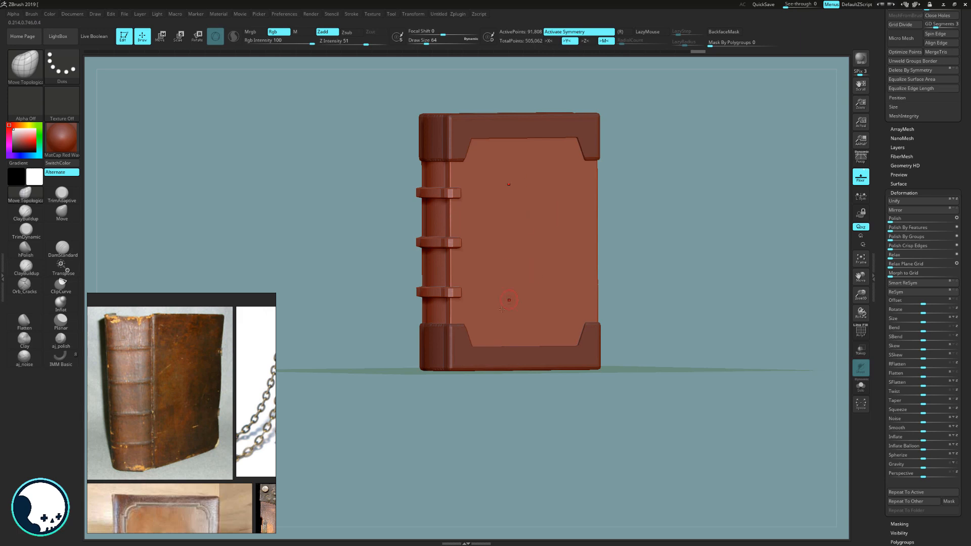
{"action": "left_click_drag", "start_coordinate": [723, 201], "coordinate": [783, 197]}
{"action": "left_click_drag", "start_coordinate": [597, 261], "coordinate": [622, 288]}
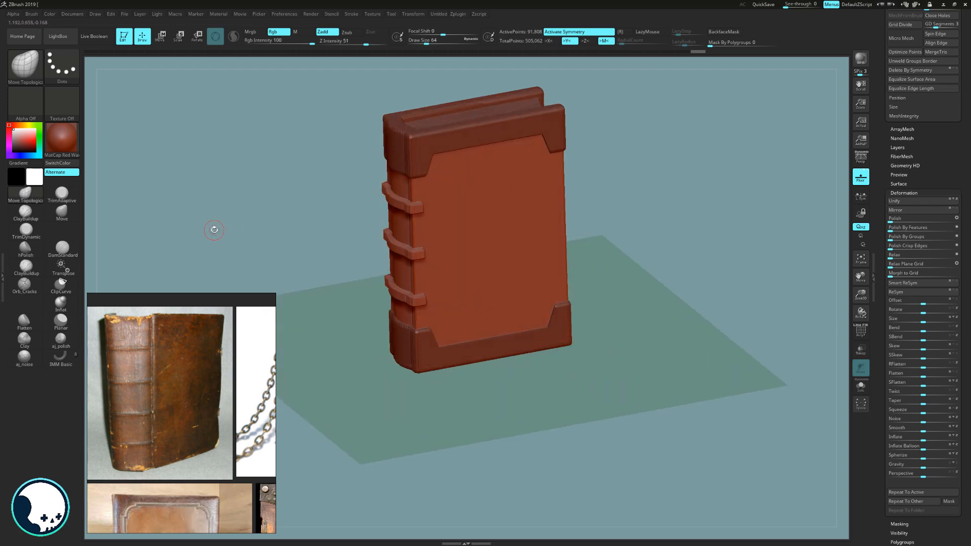
Choose the TrimAdaptive brush and inspect the spine ribs and cover edges from several angles
{"action": "left_click", "coordinate": [56, 193]}
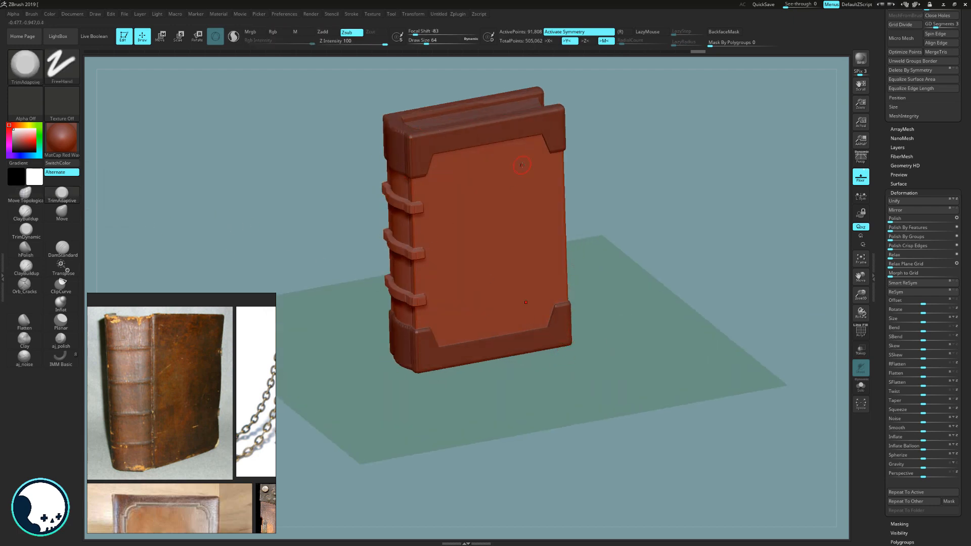
{"action": "left_click_drag", "start_coordinate": [651, 208], "coordinate": [733, 222]}
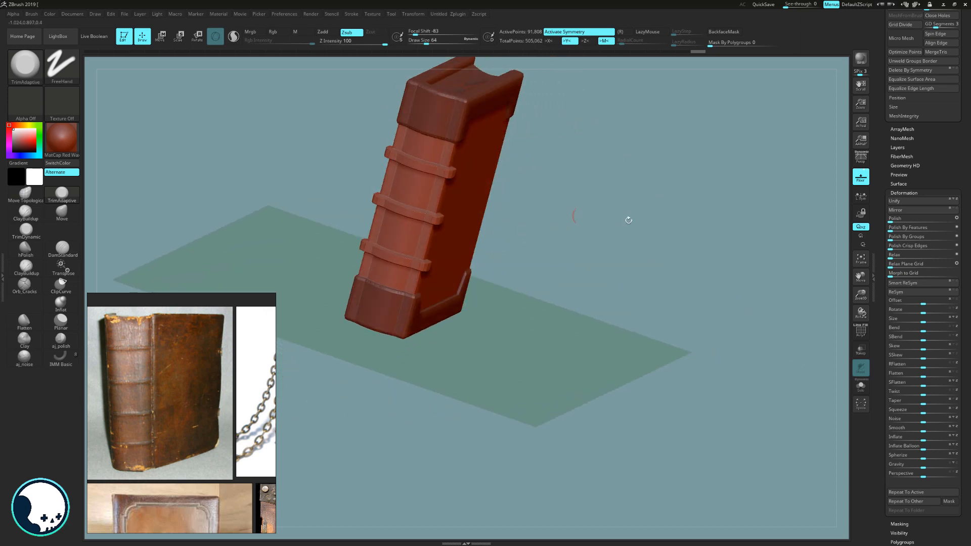
{"action": "left_click_drag", "start_coordinate": [628, 220], "coordinate": [449, 199]}
{"action": "left_click_drag", "start_coordinate": [661, 162], "coordinate": [665, 231]}
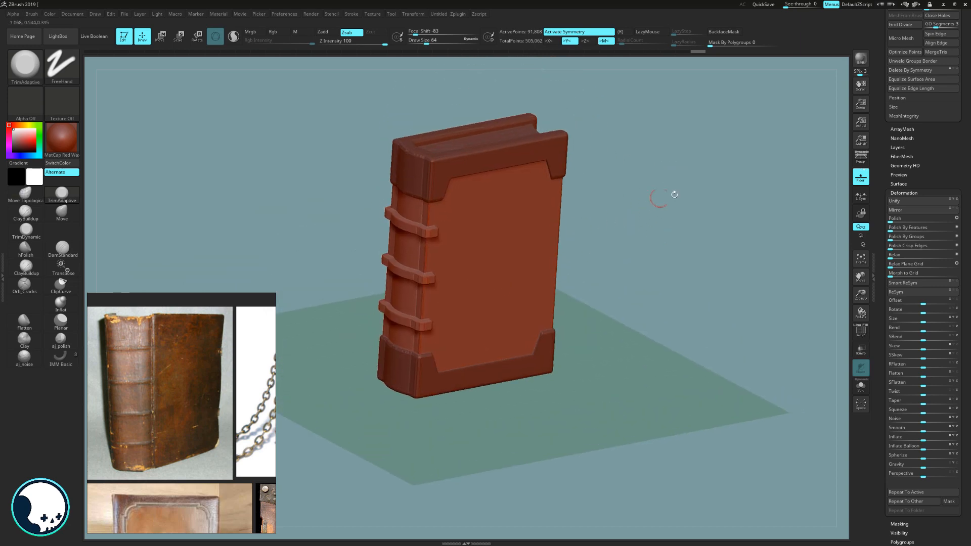
{"action": "left_click_drag", "start_coordinate": [674, 194], "coordinate": [722, 194]}
{"action": "left_click_drag", "start_coordinate": [965, 205], "coordinate": [966, 85]}
{"action": "left_click_drag", "start_coordinate": [779, 160], "coordinate": [652, 121]}
Remesh the lower binding strip and the cover at a higher density with DynaMesh
{"action": "left_click", "coordinate": [582, 374], "text": "alt"}
{"action": "left_click_drag", "start_coordinate": [966, 85], "coordinate": [965, 506]}
{"action": "left_click_drag", "start_coordinate": [698, 228], "coordinate": [809, 243]}
{"action": "left_click", "coordinate": [548, 254], "text": "alt"}
{"action": "left_click_drag", "start_coordinate": [752, 252], "coordinate": [718, 212], "text": "alt"}
{"action": "left_click_drag", "start_coordinate": [965, 480], "coordinate": [965, 64]}
{"action": "left_click_drag", "start_coordinate": [718, 223], "coordinate": [789, 232]}
Change the material to MP_SCULPT02 and carve a groove into the cover alongside the spine with the Orb_Cracks brush
{"action": "left_click", "coordinate": [62, 139]}
{"action": "mouse_move", "coordinate": [384, 283]}
{"action": "left_mouse_down"}
{"action": "mouse_move", "coordinate": [501, 314]}
{"action": "mouse_move", "coordinate": [683, 304]}
{"action": "mouse_move", "coordinate": [652, 283]}
{"action": "left_mouse_up"}
{"action": "left_click", "coordinate": [24, 285]}
{"action": "left_click_drag", "start_coordinate": [658, 223], "coordinate": [637, 227]}
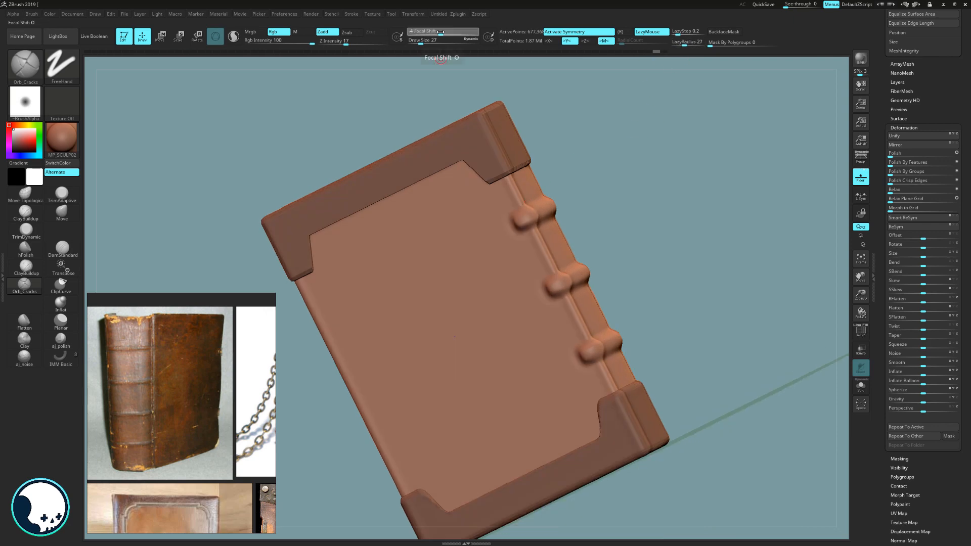
{"action": "mouse_move", "coordinate": [581, 208]}
{"action": "left_mouse_down"}
{"action": "mouse_move", "coordinate": [678, 133]}
{"action": "mouse_move", "coordinate": [693, 152]}
{"action": "mouse_move", "coordinate": [809, 213]}
{"action": "mouse_move", "coordinate": [575, 259]}
{"action": "mouse_move", "coordinate": [452, 306]}
{"action": "mouse_move", "coordinate": [418, 370]}
{"action": "left_mouse_up"}
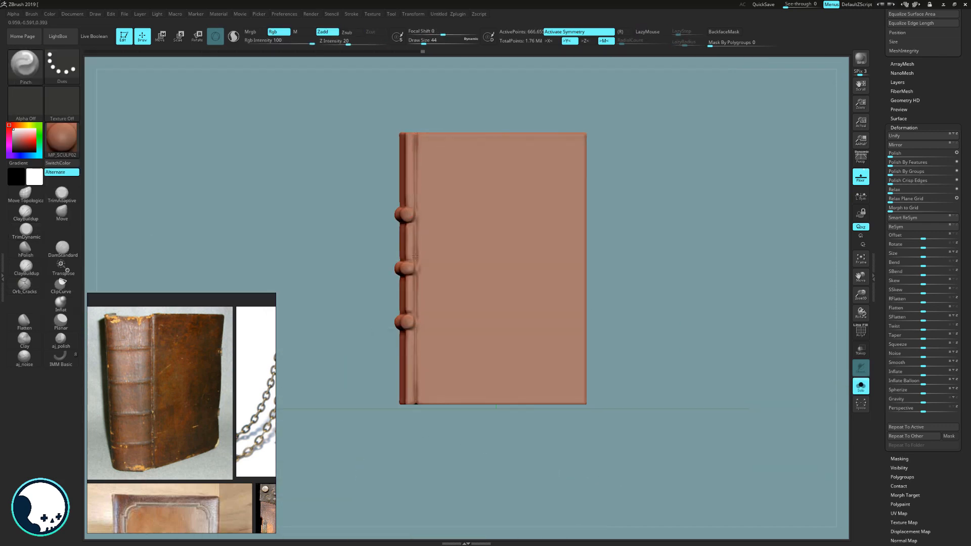
Smooth and refine the cover's spine ribs and groove with the Smooth, Move Topological, Move and Pinch brushes
{"action": "mouse_move", "coordinate": [415, 256]}
{"action": "left_mouse_down", "text": "shift"}
{"action": "mouse_move", "coordinate": [652, 256]}
{"action": "mouse_move", "coordinate": [642, 273]}
{"action": "mouse_move", "coordinate": [537, 291]}
{"action": "mouse_move", "coordinate": [648, 283]}
{"action": "mouse_move", "coordinate": [421, 278]}
{"action": "left_mouse_up", "text": "shift"}
{"action": "key", "text": "b"}
{"action": "key", "text": "m"}
{"action": "key", "text": "t"}
{"action": "key", "text": "b"}
{"action": "key", "text": "m"}
{"action": "key", "text": "v"}
{"action": "left_click_drag", "start_coordinate": [556, 273], "coordinate": [353, 273]}
{"action": "key", "text": "b"}
{"action": "key", "text": "p"}
{"action": "key", "text": "i"}
{"action": "mouse_move", "coordinate": [354, 227]}
{"action": "left_mouse_down"}
{"action": "mouse_move", "coordinate": [462, 293]}
{"action": "mouse_move", "coordinate": [415, 458]}
{"action": "mouse_move", "coordinate": [556, 404]}
{"action": "mouse_move", "coordinate": [632, 324]}
{"action": "mouse_move", "coordinate": [657, 354]}
{"action": "left_mouse_up"}
Wear down and chip the edges of the lower binding strip with the TrimDynamic brush
{"action": "key", "text": "b"}
{"action": "key", "text": "t"}
{"action": "key", "text": "d"}
{"action": "left_click_drag", "start_coordinate": [581, 365], "coordinate": [597, 353]}
{"action": "mouse_move", "coordinate": [657, 354]}
{"action": "left_mouse_down"}
{"action": "mouse_move", "coordinate": [687, 232]}
{"action": "mouse_move", "coordinate": [624, 216]}
{"action": "mouse_move", "coordinate": [607, 187]}
{"action": "left_mouse_up"}
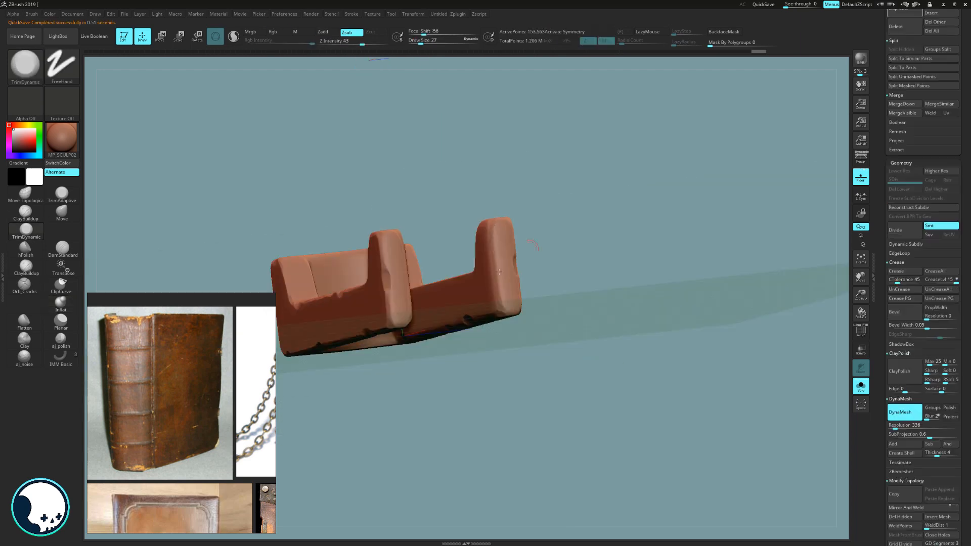
{"action": "mouse_move", "coordinate": [455, 194]}
{"action": "left_mouse_down"}
{"action": "mouse_move", "coordinate": [596, 193]}
{"action": "mouse_move", "coordinate": [778, 356]}
{"action": "mouse_move", "coordinate": [658, 203]}
{"action": "mouse_move", "coordinate": [632, 329]}
{"action": "mouse_move", "coordinate": [537, 273]}
{"action": "mouse_move", "coordinate": [475, 218]}
{"action": "left_mouse_up"}
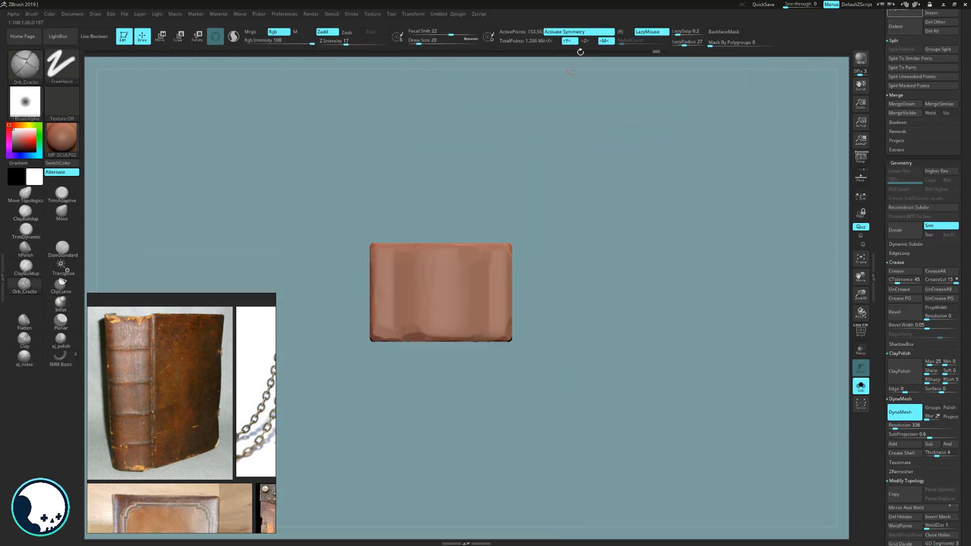
Carve and smooth seams near the lower strip's spine corners with Orb_Cracks, using only Z symmetry and a Z Intensity of 23
{"action": "left_click", "coordinate": [585, 41]}
{"action": "left_click", "coordinate": [569, 41]}
{"action": "left_click_drag", "start_coordinate": [346, 43], "coordinate": [356, 53]}
{"action": "mouse_move", "coordinate": [607, 212]}
{"action": "left_mouse_down"}
{"action": "mouse_move", "coordinate": [607, 324]}
{"action": "mouse_move", "coordinate": [581, 213]}
{"action": "mouse_move", "coordinate": [566, 253]}
{"action": "left_mouse_up"}
{"action": "left_click_drag", "start_coordinate": [403, 234], "coordinate": [402, 309]}
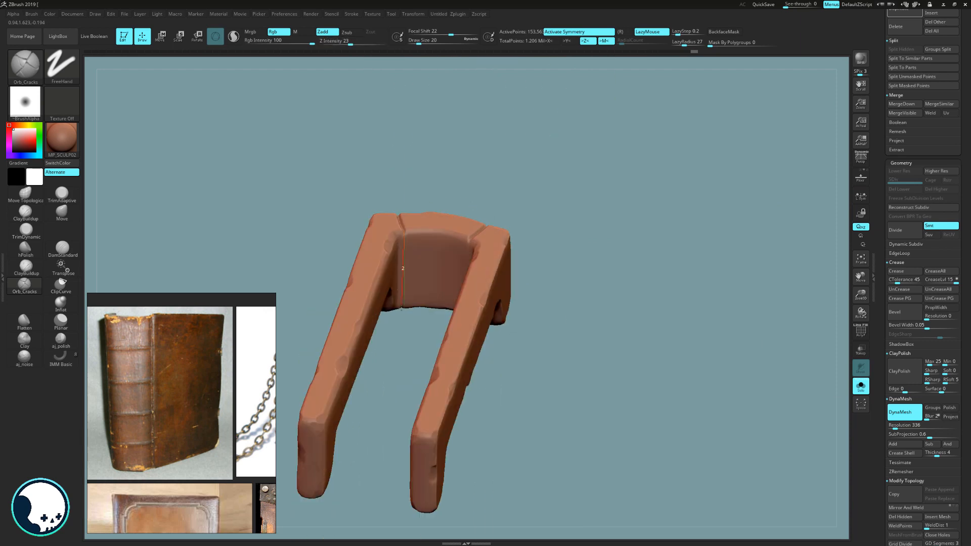
{"action": "mouse_move", "coordinate": [582, 303]}
{"action": "left_mouse_down"}
{"action": "mouse_move", "coordinate": [561, 385]}
{"action": "mouse_move", "coordinate": [494, 347]}
{"action": "mouse_move", "coordinate": [596, 324]}
{"action": "mouse_move", "coordinate": [556, 242]}
{"action": "left_mouse_up"}
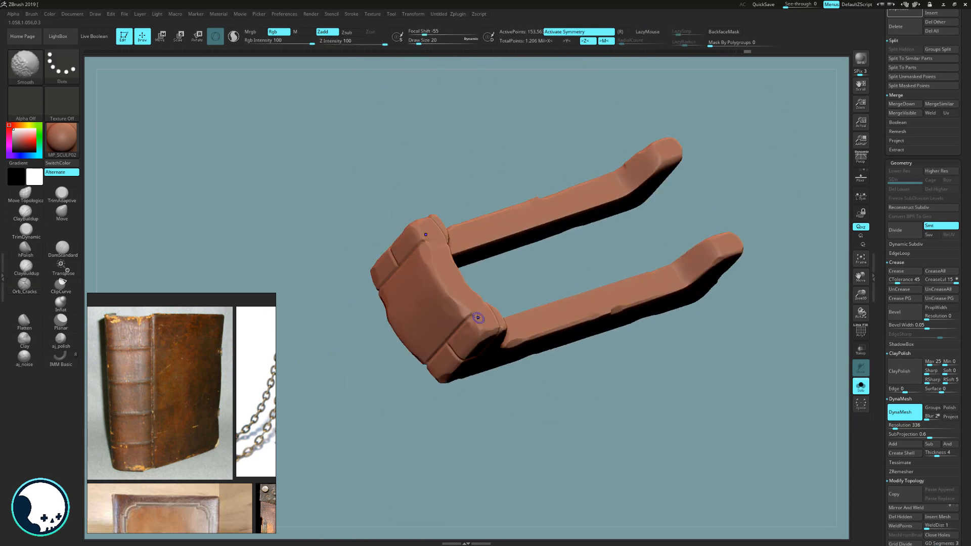
{"action": "left_click_drag", "start_coordinate": [458, 424], "coordinate": [511, 375], "text": "shift"}
Mask the lower strip except for small patches near its spine corners and shift those patches with the Move gizmo
{"action": "left_click", "coordinate": [448, 249], "text": "ctrl"}
{"action": "left_click", "coordinate": [568, 202], "text": "ctrl"}
{"action": "key", "text": "w"}
{"action": "left_click_drag", "start_coordinate": [568, 202], "coordinate": [567, 304], "text": "shift"}
{"action": "left_click", "coordinate": [341, 89]}
{"action": "left_click_drag", "start_coordinate": [617, 354], "coordinate": [602, 329]}
{"action": "left_click_drag", "start_coordinate": [511, 439], "coordinate": [511, 447]}
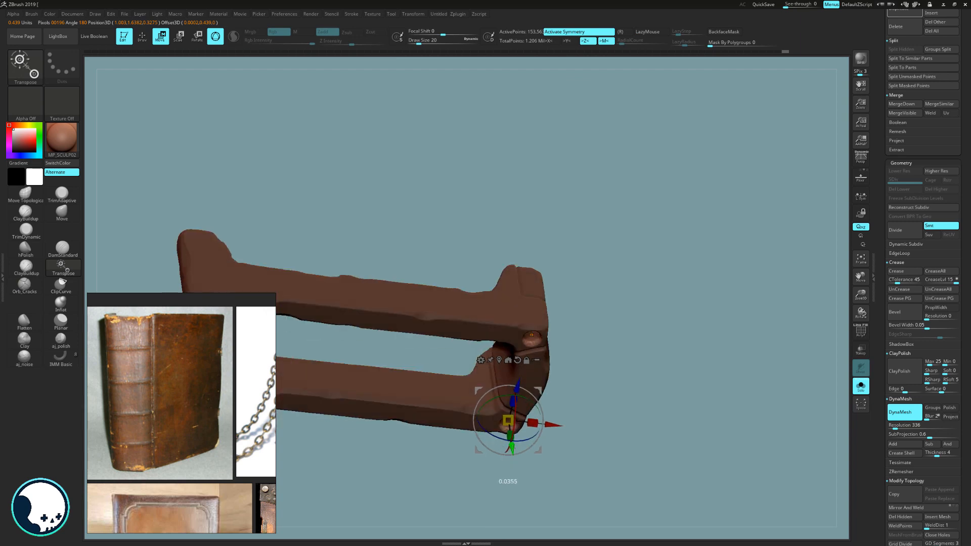
{"action": "left_click", "coordinate": [560, 315], "text": "ctrl"}
{"action": "mouse_move", "coordinate": [607, 354]}
{"action": "left_mouse_down", "text": "shift"}
{"action": "mouse_move", "coordinate": [559, 315]}
{"action": "mouse_move", "coordinate": [572, 316]}
{"action": "mouse_move", "coordinate": [586, 357]}
{"action": "left_mouse_up", "text": "shift"}
{"action": "key", "text": "q"}
{"action": "left_click", "coordinate": [559, 315], "text": "ctrl"}
{"action": "key", "text": "w"}
{"action": "left_click_drag", "start_coordinate": [529, 445], "coordinate": [535, 446]}
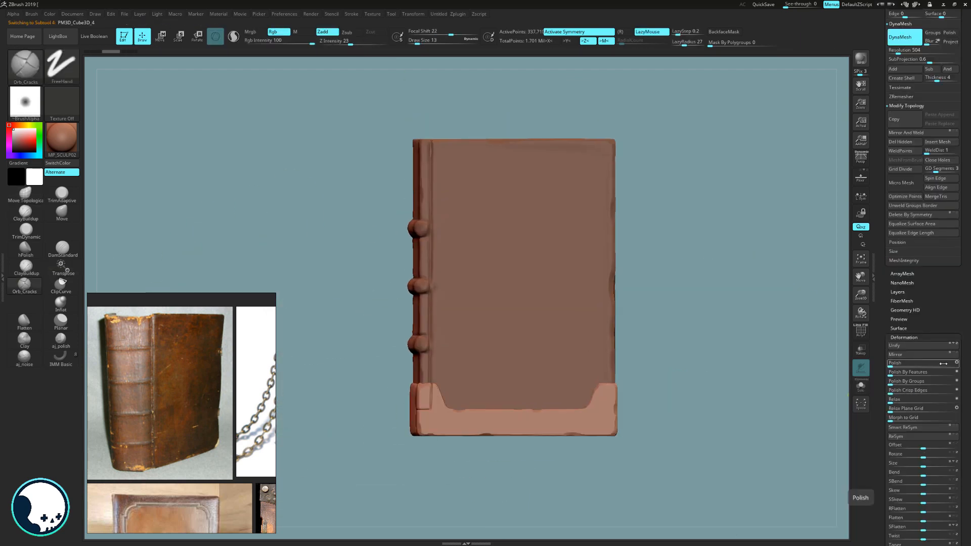
Isolate the page block and try several cuts across it
{"action": "mouse_move", "coordinate": [733, 253]}
{"action": "left_mouse_down"}
{"action": "mouse_move", "coordinate": [711, 326]}
{"action": "mouse_move", "coordinate": [553, 361]}
{"action": "mouse_move", "coordinate": [668, 339]}
{"action": "mouse_move", "coordinate": [819, 336]}
{"action": "mouse_move", "coordinate": [783, 295]}
{"action": "mouse_move", "coordinate": [759, 354]}
{"action": "mouse_move", "coordinate": [566, 294]}
{"action": "left_mouse_up"}
{"action": "left_click", "coordinate": [860, 386]}
{"action": "left_click_drag", "start_coordinate": [349, 191], "coordinate": [358, 336], "text": "ctrl+shift"}
{"action": "mouse_move", "coordinate": [676, 215]}
{"action": "left_mouse_down", "text": "ctrl+shift"}
{"action": "mouse_move", "coordinate": [677, 374]}
{"action": "mouse_move", "coordinate": [607, 354]}
{"action": "left_mouse_up", "text": "ctrl+shift"}
{"action": "mouse_move", "coordinate": [546, 186]}
{"action": "left_mouse_down", "text": "ctrl+shift"}
{"action": "mouse_move", "coordinate": [553, 433]}
{"action": "mouse_move", "coordinate": [479, 278]}
{"action": "mouse_move", "coordinate": [278, 354]}
{"action": "left_mouse_up", "text": "ctrl+shift"}
Step back through the recent page block edits and redo most of them
{"action": "key", "text": "ctrl+z"}
{"action": "key", "text": "ctrl+z"}
{"action": "key", "text": "ctrl+z"}
{"action": "key", "text": "ctrl+z"}
{"action": "key", "text": "ctrl+z"}
{"action": "key", "text": "ctrl+shift+z"}
{"action": "key", "text": "ctrl+shift+z"}
{"action": "key", "text": "ctrl+shift+z"}
{"action": "key", "text": "ctrl+shift+z"}
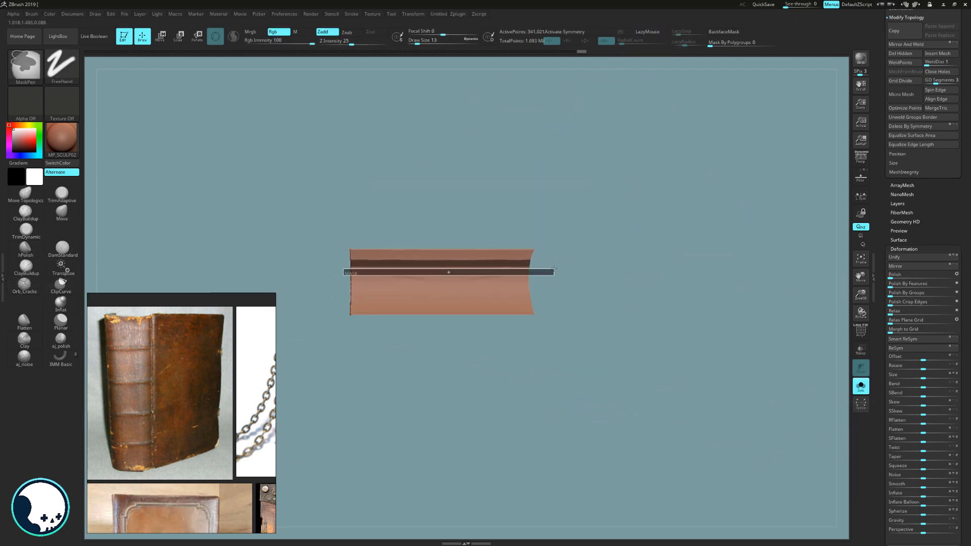
Offset the unmasked layers of the page block with the Move gizmo to form uneven steps of pages
{"action": "key", "text": "w"}
{"action": "left_click_drag", "start_coordinate": [441, 340], "coordinate": [657, 283]}
{"action": "key", "text": "ctrl+shift+z"}
{"action": "left_click", "coordinate": [944, 278]}
{"action": "left_click_drag", "start_coordinate": [963, 167], "coordinate": [963, 410]}
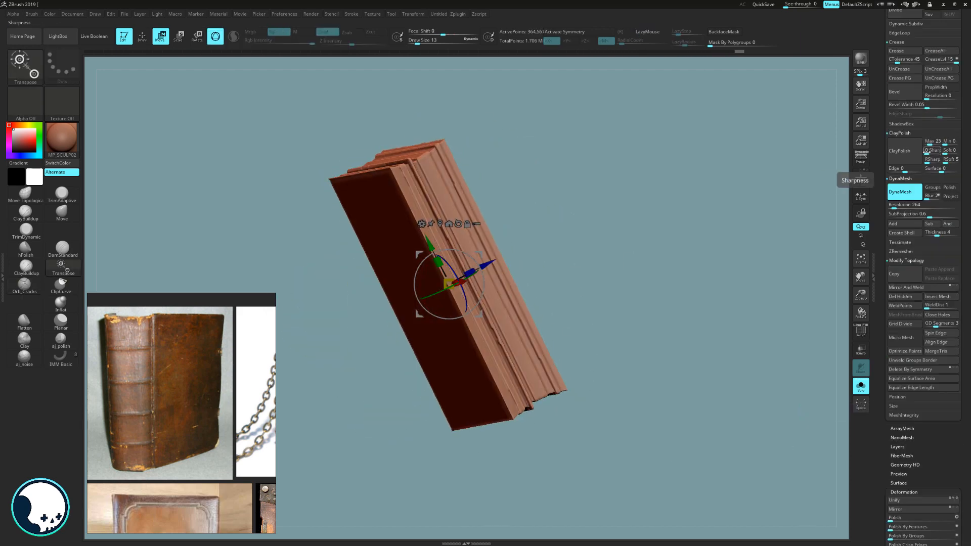
Clear the page block's mask and remesh it with the DynaMesh resolution set to 408
{"action": "mouse_move", "coordinate": [658, 303]}
{"action": "left_mouse_down"}
{"action": "mouse_move", "coordinate": [571, 304]}
{"action": "mouse_move", "coordinate": [615, 298]}
{"action": "left_mouse_up"}
{"action": "key", "text": "q"}
{"action": "left_click_drag", "start_coordinate": [615, 298], "coordinate": [632, 329], "text": "ctrl"}
{"action": "left_click_drag", "start_coordinate": [891, 206], "coordinate": [901, 206]}
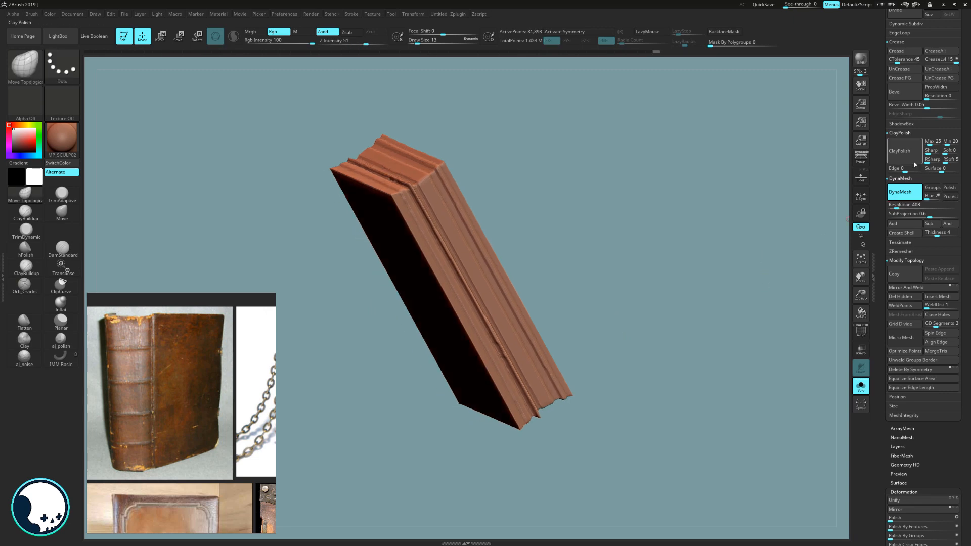
Carve lengthwise page lines into the page block's edge with the Orb_Cracks brush
{"action": "left_click_drag", "start_coordinate": [632, 303], "coordinate": [581, 304], "text": "shift"}
{"action": "left_click", "coordinate": [24, 286]}
{"action": "left_click_drag", "start_coordinate": [514, 405], "coordinate": [515, 149]}
{"action": "left_click_drag", "start_coordinate": [467, 406], "coordinate": [469, 120]}
{"action": "mouse_move", "coordinate": [574, 304]}
{"action": "left_mouse_down"}
{"action": "mouse_move", "coordinate": [583, 176]}
{"action": "mouse_move", "coordinate": [630, 295]}
{"action": "mouse_move", "coordinate": [684, 287]}
{"action": "mouse_move", "coordinate": [657, 291]}
{"action": "left_mouse_up"}
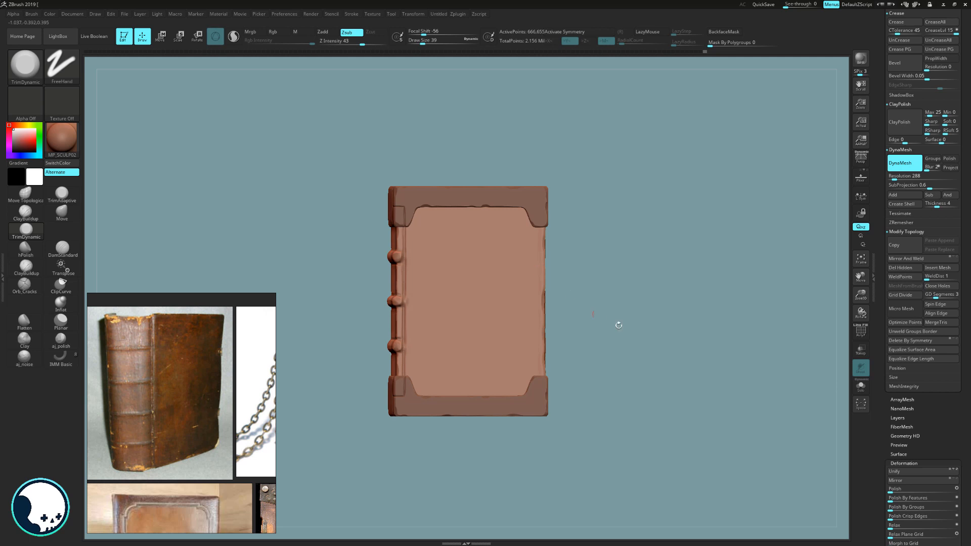
Select the lower binding strip and mask a small round spot on its face near the spine end
{"action": "left_click_drag", "start_coordinate": [619, 325], "coordinate": [644, 306]}
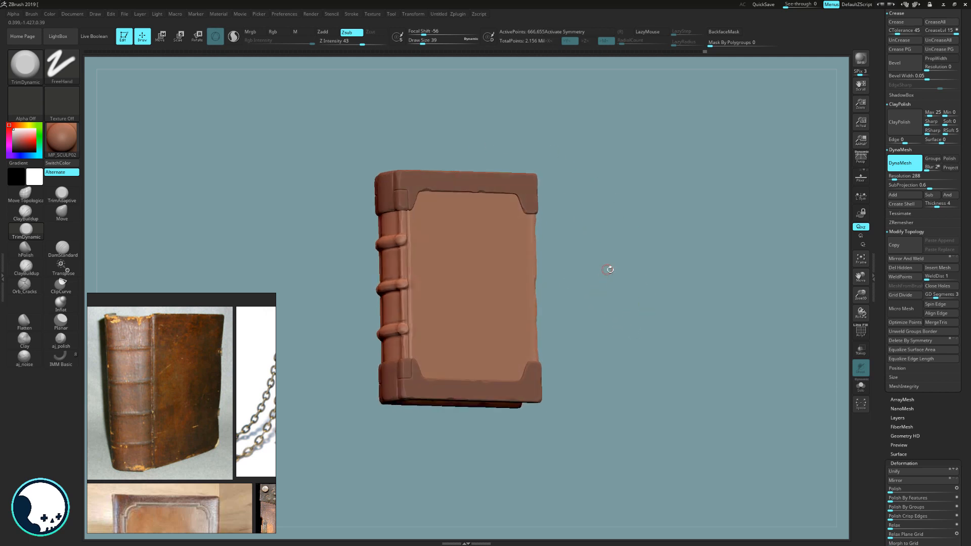
{"action": "left_click_drag", "start_coordinate": [609, 269], "coordinate": [519, 398]}
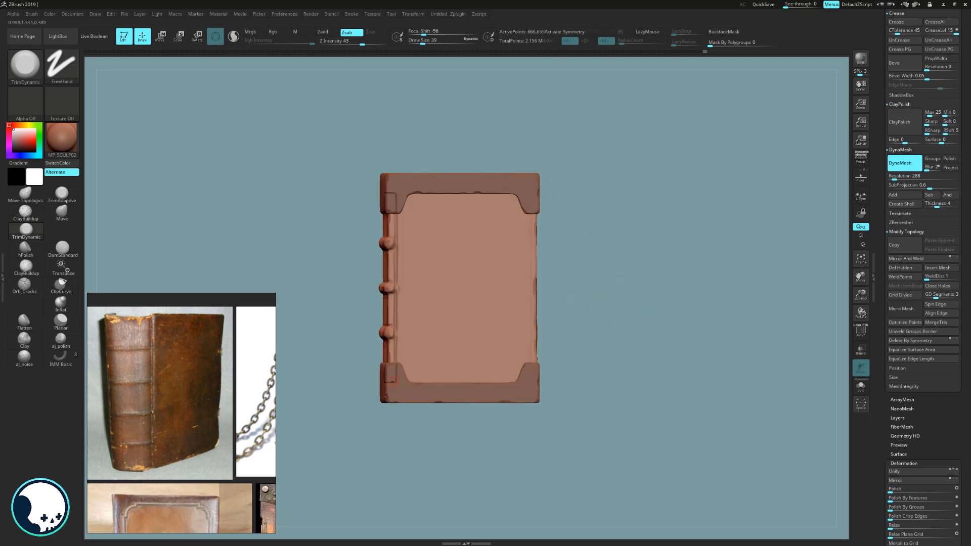
{"action": "key", "text": "ctrl"}
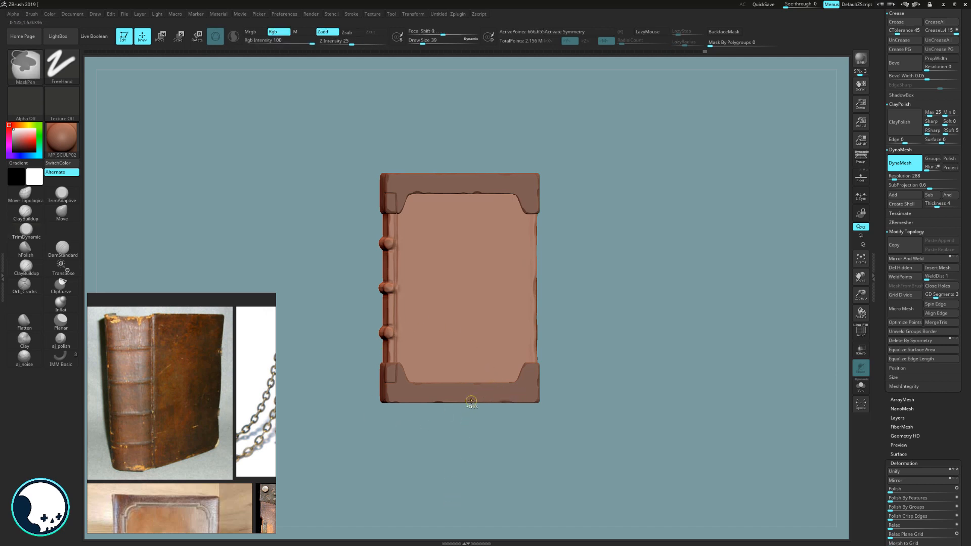
{"action": "left_click", "coordinate": [471, 403], "text": "alt"}
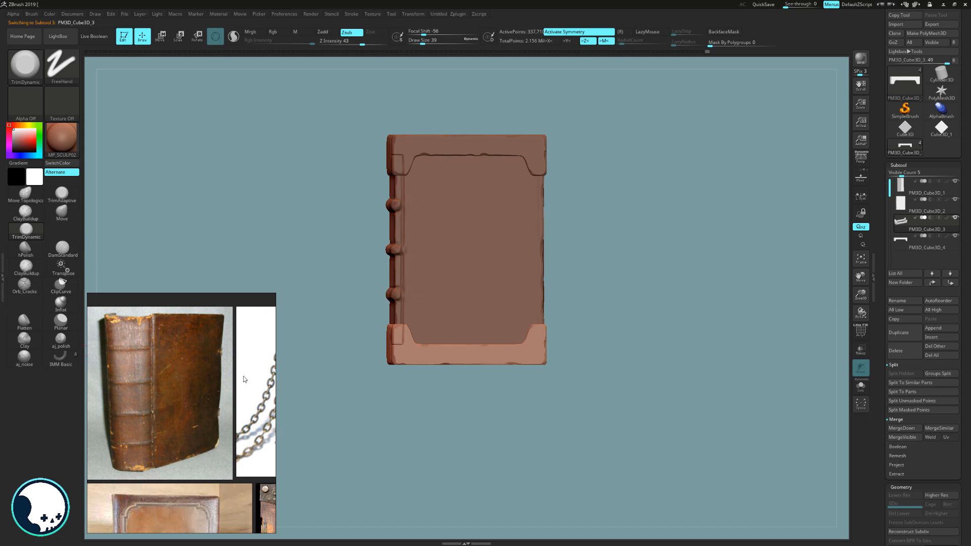
{"action": "key", "text": "ctrl"}
{"action": "left_click_drag", "start_coordinate": [410, 397], "coordinate": [413, 366], "text": "ctrl"}
{"action": "key", "text": "ctrl"}
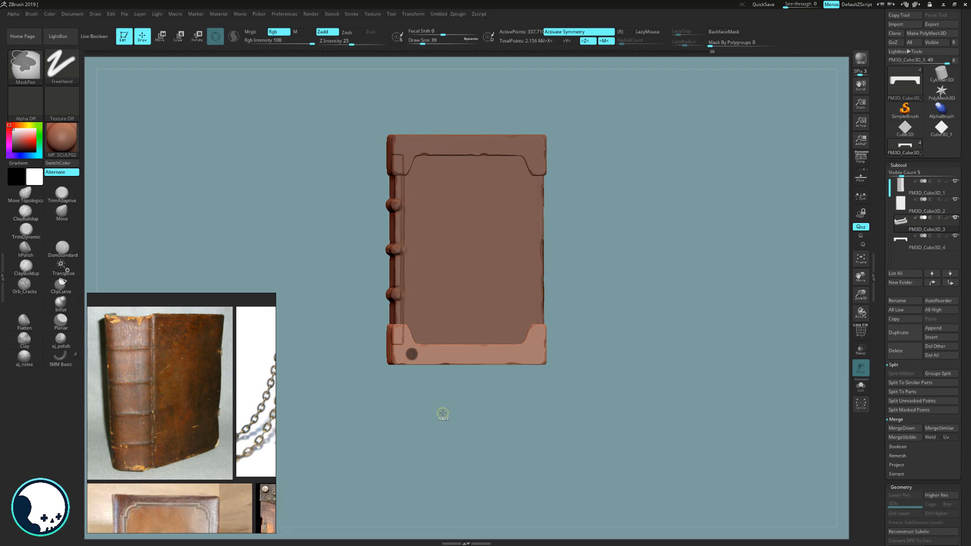
{"action": "left_click", "coordinate": [443, 415], "text": "ctrl"}
{"action": "left_click", "coordinate": [443, 415], "text": "ctrl"}
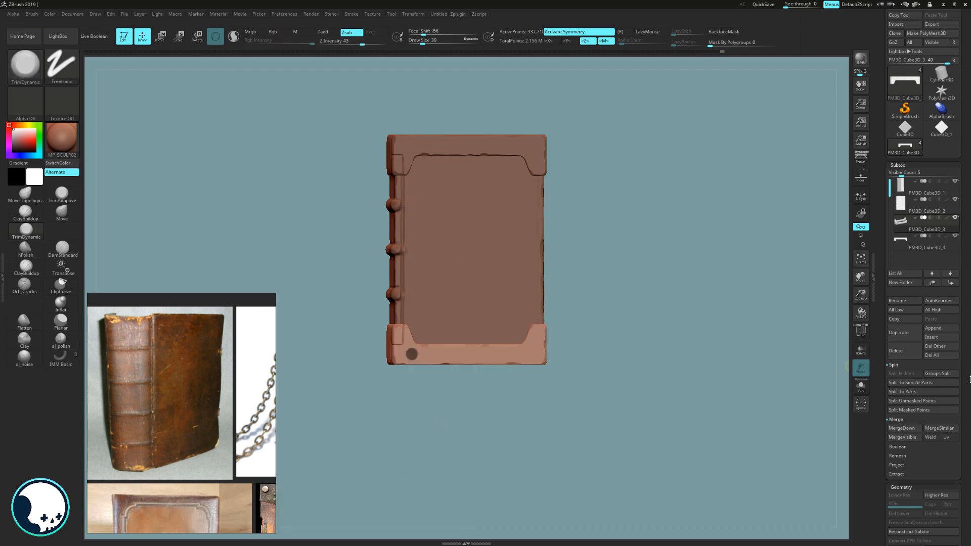
Extract the masked spot on the lower binding strip as a new stud subtool with a thickness of 0.05284
{"action": "scroll", "coordinate": [907, 389], "scroll_direction": "down", "scroll_amount": 3}
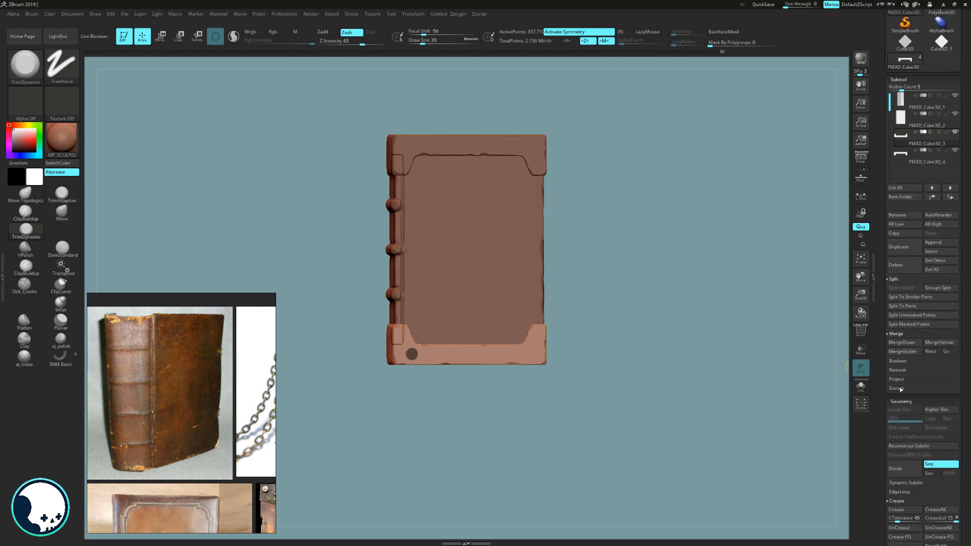
{"action": "left_click", "coordinate": [901, 389]}
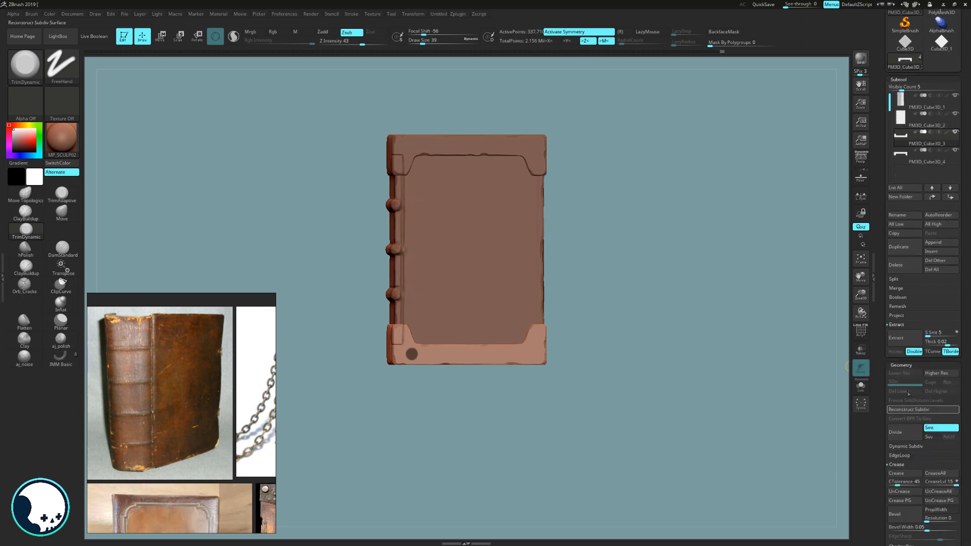
{"action": "left_click", "coordinate": [905, 338]}
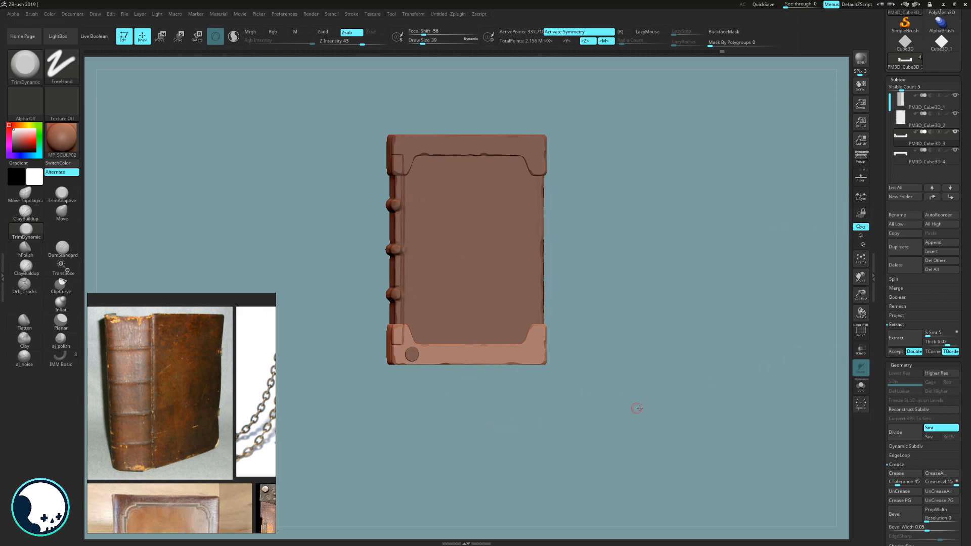
{"action": "left_click_drag", "start_coordinate": [637, 407], "coordinate": [670, 497]}
{"action": "left_click_drag", "start_coordinate": [734, 366], "coordinate": [795, 348]}
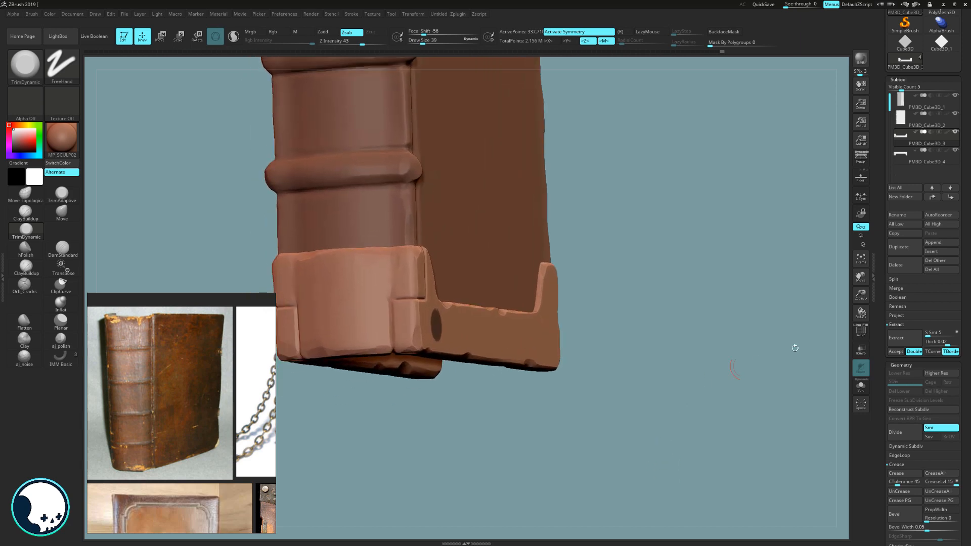
{"action": "left_click", "coordinate": [900, 340]}
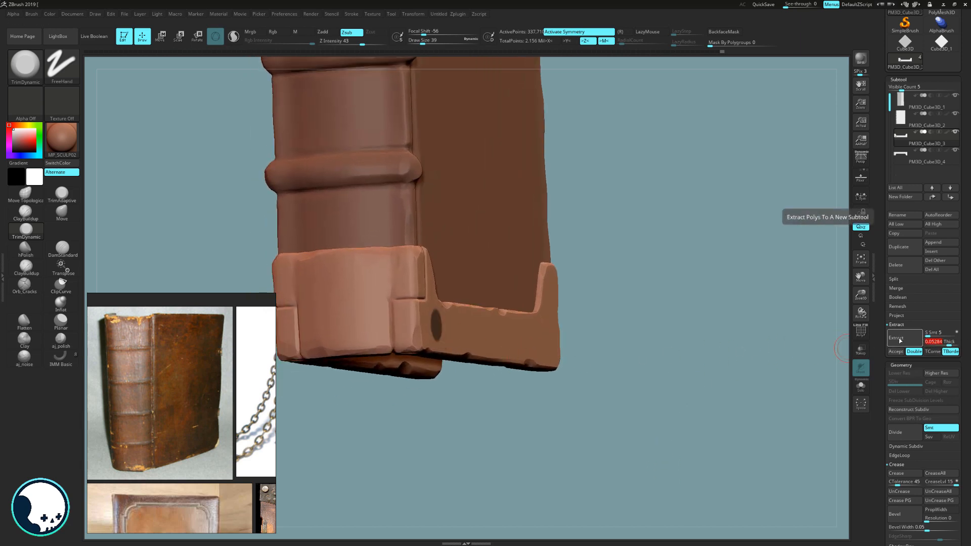
{"action": "left_click", "coordinate": [899, 339]}
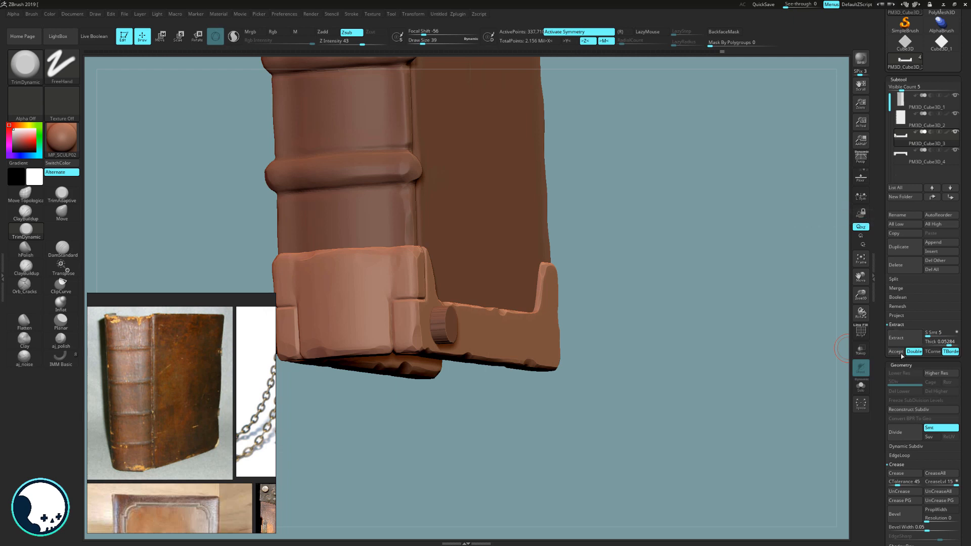
{"action": "left_click", "coordinate": [889, 353]}
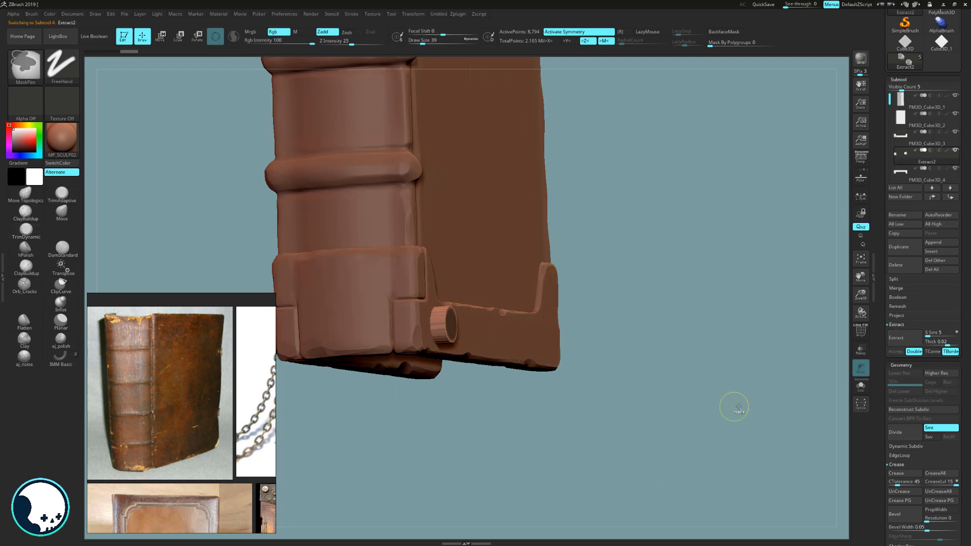
Remesh the extracted stud with DynaMesh at resolution 288 and bevel its rim with the TrimDynamic brush
{"action": "left_click_drag", "start_coordinate": [966, 400], "coordinate": [968, 304]}
{"action": "left_click_drag", "start_coordinate": [963, 426], "coordinate": [966, 284]}
{"action": "left_click_drag", "start_coordinate": [896, 236], "coordinate": [903, 236]}
{"action": "left_click_drag", "start_coordinate": [961, 220], "coordinate": [964, 310]}
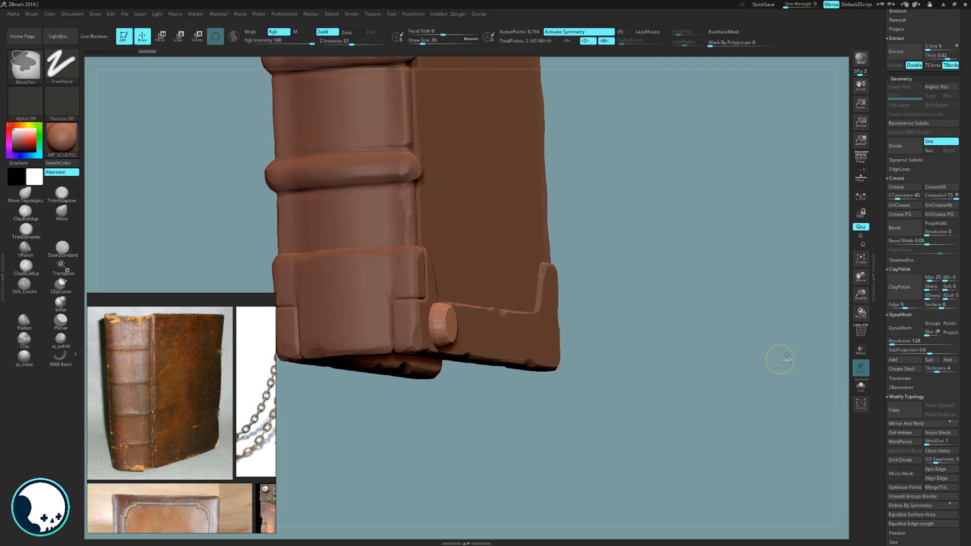
{"action": "left_click", "coordinate": [905, 328]}
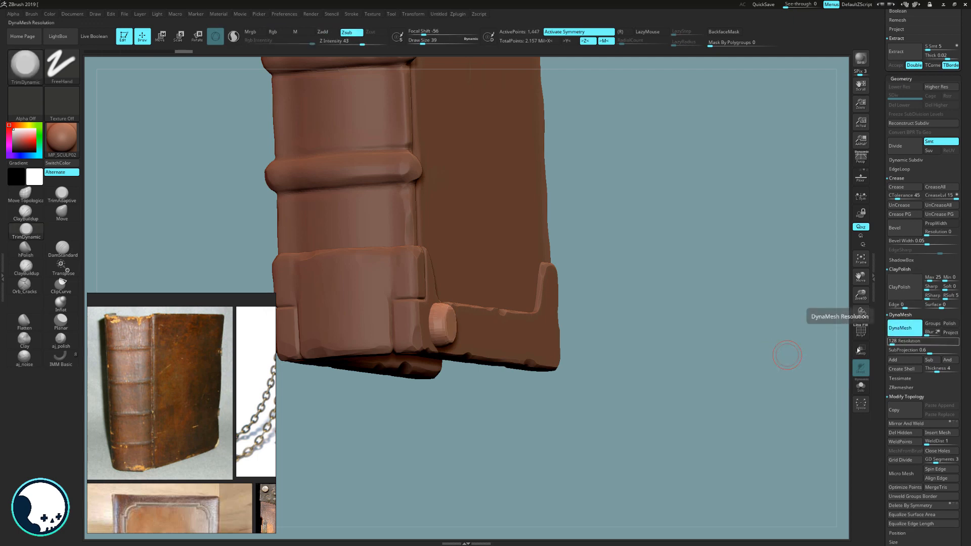
{"action": "left_click_drag", "start_coordinate": [738, 386], "coordinate": [758, 381]}
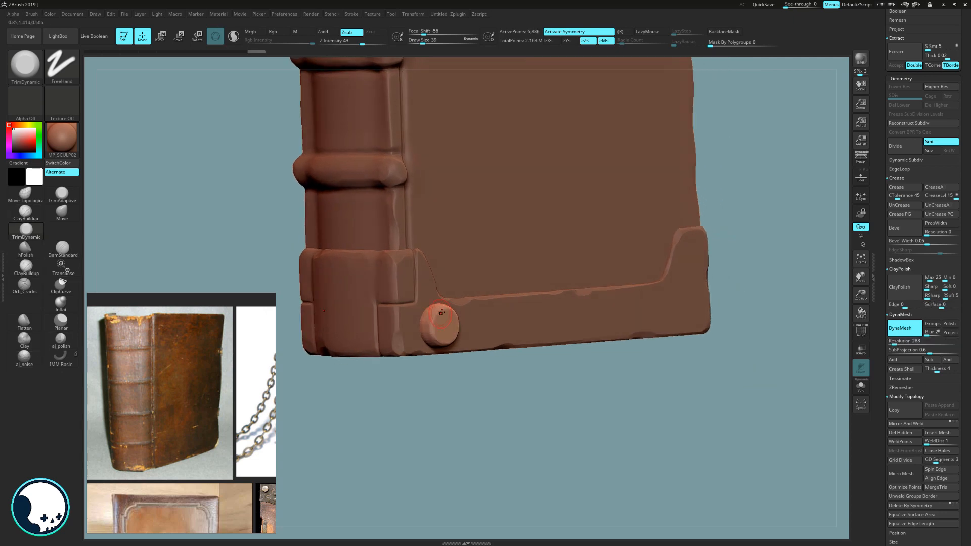
{"action": "left_click_drag", "start_coordinate": [448, 379], "coordinate": [440, 342]}
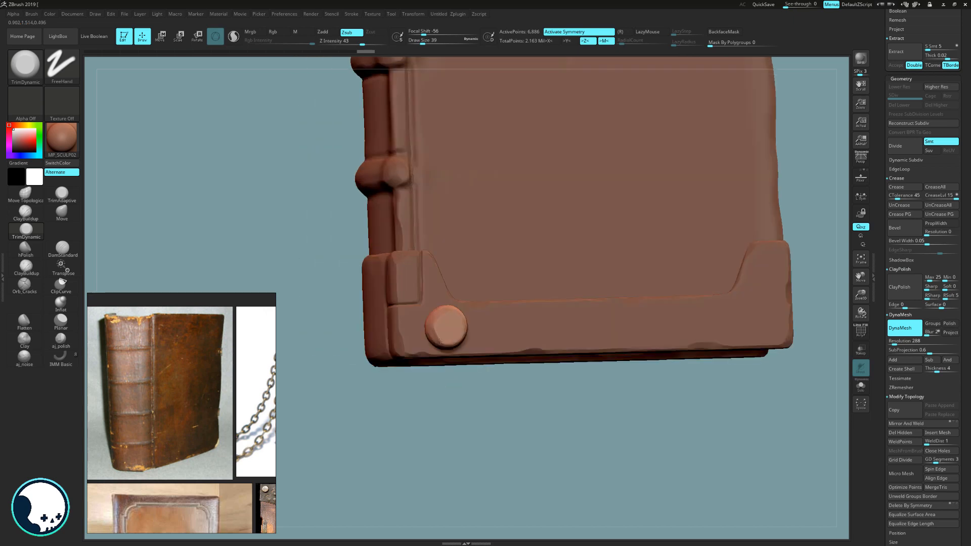
{"action": "left_click_drag", "start_coordinate": [440, 402], "coordinate": [459, 312]}
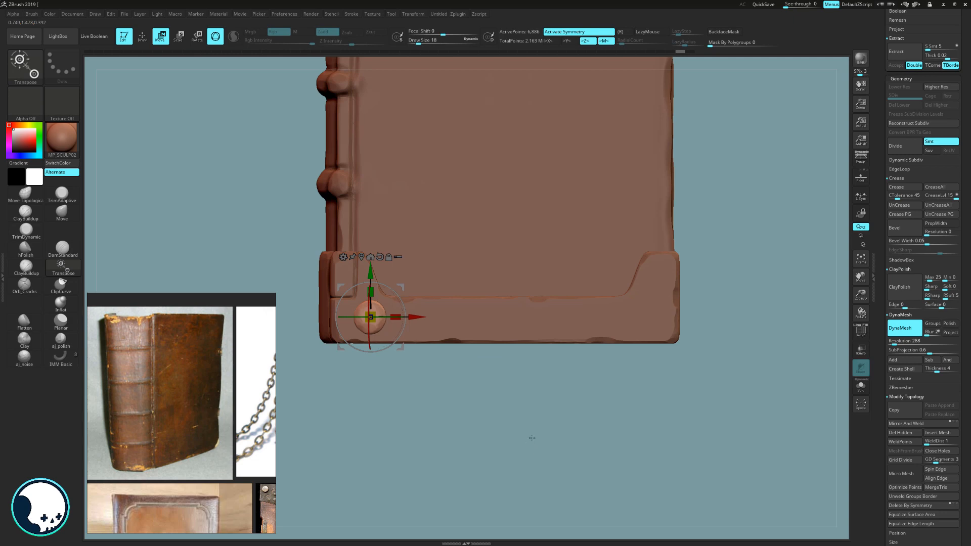
Duplicate the stud along the lower binding strip with the Move gizmo
{"action": "left_click_drag", "start_coordinate": [532, 438], "coordinate": [539, 451], "text": "alt"}
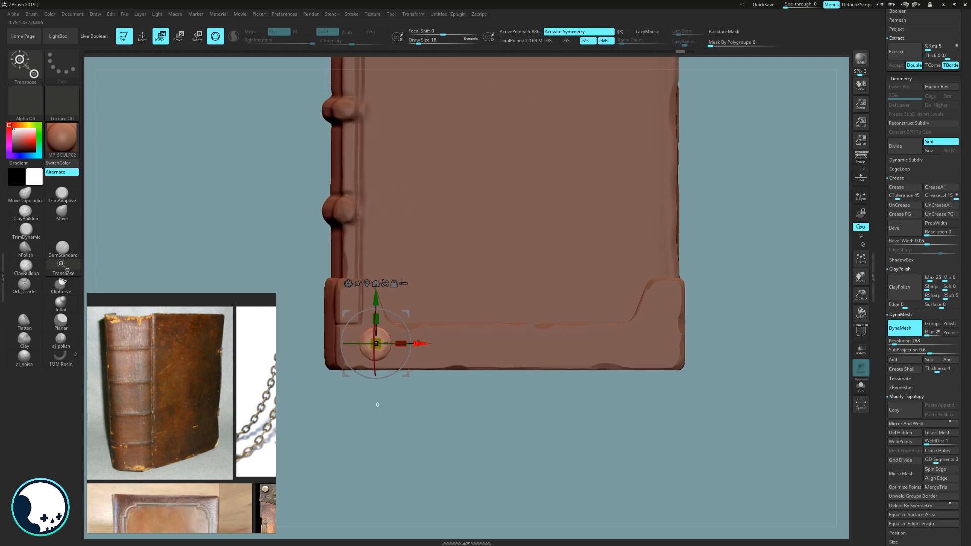
{"action": "left_click_drag", "start_coordinate": [417, 345], "coordinate": [490, 346], "text": "ctrl"}
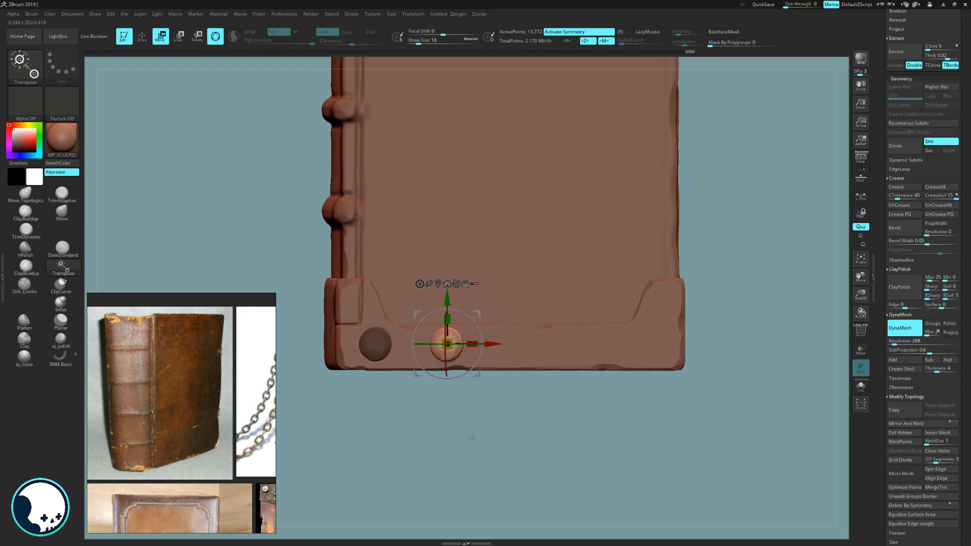
{"action": "mouse_move", "coordinate": [468, 438]}
{"action": "left_mouse_down"}
{"action": "mouse_move", "coordinate": [485, 441]}
{"action": "mouse_move", "coordinate": [462, 437]}
{"action": "left_mouse_up"}
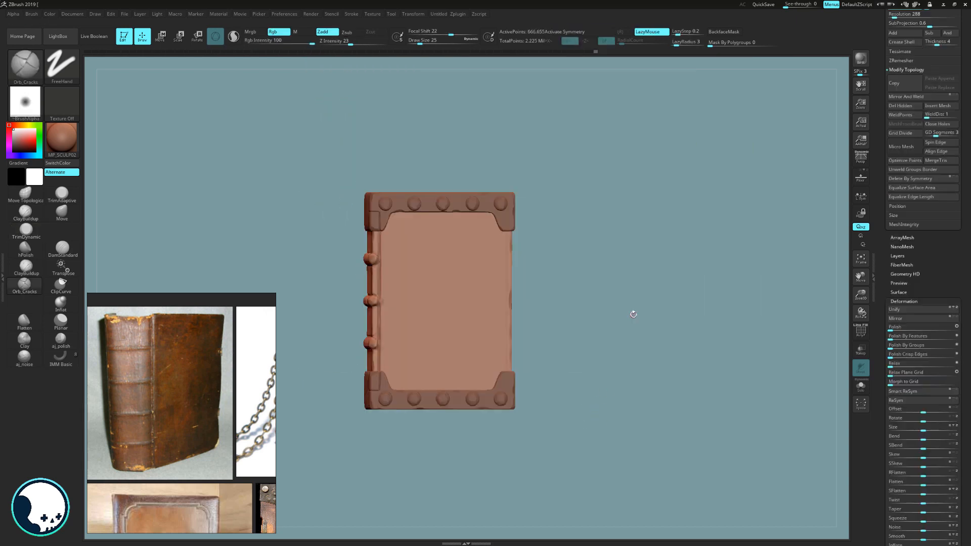
Switch to Photoshop and build a black border outline with a corner square filled by a leaf ornament
{"action": "left_click_drag", "start_coordinate": [646, 405], "coordinate": [560, 313]}
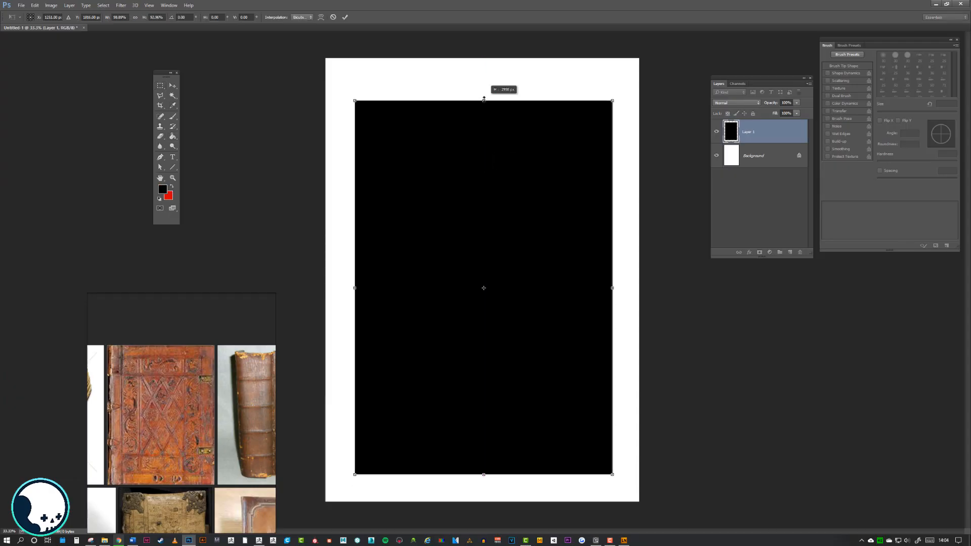
{"action": "left_click", "coordinate": [35, 5]}
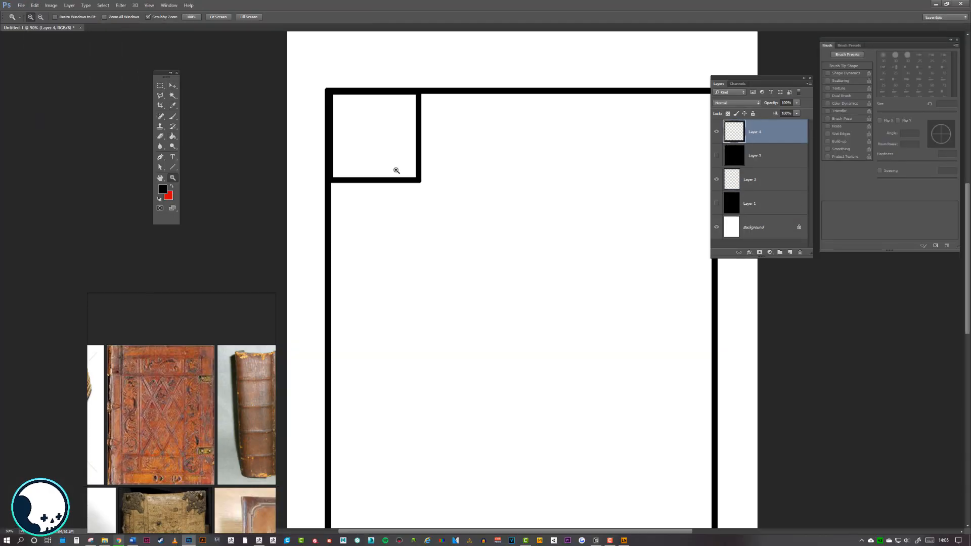
{"action": "left_click_drag", "start_coordinate": [397, 100], "coordinate": [391, 120]}
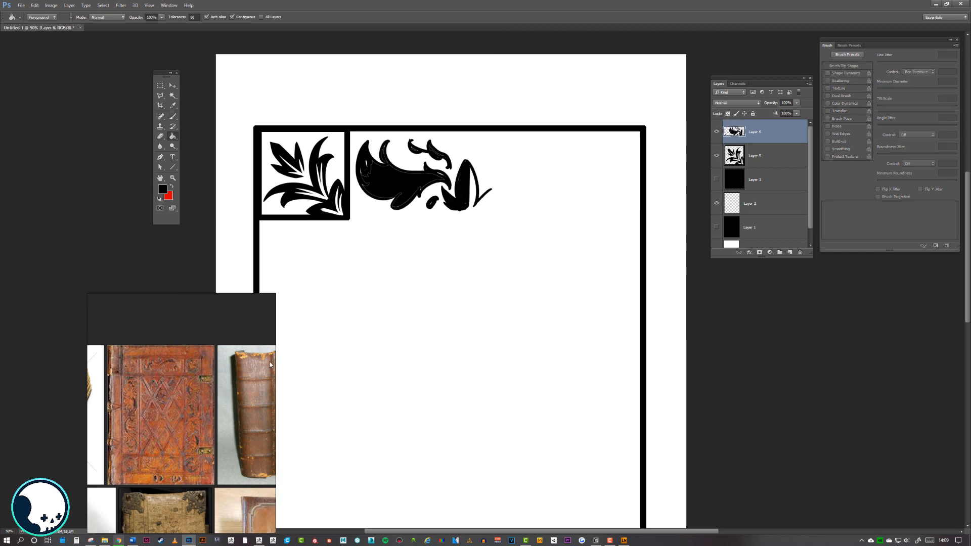
Refine the solid leaf-scroll motif beside the corner square, alternating the Eraser and Brush to shape its edges and inner veins
{"action": "key", "text": "e"}
{"action": "mouse_move", "coordinate": [426, 177]}
{"action": "left_mouse_down"}
{"action": "mouse_move", "coordinate": [441, 182]}
{"action": "mouse_move", "coordinate": [430, 206]}
{"action": "left_mouse_up"}
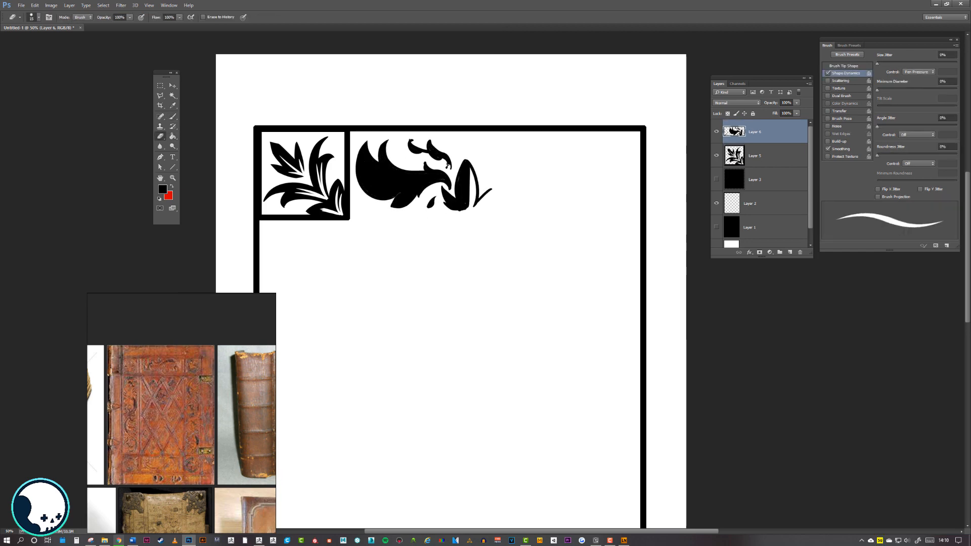
{"action": "key", "text": "b"}
{"action": "key", "text": "e"}
{"action": "mouse_move", "coordinate": [412, 144]}
{"action": "left_mouse_down"}
{"action": "mouse_move", "coordinate": [444, 158]}
{"action": "mouse_move", "coordinate": [475, 207]}
{"action": "mouse_move", "coordinate": [416, 180]}
{"action": "mouse_move", "coordinate": [367, 173]}
{"action": "left_mouse_up"}
{"action": "key", "text": "b"}
{"action": "key", "text": "e"}
{"action": "left_click_drag", "start_coordinate": [449, 182], "coordinate": [465, 210]}
Finish painting the leaf-scroll motif and duplicate it to form a symmetrical ornament in the upper border
{"action": "left_click", "coordinate": [173, 116]}
{"action": "left_click_drag", "start_coordinate": [277, 466], "coordinate": [327, 425]}
{"action": "key", "text": "ctrl+j"}
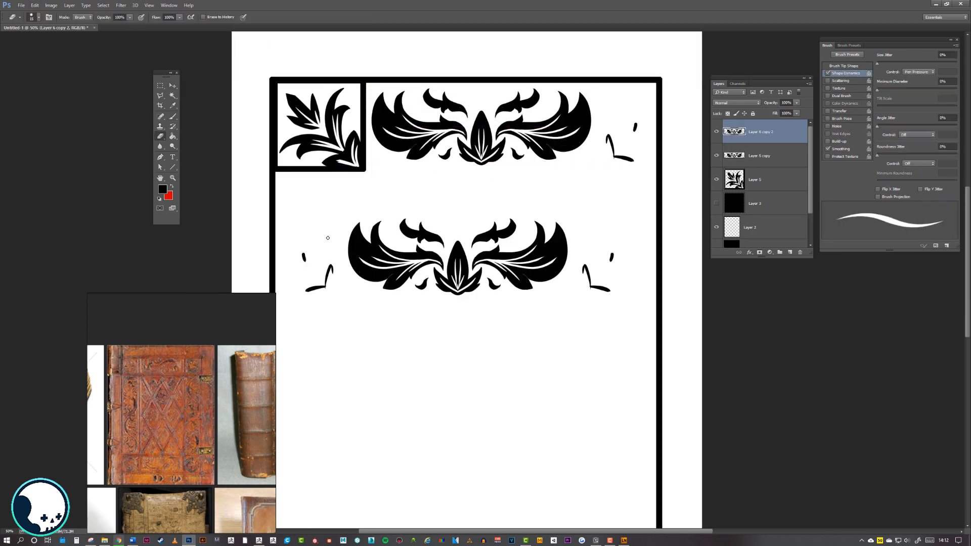
Rotate the ornament copy upright into the left border and place a copy of the corner leaf ornament below it
{"action": "key", "text": "m"}
{"action": "key", "text": "ctrl+t"}
{"action": "left_click_drag", "start_coordinate": [482, 239], "coordinate": [349, 289]}
{"action": "left_click_drag", "start_coordinate": [323, 416], "coordinate": [323, 526]}
{"action": "key", "text": "Return"}
{"action": "left_click_drag", "start_coordinate": [552, 468], "coordinate": [573, 396]}
{"action": "key", "text": "ctrl+j"}
{"action": "left_click_drag", "start_coordinate": [537, 346], "coordinate": [514, 359]}
Outline the central panel with a black rectangular frame and nest two scaled-down copies of the frame inside it
{"action": "left_click_drag", "start_coordinate": [364, 108], "coordinate": [609, 448]}
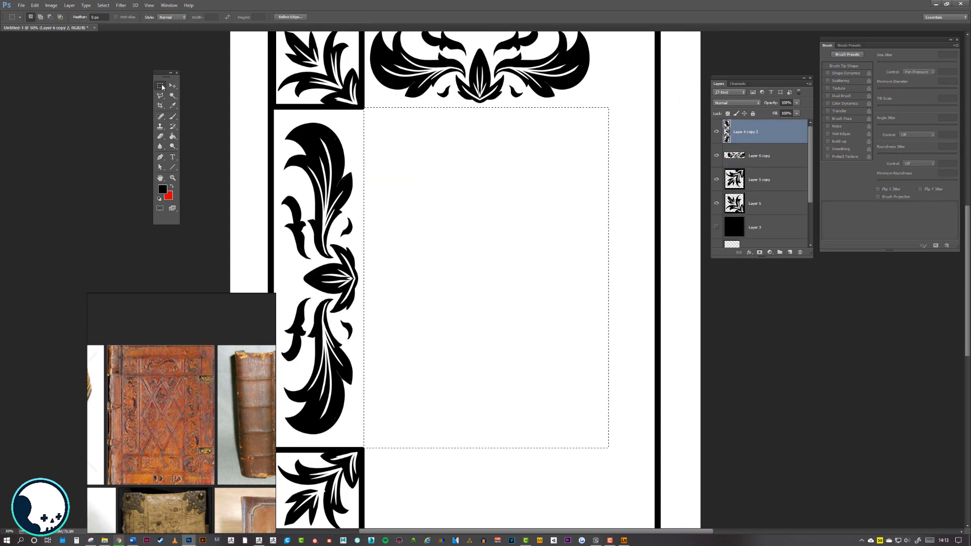
{"action": "left_click", "coordinate": [507, 184]}
{"action": "key", "text": "ctrl+j"}
{"action": "key", "text": "ctrl+t"}
{"action": "left_click_drag", "start_coordinate": [486, 449], "coordinate": [486, 436], "text": "alt"}
{"action": "key", "text": "Return"}
{"action": "key", "text": "ctrl+j"}
{"action": "key", "text": "ctrl+t"}
{"action": "left_click_drag", "start_coordinate": [486, 436], "coordinate": [472, 438], "text": "alt"}
{"action": "key", "text": "Return"}
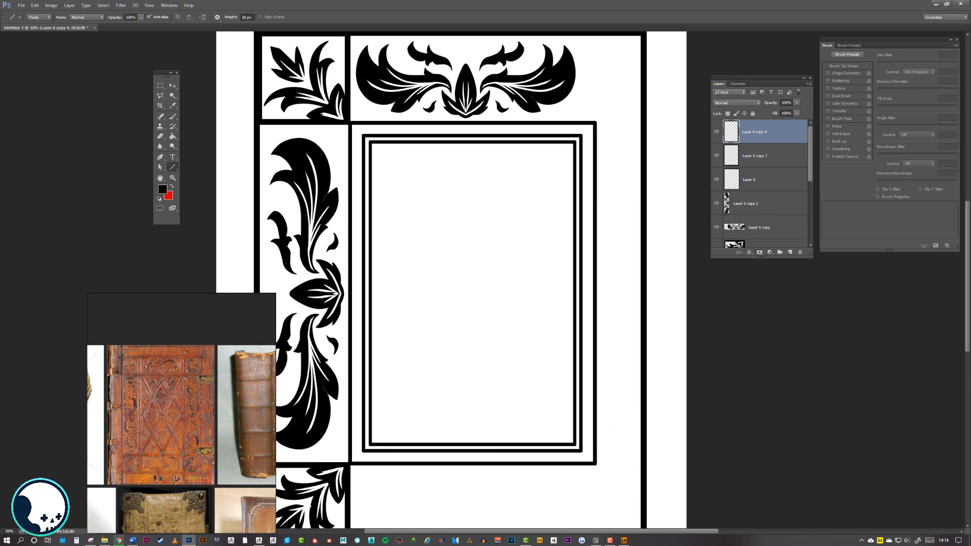
Draw a short band of parallel diagonal lines near the upper-left corner of the central panel
{"action": "left_click_drag", "start_coordinate": [371, 144], "coordinate": [426, 198], "text": "shift"}
{"action": "left_click_drag", "start_coordinate": [390, 154], "coordinate": [388, 167]}
{"action": "left_click_drag", "start_coordinate": [399, 181], "coordinate": [394, 185]}
{"action": "key", "text": "ctrl+j"}
{"action": "key", "text": "m"}
{"action": "key", "text": "ctrl+shift+j"}
{"action": "left_click_drag", "start_coordinate": [370, 150], "coordinate": [446, 229]}
{"action": "left_click", "coordinate": [758, 179]}
{"action": "key", "text": "ctrl+j"}
{"action": "left_click", "coordinate": [172, 87]}
{"action": "key", "text": "Delete"}
{"action": "key", "text": "Delete"}
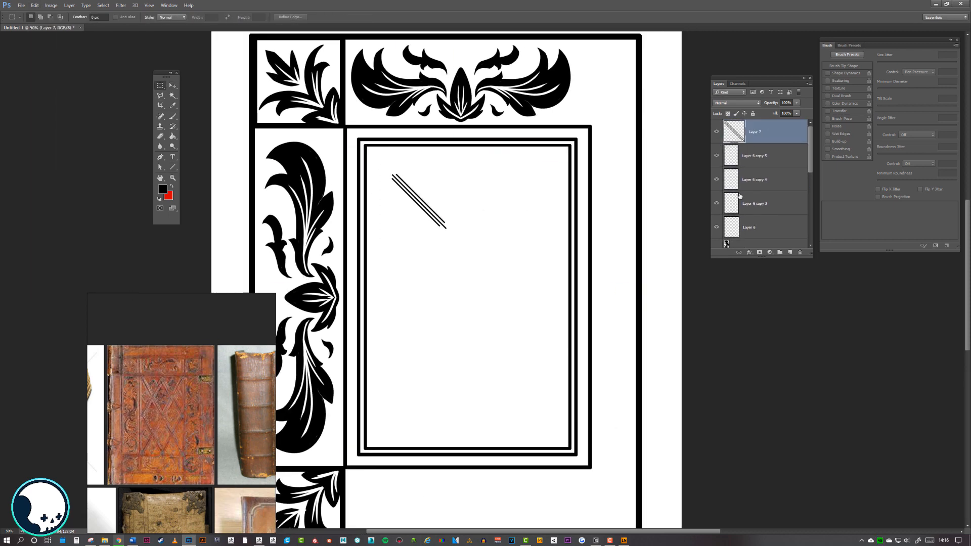
Duplicate the diagonal band into a crisscross diamond lattice filling the central panel and merge its layers
{"action": "left_click", "coordinate": [34, 5]}
{"action": "left_click", "coordinate": [152, 258]}
{"action": "mouse_move", "coordinate": [466, 281]}
{"action": "left_mouse_down"}
{"action": "mouse_move", "coordinate": [520, 281]}
{"action": "mouse_move", "coordinate": [529, 373]}
{"action": "mouse_move", "coordinate": [520, 410]}
{"action": "mouse_move", "coordinate": [494, 380]}
{"action": "left_mouse_up"}
{"action": "key", "text": "ctrl+j"}
{"action": "left_click", "coordinate": [764, 180], "text": "shift"}
{"action": "key", "text": "ctrl+e"}
{"action": "key", "text": "ctrl+e"}
{"action": "left_click", "coordinate": [748, 251]}
{"action": "left_click", "coordinate": [756, 273]}
{"action": "left_click_drag", "start_coordinate": [731, 269], "coordinate": [728, 270]}
{"action": "left_click", "coordinate": [735, 318]}
{"action": "left_click", "coordinate": [730, 331]}
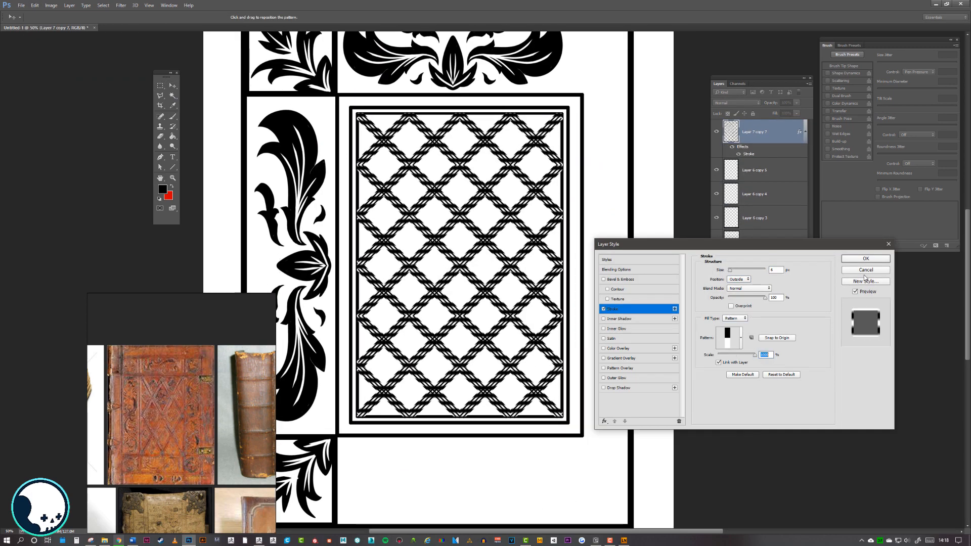
{"action": "left_click", "coordinate": [866, 270]}
Merge the frame and ornament layers into a single layer below the lattice
{"action": "left_click_drag", "start_coordinate": [519, 303], "coordinate": [471, 304], "text": "ctrl"}
{"action": "left_click", "coordinate": [754, 156]}
{"action": "left_click", "coordinate": [754, 227], "text": "shift"}
{"action": "key", "text": "ctrl+e"}
Trim the merged border artwork to its upper-left quarter and delete the unused black rectangle layers
{"action": "left_click_drag", "start_coordinate": [630, 129], "coordinate": [489, 433]}
{"action": "key", "text": "Delete"}
{"action": "key", "text": "ctrl+alt+z"}
{"action": "key", "text": "ctrl+alt+z"}
{"action": "key", "text": "ctrl+alt+z"}
{"action": "key", "text": "ctrl+e"}
{"action": "left_click", "coordinate": [763, 200]}
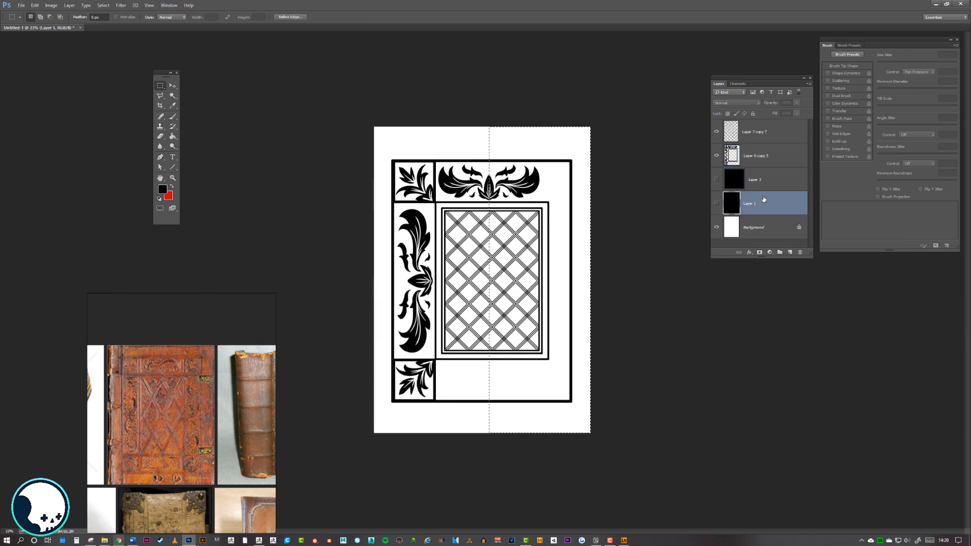
{"action": "key", "text": "Delete"}
Draw thin 6 px accent lines around the corner square and along the border with the Line tool
{"action": "left_click", "coordinate": [466, 20]}
{"action": "key", "text": "u"}
{"action": "left_click_drag", "start_coordinate": [432, 204], "coordinate": [433, 280]}
{"action": "left_click_drag", "start_coordinate": [391, 204], "coordinate": [387, 200]}
{"action": "left_click_drag", "start_coordinate": [387, 200], "coordinate": [388, 157]}
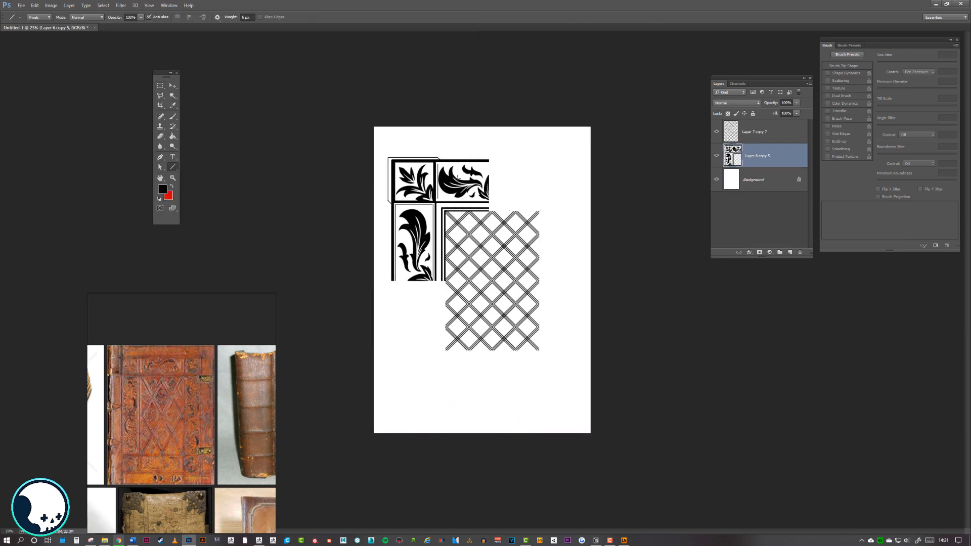
Duplicate and mirror the quarter border horizontally and vertically to complete the frame, and combine its layers with the lattice
{"action": "key", "text": "v"}
{"action": "key", "text": "ctrl+j"}
{"action": "left_click_drag", "start_coordinate": [440, 218], "coordinate": [537, 217]}
{"action": "left_click", "coordinate": [34, 6]}
{"action": "left_click_drag", "start_coordinate": [538, 217], "coordinate": [537, 344]}
{"action": "left_click", "coordinate": [754, 132]}
{"action": "left_click", "coordinate": [754, 179], "text": "shift"}
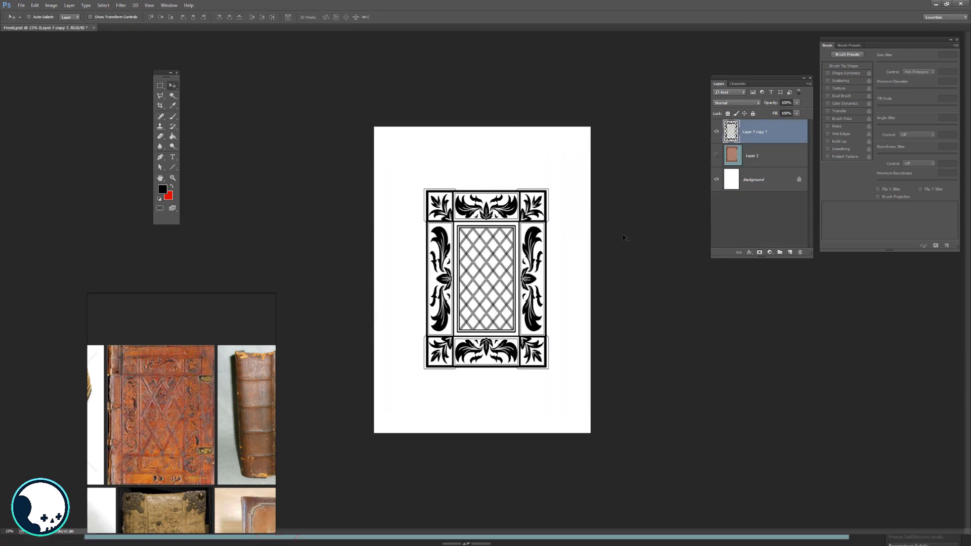
Preview the ornament over the book screenshot layer, hide that layer again and switch to ZBrush
{"action": "left_click", "coordinate": [716, 154]}
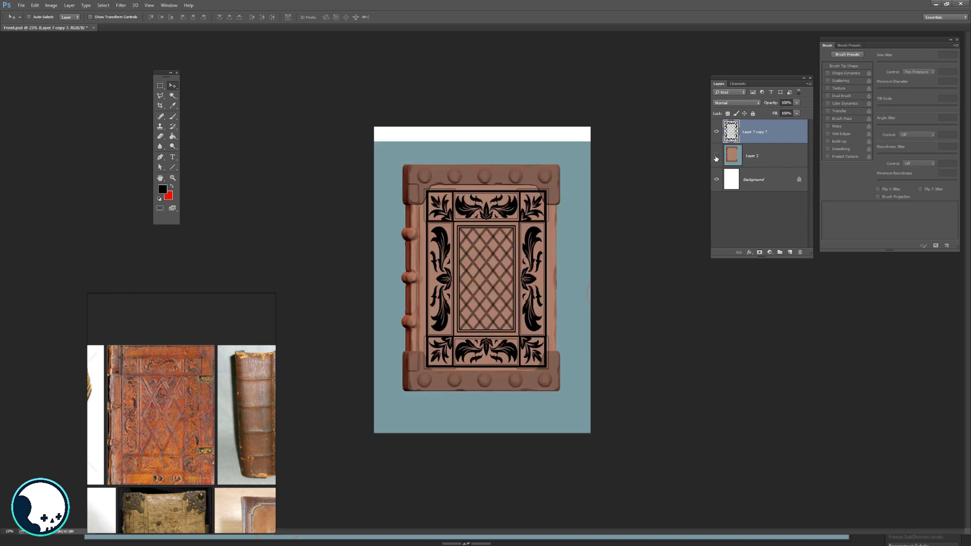
{"action": "left_click", "coordinate": [716, 155]}
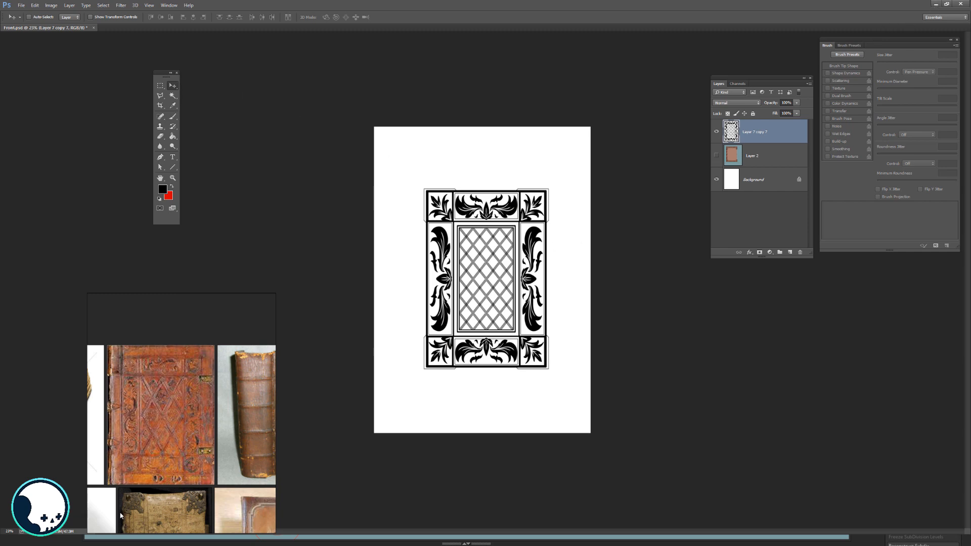
{"action": "key", "text": "super"}
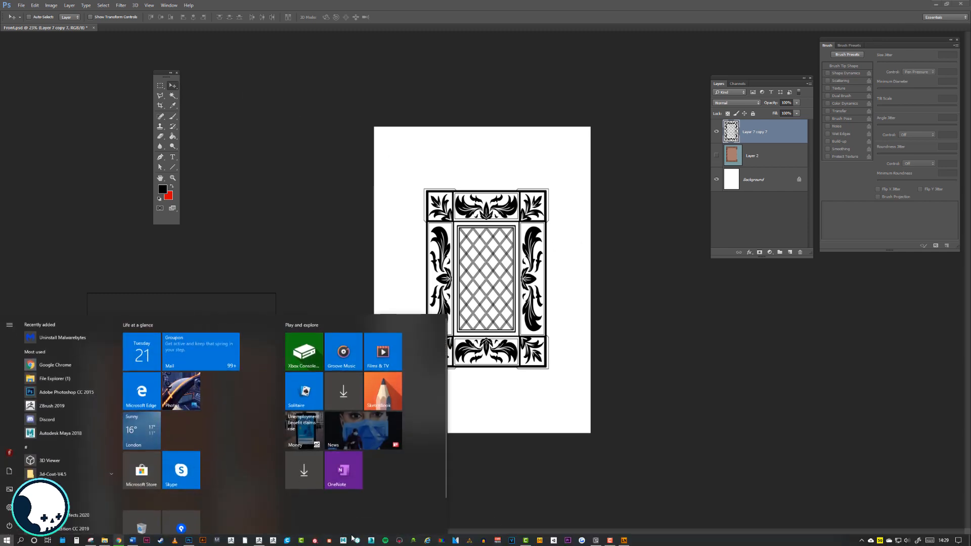
{"action": "left_click", "coordinate": [245, 539]}
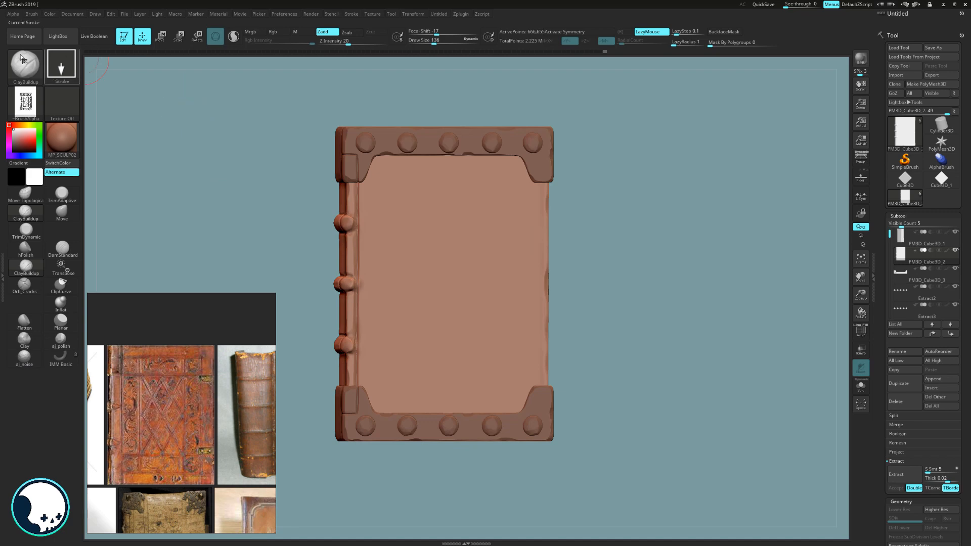
Try stamping the ornament alpha onto the book cover using the ClayBuildup brush with the DragRect stroke, and inspect the relief
{"action": "left_click", "coordinate": [413, 15]}
{"action": "left_click_drag", "start_coordinate": [635, 265], "coordinate": [589, 260]}
{"action": "left_click", "coordinate": [25, 103]}
{"action": "left_click_drag", "start_coordinate": [450, 277], "coordinate": [449, 490]}
{"action": "left_click_drag", "start_coordinate": [670, 323], "coordinate": [660, 410]}
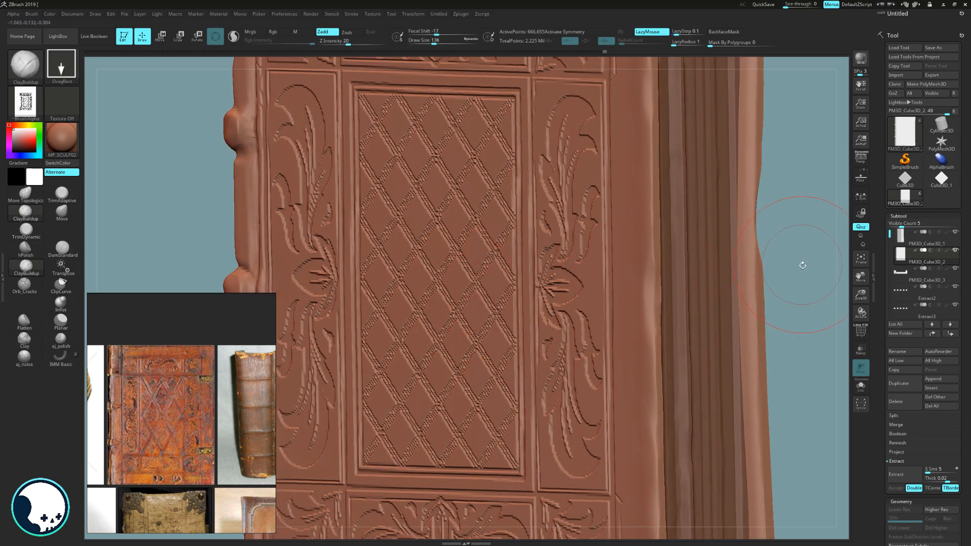
{"action": "left_click_drag", "start_coordinate": [802, 265], "coordinate": [623, 273], "text": "alt"}
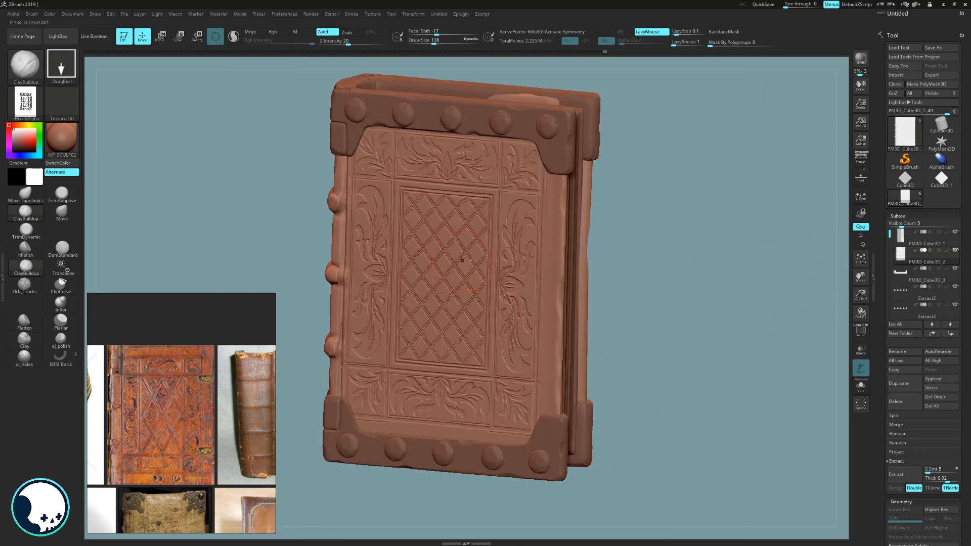
{"action": "left_click_drag", "start_coordinate": [499, 285], "coordinate": [521, 299]}
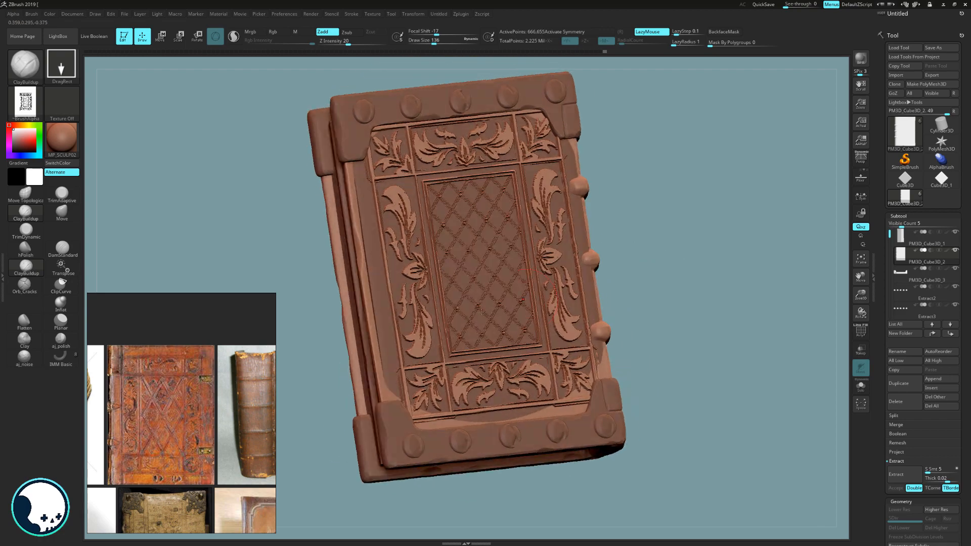
{"action": "left_click_drag", "start_coordinate": [650, 269], "coordinate": [833, 277]}
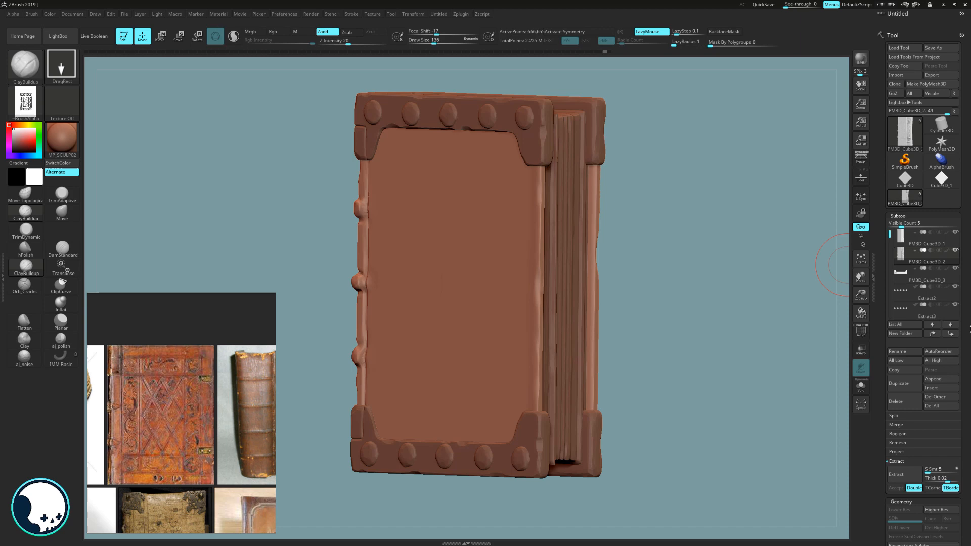
Raise the leather cover's DynaMesh resolution to 760 and remesh it
{"action": "scroll", "coordinate": [958, 228], "scroll_direction": "down", "scroll_amount": 10}
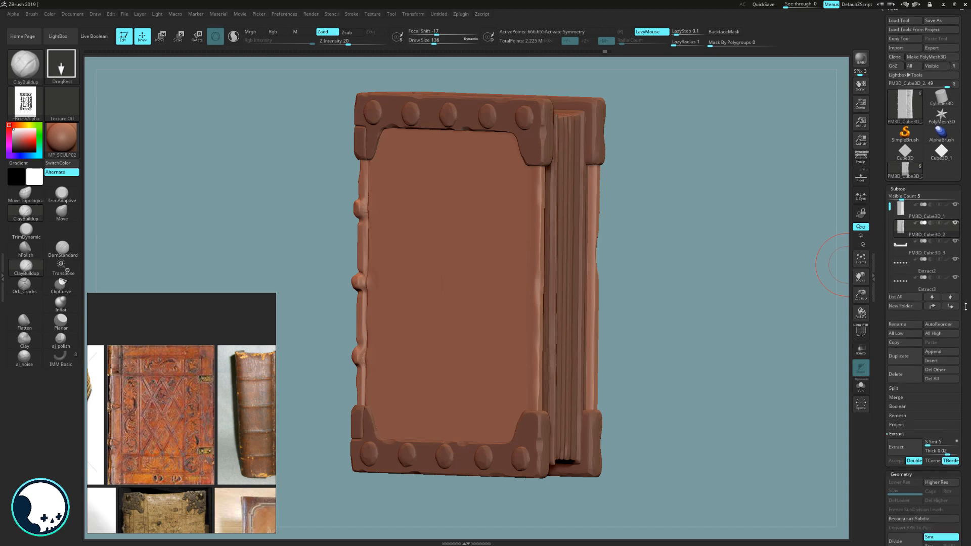
{"action": "scroll", "coordinate": [958, 228], "scroll_direction": "down", "scroll_amount": 1}
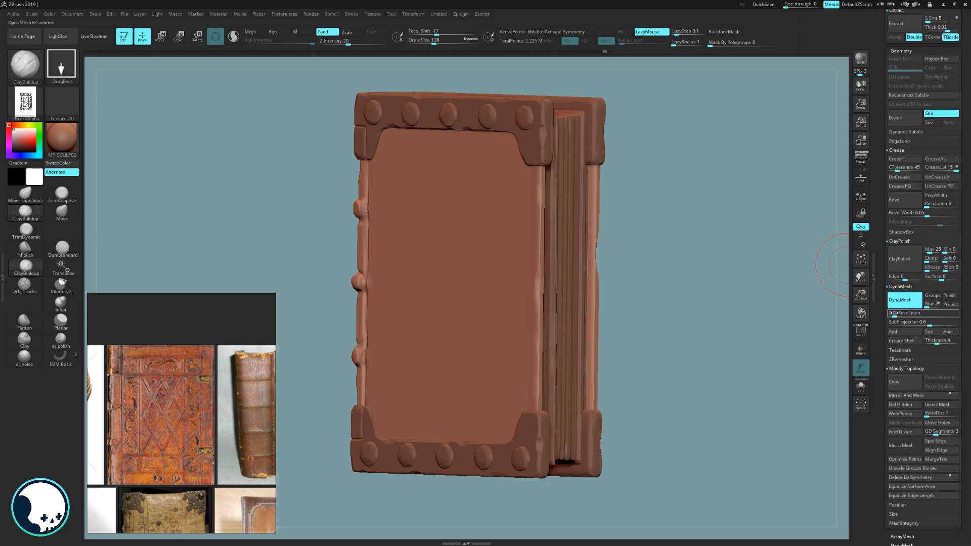
{"action": "left_click_drag", "start_coordinate": [892, 315], "coordinate": [897, 316]}
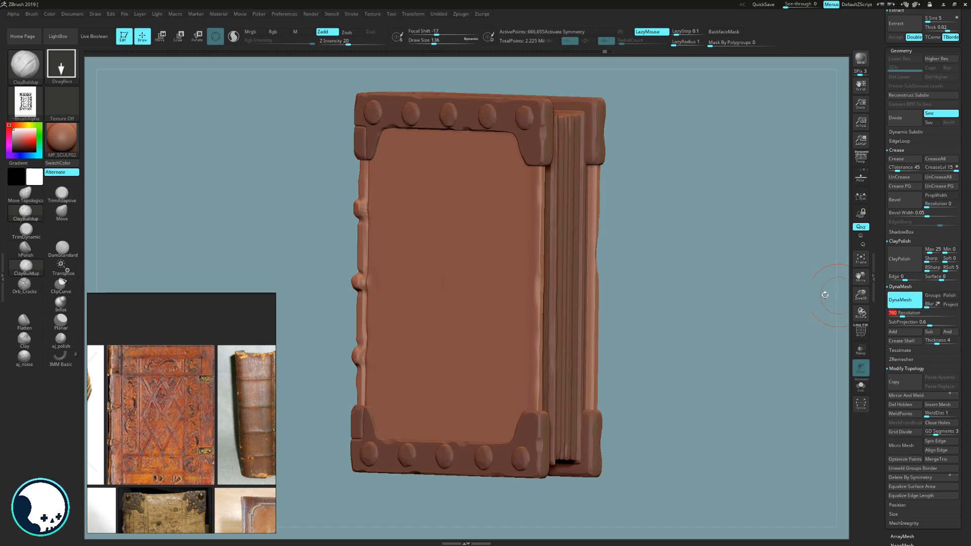
{"action": "key", "text": "ctrl"}
{"action": "left_click_drag", "start_coordinate": [758, 268], "coordinate": [775, 288], "text": "ctrl"}
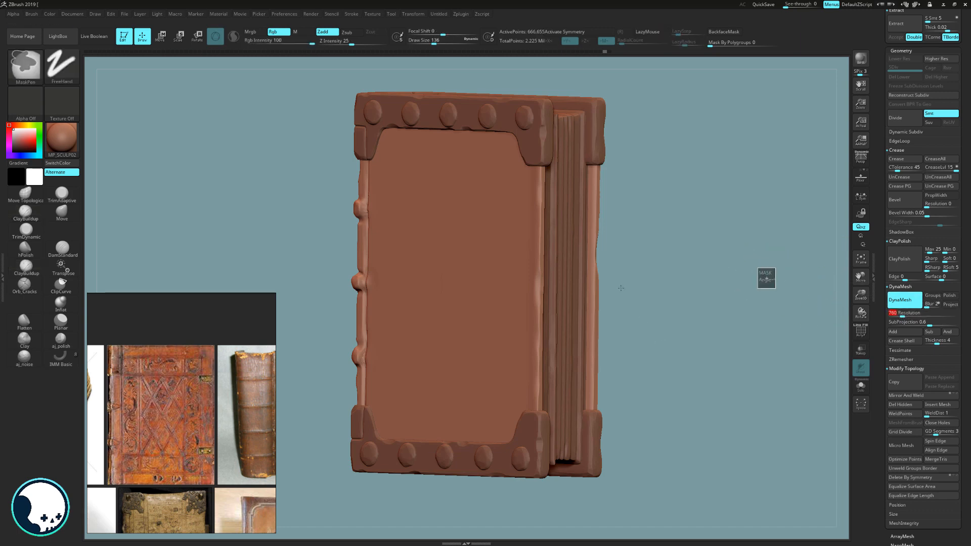
Mask the whole leather binding except the front cover board, working from the page-edge side view
{"action": "left_click_drag", "start_coordinate": [741, 232], "coordinate": [792, 224]}
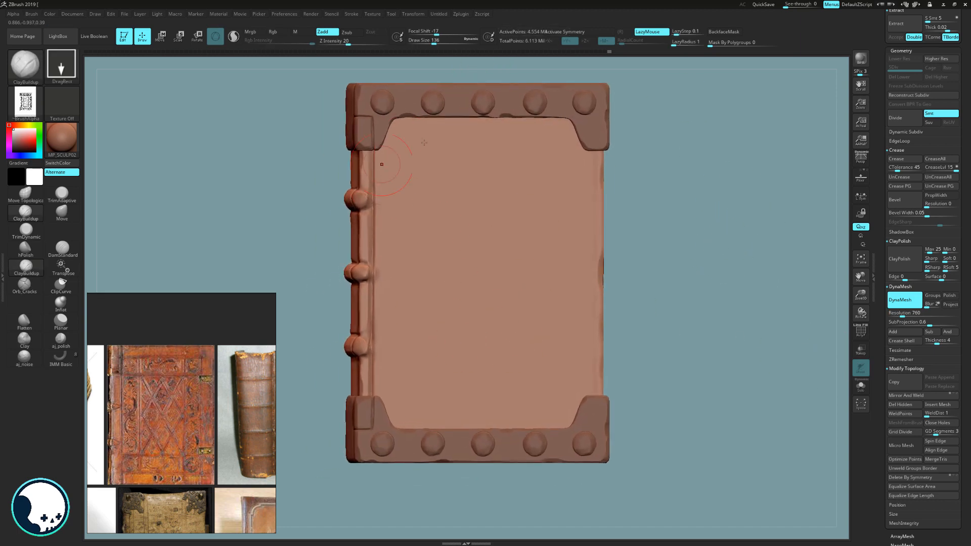
{"action": "left_click_drag", "start_coordinate": [744, 268], "coordinate": [704, 263]}
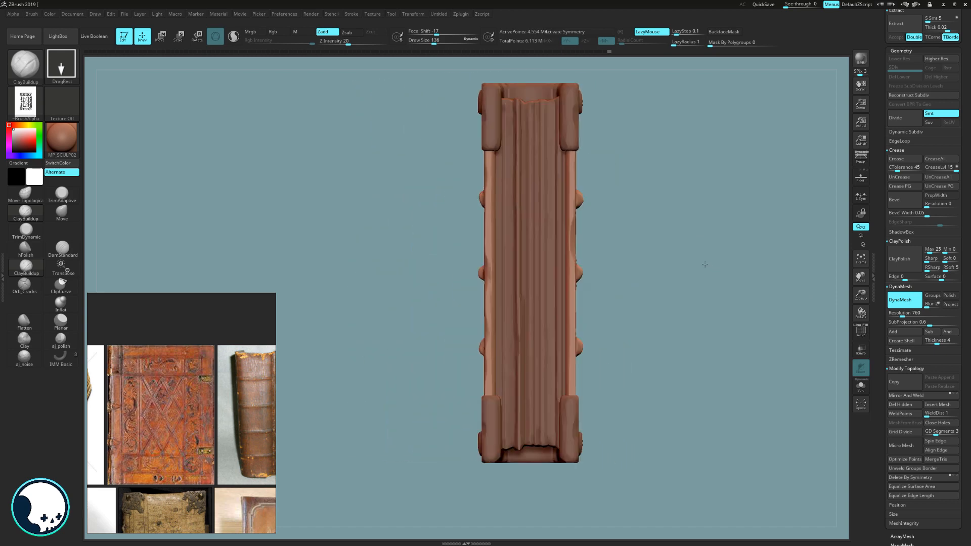
{"action": "left_click_drag", "start_coordinate": [422, 85], "coordinate": [490, 499], "text": "ctrl"}
{"action": "left_click", "coordinate": [717, 270], "text": "ctrl"}
{"action": "mouse_move", "coordinate": [677, 282]}
{"action": "left_mouse_down"}
{"action": "mouse_move", "coordinate": [752, 275]}
{"action": "mouse_move", "coordinate": [721, 283]}
{"action": "left_mouse_up"}
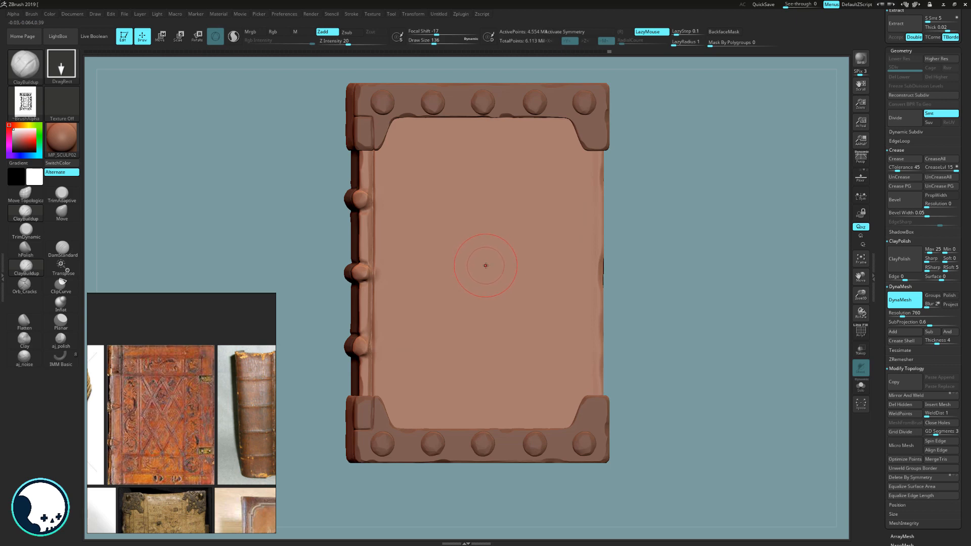
Stamp the ornament alpha upright across the front cover from its centre with ClayBuildup, redoing the first placement, and inspect the relief
{"action": "left_click_drag", "start_coordinate": [489, 464], "coordinate": [484, 521]}
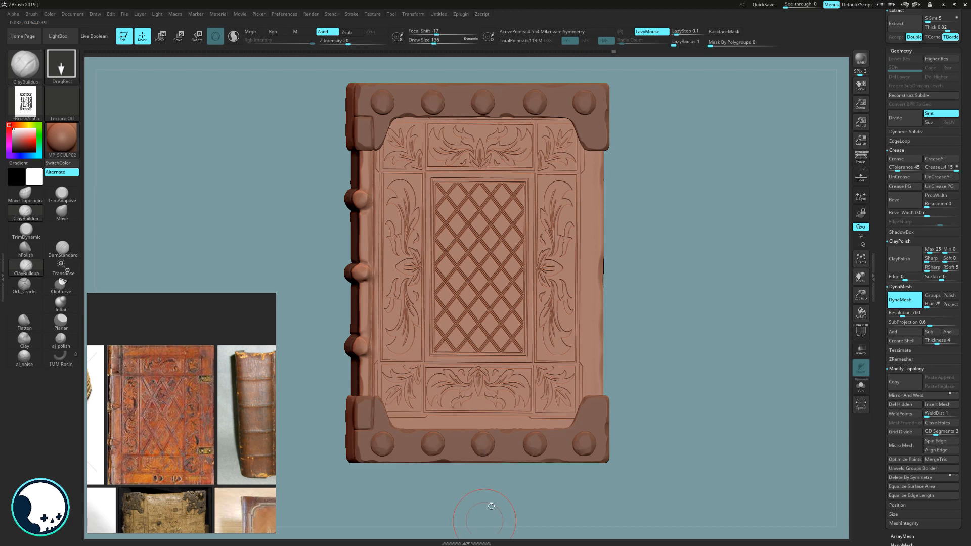
{"action": "key", "text": "ctrl+z"}
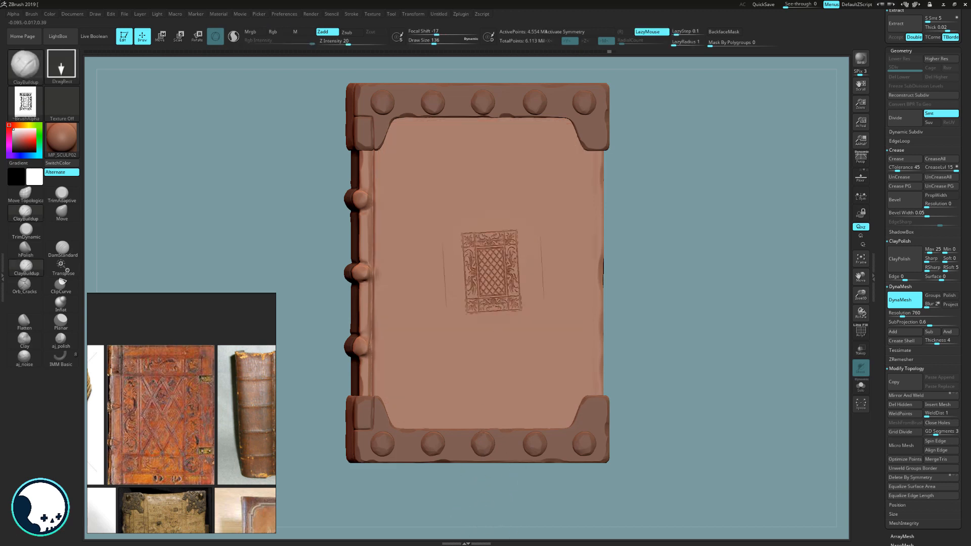
{"action": "left_click_drag", "start_coordinate": [481, 434], "coordinate": [493, 520]}
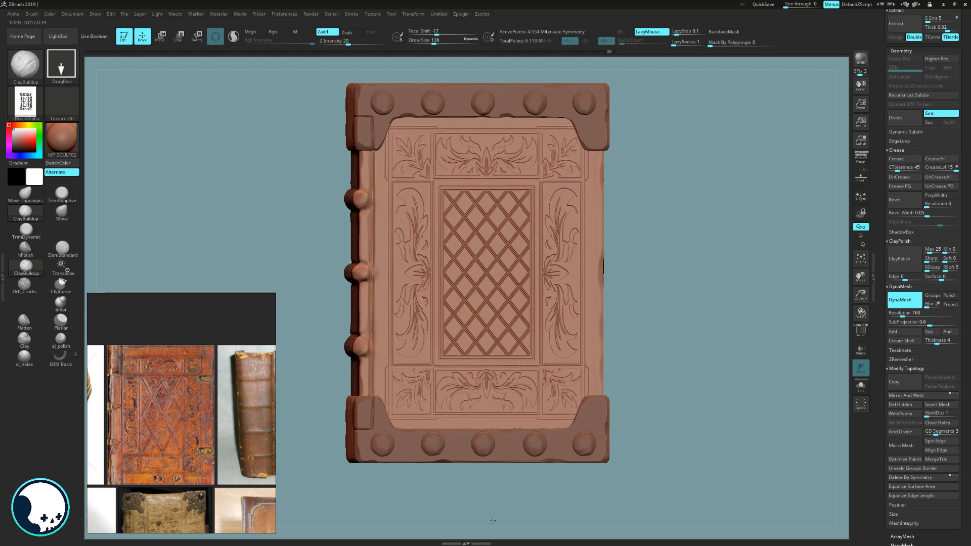
{"action": "left_click_drag", "start_coordinate": [695, 362], "coordinate": [653, 364]}
{"action": "left_click_drag", "start_coordinate": [638, 250], "coordinate": [663, 230]}
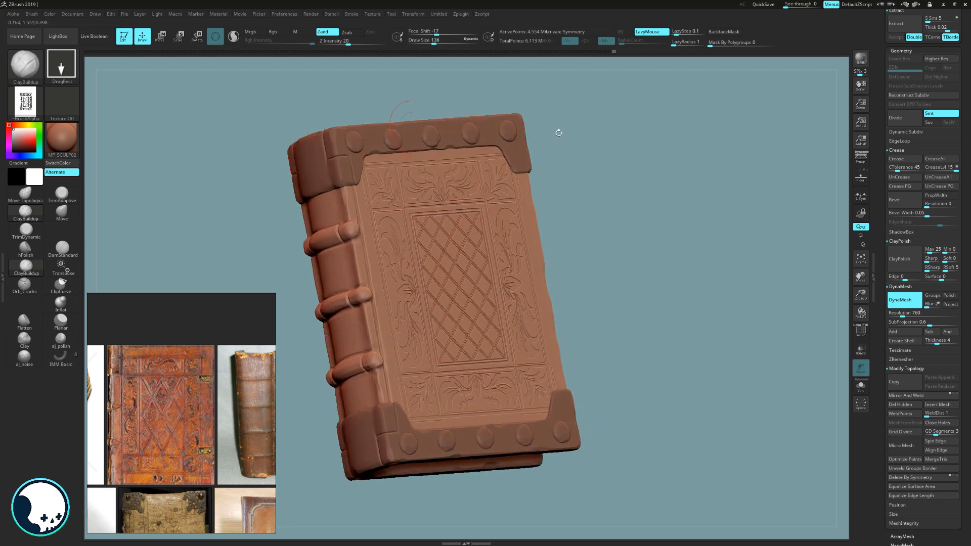
{"action": "left_click_drag", "start_coordinate": [558, 133], "coordinate": [534, 269]}
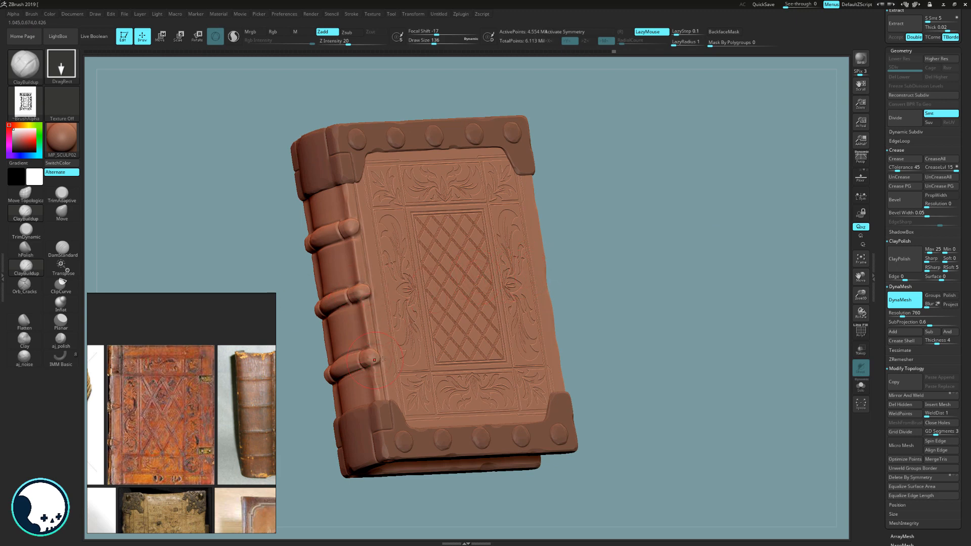
{"action": "left_click_drag", "start_coordinate": [568, 343], "coordinate": [589, 337]}
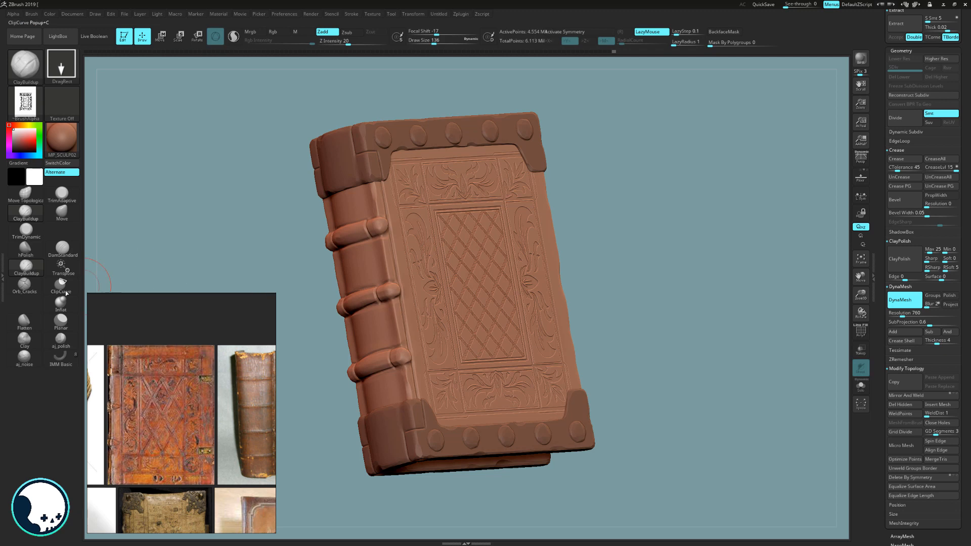
Carve a crease into the front cover beside the spine using the Orb_Cracks brush at draw size 35
{"action": "left_click", "coordinate": [24, 290]}
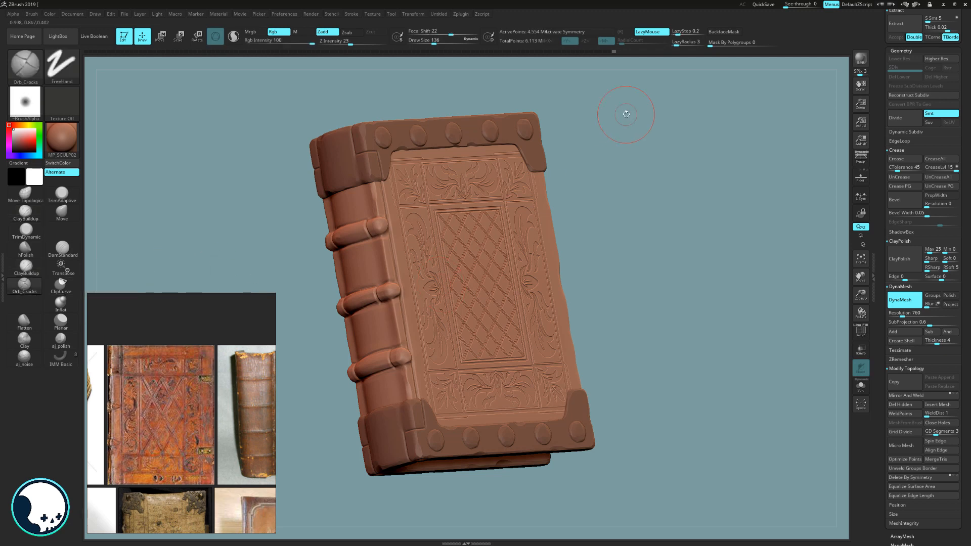
{"action": "type", "text": "35"}
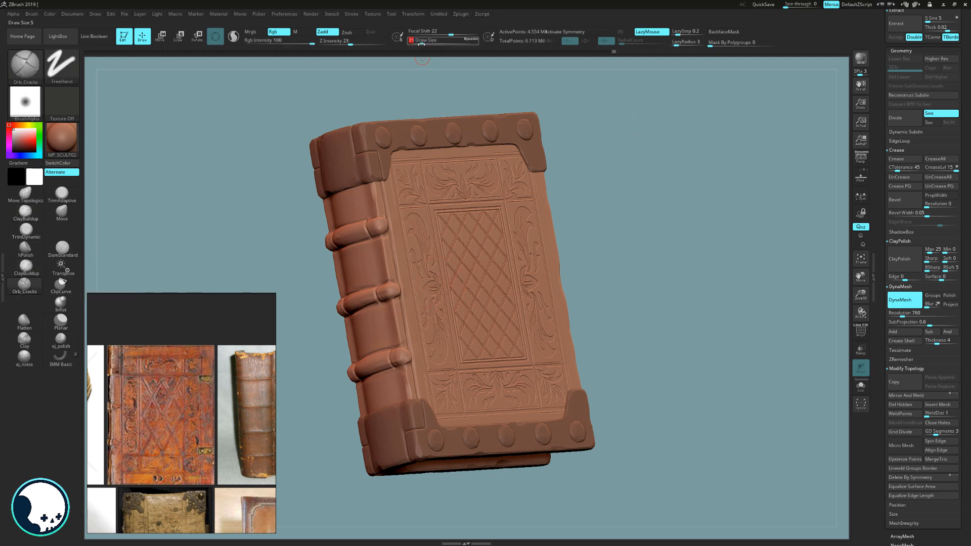
{"action": "left_click_drag", "start_coordinate": [596, 201], "coordinate": [595, 260], "text": "alt"}
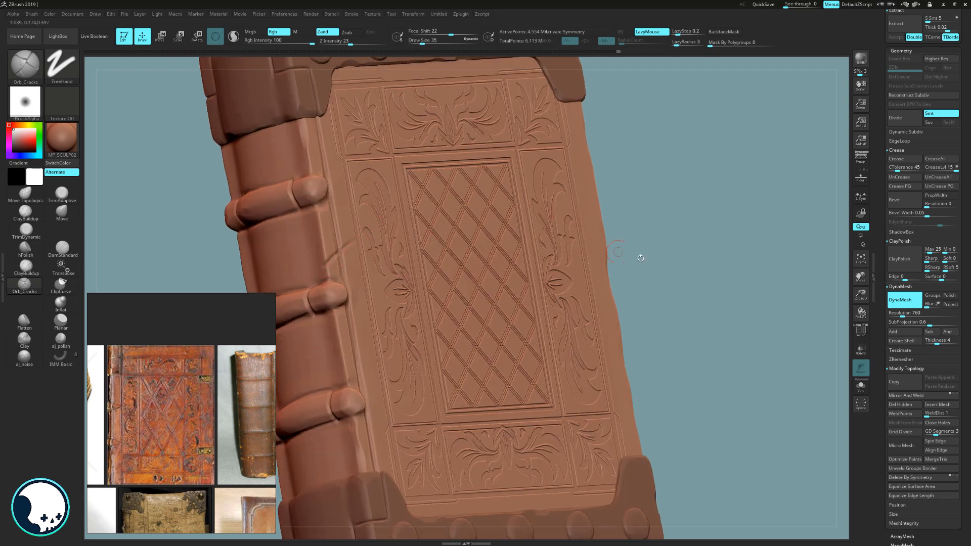
{"action": "left_click_drag", "start_coordinate": [679, 262], "coordinate": [700, 253]}
Pick the Pinch brush, switch to TrimDynamic instead and reduce its draw size
{"action": "left_click", "coordinate": [25, 68]}
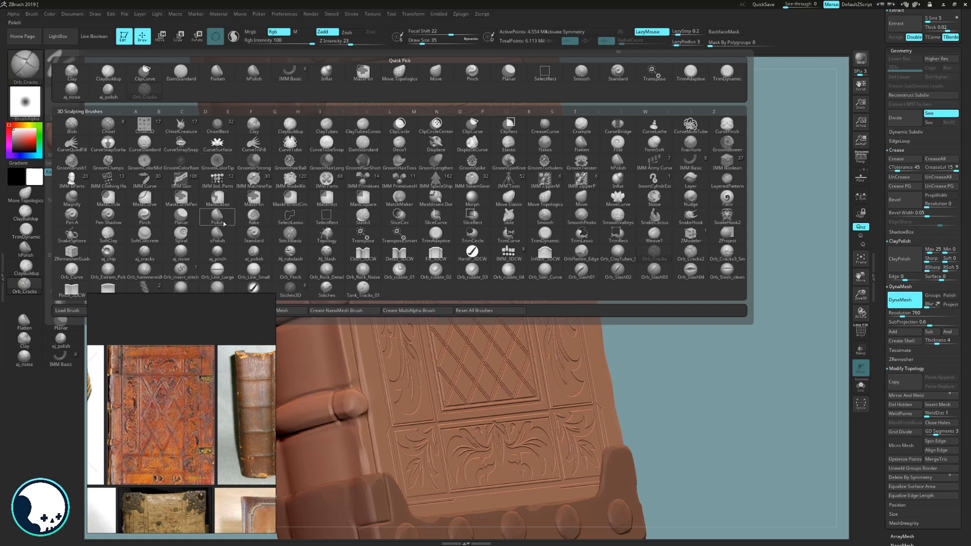
{"action": "left_click", "coordinate": [145, 216]}
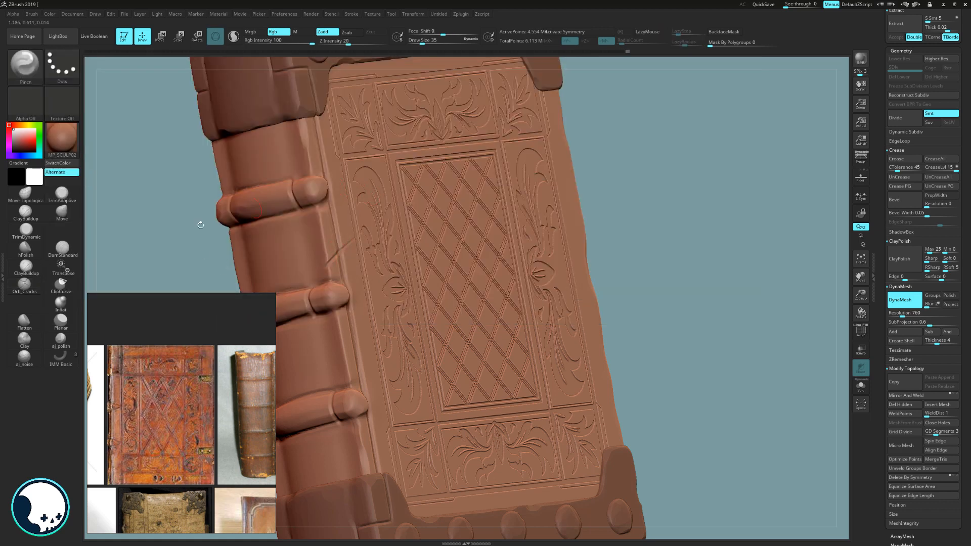
{"action": "left_click", "coordinate": [26, 231]}
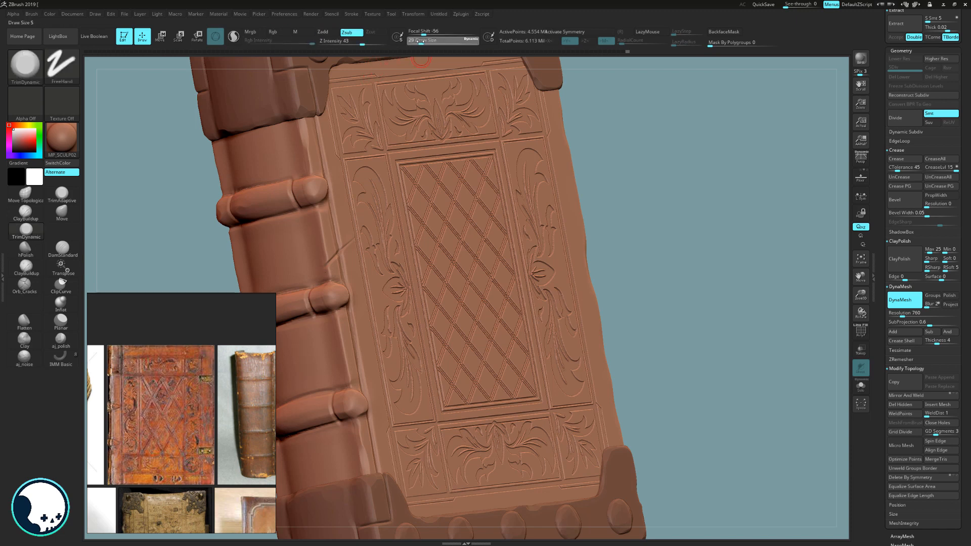
{"action": "left_click_drag", "start_coordinate": [423, 41], "coordinate": [417, 42]}
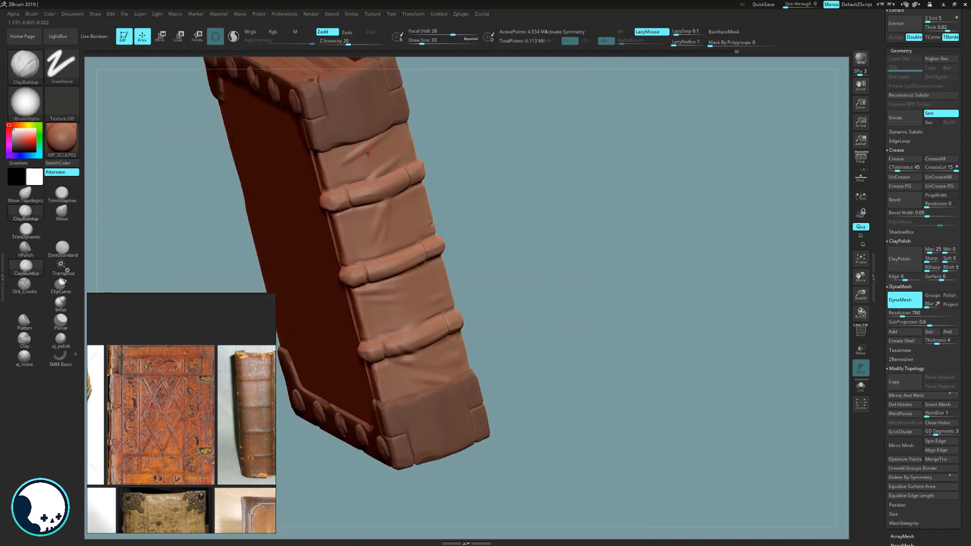
Sculpt diagonal leather wrinkles around the edges of the back cover and soften them with the Smooth brush
{"action": "key", "text": "shift"}
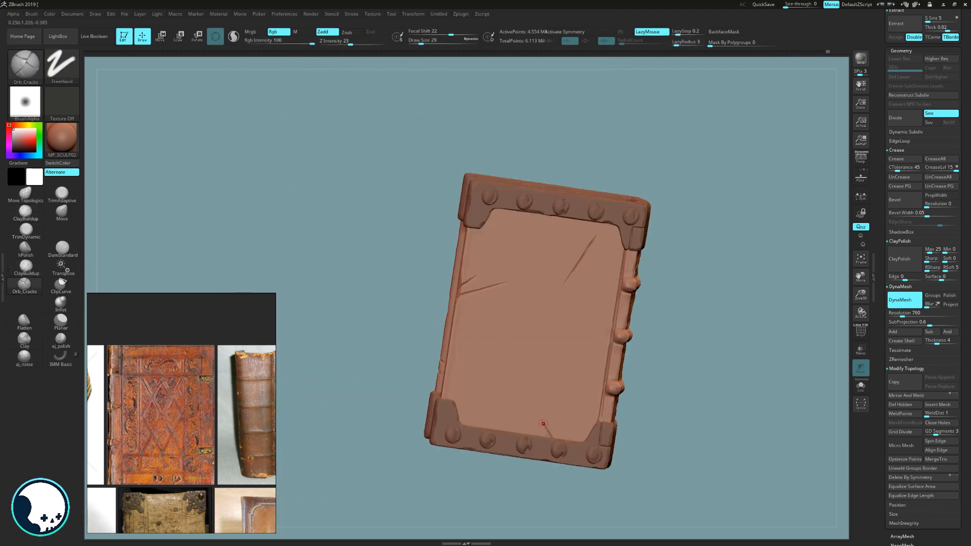
{"action": "key", "text": "shift"}
{"action": "key", "text": "shift"}
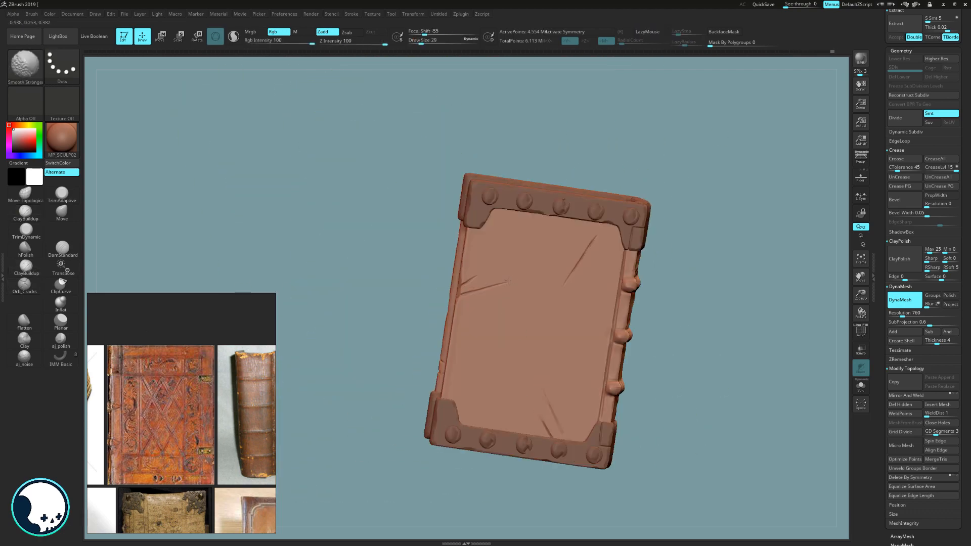
{"action": "left_click_drag", "start_coordinate": [619, 281], "coordinate": [581, 302]}
{"action": "left_click_drag", "start_coordinate": [464, 414], "coordinate": [491, 394]}
{"action": "left_click_drag", "start_coordinate": [470, 424], "coordinate": [499, 407]}
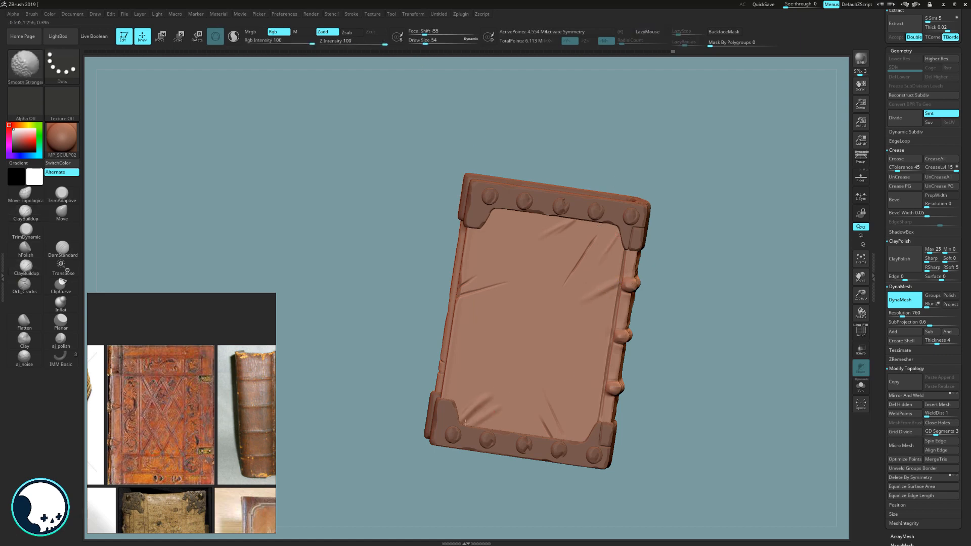
{"action": "left_click_drag", "start_coordinate": [592, 225], "coordinate": [561, 245]}
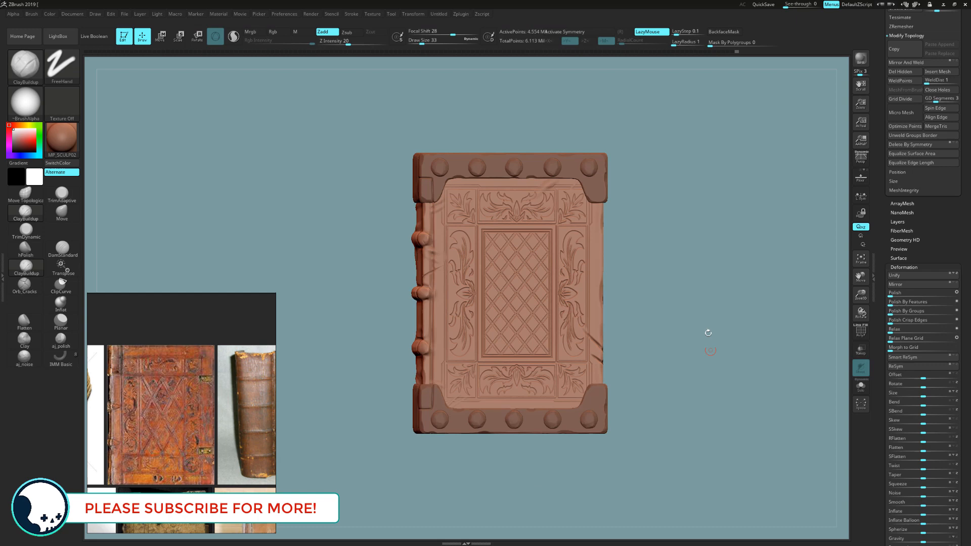
Cut finer creases into the book's leather with the DamStandard and Orb_Cracks brushes, turning to the spine
{"action": "mouse_move", "coordinate": [708, 333]}
{"action": "left_mouse_down"}
{"action": "mouse_move", "coordinate": [652, 290]}
{"action": "mouse_move", "coordinate": [607, 217]}
{"action": "left_mouse_up"}
{"action": "left_click", "coordinate": [24, 66]}
{"action": "left_click", "coordinate": [181, 71]}
{"action": "mouse_move", "coordinate": [317, 259]}
{"action": "left_mouse_down"}
{"action": "mouse_move", "coordinate": [474, 282]}
{"action": "mouse_move", "coordinate": [642, 137]}
{"action": "mouse_move", "coordinate": [476, 152]}
{"action": "left_mouse_up"}
{"action": "left_click", "coordinate": [24, 285]}
{"action": "left_click_drag", "start_coordinate": [314, 455], "coordinate": [475, 488]}
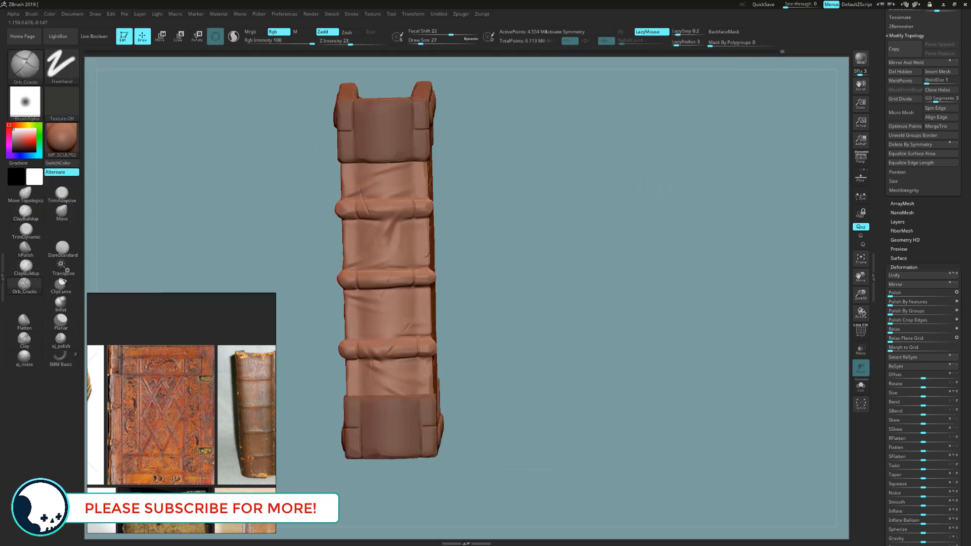
Paint a mask of a numeral 2 flanked by small diamonds on the second spine panel from the top, erasing excess to refine its outline
{"action": "left_click_drag", "start_coordinate": [476, 212], "coordinate": [518, 176], "text": "shift"}
{"action": "key", "text": "["}
{"action": "left_click_drag", "start_coordinate": [415, 232], "coordinate": [436, 254], "text": "ctrl"}
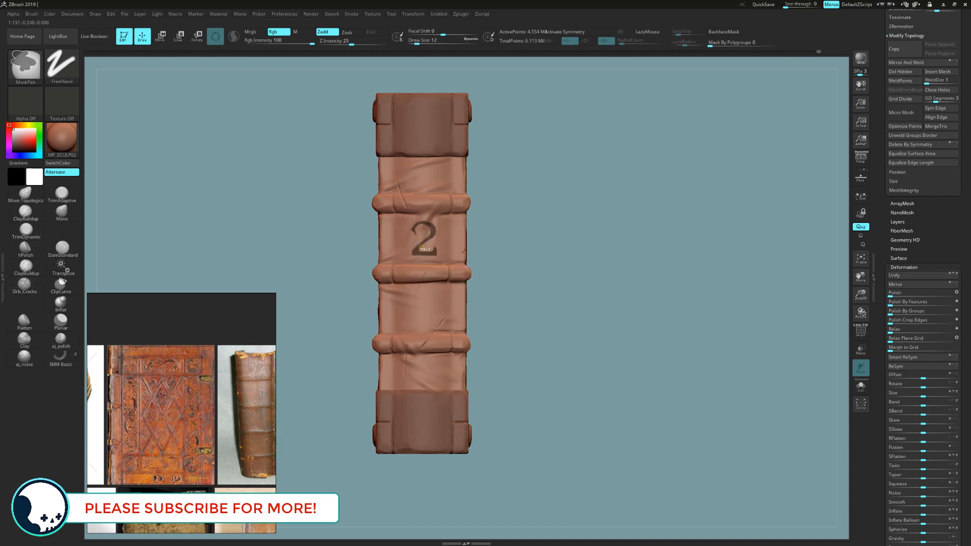
{"action": "left_click_drag", "start_coordinate": [367, 244], "coordinate": [400, 259], "text": "ctrl+alt"}
{"action": "mouse_move", "coordinate": [497, 262]}
{"action": "left_mouse_down", "text": "ctrl+alt"}
{"action": "mouse_move", "coordinate": [402, 272]}
{"action": "mouse_move", "coordinate": [439, 292]}
{"action": "left_mouse_up", "text": "ctrl+alt"}
{"action": "left_click_drag", "start_coordinate": [511, 242], "coordinate": [513, 299], "text": "alt"}
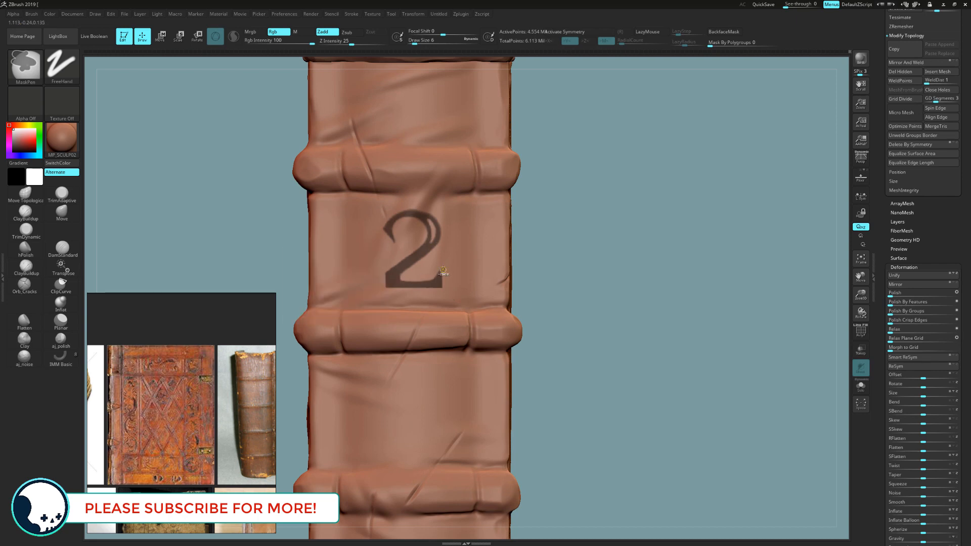
{"action": "right_click_drag", "start_coordinate": [448, 333], "coordinate": [446, 346], "text": "alt"}
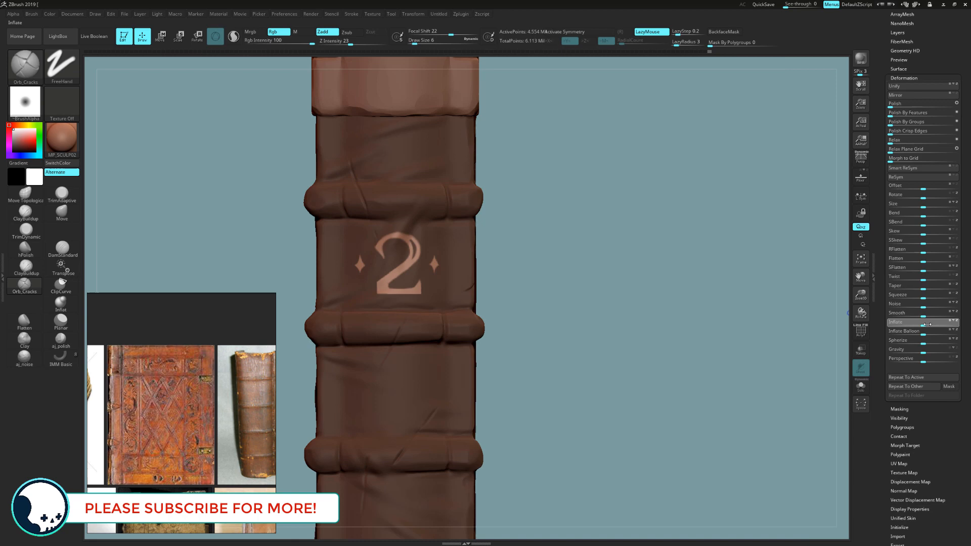
Engrave the numeral and diamonds with a slight negative Inflate deformation, clear the mask and select the TrimDynamic brush
{"action": "left_click_drag", "start_coordinate": [923, 325], "coordinate": [920, 324]}
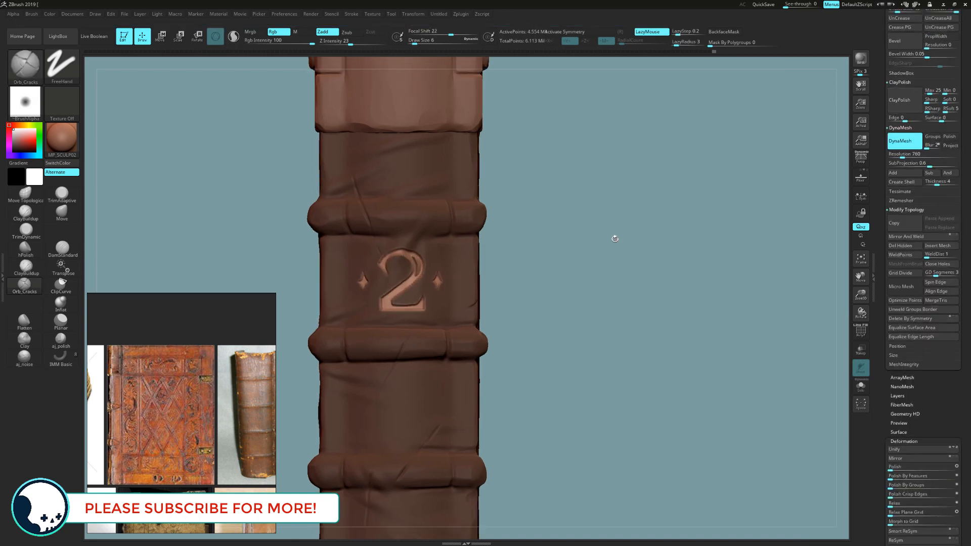
{"action": "left_click_drag", "start_coordinate": [614, 239], "coordinate": [614, 243], "text": "ctrl"}
{"action": "key", "text": "b"}
{"action": "key", "text": "t"}
{"action": "key", "text": "d"}
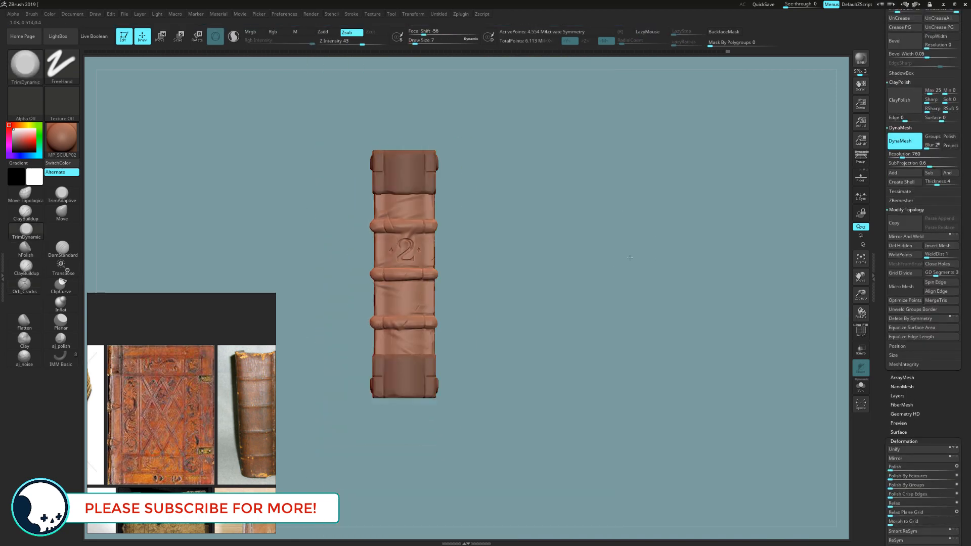
Collapse the Geometry settings, expand the Layers settings and add a new sculpting layer to the leather cover subtool
{"action": "left_click_drag", "start_coordinate": [630, 256], "coordinate": [394, 225]}
{"action": "scroll", "coordinate": [956, 217], "scroll_direction": "up", "scroll_amount": 5}
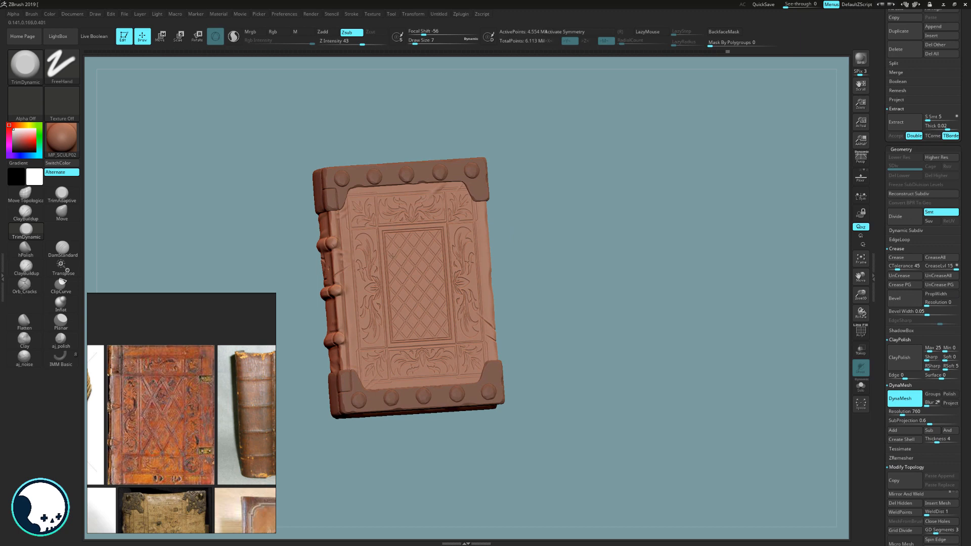
{"action": "left_click_drag", "start_coordinate": [633, 324], "coordinate": [652, 319]}
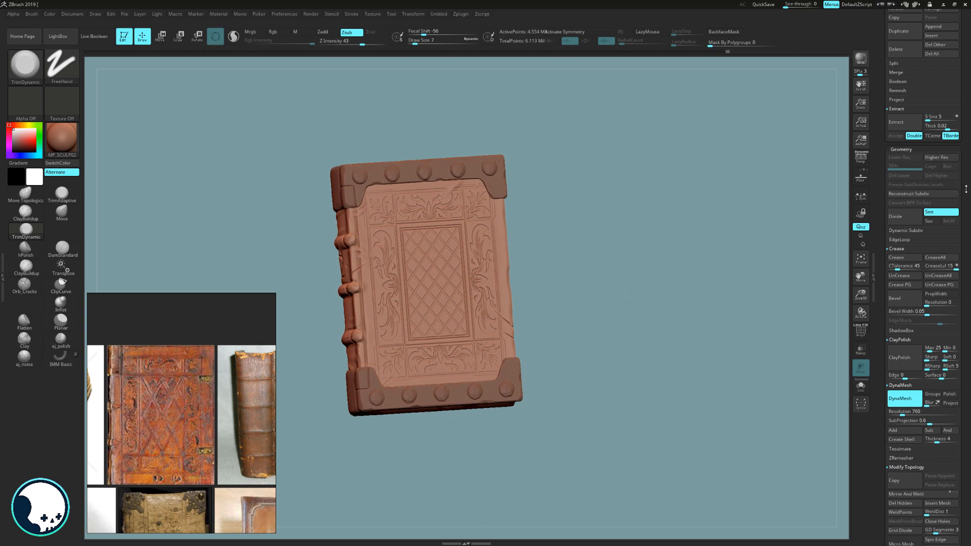
{"action": "scroll", "coordinate": [956, 238], "scroll_direction": "up", "scroll_amount": 3}
{"action": "scroll", "coordinate": [963, 243], "scroll_direction": "up", "scroll_amount": 4}
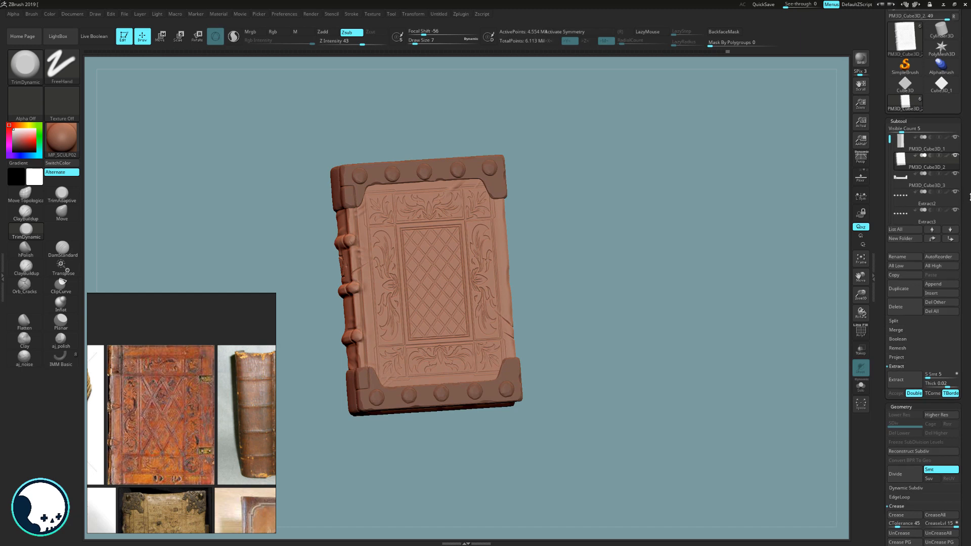
{"action": "left_click", "coordinate": [903, 372], "text": "shift"}
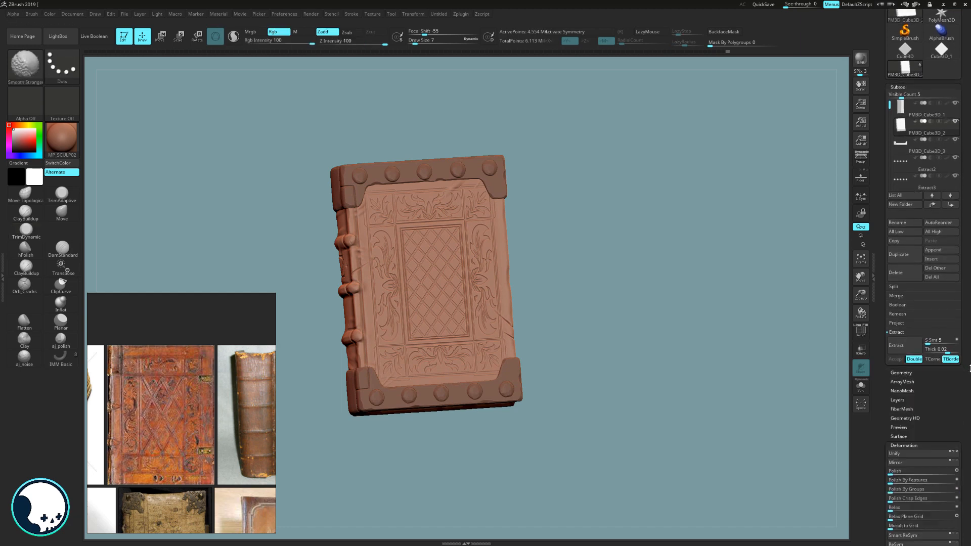
{"action": "left_click_drag", "start_coordinate": [955, 356], "coordinate": [955, 336]}
{"action": "left_click", "coordinate": [909, 378], "text": "shift"}
{"action": "left_click", "coordinate": [895, 487]}
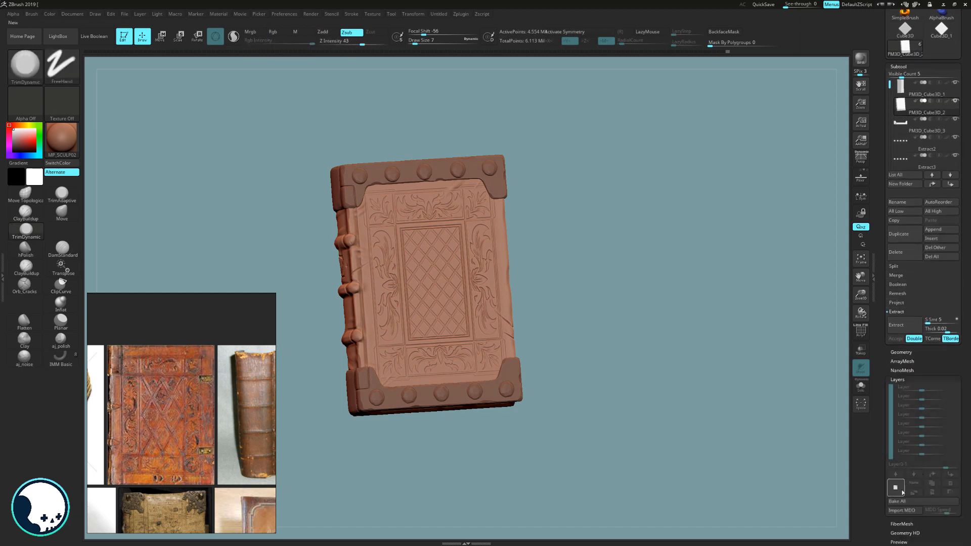
Save the book tool to a file
{"action": "scroll", "coordinate": [941, 253], "scroll_direction": "up", "scroll_amount": 6}
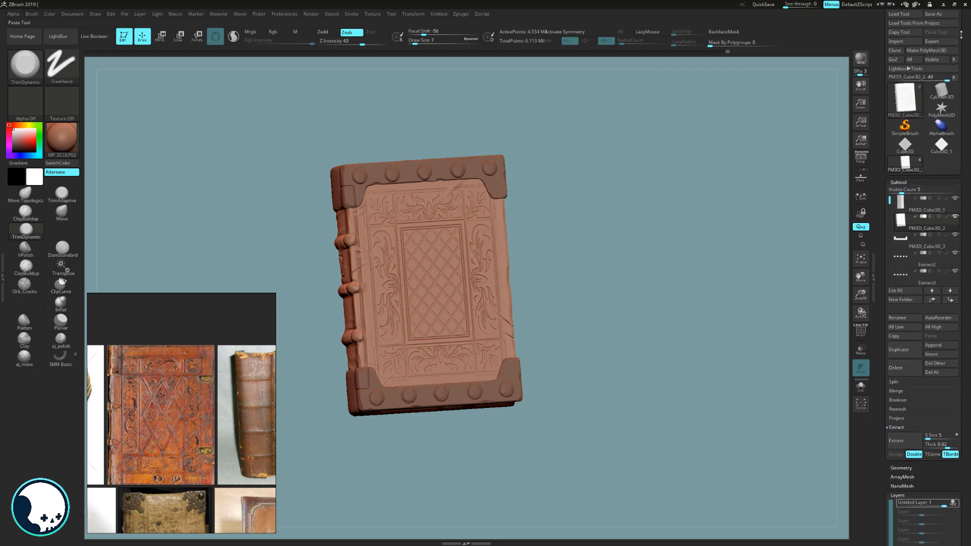
{"action": "left_click", "coordinate": [941, 47]}
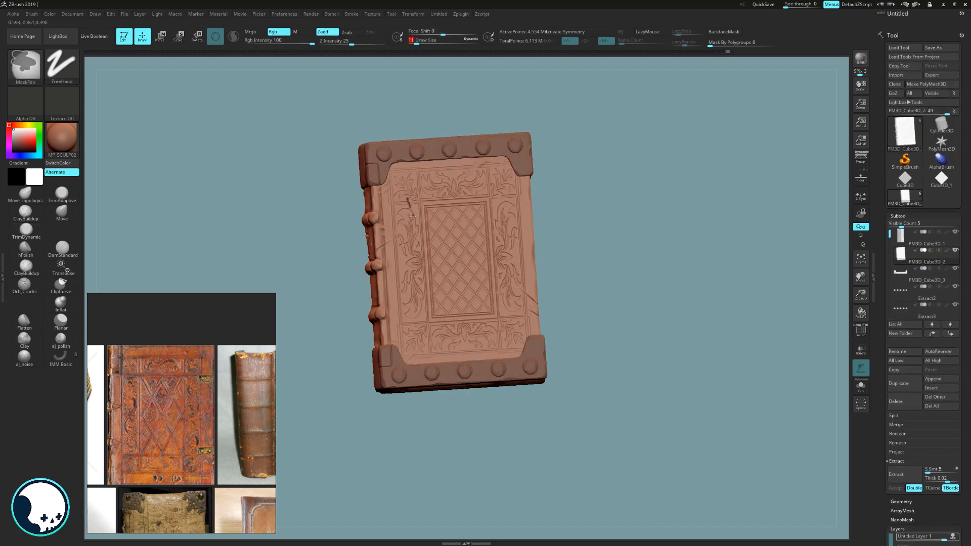
{"action": "left_click_drag", "start_coordinate": [412, 195], "coordinate": [412, 233], "text": "ctrl"}
{"action": "left_click_drag", "start_coordinate": [414, 196], "coordinate": [414, 232], "text": "ctrl"}
{"action": "left_click_drag", "start_coordinate": [445, 195], "coordinate": [444, 196], "text": "ctrl"}
{"action": "left_click_drag", "start_coordinate": [465, 191], "coordinate": [463, 191], "text": "ctrl"}
{"action": "left_click_drag", "start_coordinate": [475, 179], "coordinate": [475, 203], "text": "ctrl"}
{"action": "left_click_drag", "start_coordinate": [489, 178], "coordinate": [493, 198], "text": "ctrl"}
{"action": "left_click_drag", "start_coordinate": [462, 241], "coordinate": [470, 236], "text": "ctrl"}
{"action": "left_click_drag", "start_coordinate": [421, 318], "coordinate": [431, 263], "text": "ctrl"}
{"action": "left_click_drag", "start_coordinate": [444, 312], "coordinate": [490, 302], "text": "ctrl"}
{"action": "left_click_drag", "start_coordinate": [484, 257], "coordinate": [509, 298], "text": "ctrl"}
{"action": "key", "text": "bracketright"}
{"action": "mouse_move", "coordinate": [414, 218]}
{"action": "left_mouse_down", "text": "ctrl+alt"}
{"action": "mouse_move", "coordinate": [461, 183]}
{"action": "mouse_move", "coordinate": [448, 243]}
{"action": "left_mouse_up", "text": "ctrl+alt"}
{"action": "key", "text": "bracketleft"}
{"action": "left_click_drag", "start_coordinate": [397, 192], "coordinate": [407, 232], "text": "ctrl"}
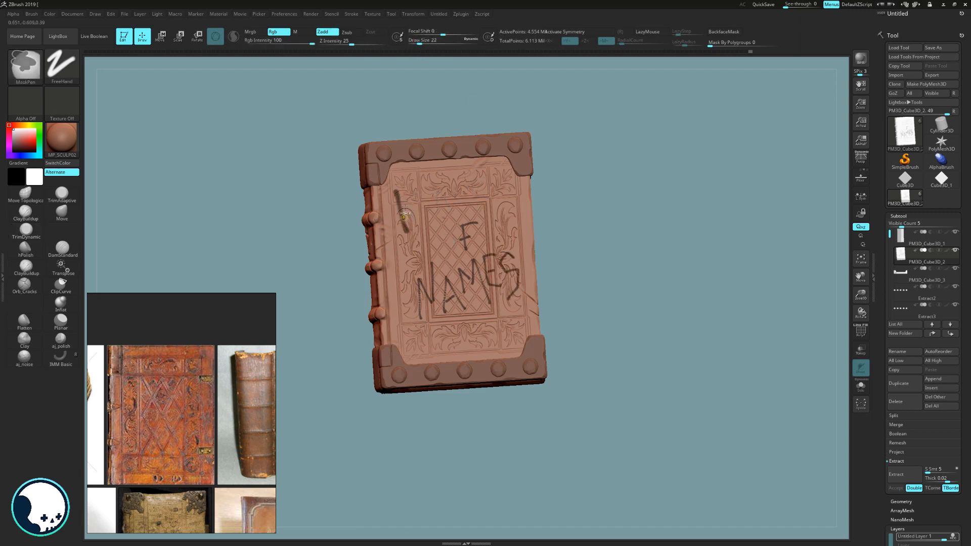
{"action": "left_click_drag", "start_coordinate": [410, 180], "coordinate": [407, 243], "text": "ctrl"}
{"action": "left_click_drag", "start_coordinate": [445, 183], "coordinate": [463, 190], "text": "ctrl"}
{"action": "left_click_drag", "start_coordinate": [476, 179], "coordinate": [480, 207], "text": "ctrl"}
{"action": "left_click_drag", "start_coordinate": [486, 177], "coordinate": [491, 203], "text": "ctrl"}
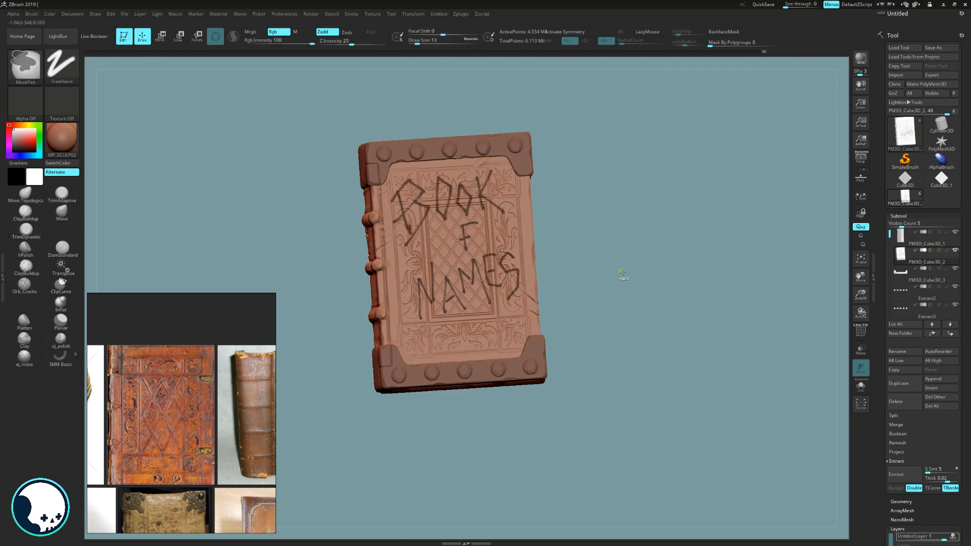
{"action": "left_click_drag", "start_coordinate": [624, 277], "coordinate": [638, 293], "text": "ctrl"}
Paint a hand-lettered mask reading BOOK OF NAMES over three lines on the front cover with the MaskPen brush
{"action": "mouse_move", "coordinate": [418, 343]}
{"action": "left_mouse_down", "text": "ctrl"}
{"action": "mouse_move", "coordinate": [421, 288]}
{"action": "mouse_move", "coordinate": [488, 299]}
{"action": "mouse_move", "coordinate": [508, 323]}
{"action": "left_mouse_up", "text": "ctrl"}
{"action": "left_click_drag", "start_coordinate": [445, 237], "coordinate": [473, 253], "text": "ctrl"}
{"action": "left_click_drag", "start_coordinate": [400, 192], "coordinate": [420, 222], "text": "ctrl"}
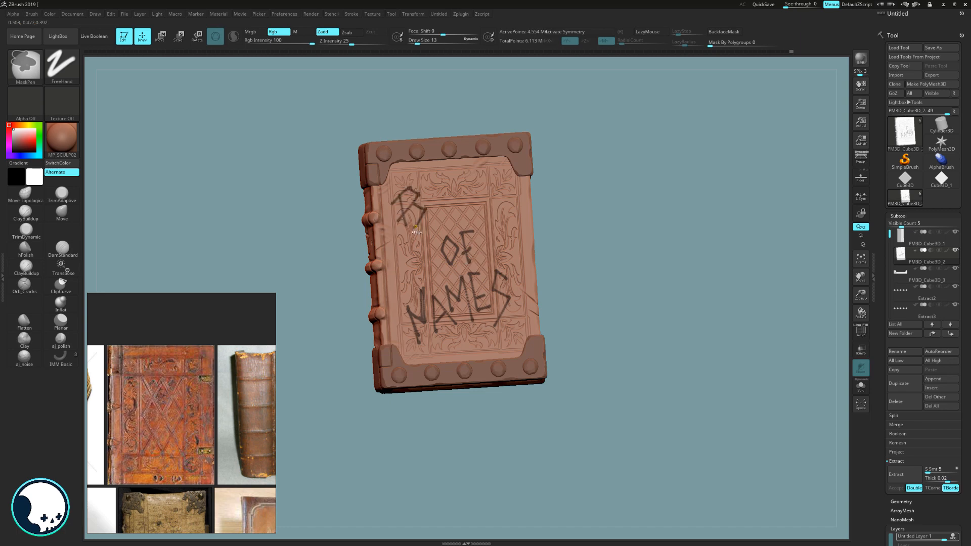
{"action": "left_click_drag", "start_coordinate": [435, 182], "coordinate": [450, 217], "text": "ctrl"}
{"action": "left_click_drag", "start_coordinate": [455, 177], "coordinate": [486, 212], "text": "ctrl"}
{"action": "left_click_drag", "start_coordinate": [494, 182], "coordinate": [504, 218], "text": "ctrl"}
Thicken the mask strokes of the word BOOK into bold, jagged letters with tapered ends
{"action": "right_click_drag", "start_coordinate": [504, 218], "coordinate": [478, 226], "text": "alt"}
{"action": "left_click_drag", "start_coordinate": [367, 173], "coordinate": [395, 287], "text": "ctrl"}
{"action": "left_click_drag", "start_coordinate": [357, 215], "coordinate": [391, 173], "text": "ctrl"}
{"action": "left_click_drag", "start_coordinate": [392, 173], "coordinate": [377, 293], "text": "ctrl"}
{"action": "mouse_move", "coordinate": [438, 219]}
{"action": "left_mouse_down", "text": "ctrl"}
{"action": "mouse_move", "coordinate": [444, 166]}
{"action": "mouse_move", "coordinate": [461, 233]}
{"action": "left_mouse_up", "text": "ctrl"}
{"action": "left_click_drag", "start_coordinate": [487, 163], "coordinate": [494, 230], "text": "ctrl"}
{"action": "left_click_drag", "start_coordinate": [515, 152], "coordinate": [530, 238], "text": "ctrl"}
{"action": "mouse_move", "coordinate": [560, 155]}
{"action": "left_mouse_down", "text": "ctrl"}
{"action": "mouse_move", "coordinate": [529, 189]}
{"action": "mouse_move", "coordinate": [568, 237]}
{"action": "left_mouse_up", "text": "ctrl"}
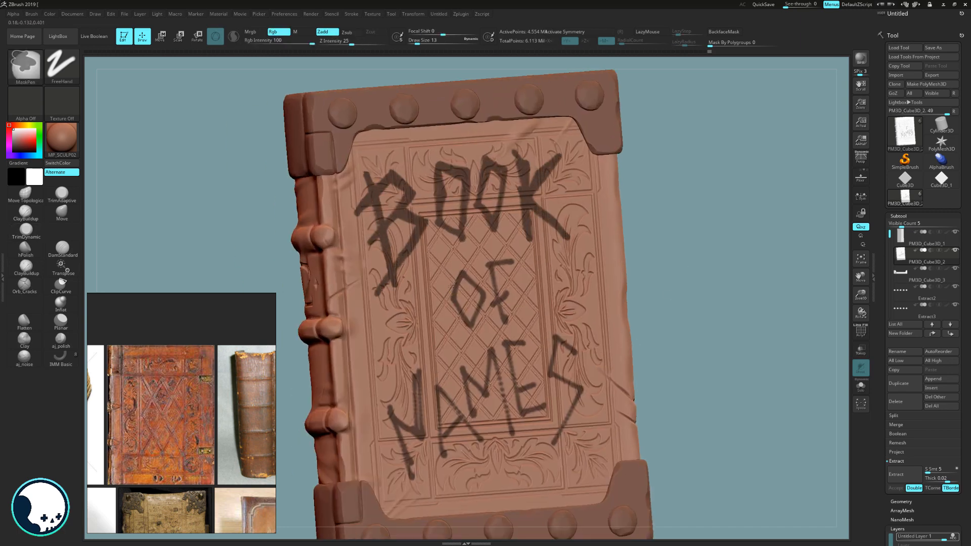
Thicken the masked strokes of OF and NAMES to match the jagged style of the top word
{"action": "left_click_drag", "start_coordinate": [463, 269], "coordinate": [470, 327], "text": "ctrl"}
{"action": "mouse_move", "coordinate": [488, 254]}
{"action": "left_mouse_down", "text": "ctrl"}
{"action": "mouse_move", "coordinate": [508, 331]}
{"action": "mouse_move", "coordinate": [519, 261]}
{"action": "left_mouse_up", "text": "ctrl"}
{"action": "left_click_drag", "start_coordinate": [498, 296], "coordinate": [518, 286], "text": "ctrl"}
{"action": "left_click_drag", "start_coordinate": [417, 379], "coordinate": [424, 454], "text": "ctrl"}
{"action": "left_click_drag", "start_coordinate": [385, 399], "coordinate": [404, 437], "text": "ctrl"}
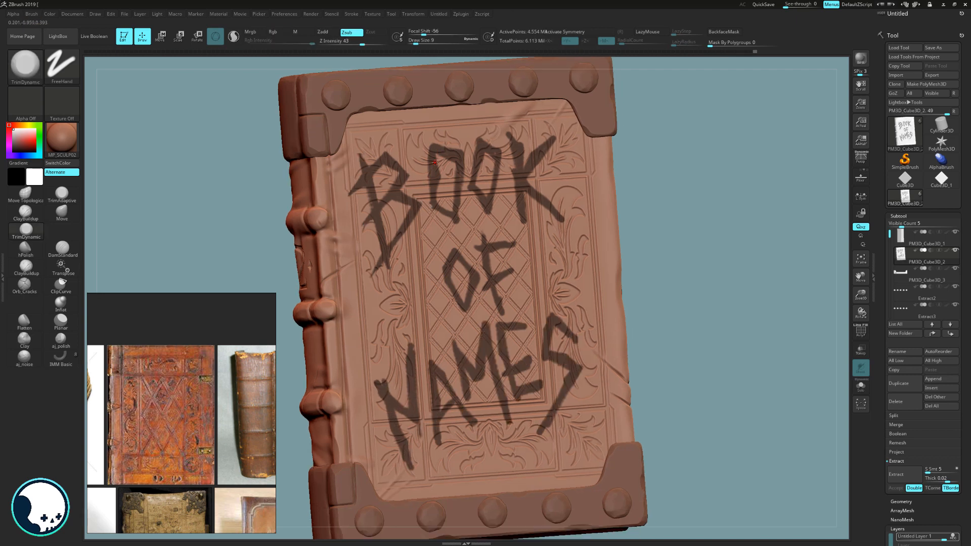
Erase excess mask around the title letters to sharpen their edges and pointed tips
{"action": "left_click_drag", "start_coordinate": [438, 166], "coordinate": [440, 196], "text": "ctrl+alt"}
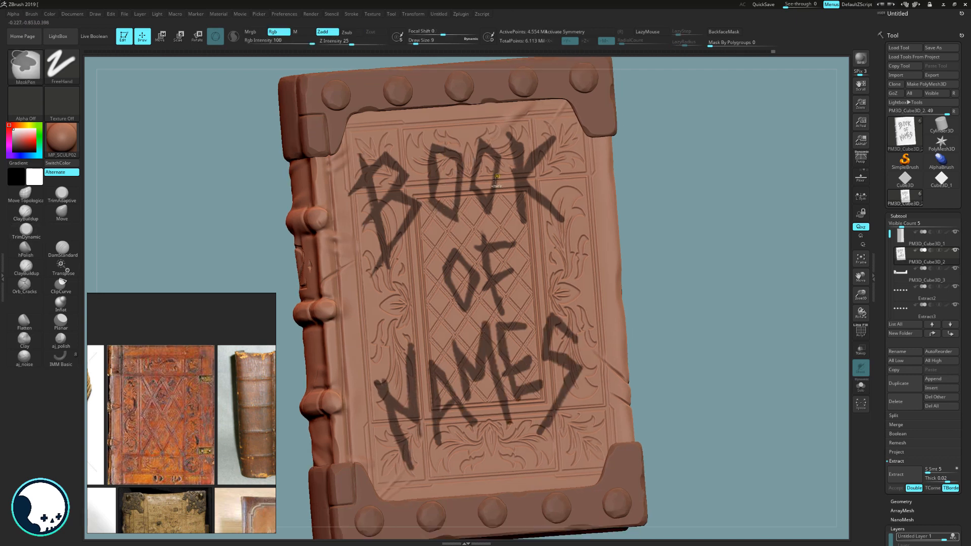
{"action": "left_click_drag", "start_coordinate": [496, 180], "coordinate": [499, 197], "text": "ctrl+alt"}
{"action": "left_click_drag", "start_coordinate": [507, 138], "coordinate": [520, 222], "text": "ctrl+alt"}
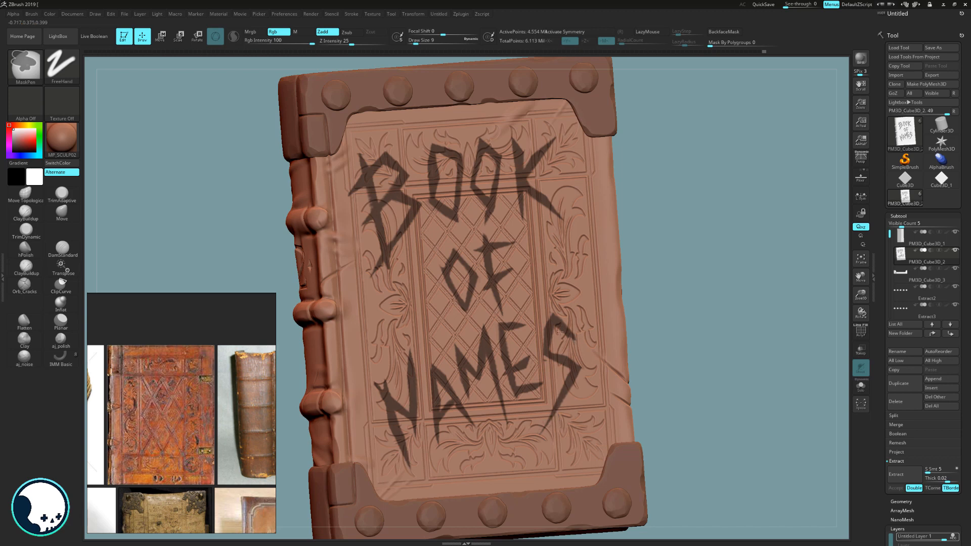
Invert the title mask and apply a slight Polish deformation to the unmasked letters
{"action": "left_click_drag", "start_coordinate": [966, 278], "coordinate": [965, 234]}
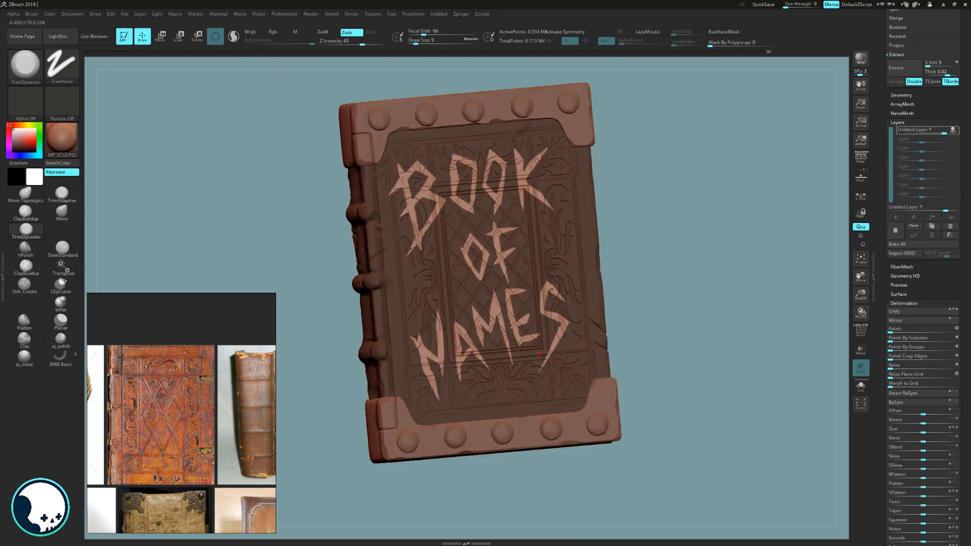
{"action": "left_click_drag", "start_coordinate": [965, 326], "coordinate": [969, 309]}
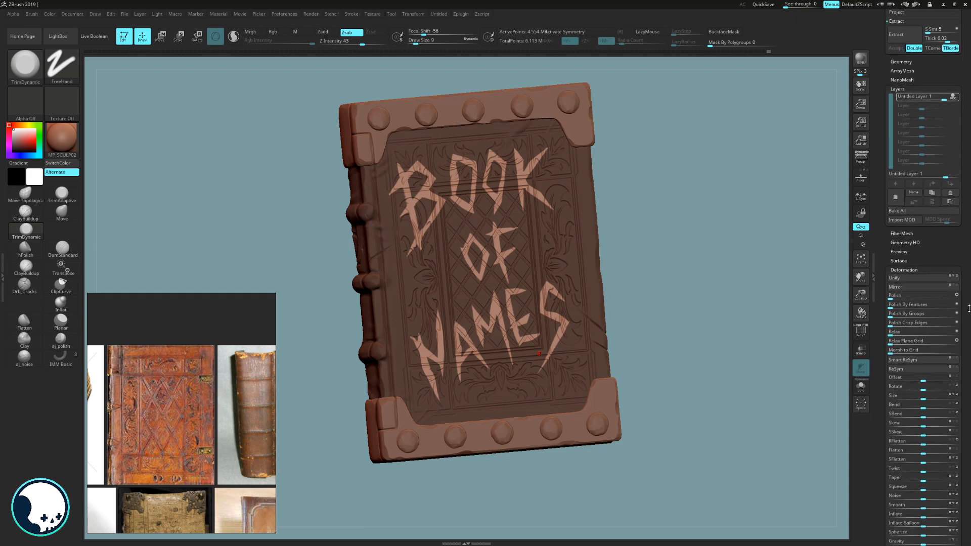
{"action": "left_click_drag", "start_coordinate": [891, 298], "coordinate": [893, 298]}
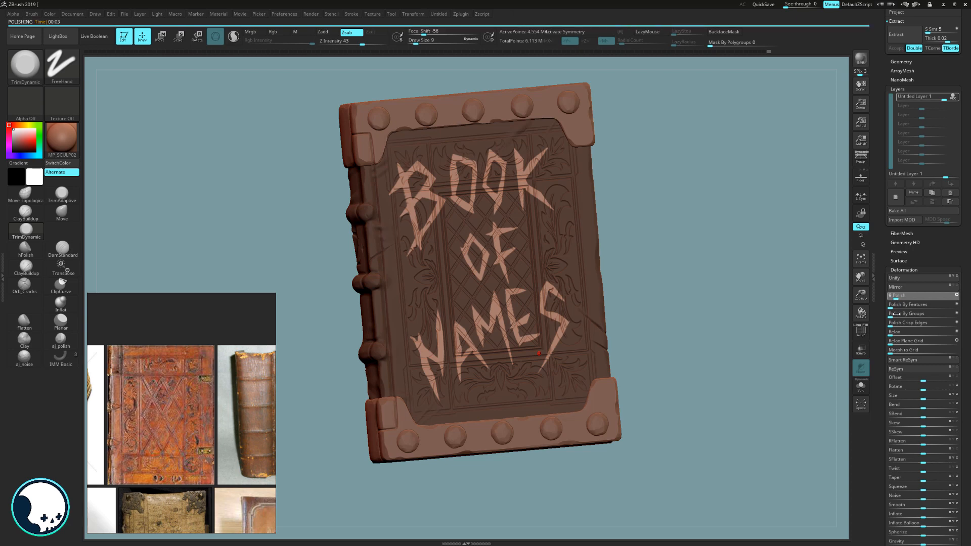
Sink the unmasked title letters into the front cover with the Transpose gizmo along its depth axis
{"action": "left_click_drag", "start_coordinate": [304, 404], "coordinate": [244, 389]}
{"action": "left_click", "coordinate": [71, 274]}
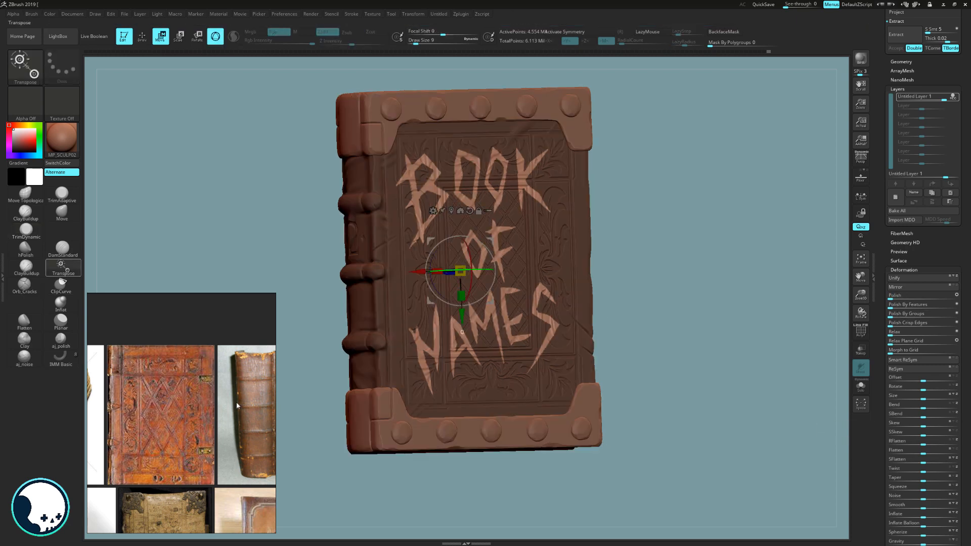
{"action": "left_click_drag", "start_coordinate": [685, 264], "coordinate": [586, 263]}
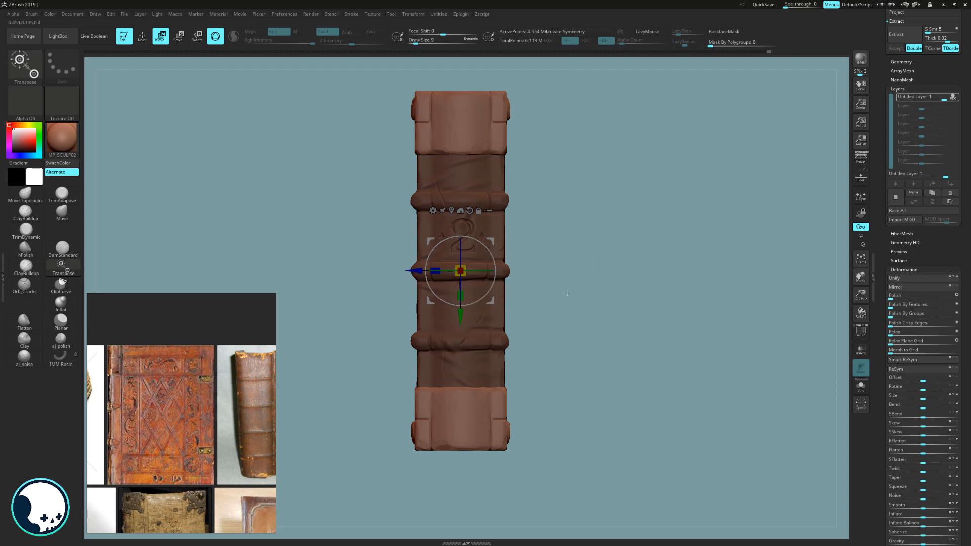
{"action": "left_click_drag", "start_coordinate": [448, 288], "coordinate": [518, 284]}
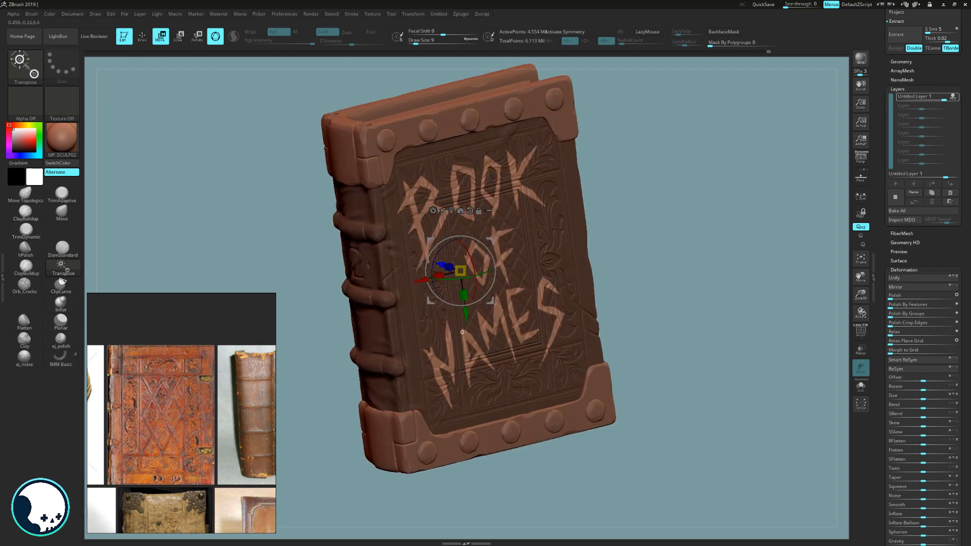
{"action": "left_click_drag", "start_coordinate": [438, 259], "coordinate": [438, 261]}
{"action": "left_click_drag", "start_coordinate": [688, 216], "coordinate": [685, 213]}
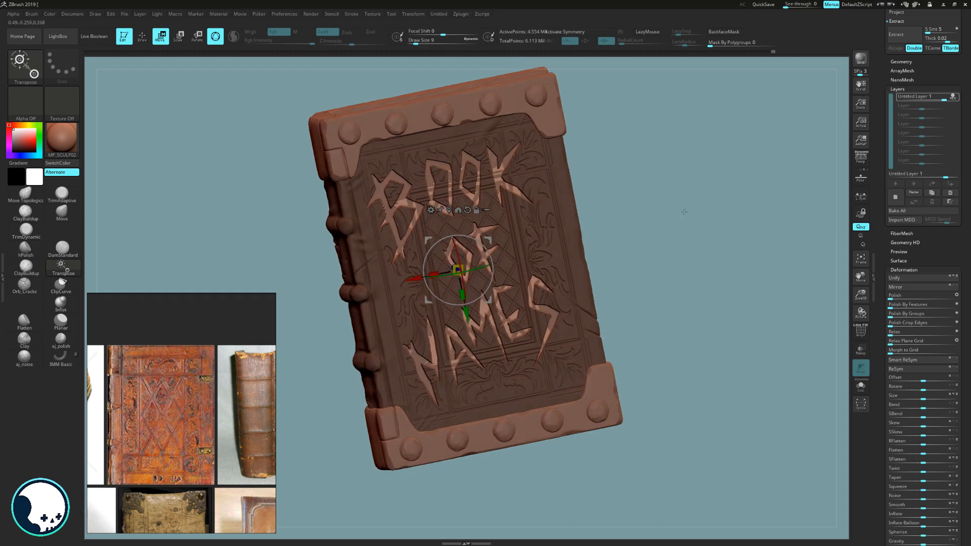
Isolate the leather cover in Solo mode and adjust the depth of the sunken title letters along Z
{"action": "left_click", "coordinate": [861, 387]}
{"action": "left_click_drag", "start_coordinate": [620, 211], "coordinate": [622, 258]}
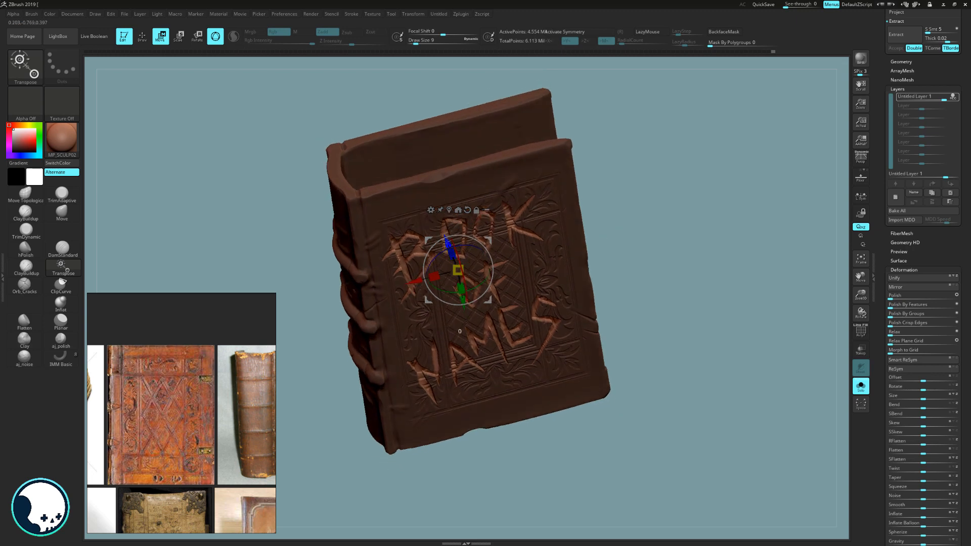
{"action": "left_click_drag", "start_coordinate": [447, 241], "coordinate": [445, 237]}
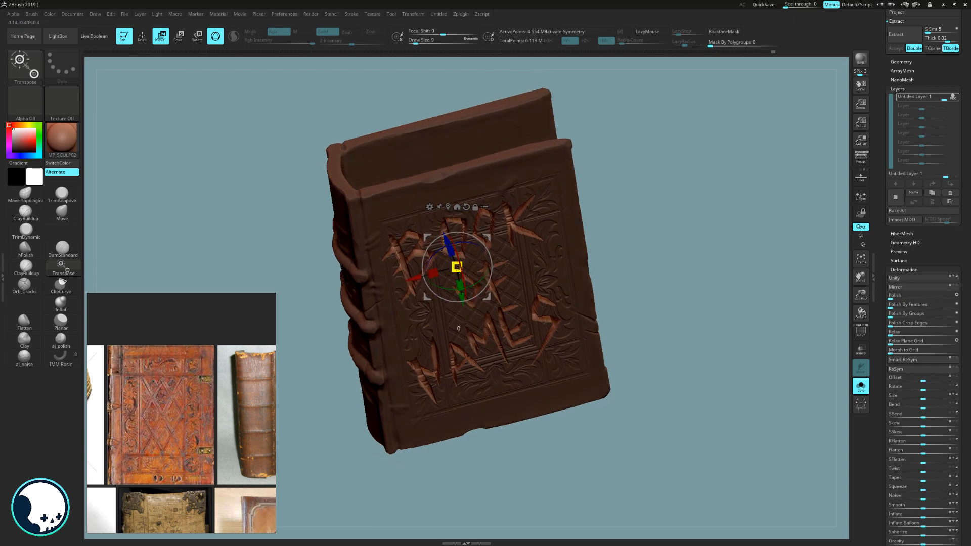
{"action": "left_click_drag", "start_coordinate": [660, 226], "coordinate": [683, 197]}
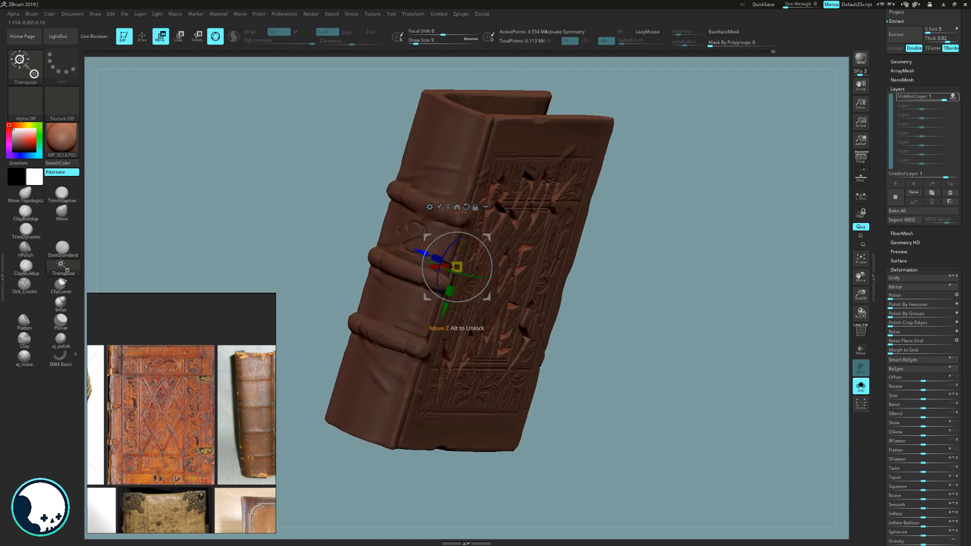
{"action": "left_click_drag", "start_coordinate": [422, 247], "coordinate": [427, 250]}
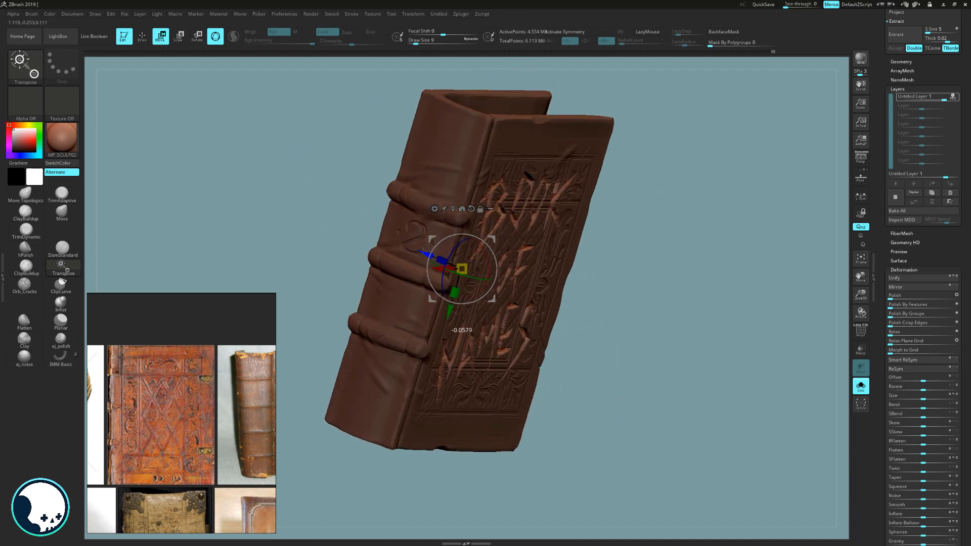
{"action": "left_click_drag", "start_coordinate": [693, 252], "coordinate": [669, 241]}
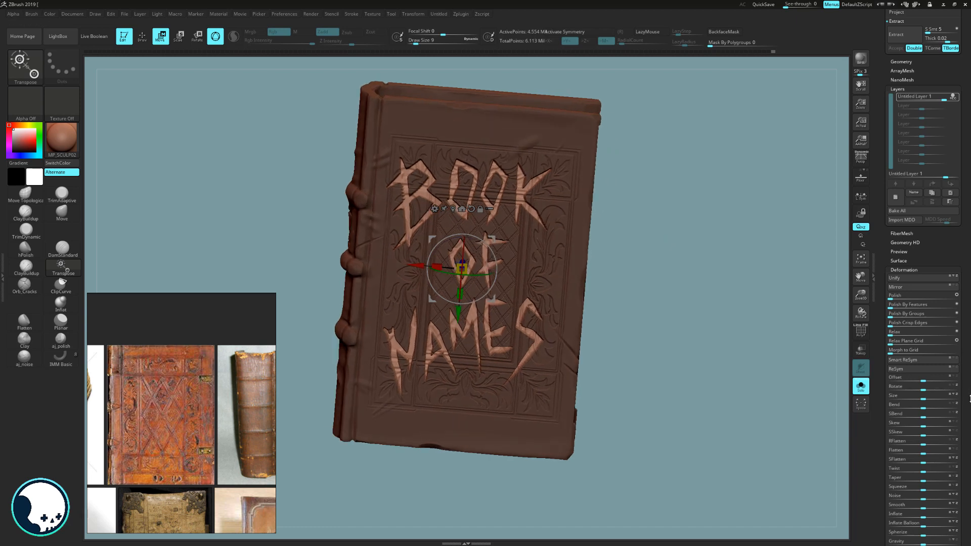
Apply a slight positive Inflate deformation to the title letters and move them 0.0469 along Z with the gizmo
{"action": "scroll", "coordinate": [936, 399], "scroll_direction": "down", "scroll_amount": 3}
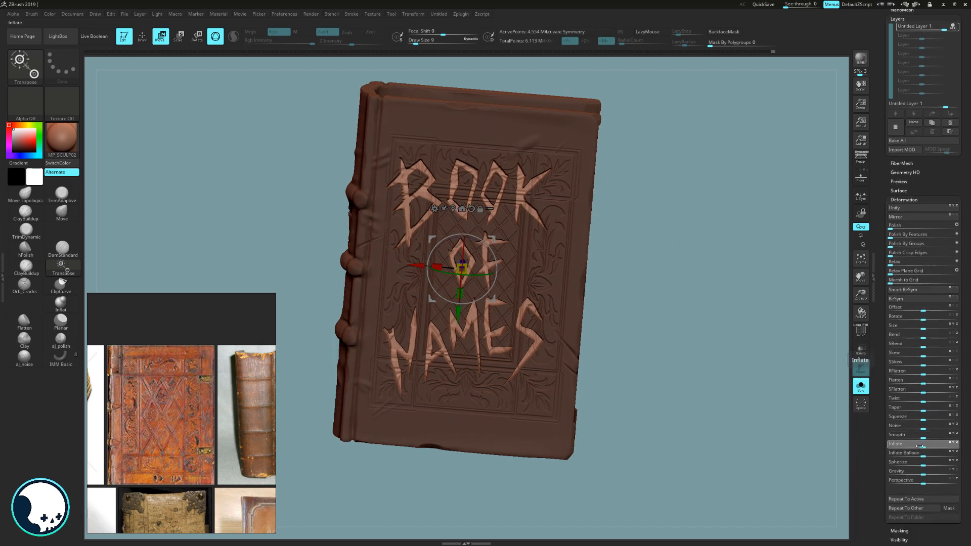
{"action": "left_click_drag", "start_coordinate": [913, 447], "coordinate": [926, 447]}
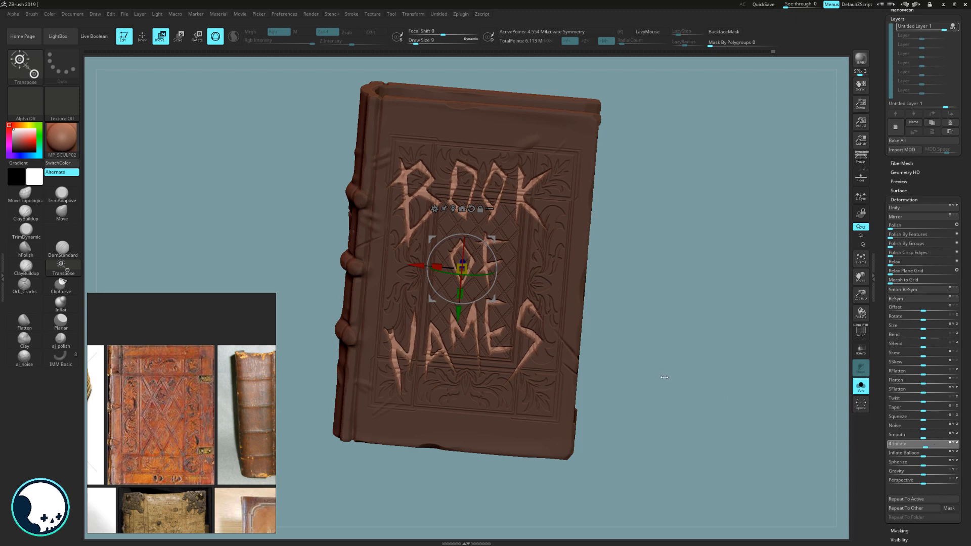
{"action": "left_click_drag", "start_coordinate": [665, 377], "coordinate": [674, 392]}
{"action": "left_click_drag", "start_coordinate": [445, 251], "coordinate": [442, 250]}
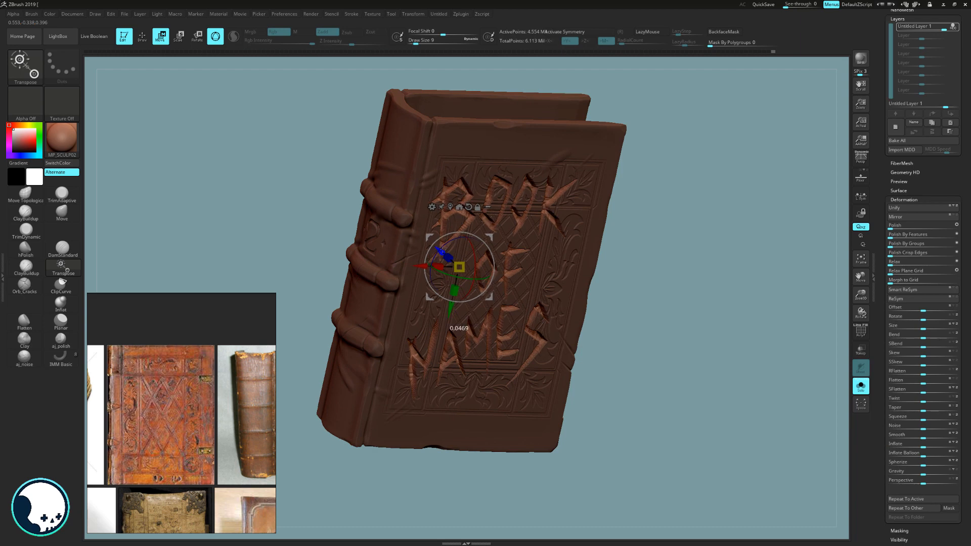
Try Inflate Balloon deformations on the title letters, first at 14 and then with a small negative value
{"action": "left_click_drag", "start_coordinate": [932, 457], "coordinate": [928, 457]}
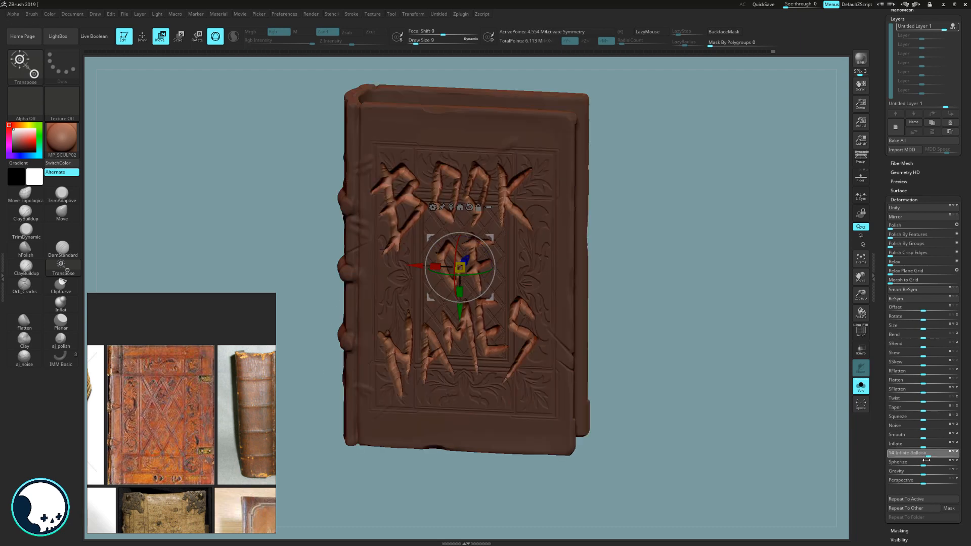
{"action": "left_click_drag", "start_coordinate": [926, 461], "coordinate": [922, 458]}
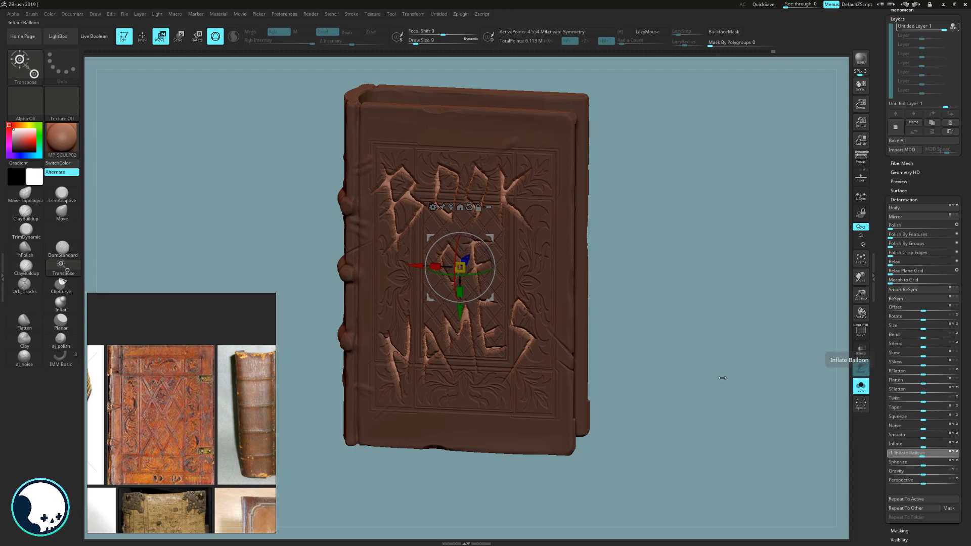
{"action": "left_click_drag", "start_coordinate": [722, 378], "coordinate": [751, 198]}
{"action": "left_click_drag", "start_coordinate": [656, 271], "coordinate": [712, 342]}
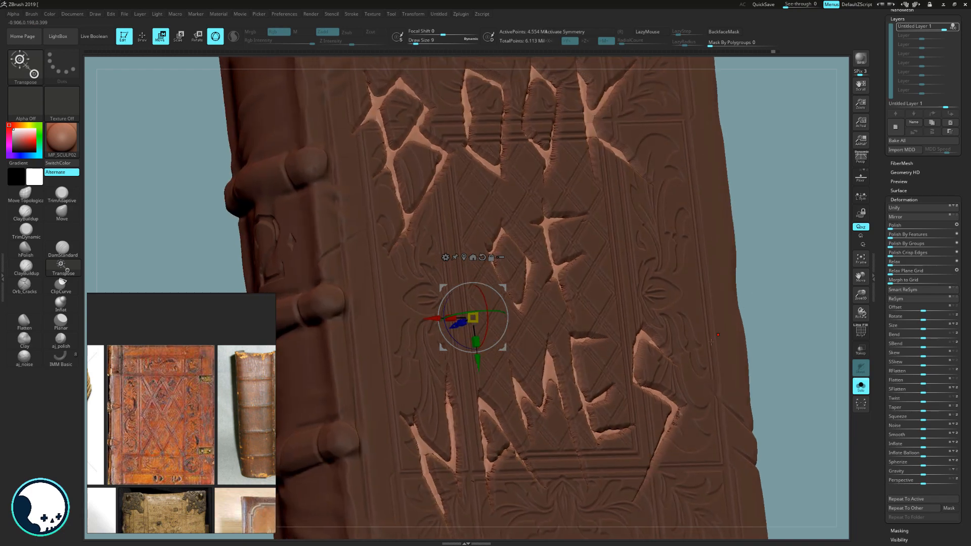
{"action": "key", "text": "ctrl+shift+z"}
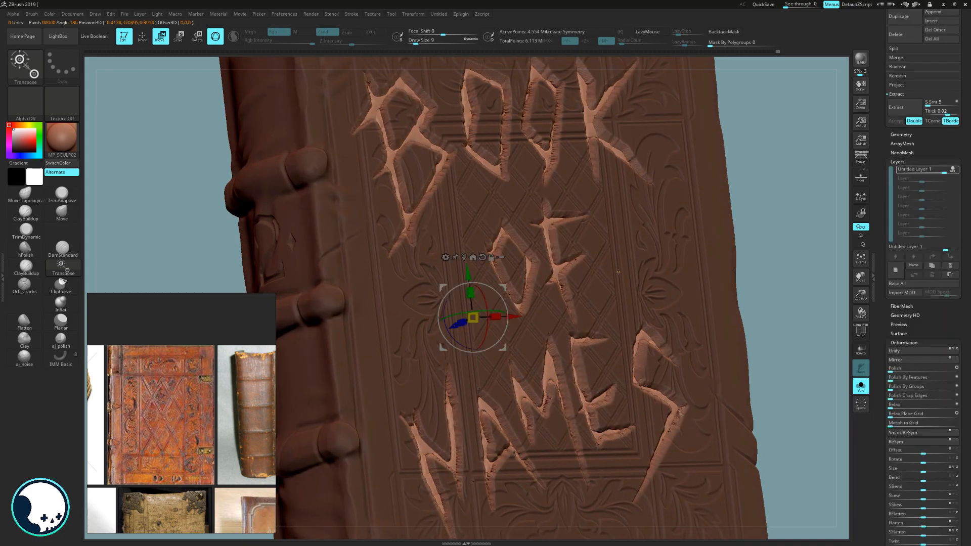
Smooth the engraved title letters with a Polish deformation and collapse the Deformation settings
{"action": "left_click_drag", "start_coordinate": [924, 190], "coordinate": [923, 173]}
{"action": "left_click_drag", "start_coordinate": [894, 353], "coordinate": [914, 354]}
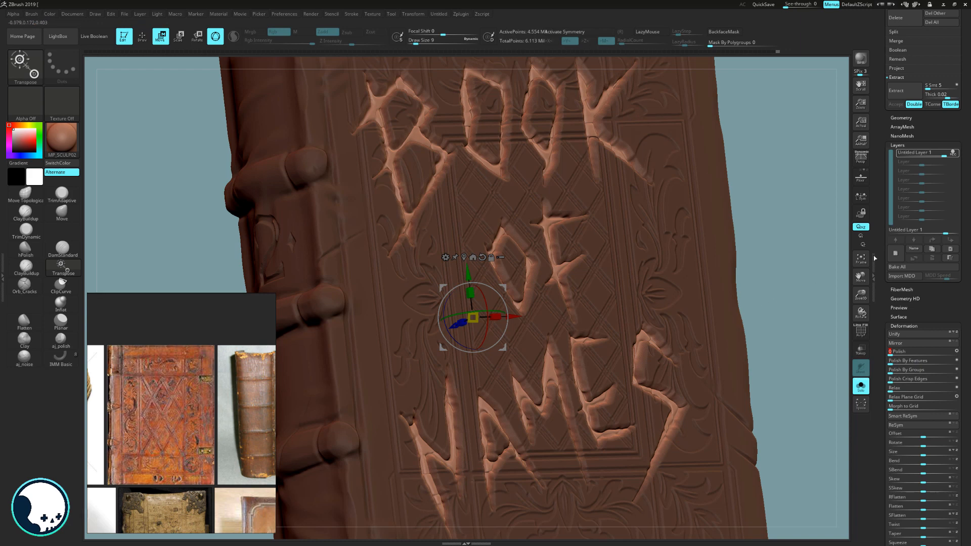
{"action": "left_click", "coordinate": [904, 325]}
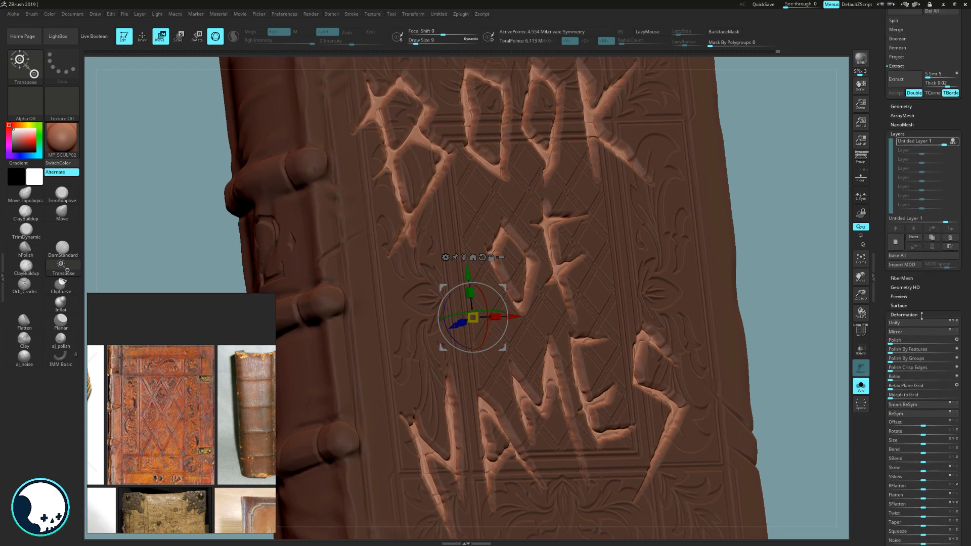
Shrink the mask twice so the rims around the engraved letters are unmasked too
{"action": "left_click", "coordinate": [899, 326]}
{"action": "left_click", "coordinate": [937, 363]}
{"action": "left_click", "coordinate": [936, 364]}
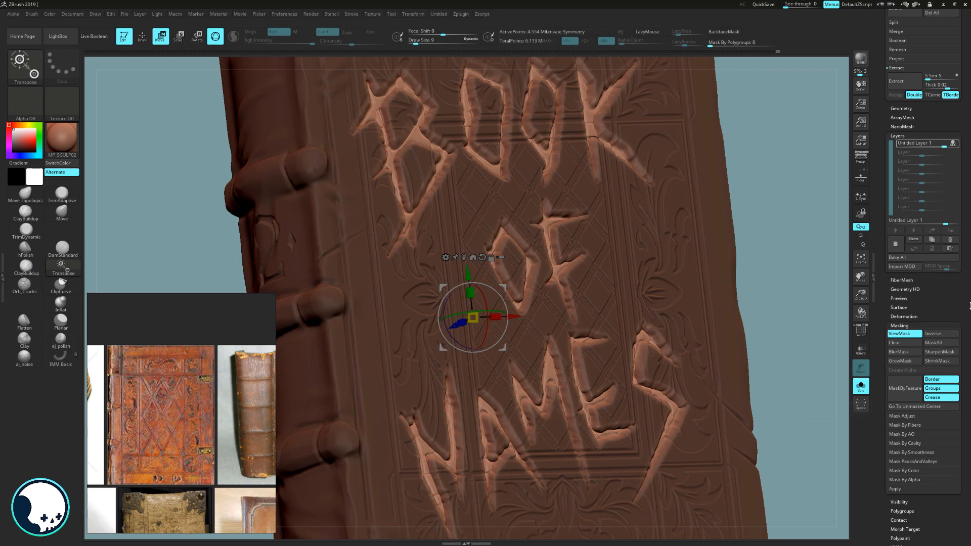
Expand the Geometry settings and set the ClayPolish Min value to 10 for the engraved lettering
{"action": "scroll", "coordinate": [935, 375], "scroll_direction": "up", "scroll_amount": 5}
{"action": "scroll", "coordinate": [934, 385], "scroll_direction": "up", "scroll_amount": 2}
{"action": "scroll", "coordinate": [936, 362], "scroll_direction": "down", "scroll_amount": 5}
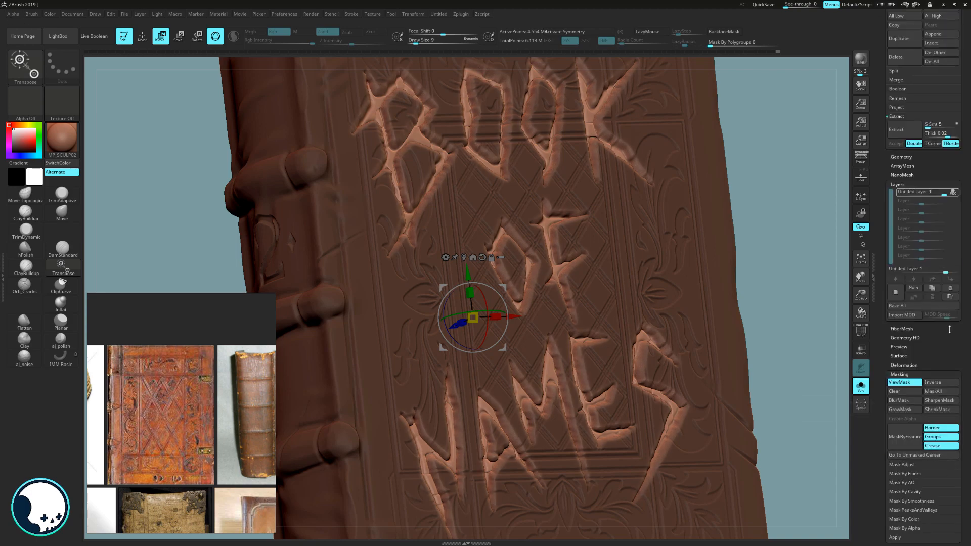
{"action": "left_click", "coordinate": [901, 168]}
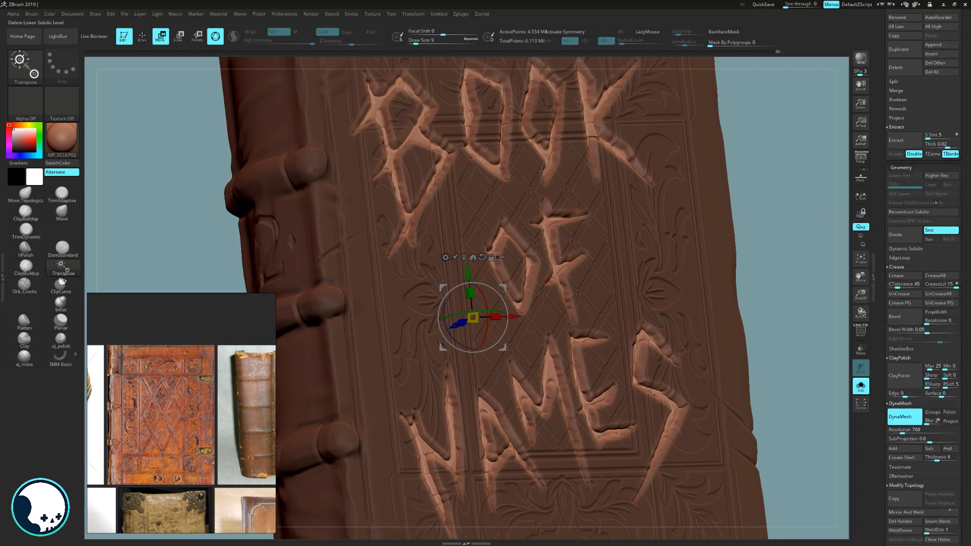
{"action": "scroll", "coordinate": [925, 293], "scroll_direction": "down", "scroll_amount": 1}
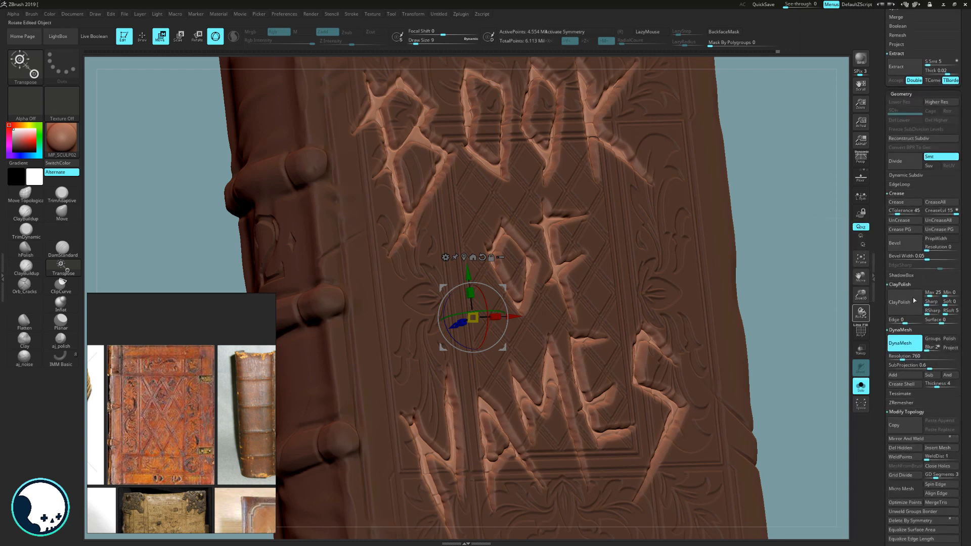
{"action": "left_click_drag", "start_coordinate": [944, 295], "coordinate": [928, 304]}
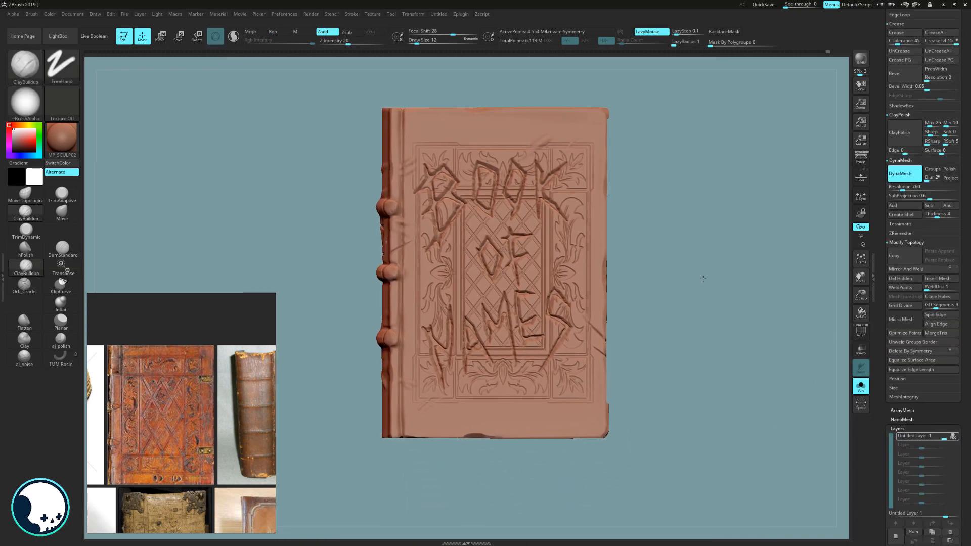
Mask broad patches over the engraved title letters on the front cover with a draw size of 65
{"action": "mouse_move", "coordinate": [698, 304]}
{"action": "left_mouse_down"}
{"action": "mouse_move", "coordinate": [723, 316]}
{"action": "mouse_move", "coordinate": [726, 303]}
{"action": "mouse_move", "coordinate": [652, 283]}
{"action": "left_mouse_up"}
{"action": "left_click_drag", "start_coordinate": [753, 259], "coordinate": [753, 296], "text": "alt"}
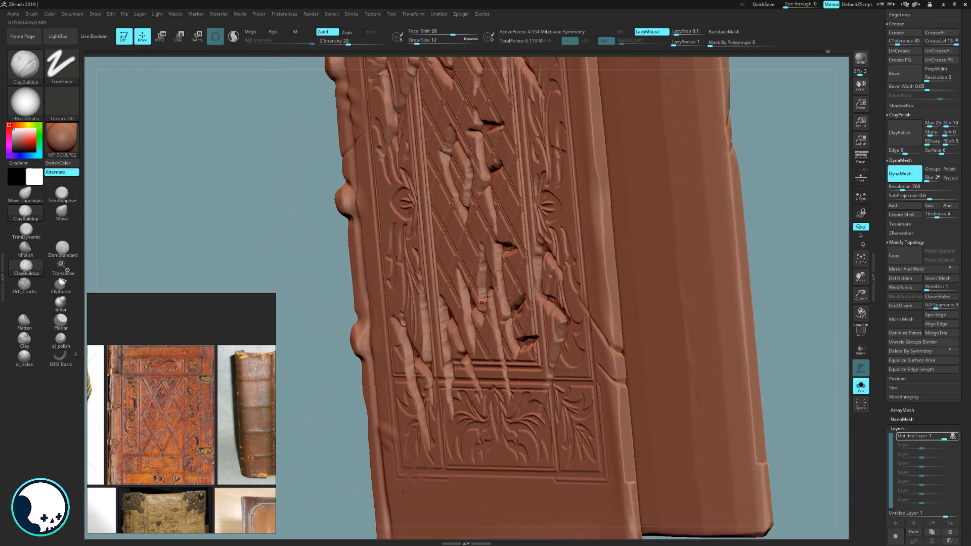
{"action": "left_click", "coordinate": [61, 212]}
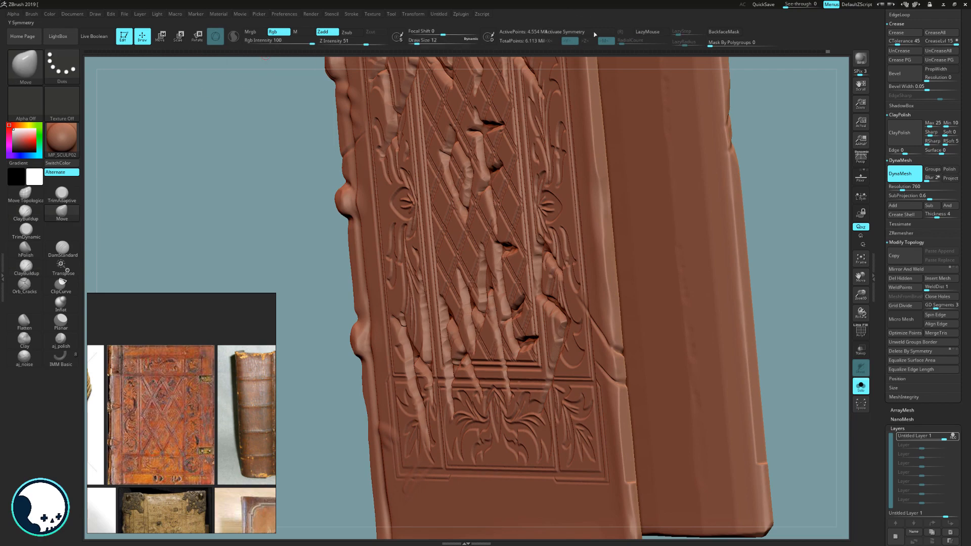
{"action": "left_click_drag", "start_coordinate": [417, 40], "coordinate": [426, 43]}
{"action": "mouse_move", "coordinate": [759, 151]}
{"action": "left_mouse_down"}
{"action": "mouse_move", "coordinate": [705, 145]}
{"action": "mouse_move", "coordinate": [774, 146]}
{"action": "mouse_move", "coordinate": [734, 167]}
{"action": "left_mouse_up"}
{"action": "left_click_drag", "start_coordinate": [453, 188], "coordinate": [449, 136], "text": "ctrl"}
{"action": "left_click_drag", "start_coordinate": [415, 106], "coordinate": [384, 213], "text": "ctrl"}
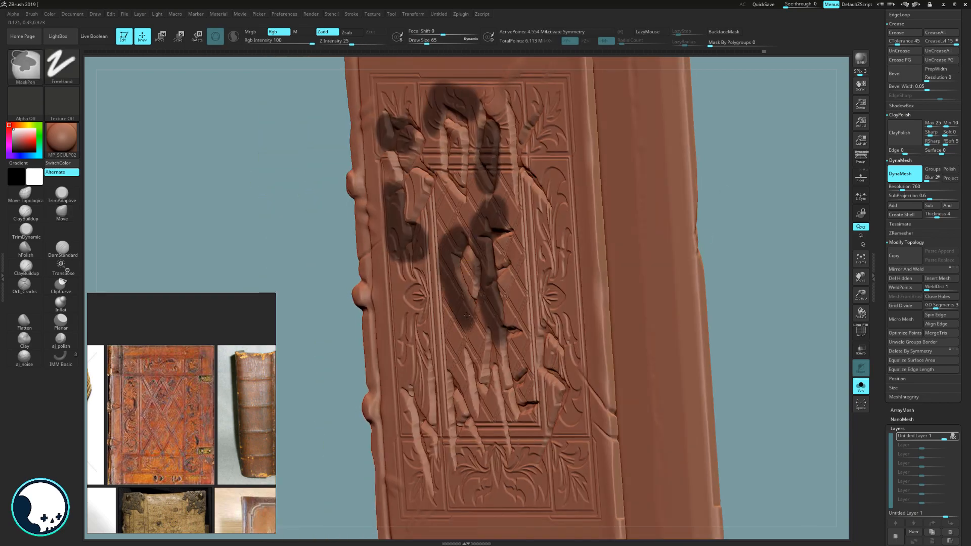
{"action": "mouse_move", "coordinate": [390, 304]}
{"action": "left_mouse_down", "text": "ctrl"}
{"action": "mouse_move", "coordinate": [422, 426]}
{"action": "mouse_move", "coordinate": [498, 405]}
{"action": "left_mouse_up", "text": "ctrl"}
{"action": "mouse_move", "coordinate": [747, 310]}
{"action": "left_mouse_down"}
{"action": "mouse_move", "coordinate": [587, 354]}
{"action": "mouse_move", "coordinate": [748, 310]}
{"action": "mouse_move", "coordinate": [596, 395]}
{"action": "mouse_move", "coordinate": [577, 428]}
{"action": "left_mouse_up"}
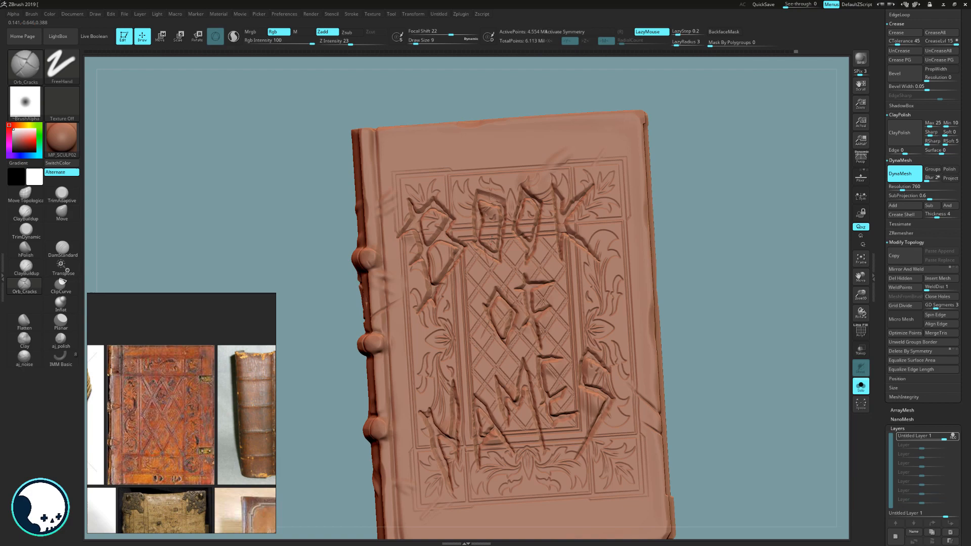
Carve scratches around the title on the front cover with the Orb_Cracks brush at draw size 18
{"action": "mouse_move", "coordinate": [491, 240]}
{"action": "right_mouse_down"}
{"action": "mouse_move", "coordinate": [476, 244]}
{"action": "mouse_move", "coordinate": [479, 397]}
{"action": "right_mouse_up"}
{"action": "key", "text": "bracketright"}
{"action": "key", "text": "bracketright"}
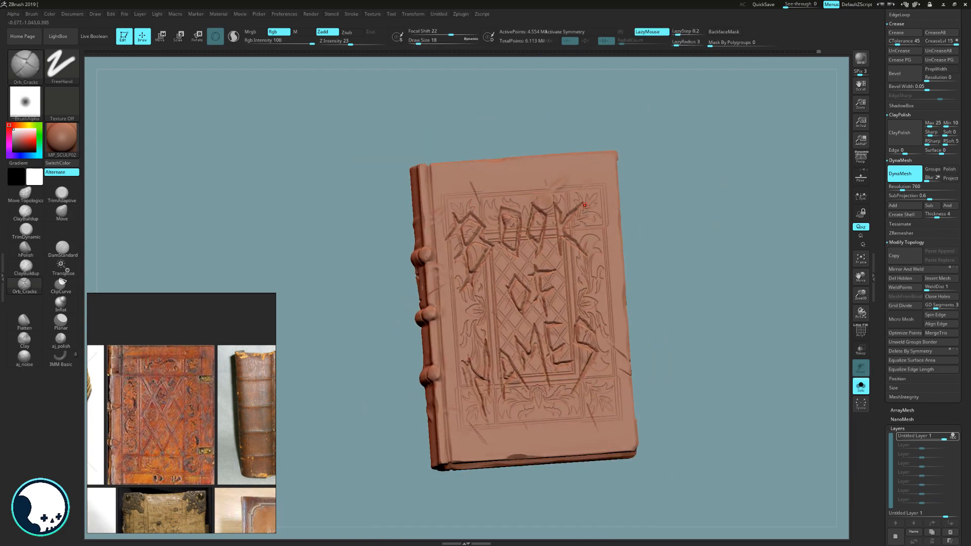
{"action": "right_click_drag", "start_coordinate": [585, 205], "coordinate": [501, 243]}
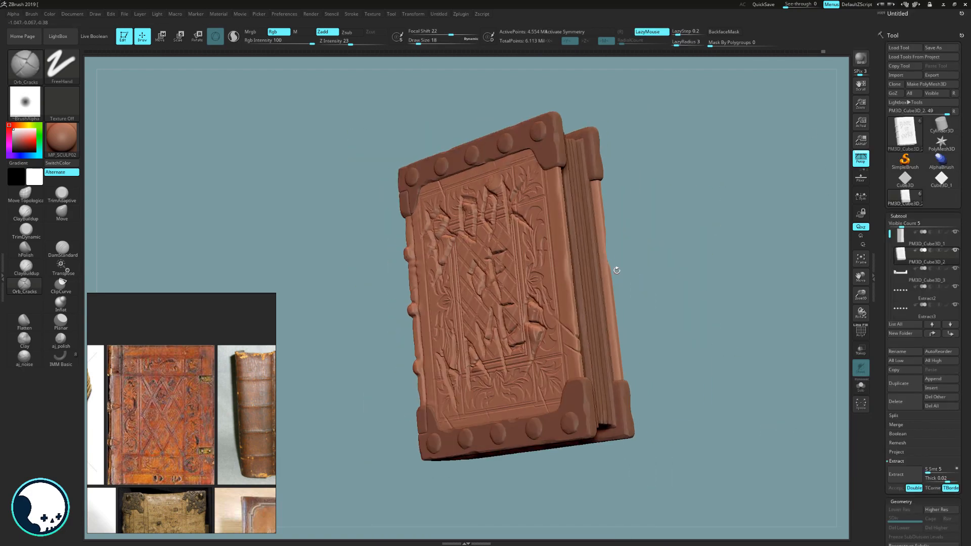
{"action": "right_click_drag", "start_coordinate": [616, 271], "coordinate": [591, 268]}
{"action": "right_click_drag", "start_coordinate": [670, 280], "coordinate": [679, 315]}
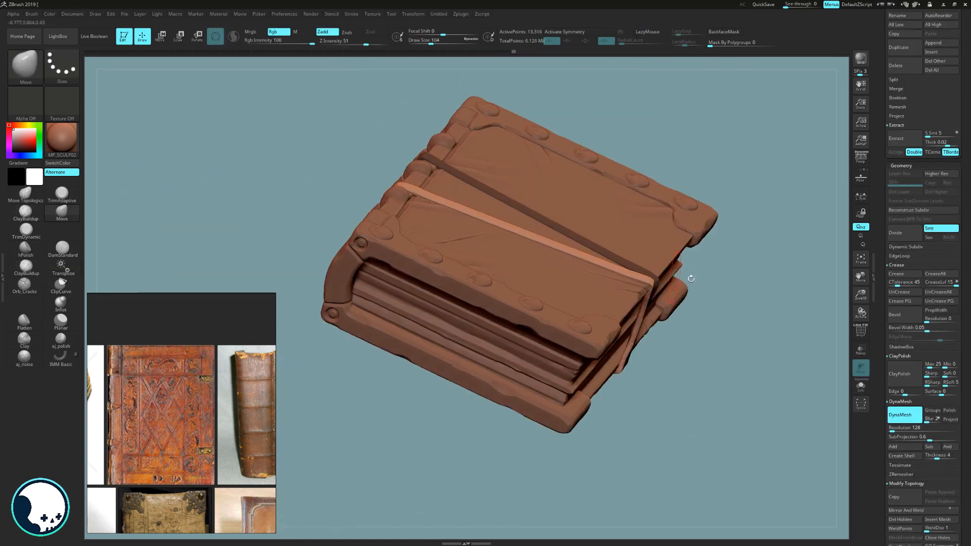
Bring up the ClayPolish settings and switch to the hPolish brush for the leather strap around the book
{"action": "scroll", "coordinate": [955, 292], "scroll_direction": "down", "scroll_amount": 10}
{"action": "scroll", "coordinate": [956, 292], "scroll_direction": "up", "scroll_amount": 8}
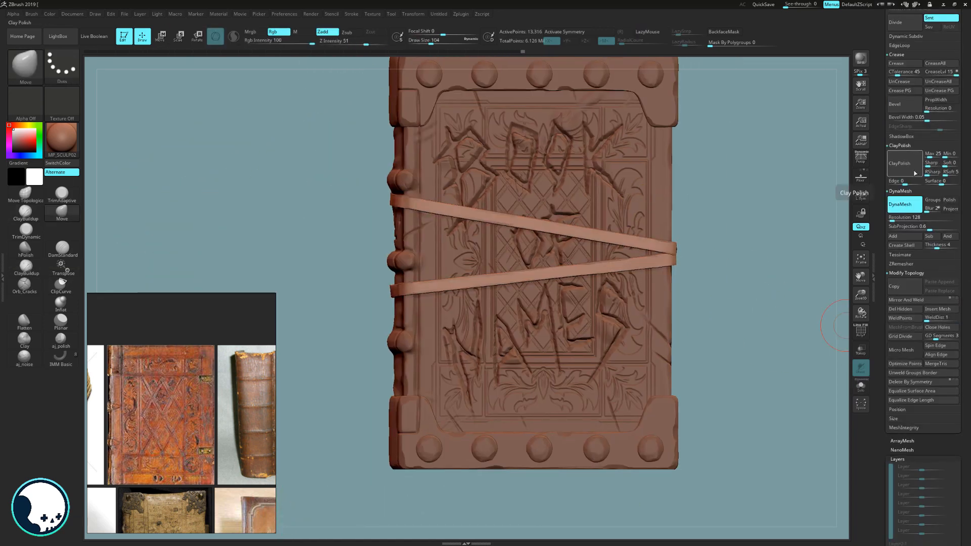
{"action": "key", "text": "b"}
{"action": "key", "text": "h"}
{"action": "key", "text": "p"}
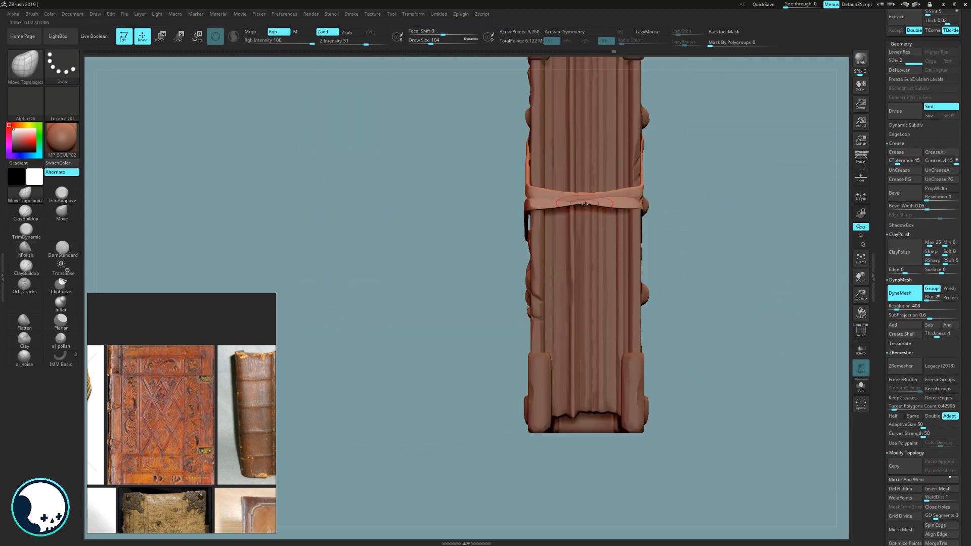
Pull the strap into shape where its bands meet over the page edges with the Move Topological brush
{"action": "left_click_drag", "start_coordinate": [430, 43], "coordinate": [444, 43]}
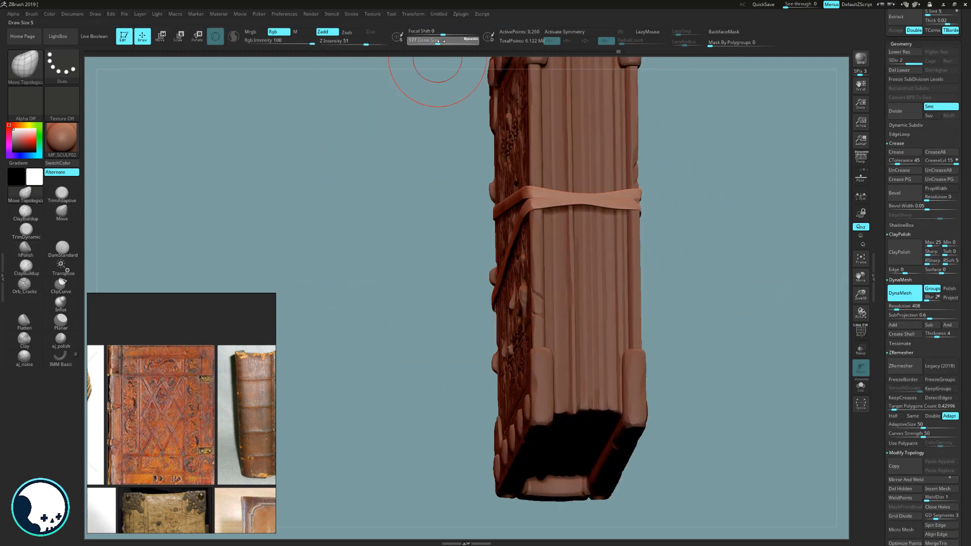
{"action": "mouse_move", "coordinate": [698, 283]}
{"action": "left_mouse_down"}
{"action": "mouse_move", "coordinate": [637, 155]}
{"action": "mouse_move", "coordinate": [698, 212]}
{"action": "mouse_move", "coordinate": [682, 199]}
{"action": "left_mouse_up"}
{"action": "left_click_drag", "start_coordinate": [965, 152], "coordinate": [910, 132]}
{"action": "left_click", "coordinate": [903, 124]}
{"action": "left_click_drag", "start_coordinate": [682, 199], "coordinate": [582, 152]}
{"action": "left_click_drag", "start_coordinate": [444, 42], "coordinate": [426, 43]}
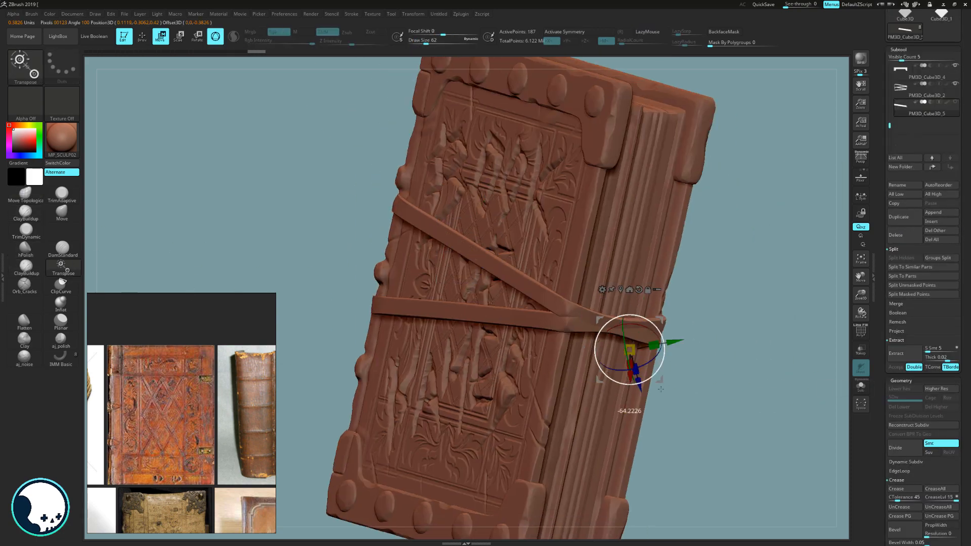
DynaMesh the loose strap end piece at resolution 408
{"action": "left_click_drag", "start_coordinate": [718, 284], "coordinate": [764, 273]}
{"action": "left_click_drag", "start_coordinate": [354, 336], "coordinate": [267, 333], "text": "alt"}
{"action": "left_click_drag", "start_coordinate": [965, 380], "coordinate": [964, 153]}
{"action": "left_click", "coordinate": [904, 403]}
{"action": "key", "text": "q"}
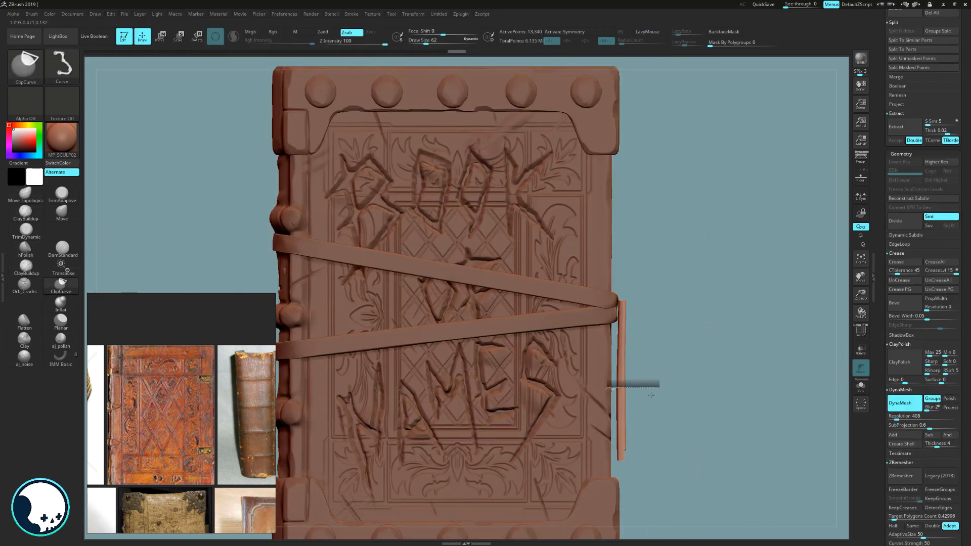
Trim the loose strap piece with ClipCurve and place it at the strap crossing as a tie end
{"action": "key", "text": "w"}
{"action": "mouse_move", "coordinate": [733, 273]}
{"action": "left_mouse_down"}
{"action": "mouse_move", "coordinate": [652, 258]}
{"action": "mouse_move", "coordinate": [759, 284]}
{"action": "left_mouse_up"}
{"action": "key", "text": "q"}
{"action": "left_click_drag", "start_coordinate": [763, 346], "coordinate": [677, 356], "text": "alt"}
{"action": "left_click_drag", "start_coordinate": [748, 323], "coordinate": [832, 216]}
Append a cube subtool and position it over the strap crossing as the base of the knot
{"action": "left_click_drag", "start_coordinate": [965, 126], "coordinate": [965, 519]}
{"action": "left_click", "coordinate": [933, 379]}
{"action": "left_click", "coordinate": [521, 243]}
{"action": "left_click", "coordinate": [926, 294]}
{"action": "key", "text": "w"}
{"action": "left_click_drag", "start_coordinate": [493, 270], "coordinate": [622, 238]}
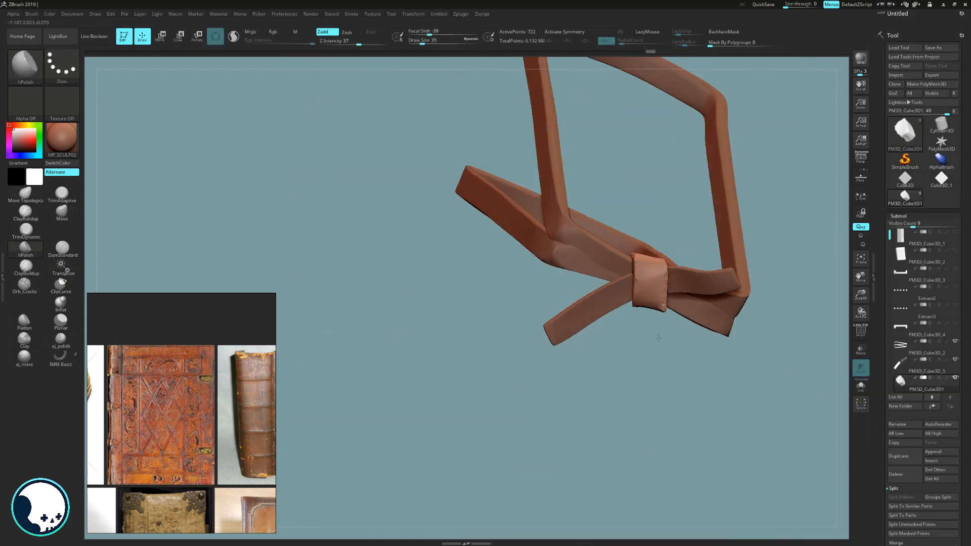
Shape the knot cube around the tie ends with the Move brush and divide it once
{"action": "left_click_drag", "start_coordinate": [658, 338], "coordinate": [629, 238], "text": "shift"}
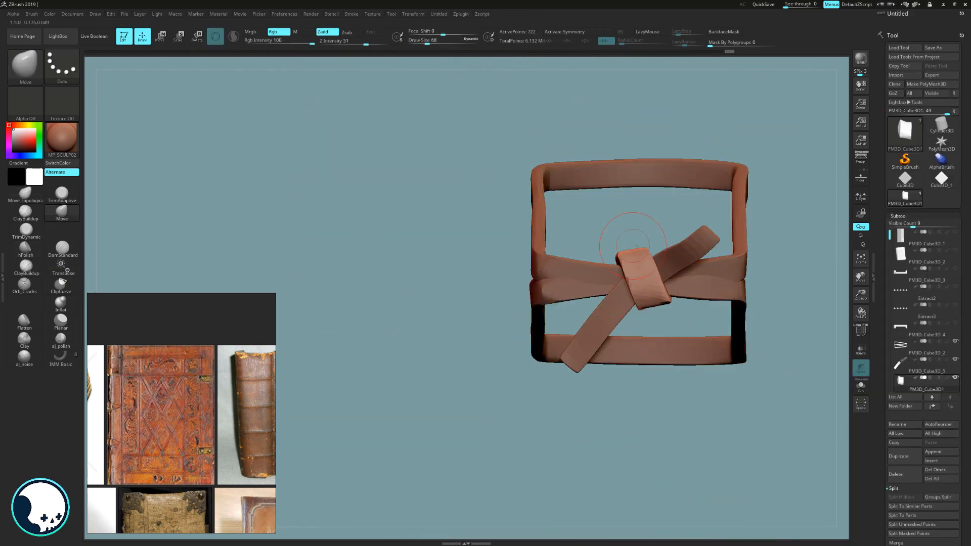
{"action": "left_click_drag", "start_coordinate": [768, 283], "coordinate": [793, 384], "text": "shift"}
{"action": "left_click_drag", "start_coordinate": [965, 379], "coordinate": [965, 127]}
{"action": "left_click", "coordinate": [903, 441]}
{"action": "left_click_drag", "start_coordinate": [793, 430], "coordinate": [758, 303]}
Duplicate the knot piece and rotate the copy so it crosses over the first one
{"action": "key", "text": "ctrl+shift+d"}
{"action": "key", "text": "w"}
{"action": "mouse_move", "coordinate": [642, 252]}
{"action": "left_mouse_down"}
{"action": "mouse_move", "coordinate": [632, 228]}
{"action": "mouse_move", "coordinate": [649, 270]}
{"action": "left_mouse_up"}
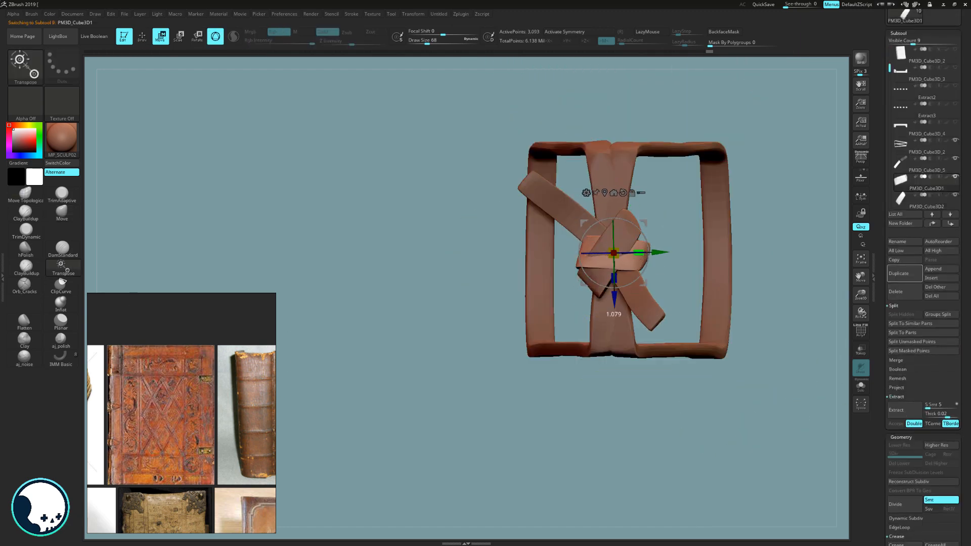
{"action": "key", "text": "q"}
{"action": "mouse_move", "coordinate": [718, 385]}
{"action": "left_mouse_down"}
{"action": "mouse_move", "coordinate": [667, 415]}
{"action": "mouse_move", "coordinate": [625, 369]}
{"action": "left_mouse_up"}
Merge both knot pieces and the tie ends down with the long strap into a single subtool
{"action": "left_click", "coordinate": [926, 182]}
{"action": "left_click", "coordinate": [896, 360]}
{"action": "left_click", "coordinate": [901, 369]}
{"action": "left_click_drag", "start_coordinate": [965, 379], "coordinate": [965, 187]}
{"action": "left_click", "coordinate": [904, 382]}
{"action": "left_click", "coordinate": [592, 235], "text": "alt"}
{"action": "left_click_drag", "start_coordinate": [758, 238], "coordinate": [739, 282]}
{"action": "left_click", "coordinate": [901, 416]}
{"action": "left_click", "coordinate": [902, 416]}
Show all the book's parts again around the tied strap and check the fit from several angles
{"action": "left_click_drag", "start_coordinate": [803, 284], "coordinate": [759, 395]}
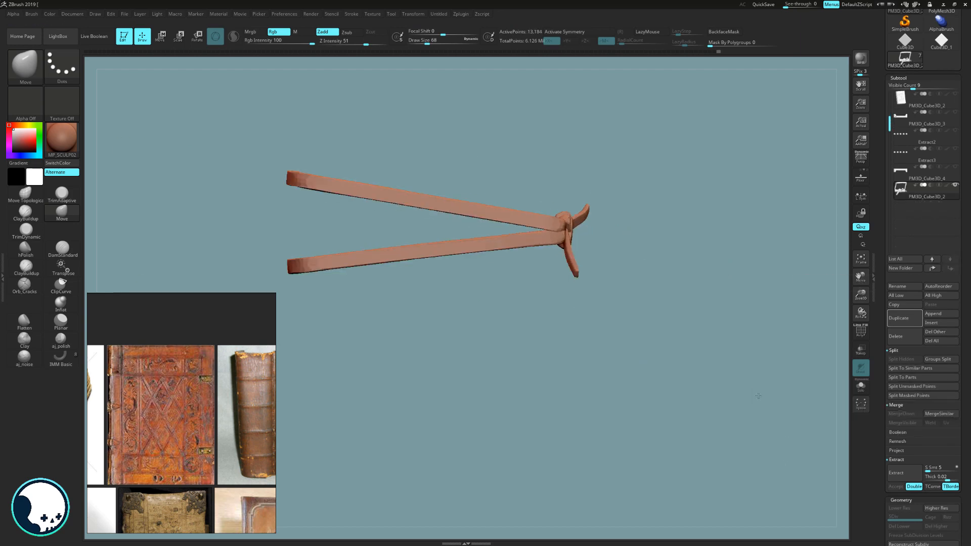
{"action": "left_click", "coordinate": [954, 188]}
{"action": "mouse_move", "coordinate": [788, 303]}
{"action": "left_mouse_down"}
{"action": "mouse_move", "coordinate": [763, 275]}
{"action": "mouse_move", "coordinate": [728, 359]}
{"action": "left_mouse_up"}
{"action": "left_click_drag", "start_coordinate": [600, 314], "coordinate": [624, 248]}
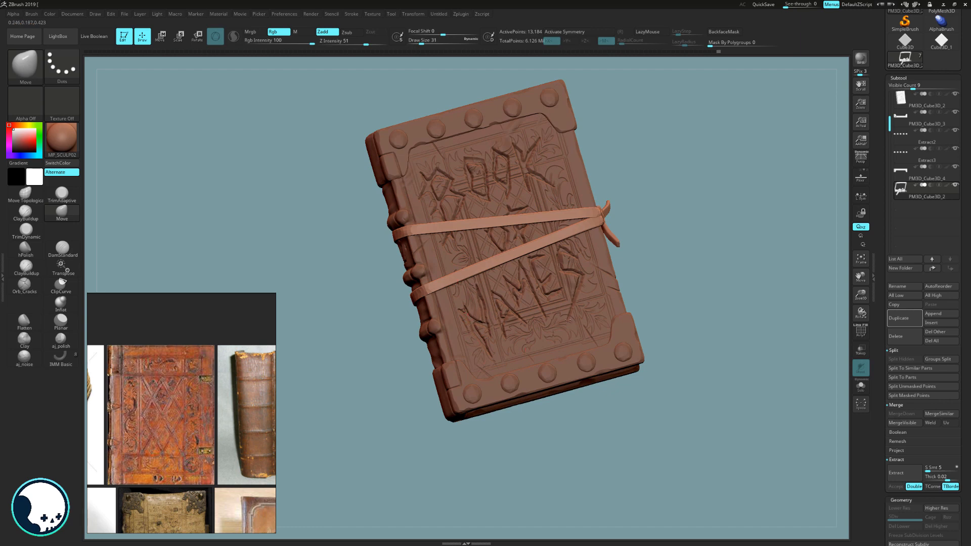
{"action": "left_click_drag", "start_coordinate": [720, 249], "coordinate": [743, 245]}
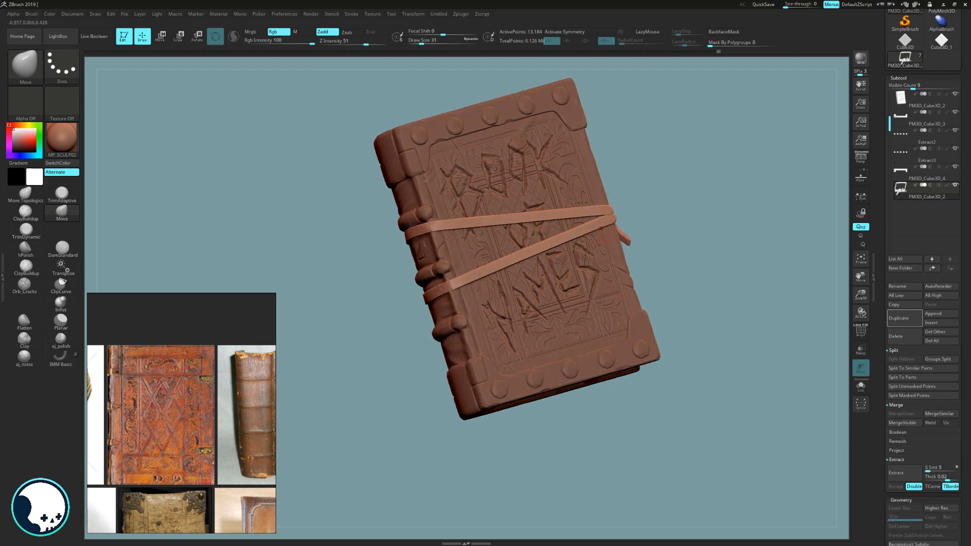
{"action": "right_click_drag", "start_coordinate": [586, 272], "coordinate": [541, 307]}
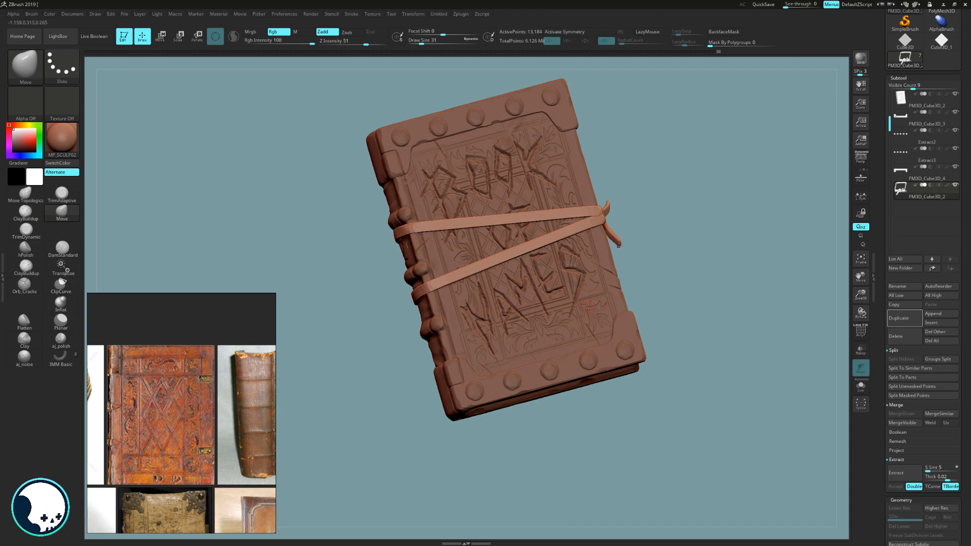
Mask drip shapes running down from the title letters on the front cover
{"action": "left_click", "coordinate": [537, 306], "text": "alt"}
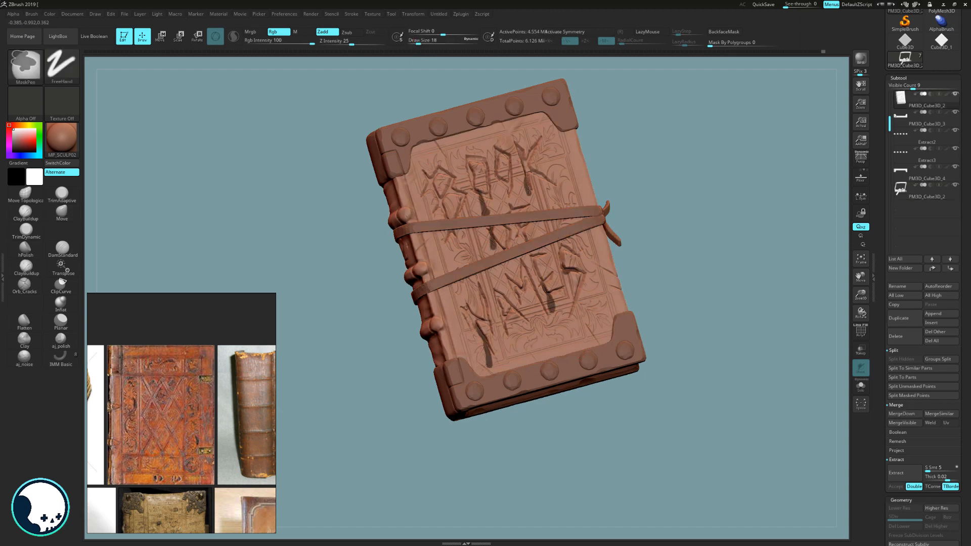
{"action": "left_click_drag", "start_coordinate": [431, 180], "coordinate": [436, 204], "text": "ctrl"}
{"action": "right_click_drag", "start_coordinate": [672, 230], "coordinate": [664, 235]}
Extract the masked drips with a thickness of 0.02 and accept them as a separate subtool
{"action": "left_click_drag", "start_coordinate": [963, 384], "coordinate": [963, 232]}
{"action": "left_click", "coordinate": [896, 321]}
{"action": "left_click", "coordinate": [895, 335]}
Select the extracted drips, smooth them with the Smooth Stronger brush and expand the Deformation settings
{"action": "left_click", "coordinate": [549, 298], "text": "alt"}
{"action": "left_click_drag", "start_coordinate": [906, 455], "coordinate": [906, 227]}
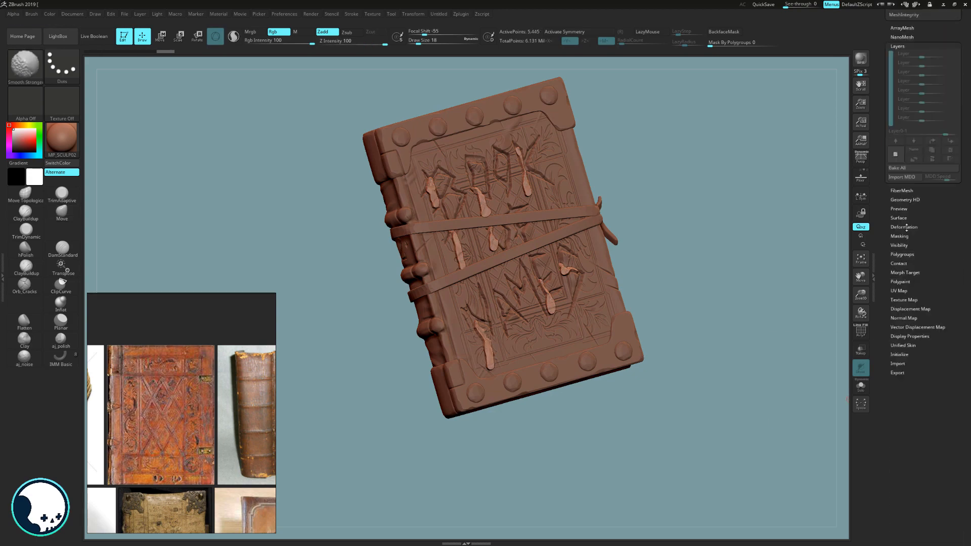
{"action": "left_click", "coordinate": [904, 227]}
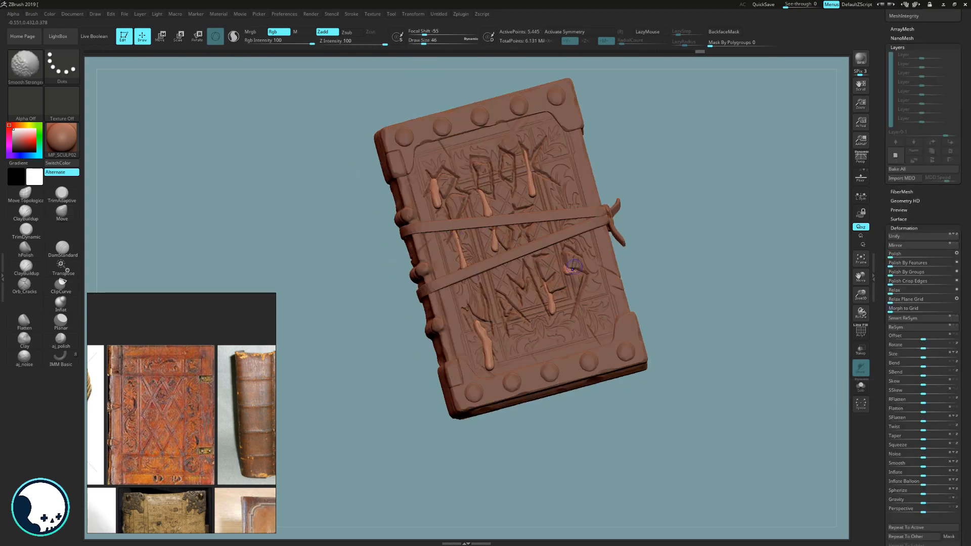
{"action": "mouse_move", "coordinate": [573, 268]}
{"action": "right_mouse_down"}
{"action": "mouse_move", "coordinate": [673, 268]}
{"action": "mouse_move", "coordinate": [672, 328]}
{"action": "mouse_move", "coordinate": [578, 328]}
{"action": "right_mouse_up"}
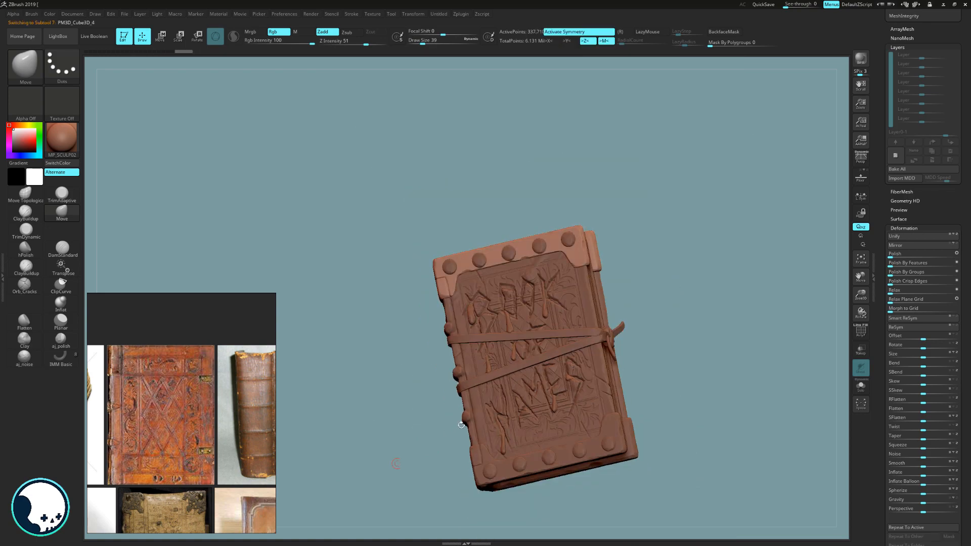
Turn off symmetry for the studded cover binding so its sides can be shaped independently
{"action": "mouse_move", "coordinate": [392, 462]}
{"action": "right_mouse_down"}
{"action": "mouse_move", "coordinate": [557, 253]}
{"action": "mouse_move", "coordinate": [613, 128]}
{"action": "mouse_move", "coordinate": [698, 129]}
{"action": "right_mouse_up"}
{"action": "key", "text": "x"}
{"action": "mouse_move", "coordinate": [698, 129]}
{"action": "right_mouse_down", "text": "ctrl"}
{"action": "mouse_move", "coordinate": [698, 202]}
{"action": "mouse_move", "coordinate": [581, 253]}
{"action": "mouse_move", "coordinate": [526, 371]}
{"action": "mouse_move", "coordinate": [556, 303]}
{"action": "mouse_move", "coordinate": [658, 253]}
{"action": "mouse_move", "coordinate": [609, 192]}
{"action": "mouse_move", "coordinate": [500, 323]}
{"action": "mouse_move", "coordinate": [449, 441]}
{"action": "mouse_move", "coordinate": [445, 399]}
{"action": "right_mouse_up", "text": "ctrl"}
{"action": "mouse_move", "coordinate": [442, 481]}
{"action": "right_mouse_down"}
{"action": "mouse_move", "coordinate": [428, 468]}
{"action": "mouse_move", "coordinate": [730, 189]}
{"action": "mouse_move", "coordinate": [622, 304]}
{"action": "mouse_move", "coordinate": [674, 273]}
{"action": "mouse_move", "coordinate": [604, 256]}
{"action": "mouse_move", "coordinate": [619, 265]}
{"action": "right_mouse_up"}
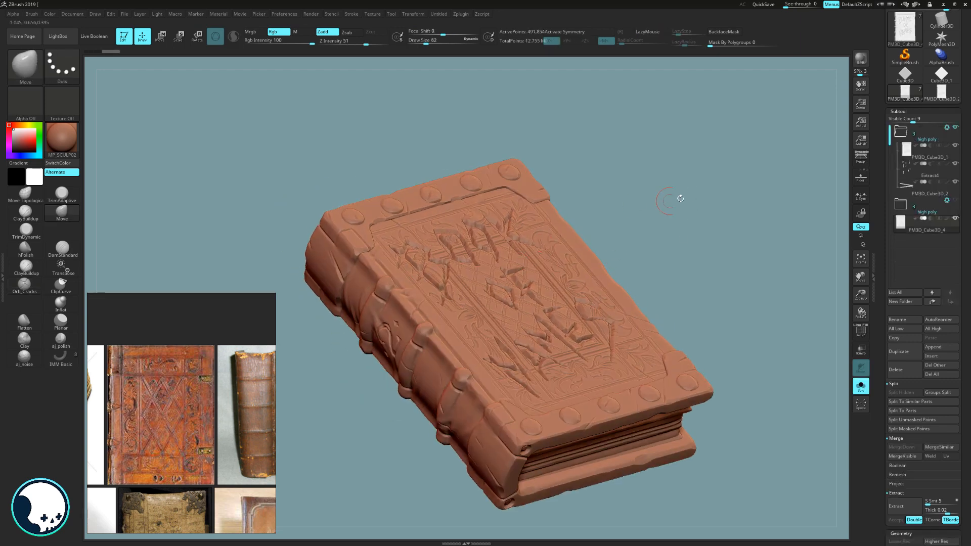
Select the strap subtool in the high poly folder and examine its wireframe and polygroups on their own
{"action": "right_click_drag", "start_coordinate": [680, 199], "coordinate": [715, 162]}
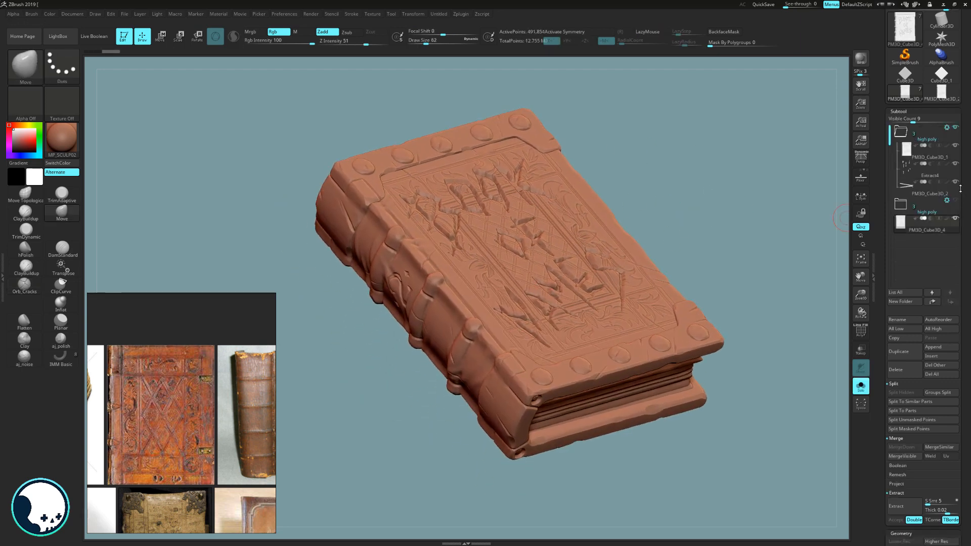
{"action": "left_click", "coordinate": [899, 190]}
{"action": "key", "text": "f"}
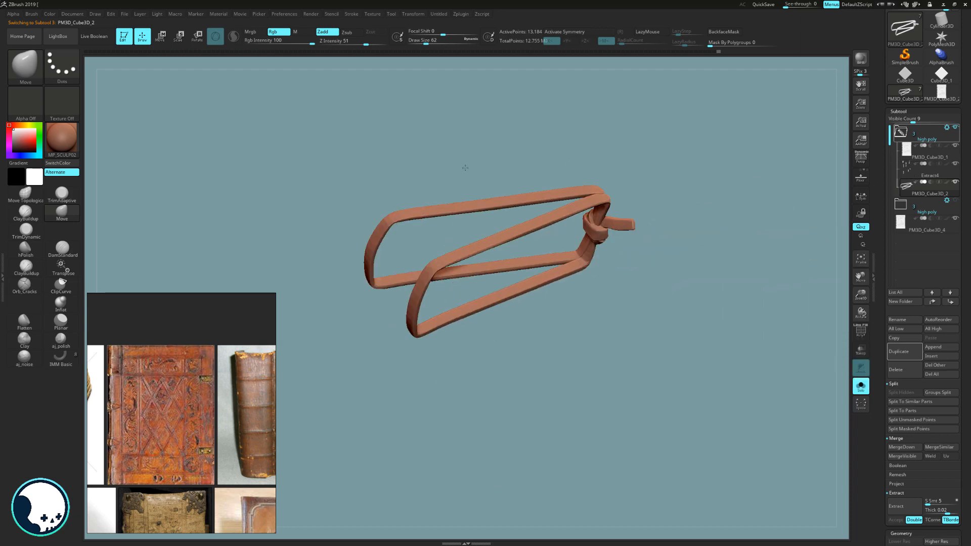
{"action": "right_click_drag", "start_coordinate": [633, 162], "coordinate": [577, 175]}
{"action": "left_click", "coordinate": [861, 331]}
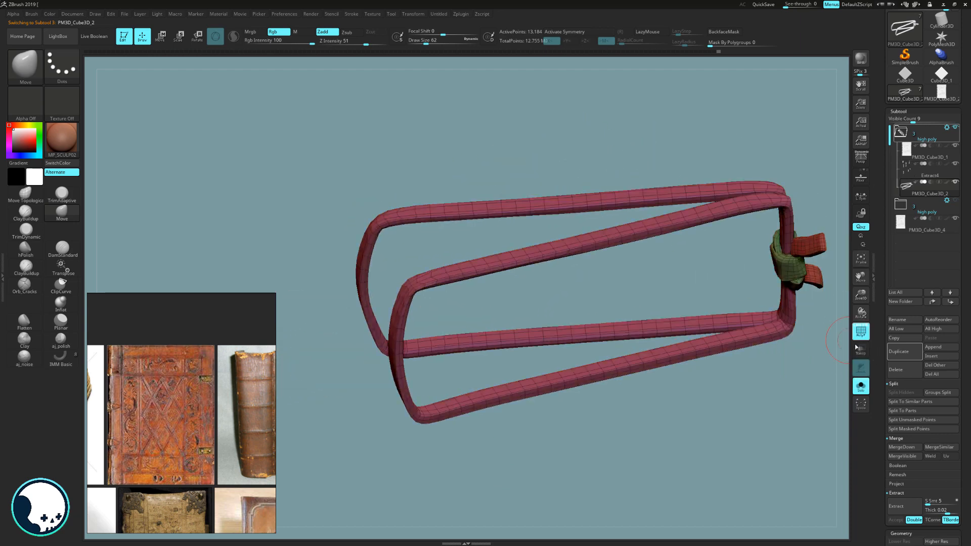
{"action": "left_click", "coordinate": [861, 333]}
{"action": "right_click_drag", "start_coordinate": [761, 146], "coordinate": [660, 148]}
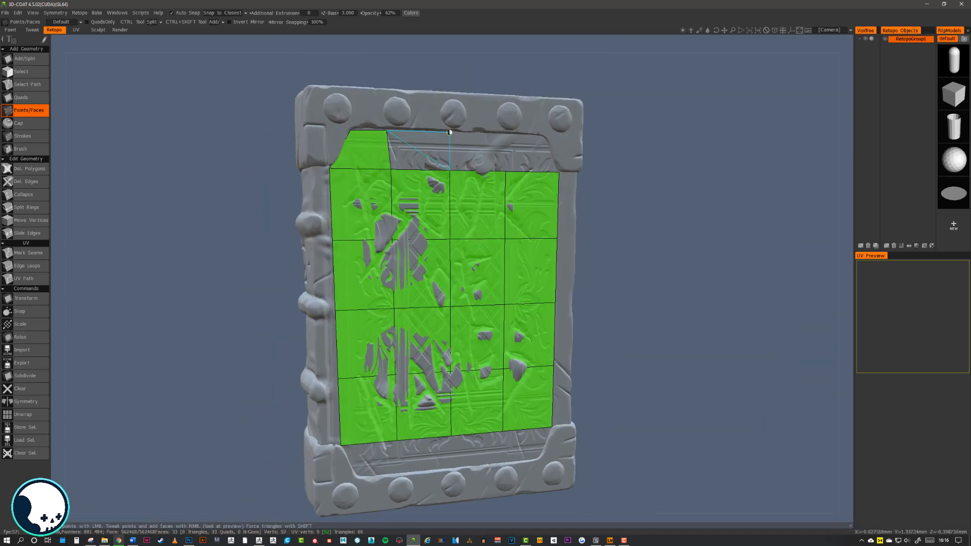
Switch to 3D-Coat and extend the retopology quads over the cover panel's upper and lower edges up to the bindings
{"action": "right_click", "coordinate": [528, 301]}
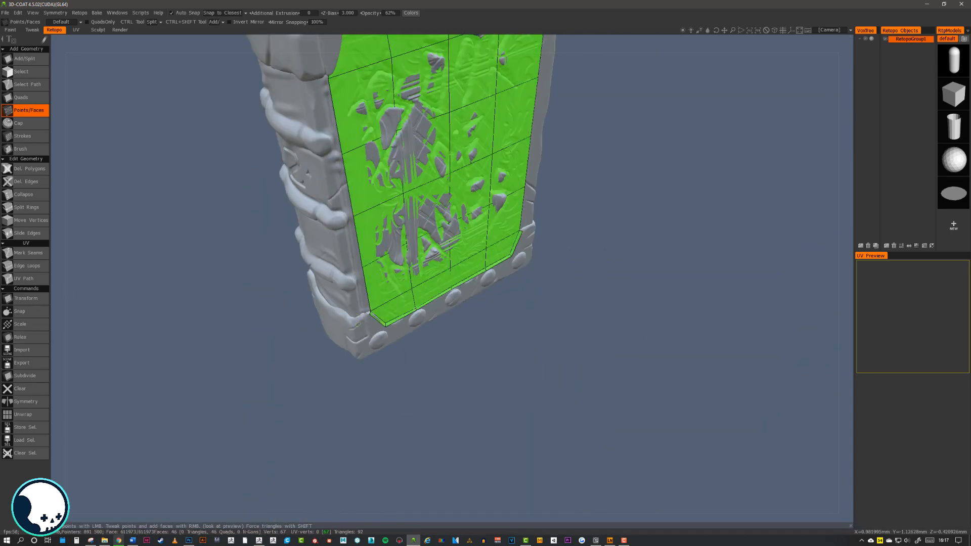
{"action": "left_click", "coordinate": [32, 232]}
{"action": "left_click", "coordinate": [29, 110]}
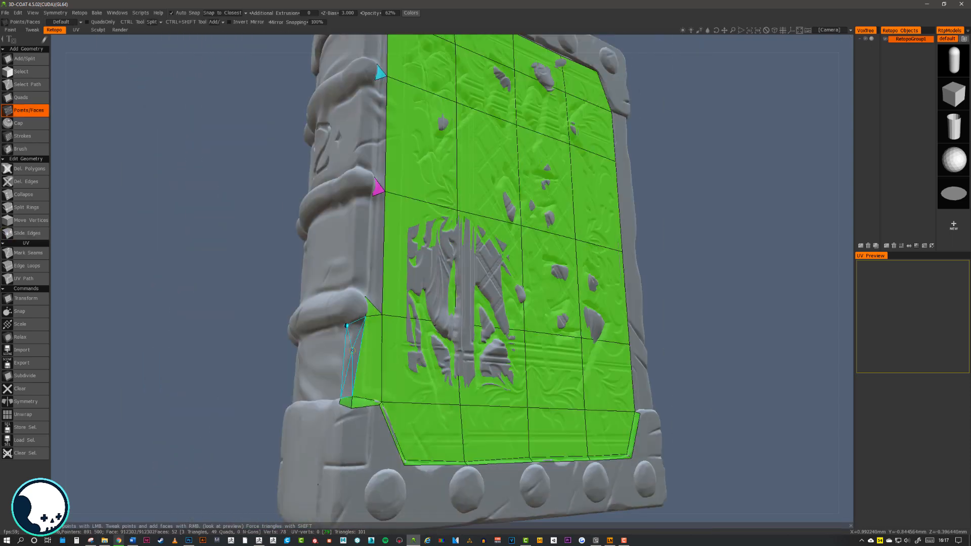
Add retopology faces along the cover's spine-side edge around the ends of the raised spine bands
{"action": "right_click", "coordinate": [352, 358]}
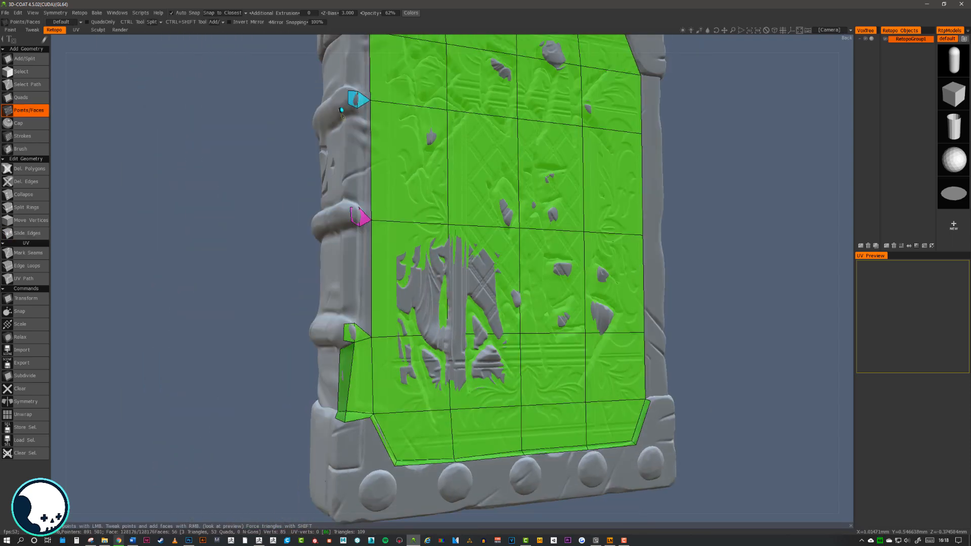
{"action": "right_click", "coordinate": [349, 118]}
{"action": "left_click", "coordinate": [343, 243]}
{"action": "right_click", "coordinate": [360, 315]}
{"action": "left_click_drag", "start_coordinate": [360, 315], "coordinate": [340, 328], "text": "alt"}
Adjust the Z-Bias of the retopology mesh and fill the gap between the band ends with faces
{"action": "left_click", "coordinate": [25, 59]}
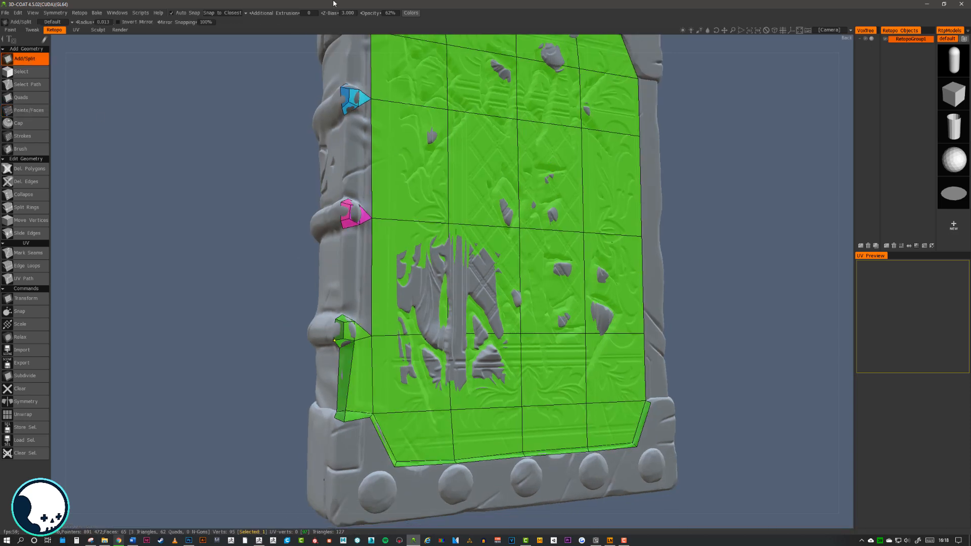
{"action": "left_click_drag", "start_coordinate": [336, 13], "coordinate": [365, 13]}
{"action": "middle_click_drag", "start_coordinate": [346, 127], "coordinate": [352, 252], "text": "alt"}
{"action": "left_click", "coordinate": [28, 110]}
{"action": "right_click", "coordinate": [373, 284]}
Add polygons with Add/Split from the uppermost spine band to the upper corner binding along the cover edge
{"action": "left_click", "coordinate": [25, 59]}
{"action": "left_click_drag", "start_coordinate": [304, 202], "coordinate": [344, 202], "text": "alt"}
{"action": "left_click", "coordinate": [379, 143]}
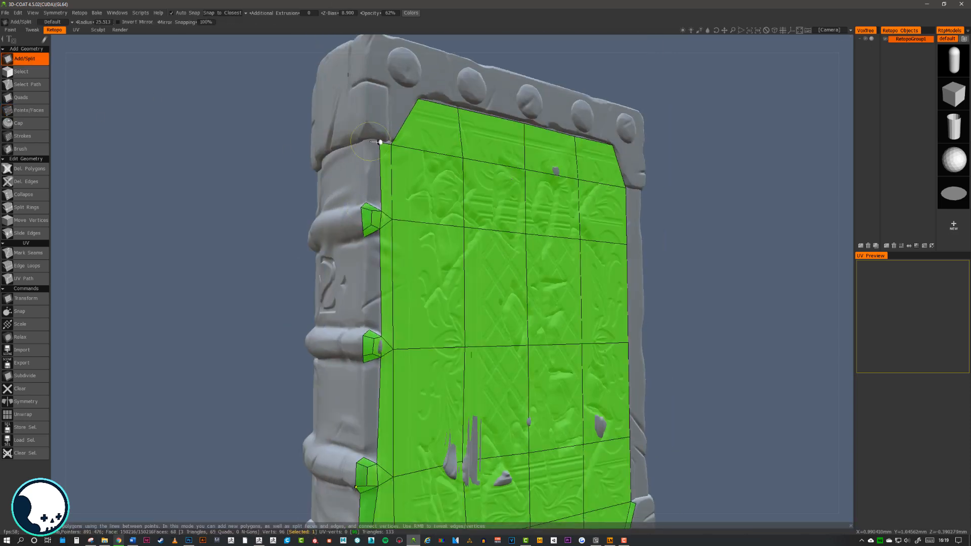
{"action": "left_click", "coordinate": [388, 132]}
{"action": "left_click_drag", "start_coordinate": [388, 132], "coordinate": [354, 147], "text": "alt"}
{"action": "left_click", "coordinate": [403, 122]}
{"action": "left_click", "coordinate": [695, 155]}
Place Points/Faces points across the three raised bands on the spine and fill them with retopology faces
{"action": "left_click_drag", "start_coordinate": [716, 153], "coordinate": [581, 230], "text": "alt"}
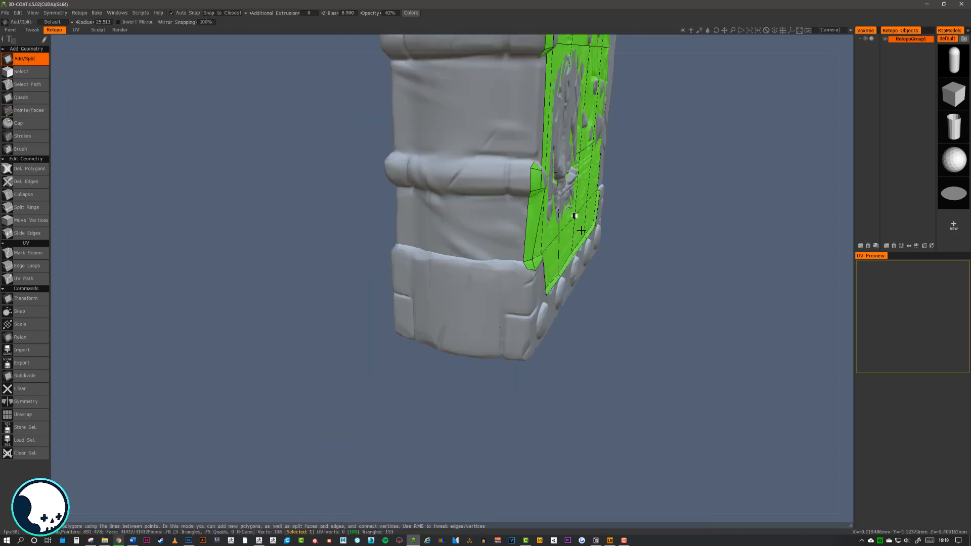
{"action": "middle_click_drag", "start_coordinate": [581, 229], "coordinate": [588, 247], "text": "alt"}
{"action": "left_click", "coordinate": [531, 282]}
{"action": "left_click_drag", "start_coordinate": [531, 281], "coordinate": [607, 283], "text": "alt"}
{"action": "middle_click_drag", "start_coordinate": [444, 212], "coordinate": [444, 324], "text": "alt"}
{"action": "left_click", "coordinate": [29, 110]}
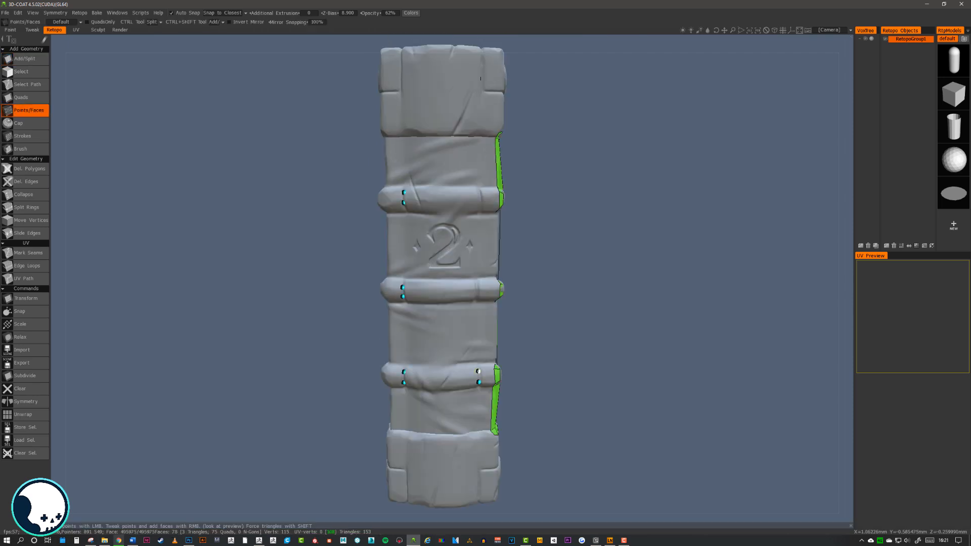
{"action": "left_click", "coordinate": [478, 372]}
{"action": "left_click", "coordinate": [478, 286]}
{"action": "left_click", "coordinate": [481, 194]}
{"action": "right_click", "coordinate": [441, 199]}
Split the spine's face strips lengthwise and across the raised bands with Split Rings
{"action": "left_click", "coordinate": [26, 207]}
{"action": "left_click", "coordinate": [440, 292]}
{"action": "left_click", "coordinate": [440, 378]}
{"action": "left_click", "coordinate": [29, 110]}
{"action": "left_click", "coordinate": [27, 207]}
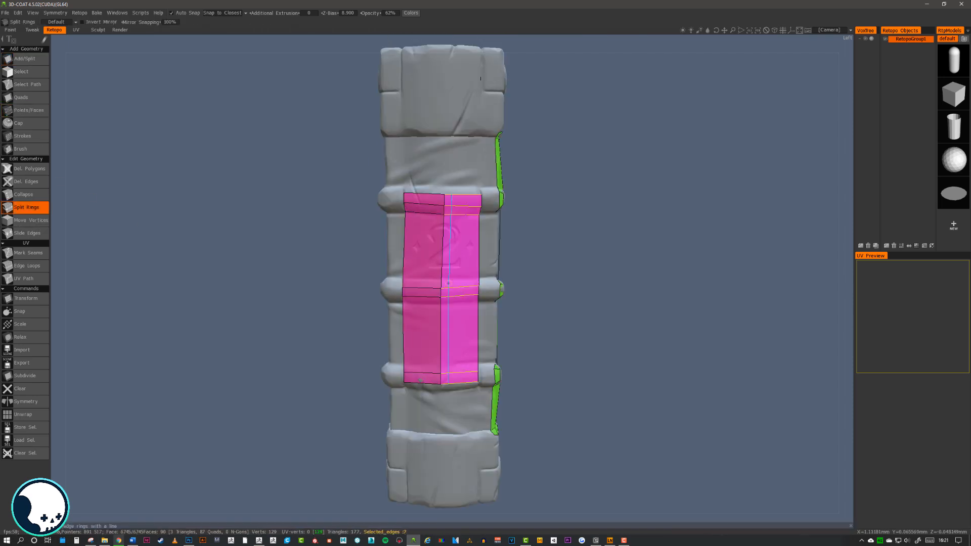
{"action": "left_click", "coordinate": [423, 211]}
Extend the spine's face strips with Points/Faces up to the upper binding and down to the lower binding
{"action": "left_click", "coordinate": [29, 111]}
{"action": "middle_click_drag", "start_coordinate": [444, 354], "coordinate": [443, 245], "text": "alt"}
{"action": "left_click", "coordinate": [403, 286]}
{"action": "middle_click_drag", "start_coordinate": [444, 192], "coordinate": [443, 397], "text": "alt"}
{"action": "right_click", "coordinate": [448, 240]}
{"action": "left_click", "coordinate": [414, 211]}
{"action": "middle_click_drag", "start_coordinate": [450, 210], "coordinate": [450, 96], "text": "alt"}
Fill the gaps between the spine strips and both cover edges with faces, including around the band ends
{"action": "left_click_drag", "start_coordinate": [449, 96], "coordinate": [374, 147], "text": "alt"}
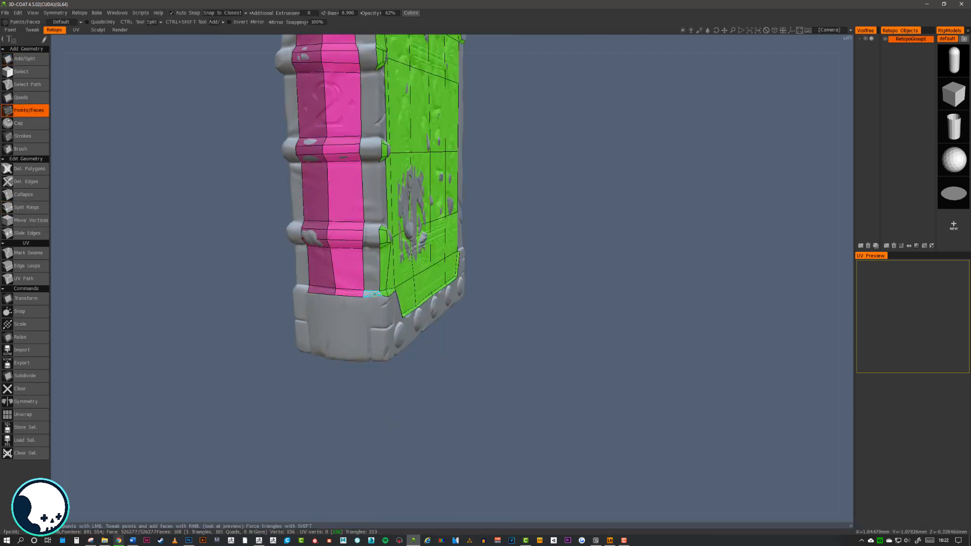
{"action": "right_click", "coordinate": [374, 147]}
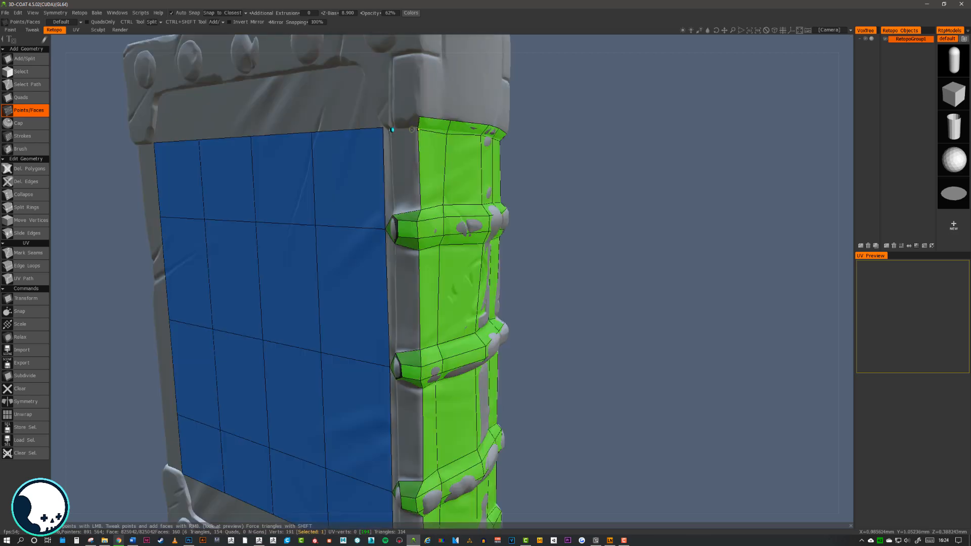
{"action": "middle_click_drag", "start_coordinate": [420, 314], "coordinate": [445, 108], "text": "alt"}
{"action": "right_click", "coordinate": [430, 368]}
{"action": "right_click", "coordinate": [438, 334]}
{"action": "middle_click_drag", "start_coordinate": [438, 284], "coordinate": [475, 431], "text": "alt"}
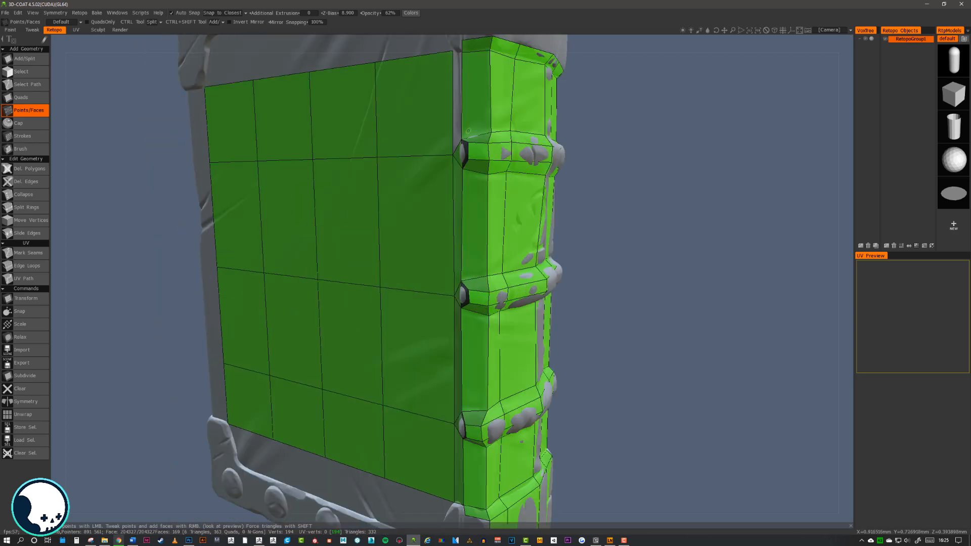
Place points along the inner edge of the back cover's upper binding, starting from its spine-side corner
{"action": "left_click_drag", "start_coordinate": [475, 303], "coordinate": [479, 158], "text": "alt"}
{"action": "scroll", "coordinate": [479, 158], "scroll_direction": "down", "scroll_amount": 3}
{"action": "middle_click_drag", "start_coordinate": [479, 158], "coordinate": [521, 148], "text": "alt"}
{"action": "left_click", "coordinate": [525, 148]}
{"action": "left_click", "coordinate": [520, 154]}
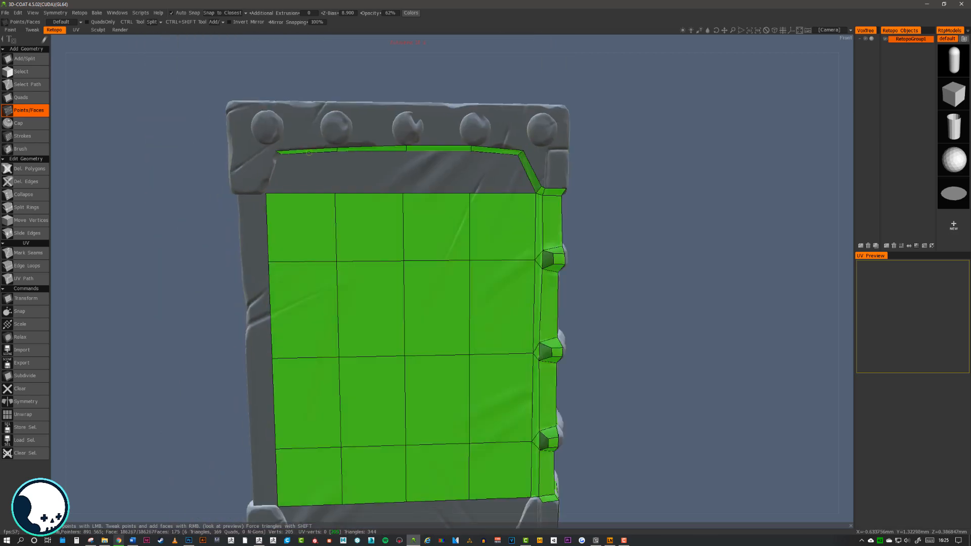
Add faces around the upper binding's outer corner and down the upper part of the back cover's opening edge
{"action": "middle_click_drag", "start_coordinate": [308, 152], "coordinate": [364, 165], "text": "alt"}
{"action": "left_click", "coordinate": [317, 198]}
{"action": "right_click", "coordinate": [326, 183]}
{"action": "left_click_drag", "start_coordinate": [326, 183], "coordinate": [386, 183], "text": "alt"}
{"action": "scroll", "coordinate": [385, 199], "scroll_direction": "up", "scroll_amount": 2}
{"action": "right_click", "coordinate": [369, 150]}
{"action": "middle_click_drag", "start_coordinate": [386, 268], "coordinate": [416, 155], "text": "alt"}
{"action": "right_click", "coordinate": [408, 157]}
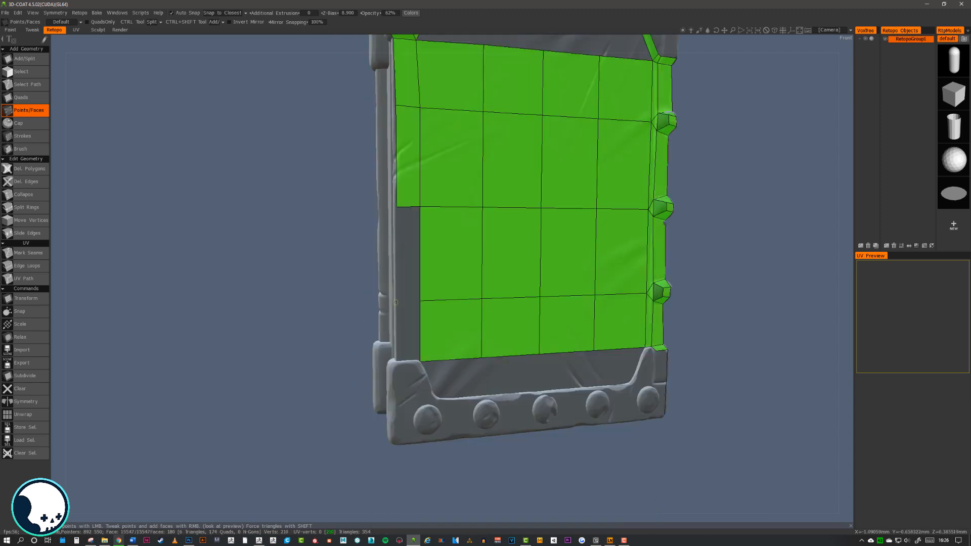
Continue the back cover's opening-edge faces down to the corner of the lower binding
{"action": "right_click", "coordinate": [395, 303]}
{"action": "right_click", "coordinate": [397, 359]}
{"action": "left_click_drag", "start_coordinate": [397, 359], "coordinate": [360, 354], "text": "alt"}
{"action": "left_click", "coordinate": [378, 353]}
{"action": "middle_click_drag", "start_coordinate": [643, 350], "coordinate": [603, 393], "text": "alt"}
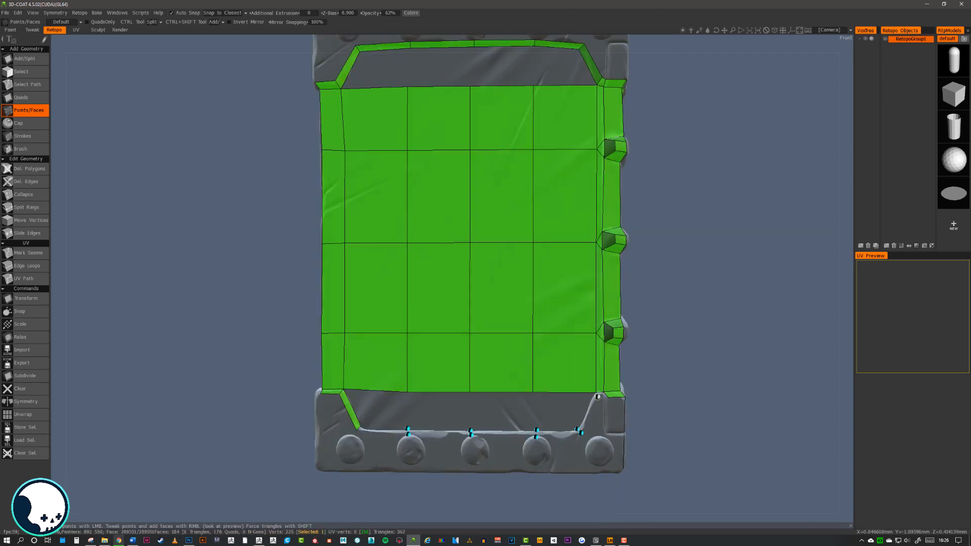
Fill the inner edge of the back cover's lower binding with faces up to its spine-side corner
{"action": "left_click_drag", "start_coordinate": [601, 396], "coordinate": [627, 402], "text": "alt"}
{"action": "right_click", "coordinate": [603, 409]}
{"action": "right_click", "coordinate": [531, 432]}
{"action": "left_click_drag", "start_coordinate": [485, 433], "coordinate": [450, 399], "text": "alt"}
Add retopology polygons with Add/Split and Points/Faces over the page block's upper end
{"action": "left_click", "coordinate": [24, 58]}
{"action": "left_click", "coordinate": [392, 357]}
{"action": "left_click", "coordinate": [392, 398]}
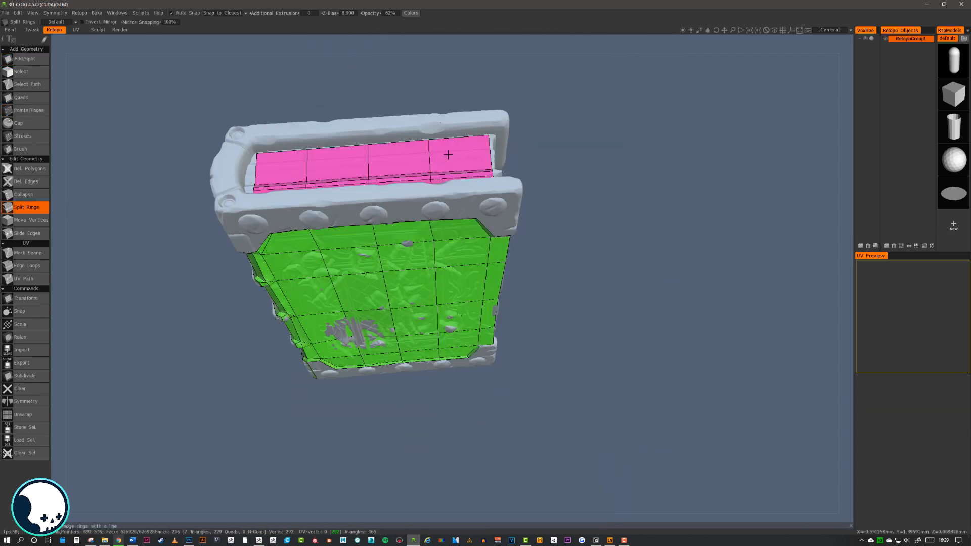
{"action": "left_click", "coordinate": [24, 110]}
{"action": "left_click_drag", "start_coordinate": [435, 228], "coordinate": [548, 351], "text": "alt"}
Cover the page block's lower end with an Add/Split polygon and divide it using Split Rings
{"action": "left_click", "coordinate": [25, 58]}
{"action": "left_click", "coordinate": [260, 323]}
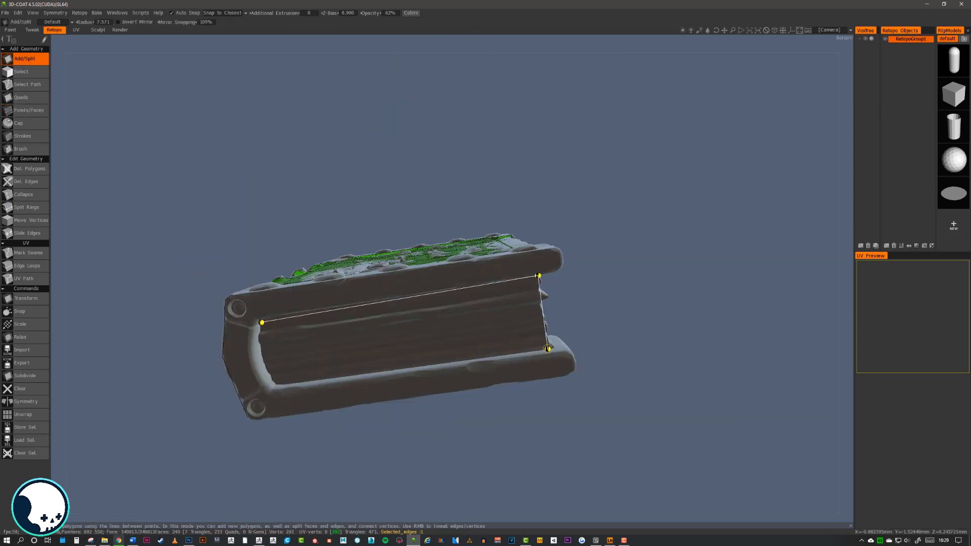
{"action": "left_click", "coordinate": [279, 349]}
{"action": "left_click", "coordinate": [26, 207]}
{"action": "left_click", "coordinate": [450, 464]}
{"action": "left_click_drag", "start_coordinate": [108, 204], "coordinate": [560, 361], "text": "alt"}
{"action": "left_click", "coordinate": [560, 360]}
Place points across the spine part of the lower binding and fill it with faces
{"action": "left_click", "coordinate": [28, 109]}
{"action": "left_click_drag", "start_coordinate": [324, 253], "coordinate": [557, 354], "text": "alt"}
{"action": "left_click", "coordinate": [412, 249]}
{"action": "left_click", "coordinate": [442, 249]}
{"action": "left_click", "coordinate": [457, 250]}
{"action": "left_click", "coordinate": [468, 249]}
{"action": "right_click", "coordinate": [472, 199]}
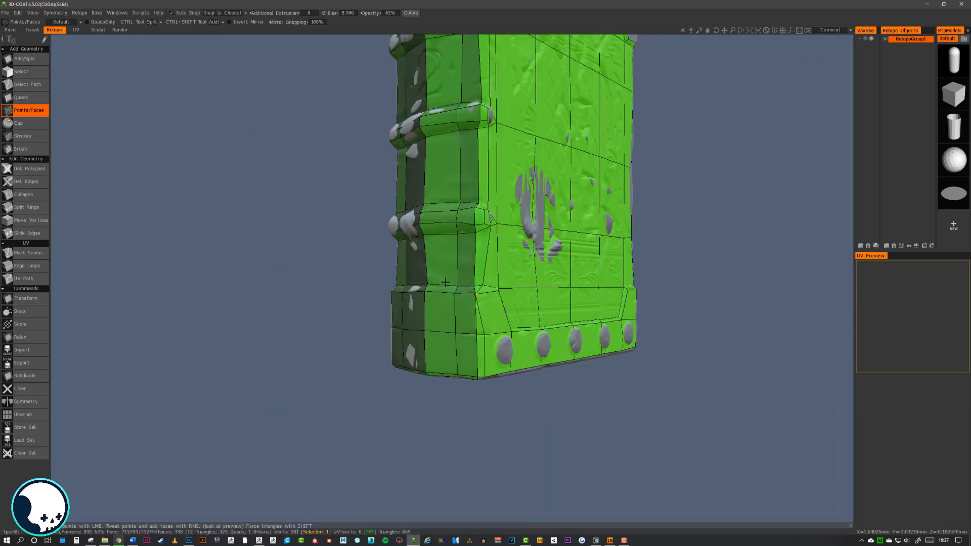
Split the front cover's lower binding faces and fill the remaining rim around the book's lower end
{"action": "left_click_drag", "start_coordinate": [556, 354], "coordinate": [635, 357], "text": "alt"}
{"action": "right_click", "coordinate": [699, 287]}
{"action": "left_click", "coordinate": [635, 358], "text": "ctrl+shift"}
{"action": "left_click", "coordinate": [474, 363], "text": "ctrl+shift"}
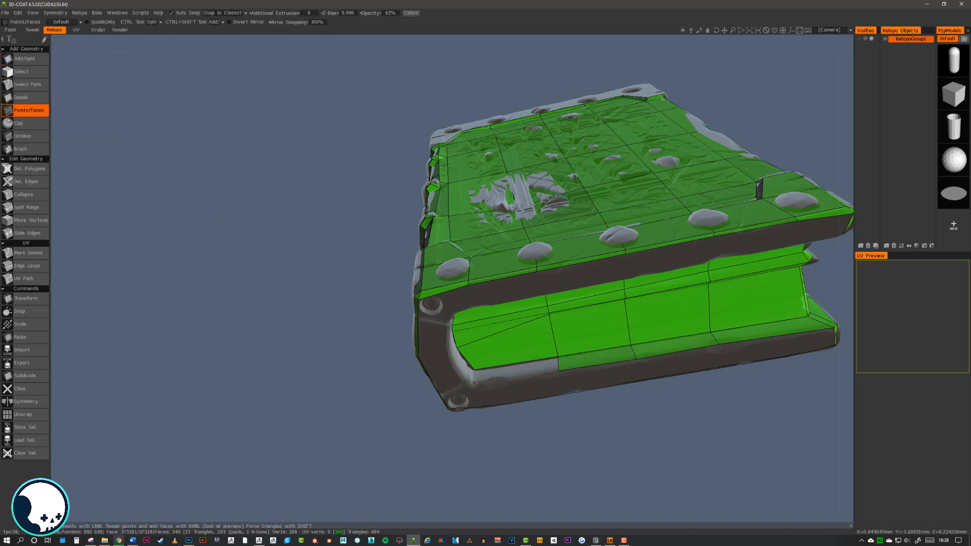
{"action": "left_click_drag", "start_coordinate": [475, 363], "coordinate": [344, 246], "text": "alt"}
{"action": "right_click", "coordinate": [262, 246]}
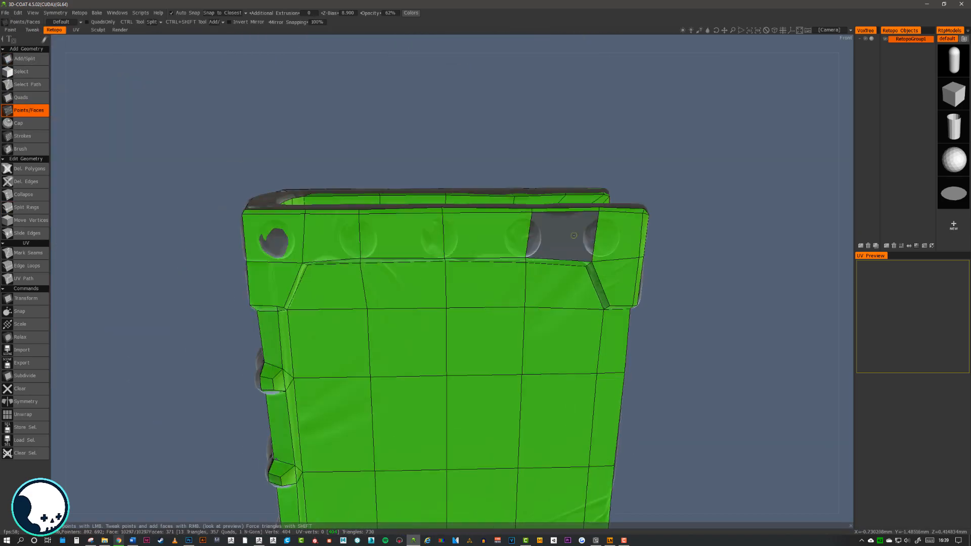
Fill the missing faces over the studded lower binding on the back cover and its neighbouring edges
{"action": "right_click", "coordinate": [573, 236]}
{"action": "left_click_drag", "start_coordinate": [573, 235], "coordinate": [548, 362], "text": "alt"}
{"action": "scroll", "coordinate": [548, 362], "scroll_direction": "up", "scroll_amount": 3}
{"action": "middle_click_drag", "start_coordinate": [548, 362], "coordinate": [494, 200], "text": "alt"}
{"action": "right_click", "coordinate": [575, 205]}
{"action": "scroll", "coordinate": [389, 230], "scroll_direction": "down", "scroll_amount": 5}
{"action": "left_click_drag", "start_coordinate": [574, 205], "coordinate": [478, 225], "text": "alt"}
{"action": "right_click", "coordinate": [440, 217]}
{"action": "right_click", "coordinate": [334, 220]}
Build faces over the back cover's studded upper binding, from the spine side towards the outer corner
{"action": "scroll", "coordinate": [478, 225], "scroll_direction": "up", "scroll_amount": 4}
{"action": "middle_click_drag", "start_coordinate": [520, 231], "coordinate": [497, 221], "text": "alt"}
{"action": "left_click", "coordinate": [488, 179]}
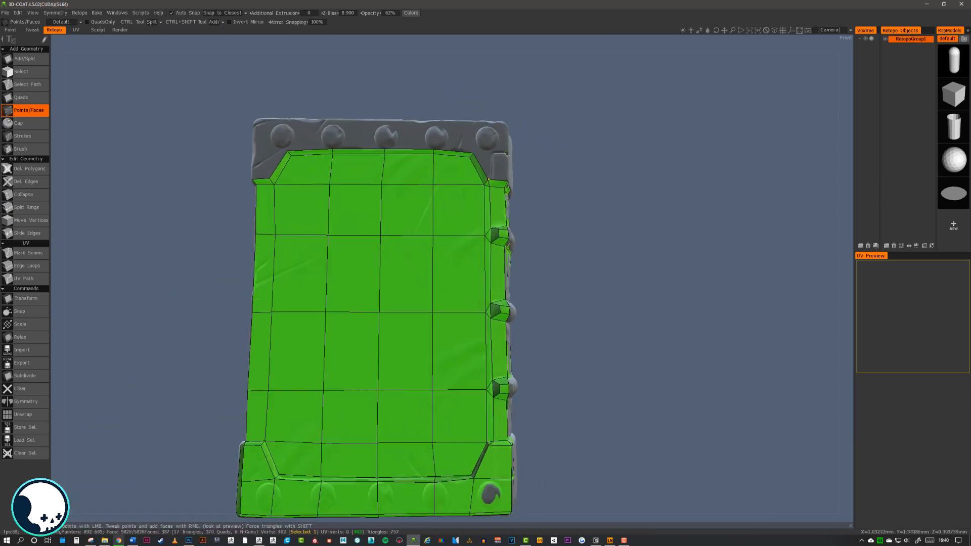
{"action": "left_click", "coordinate": [507, 153]}
{"action": "left_click_drag", "start_coordinate": [500, 152], "coordinate": [493, 197], "text": "alt"}
{"action": "right_click", "coordinate": [475, 212]}
{"action": "left_click", "coordinate": [360, 192]}
{"action": "middle_click_drag", "start_coordinate": [354, 213], "coordinate": [521, 228], "text": "alt"}
{"action": "right_click", "coordinate": [498, 228]}
{"action": "left_click_drag", "start_coordinate": [455, 228], "coordinate": [475, 230], "text": "alt"}
{"action": "left_click", "coordinate": [460, 219]}
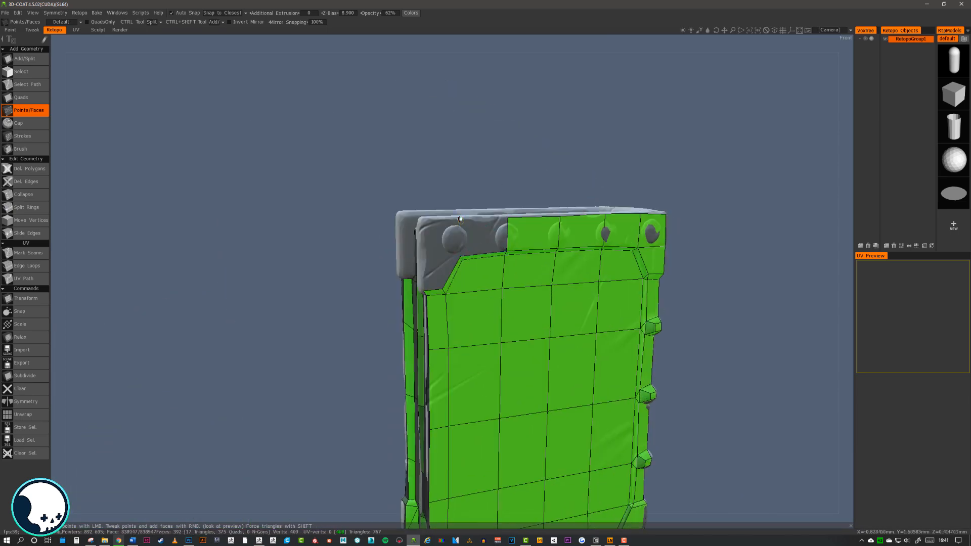
Close the upper binding's end rim around the spine corner using Add/Split, Points/Faces and Cap
{"action": "left_click", "coordinate": [24, 58]}
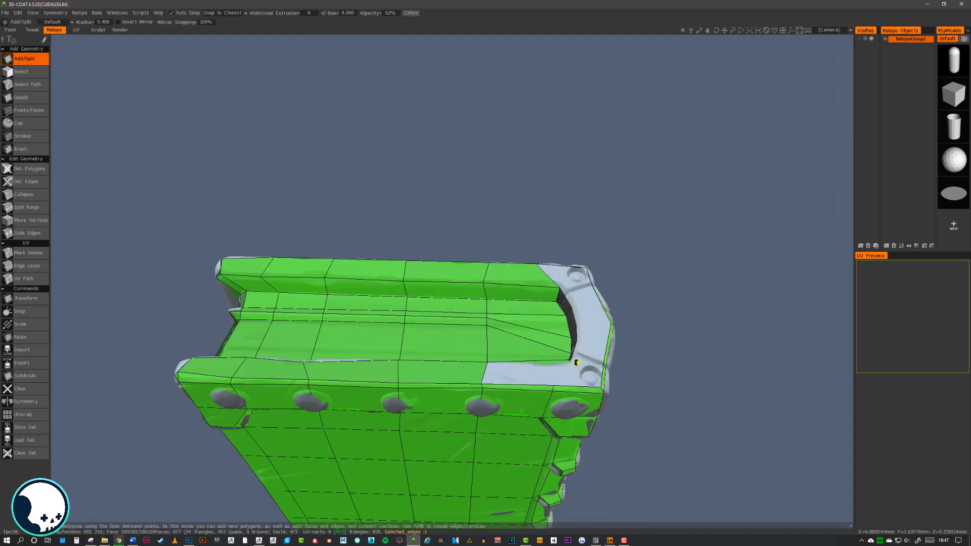
{"action": "left_click", "coordinate": [28, 109]}
{"action": "left_click_drag", "start_coordinate": [657, 303], "coordinate": [487, 245], "text": "alt"}
{"action": "right_click", "coordinate": [485, 245]}
{"action": "left_click", "coordinate": [18, 123]}
{"action": "scroll", "coordinate": [483, 213], "scroll_direction": "up", "scroll_amount": 4}
{"action": "left_click", "coordinate": [602, 219]}
{"action": "left_click_drag", "start_coordinate": [657, 228], "coordinate": [773, 295], "text": "alt"}
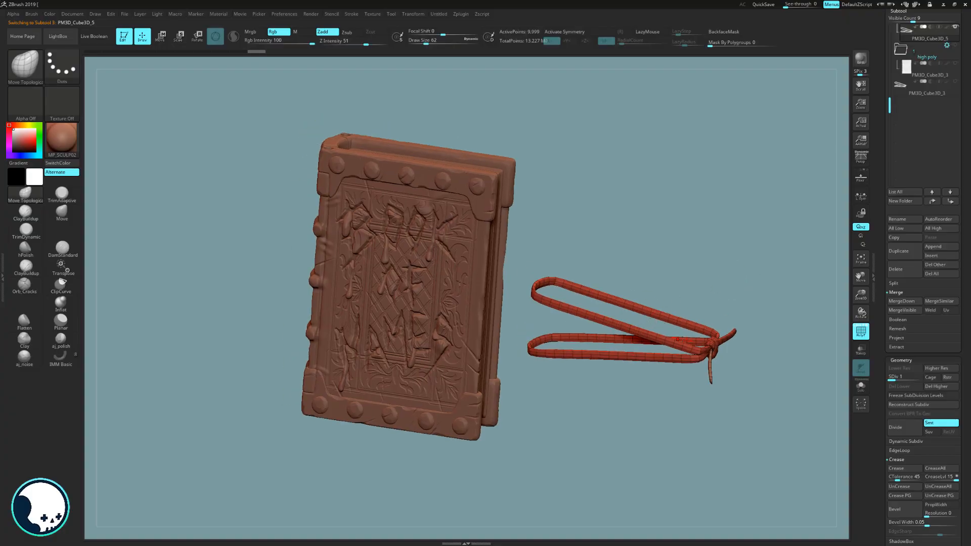
Switch to ZBrush and select the low-poly strap subtool beside the sculpted book
{"action": "left_click_drag", "start_coordinate": [638, 242], "coordinate": [441, 285]}
{"action": "left_click", "coordinate": [441, 284], "text": "alt"}
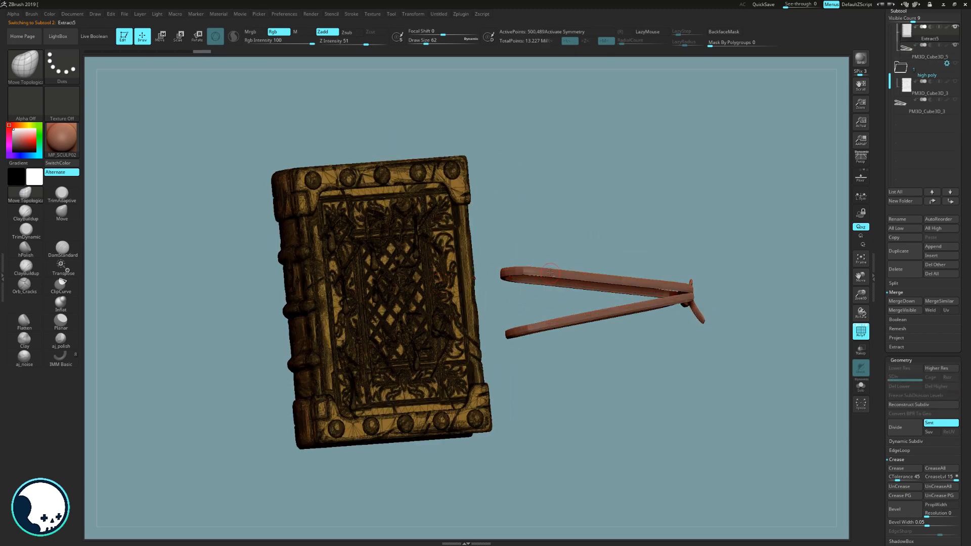
{"action": "left_click", "coordinate": [564, 320], "text": "alt"}
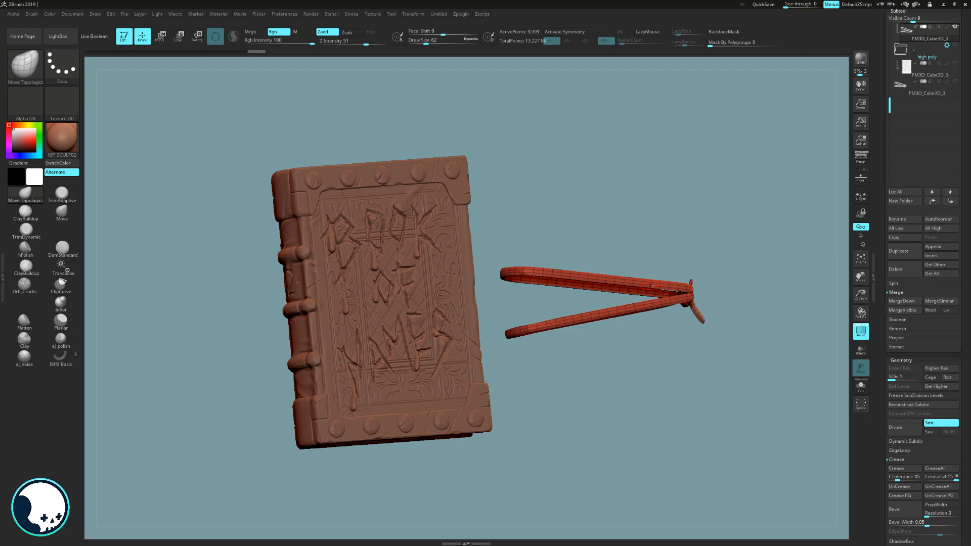
{"action": "left_click_drag", "start_coordinate": [969, 96], "coordinate": [970, 116]}
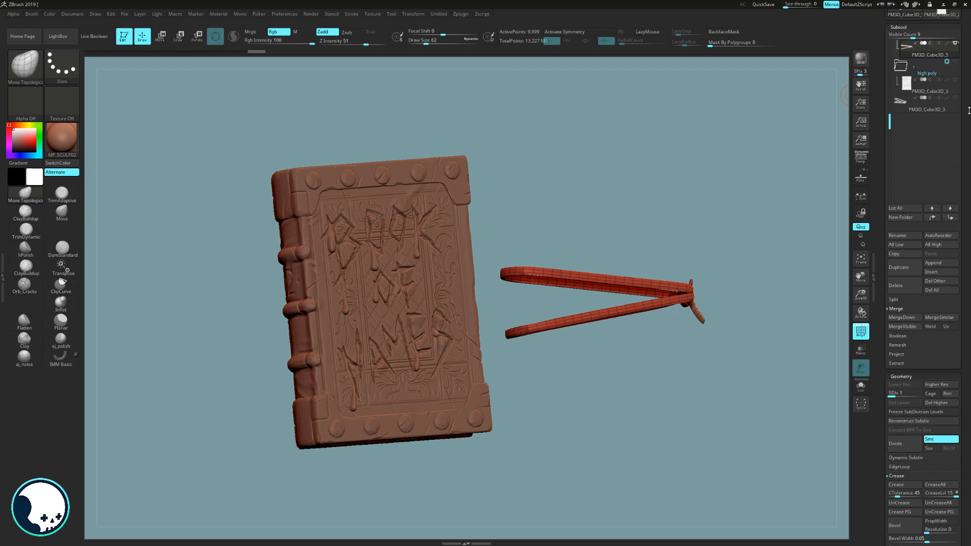
{"action": "left_click_drag", "start_coordinate": [970, 49], "coordinate": [969, 129]}
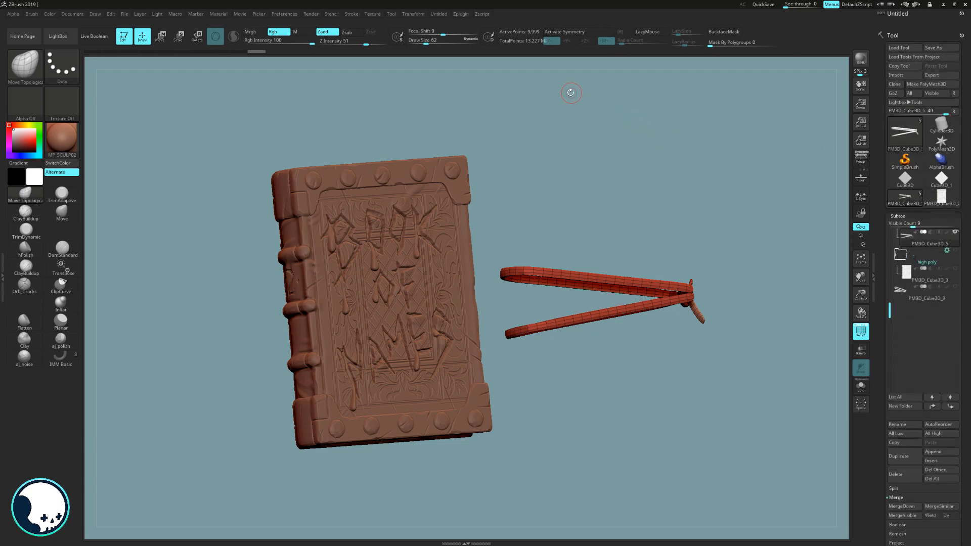
Look through the Decimation Master and UV Master options for the strap
{"action": "left_click", "coordinate": [461, 14]}
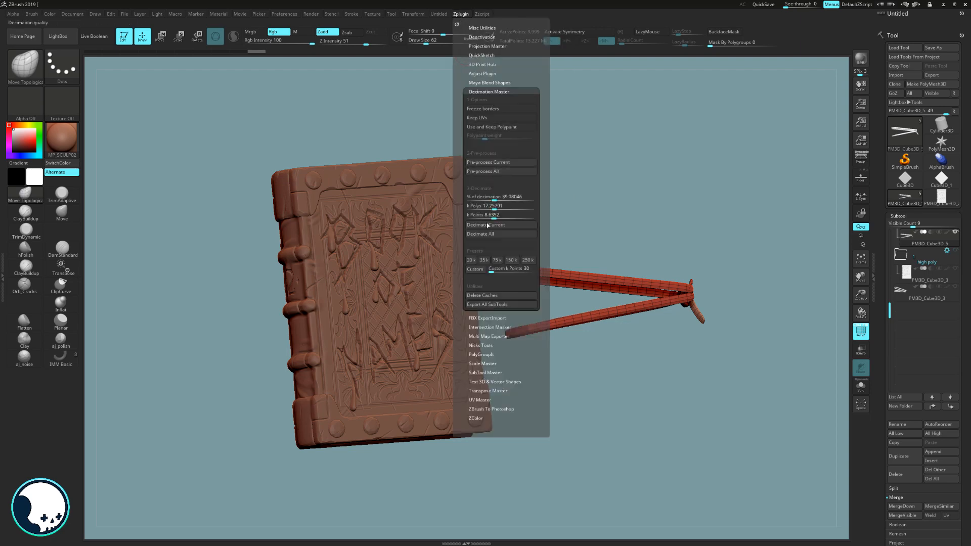
{"action": "left_click", "coordinate": [478, 91]}
{"action": "left_click", "coordinate": [481, 183]}
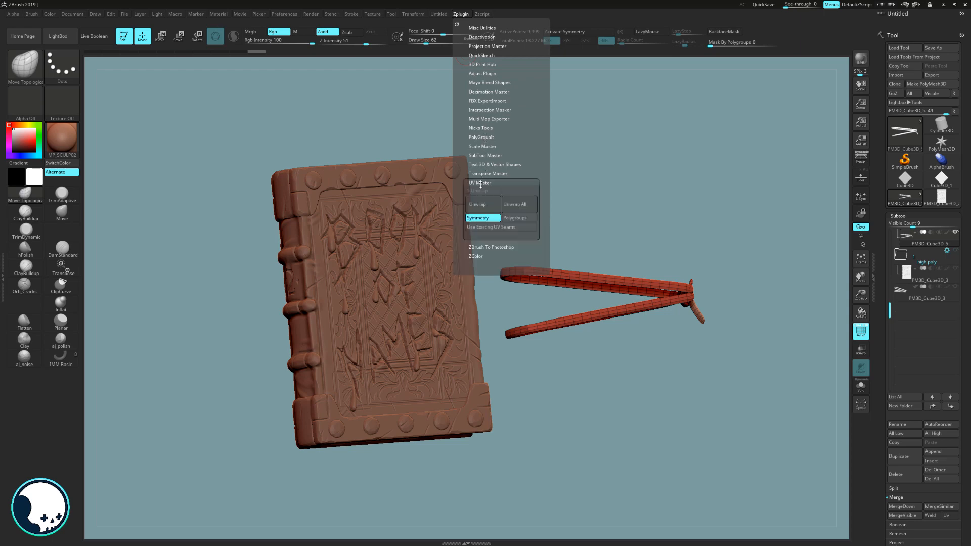
{"action": "left_click", "coordinate": [482, 218]}
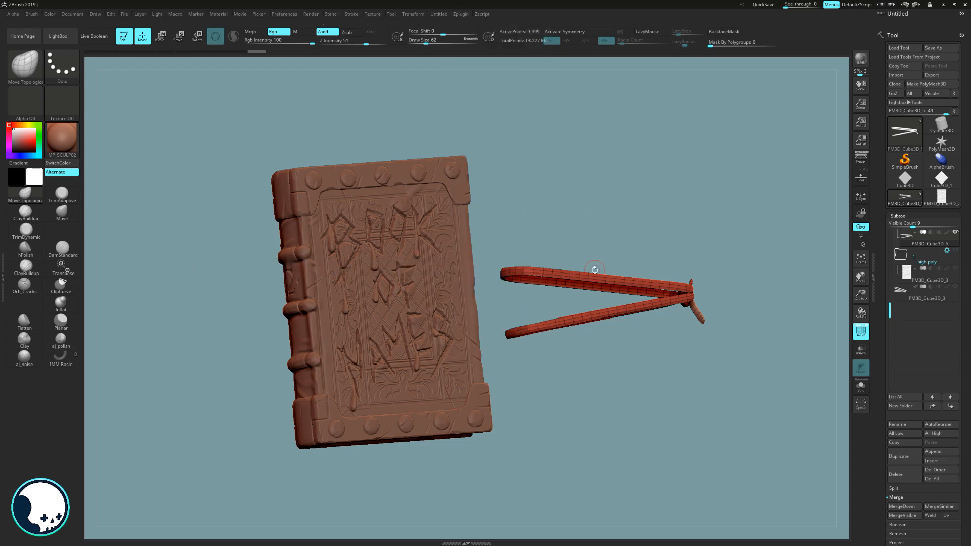
{"action": "left_click_drag", "start_coordinate": [620, 236], "coordinate": [542, 203]}
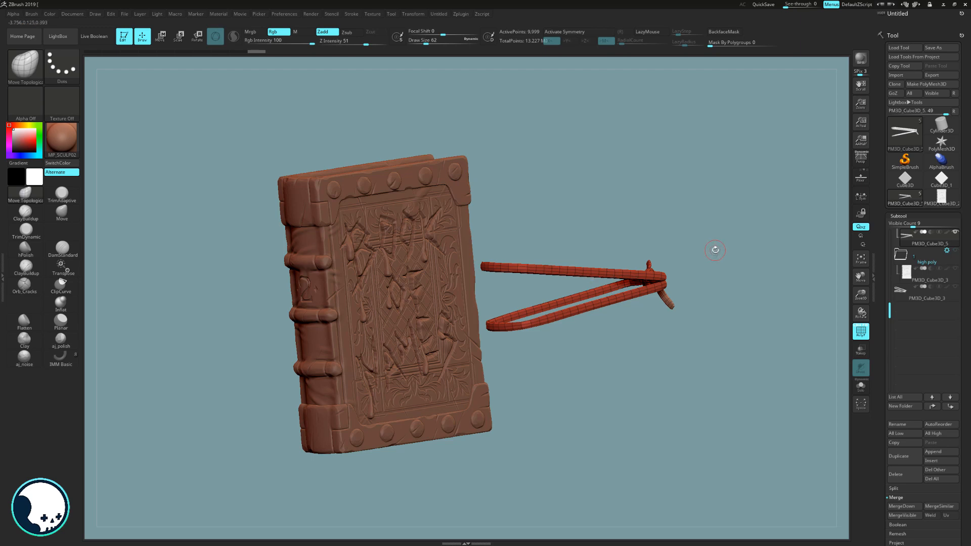
{"action": "left_click_drag", "start_coordinate": [715, 250], "coordinate": [662, 280]}
{"action": "left_click_drag", "start_coordinate": [610, 344], "coordinate": [630, 352]}
{"action": "left_click_drag", "start_coordinate": [696, 362], "coordinate": [695, 291]}
{"action": "left_click_drag", "start_coordinate": [661, 368], "coordinate": [652, 371]}
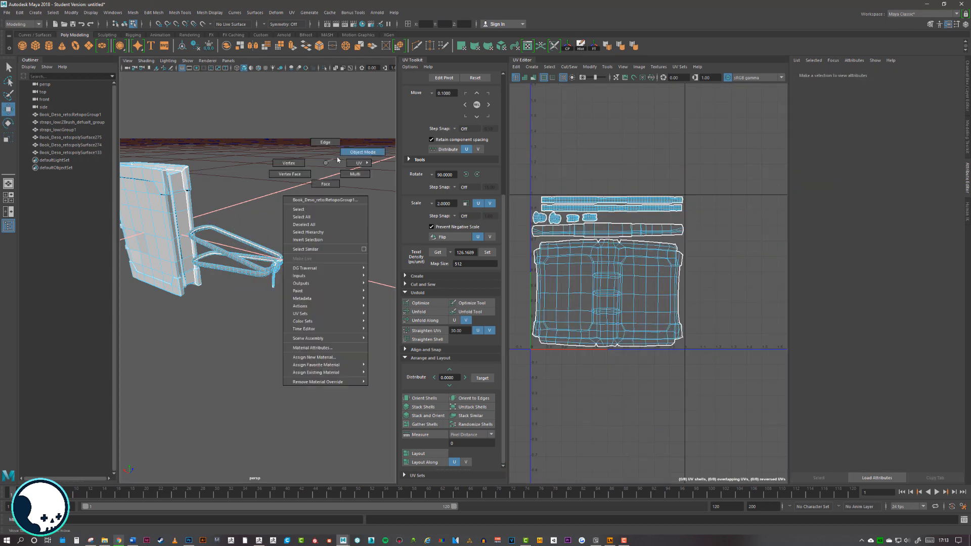
Switch to Maya and return the UV-unwrapped book mesh to object mode
{"action": "left_click", "coordinate": [258, 366]}
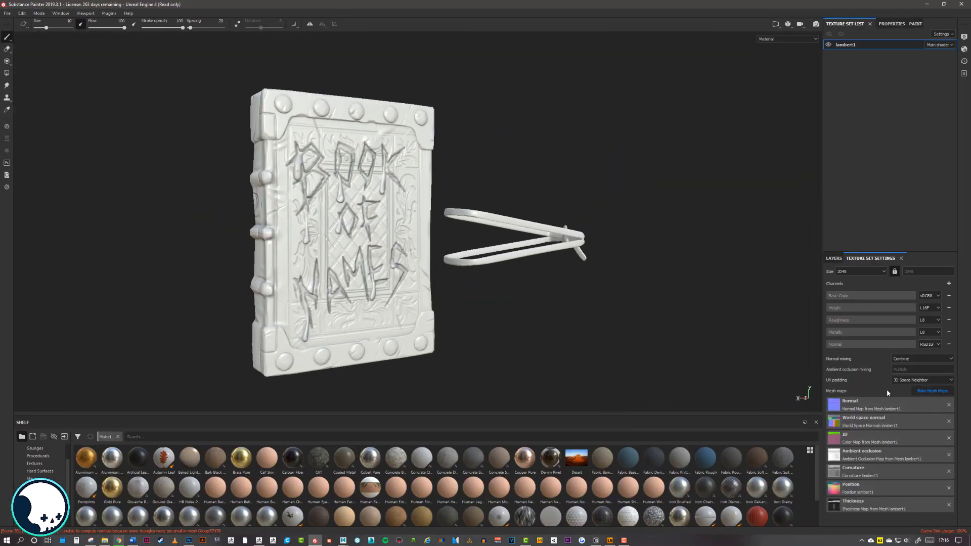
Switch to Substance Painter and bake all lambert1 mesh maps at 2048 from the high-definition mesh, with frontal and rear distances of 0.01
{"action": "left_click", "coordinate": [931, 391]}
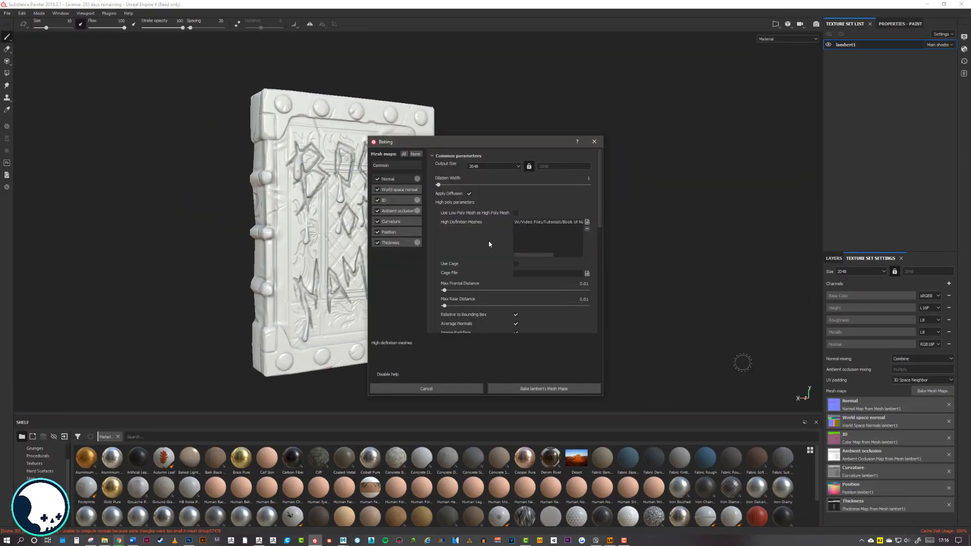
{"action": "left_click", "coordinate": [534, 387]}
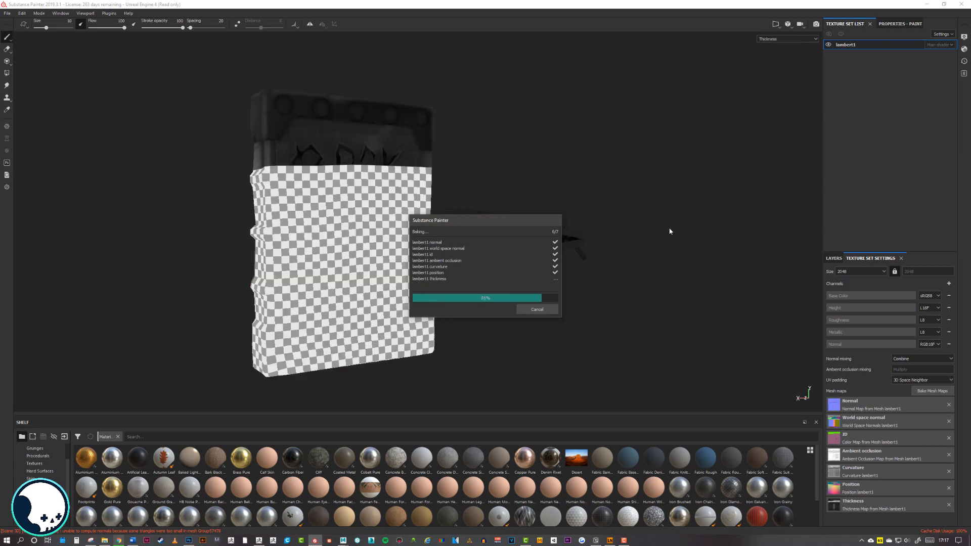
{"action": "key", "text": "Return"}
{"action": "left_click_drag", "start_coordinate": [649, 226], "coordinate": [404, 258], "text": "alt"}
{"action": "left_click_drag", "start_coordinate": [616, 286], "coordinate": [628, 302], "text": "alt"}
{"action": "middle_click_drag", "start_coordinate": [628, 302], "coordinate": [568, 299], "text": "alt"}
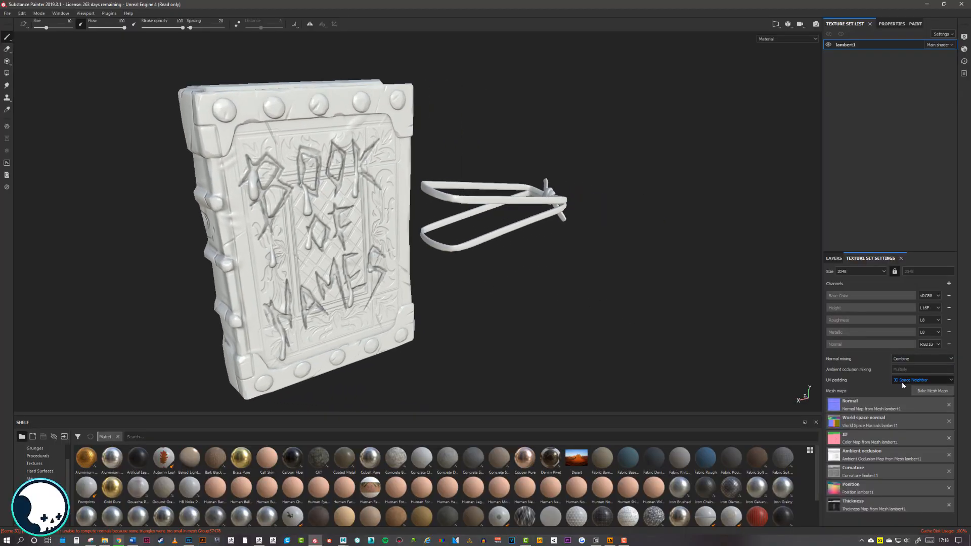
Review the high-definition mesh, ray distance and antialiasing settings in the baking parameters without baking again
{"action": "left_click", "coordinate": [932, 391]}
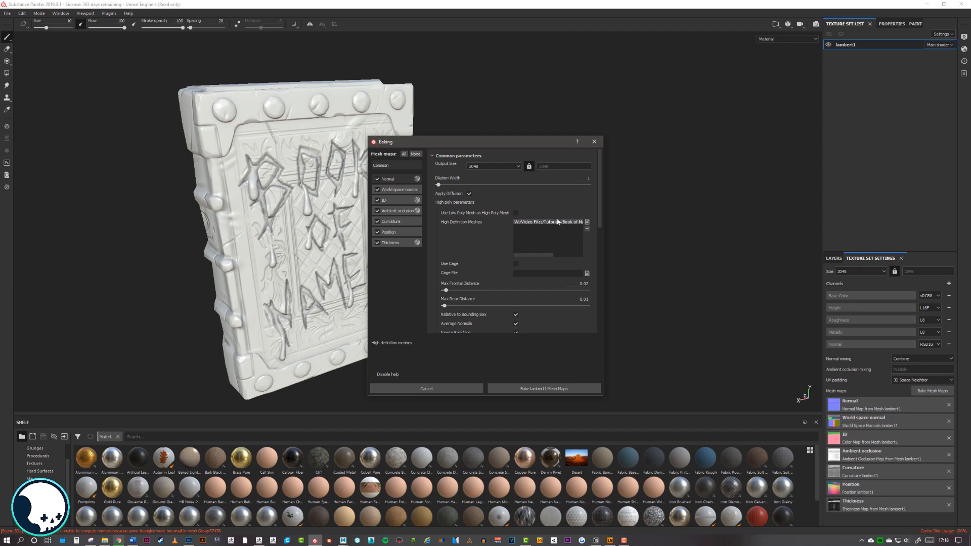
{"action": "scroll", "coordinate": [537, 283], "scroll_direction": "down", "scroll_amount": 3}
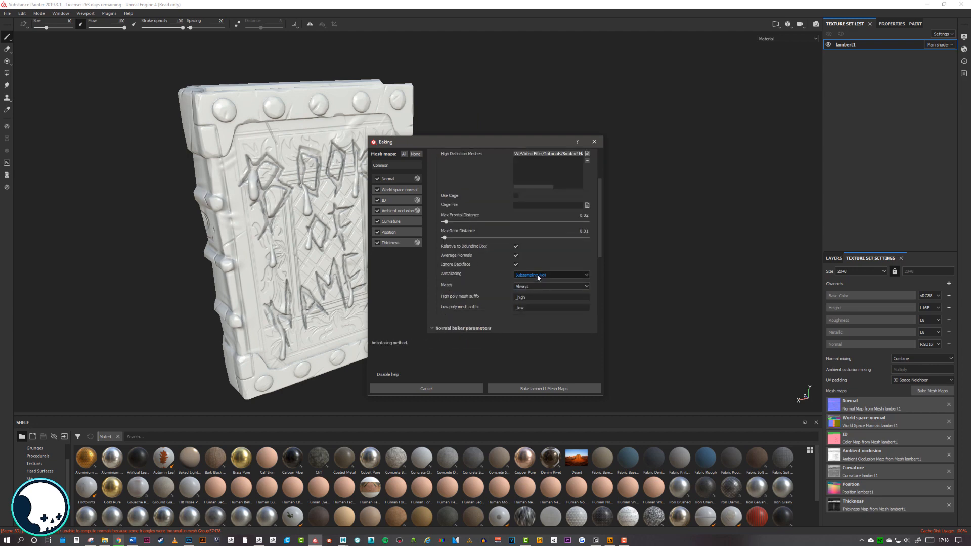
{"action": "scroll", "coordinate": [510, 252], "scroll_direction": "up", "scroll_amount": 3}
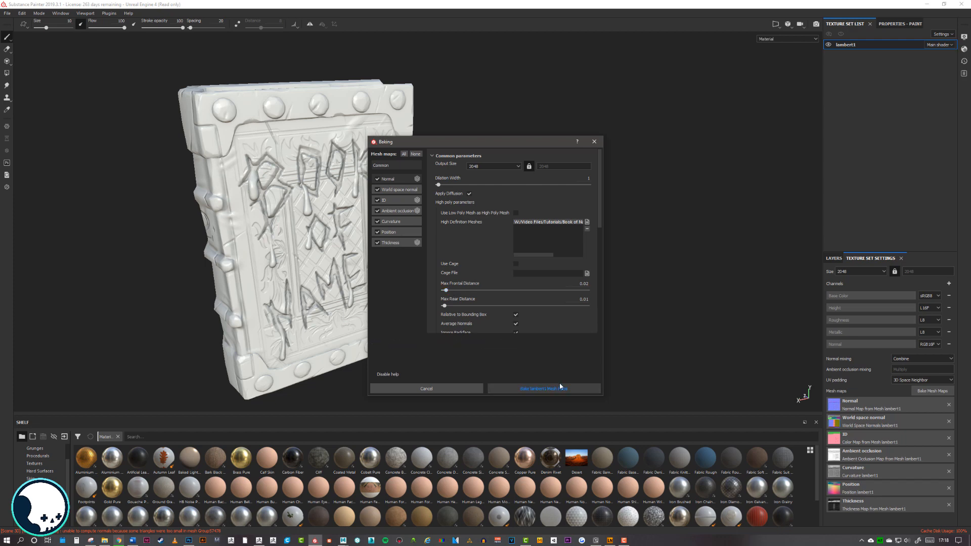
{"action": "left_click", "coordinate": [599, 143]}
Examine the baked detail on the book's covers, page edges and strap from several angles
{"action": "left_click_drag", "start_coordinate": [485, 197], "coordinate": [290, 190], "text": "alt"}
{"action": "scroll", "coordinate": [420, 219], "scroll_direction": "up", "scroll_amount": 2}
{"action": "scroll", "coordinate": [290, 190], "scroll_direction": "down", "scroll_amount": 2}
{"action": "middle_click_drag", "start_coordinate": [333, 121], "coordinate": [352, 221], "text": "alt"}
{"action": "left_click_drag", "start_coordinate": [399, 212], "coordinate": [761, 224], "text": "alt"}
{"action": "left_click_drag", "start_coordinate": [531, 228], "coordinate": [73, 133], "text": "alt"}
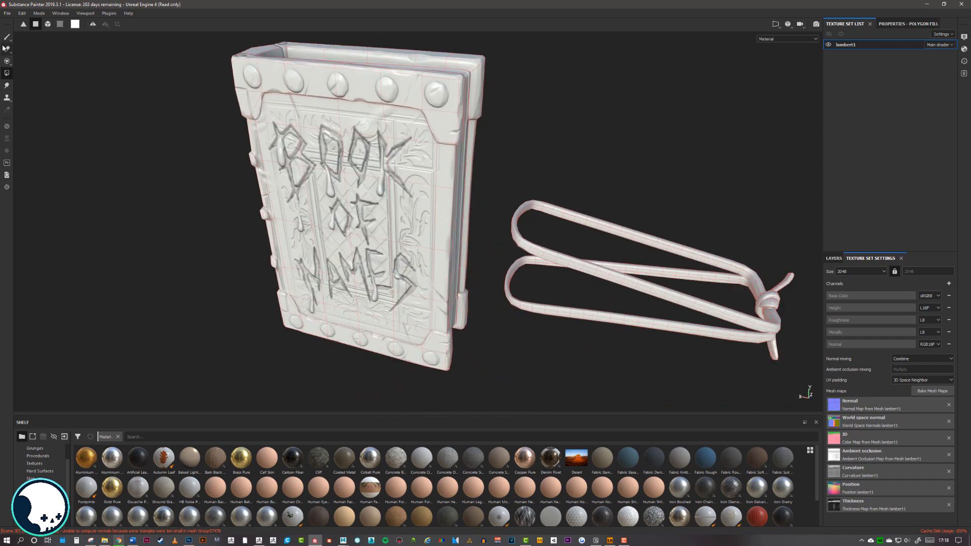
Switch to the Paint tool and inspect the book's front cover, spine, page block and detached strap from several angles
{"action": "key", "text": "1"}
{"action": "mouse_move", "coordinate": [269, 176]}
{"action": "left_mouse_down", "text": "alt"}
{"action": "mouse_move", "coordinate": [591, 152]}
{"action": "mouse_move", "coordinate": [528, 60]}
{"action": "mouse_move", "coordinate": [364, 113]}
{"action": "mouse_move", "coordinate": [403, 167]}
{"action": "mouse_move", "coordinate": [535, 194]}
{"action": "mouse_move", "coordinate": [522, 186]}
{"action": "mouse_move", "coordinate": [455, 227]}
{"action": "mouse_move", "coordinate": [385, 247]}
{"action": "left_mouse_up", "text": "alt"}
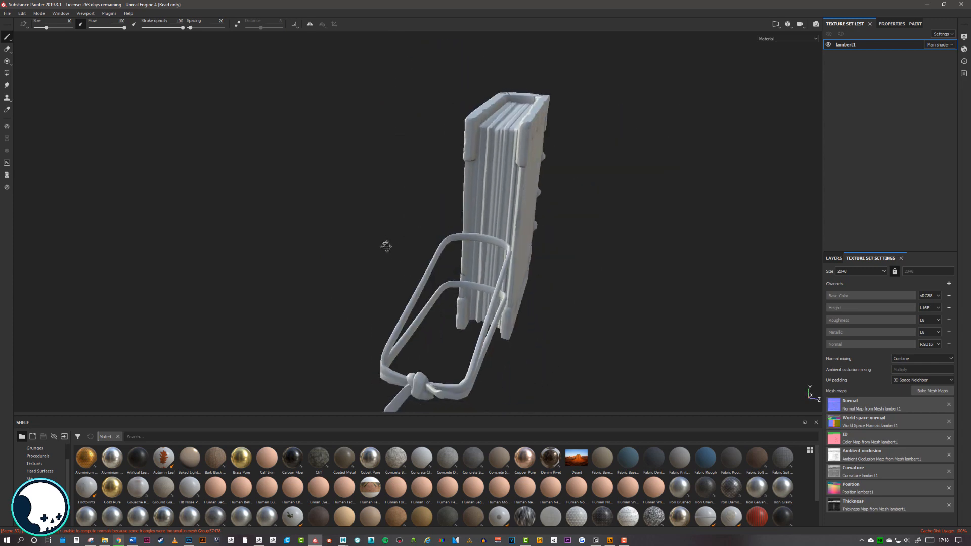
{"action": "right_click_drag", "start_coordinate": [386, 247], "coordinate": [520, 162], "text": "alt"}
{"action": "left_click_drag", "start_coordinate": [519, 162], "coordinate": [615, 264], "text": "alt"}
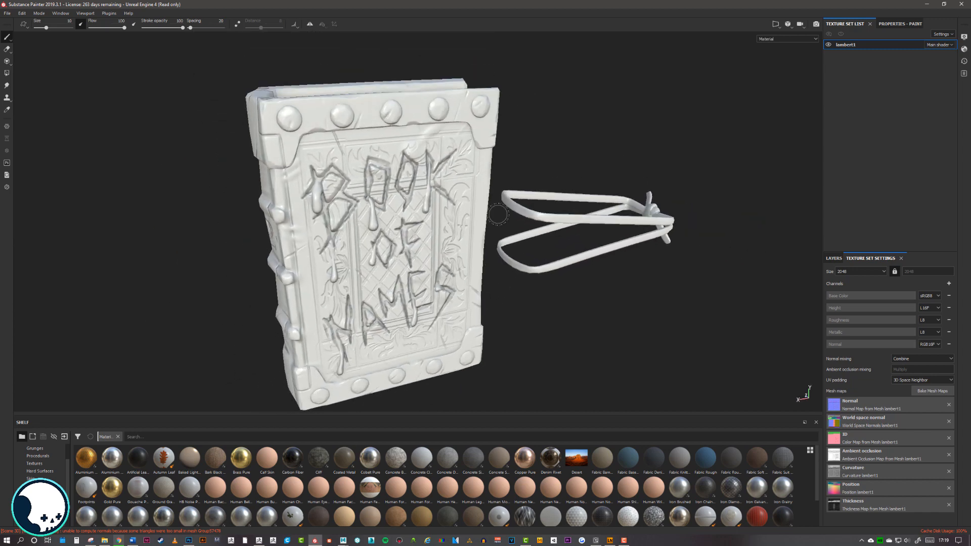
{"action": "left_click_drag", "start_coordinate": [507, 236], "coordinate": [466, 269], "text": "alt"}
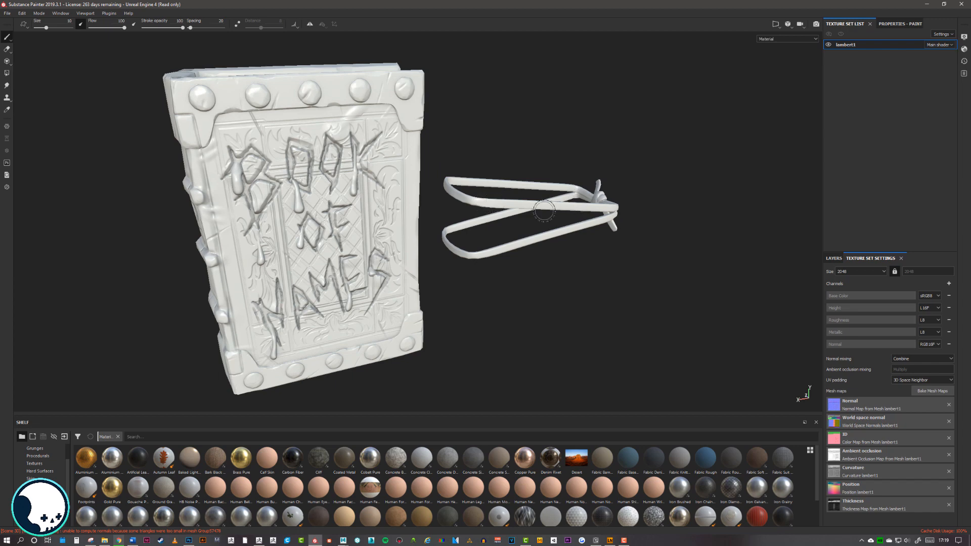
{"action": "left_click_drag", "start_coordinate": [543, 211], "coordinate": [412, 227], "text": "alt"}
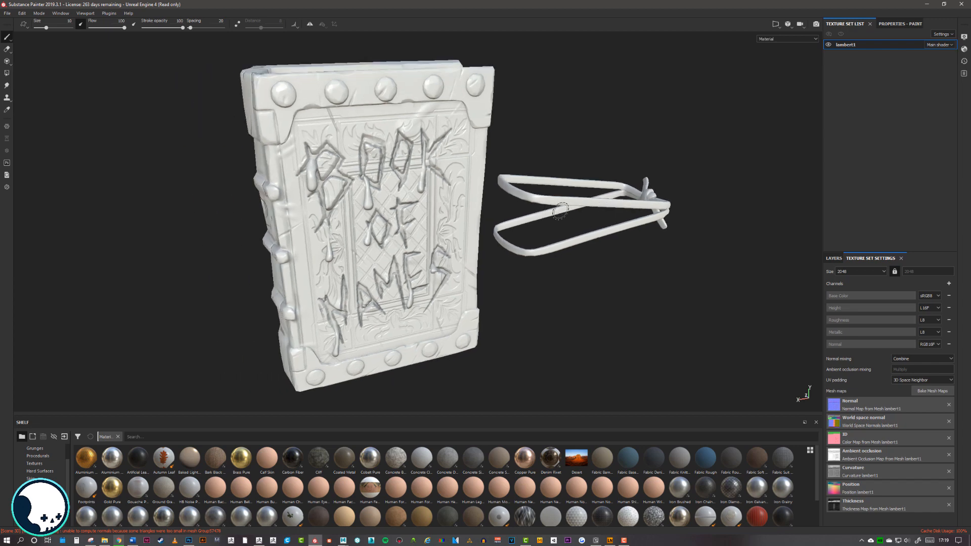
{"action": "left_click_drag", "start_coordinate": [559, 211], "coordinate": [580, 223], "text": "alt"}
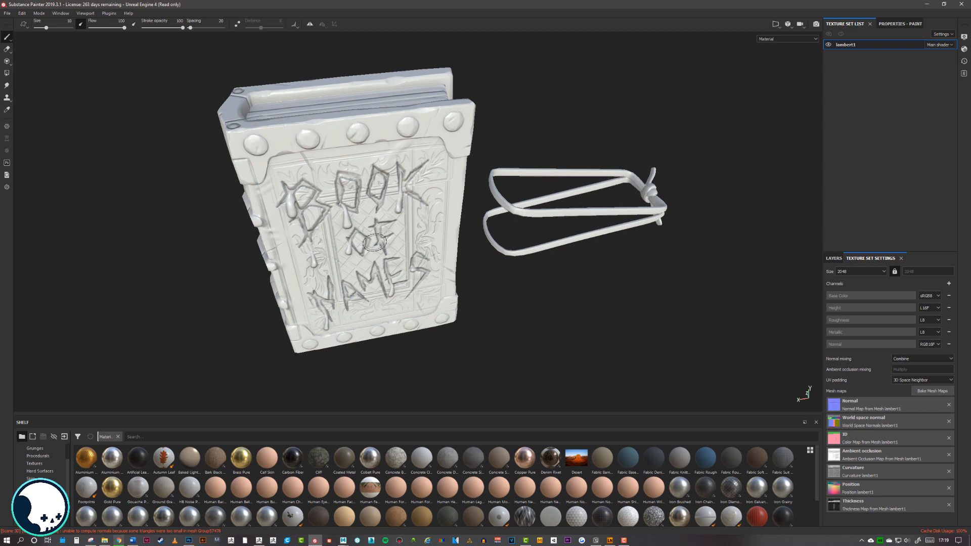
{"action": "left_click_drag", "start_coordinate": [374, 242], "coordinate": [510, 258], "text": "alt"}
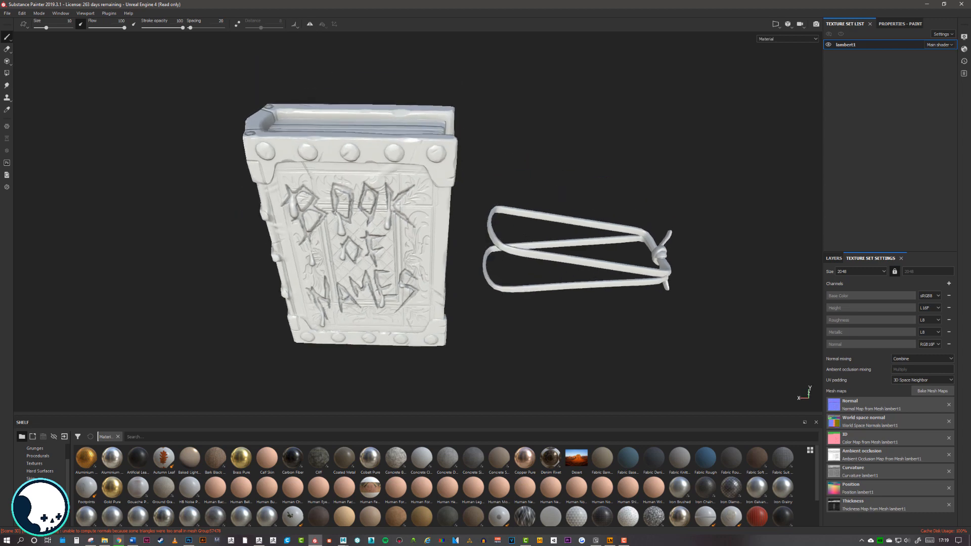
Check the ray distance, cage and antialiasing settings in the mesh map baking parameters and close them without baking
{"action": "left_click", "coordinate": [929, 393]}
{"action": "scroll", "coordinate": [471, 293], "scroll_direction": "down", "scroll_amount": 3}
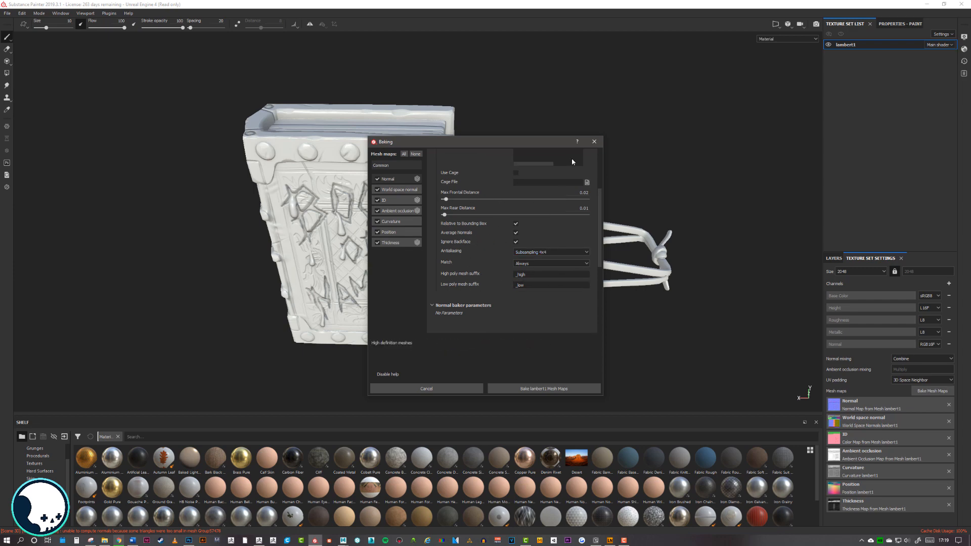
{"action": "left_click_drag", "start_coordinate": [526, 141], "coordinate": [695, 107]}
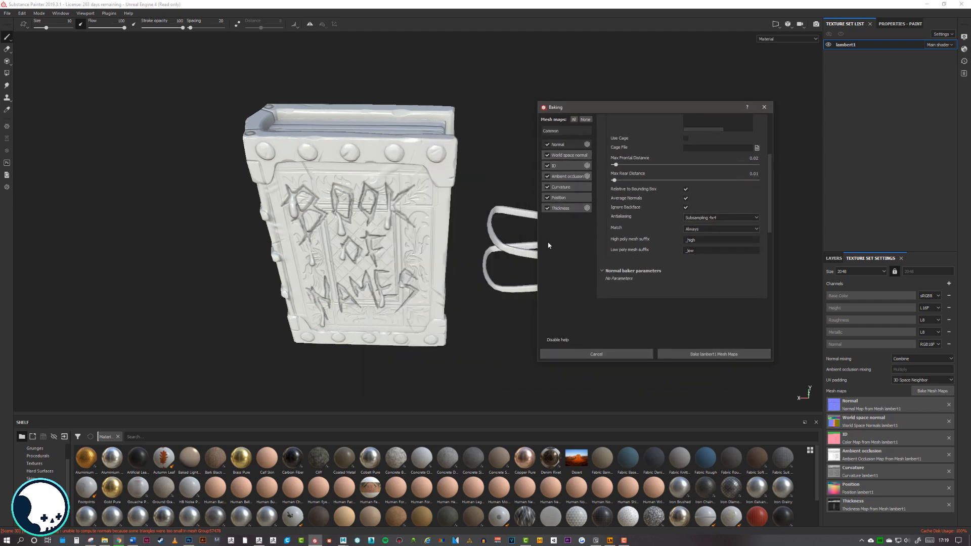
{"action": "left_click", "coordinate": [763, 108]}
{"action": "left_click_drag", "start_coordinate": [596, 273], "coordinate": [498, 236], "text": "alt"}
{"action": "mouse_move", "coordinate": [580, 173]}
{"action": "left_mouse_down", "text": "alt"}
{"action": "mouse_move", "coordinate": [556, 238]}
{"action": "mouse_move", "coordinate": [440, 202]}
{"action": "mouse_move", "coordinate": [448, 187]}
{"action": "mouse_move", "coordinate": [536, 191]}
{"action": "left_mouse_up", "text": "alt"}
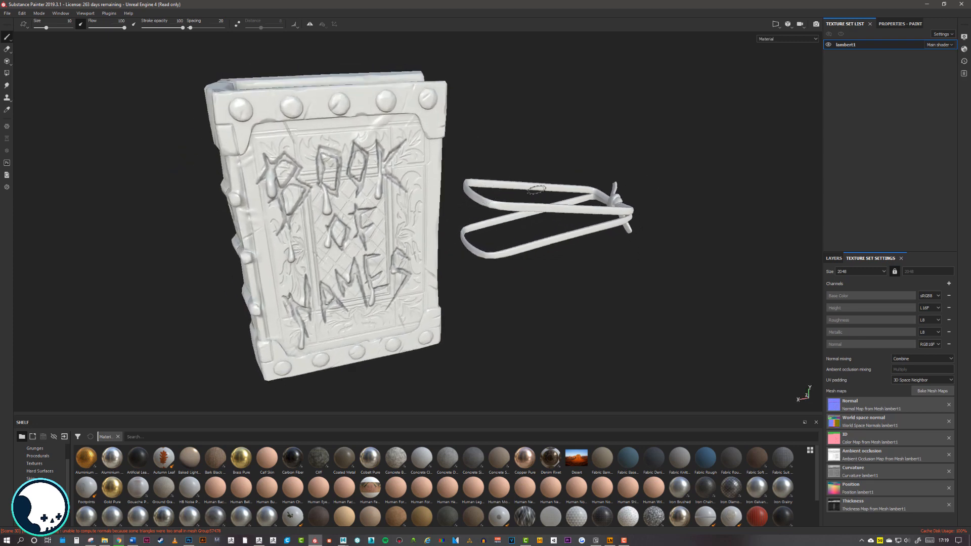
{"action": "middle_click_drag", "start_coordinate": [537, 202], "coordinate": [572, 195], "text": "alt"}
{"action": "left_click_drag", "start_coordinate": [667, 255], "coordinate": [477, 247], "text": "alt"}
{"action": "middle_click_drag", "start_coordinate": [478, 247], "coordinate": [518, 228], "text": "alt"}
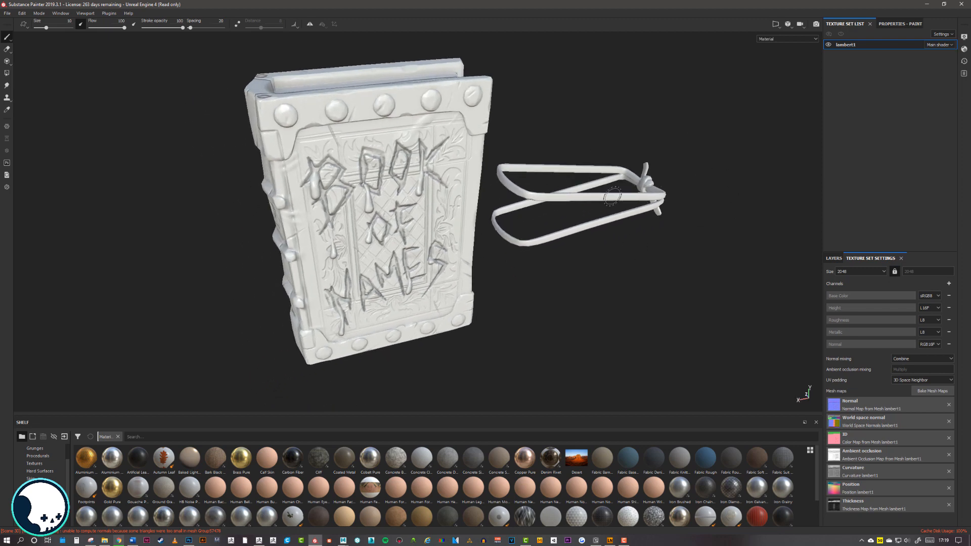
{"action": "left_click_drag", "start_coordinate": [403, 234], "coordinate": [411, 265], "text": "alt"}
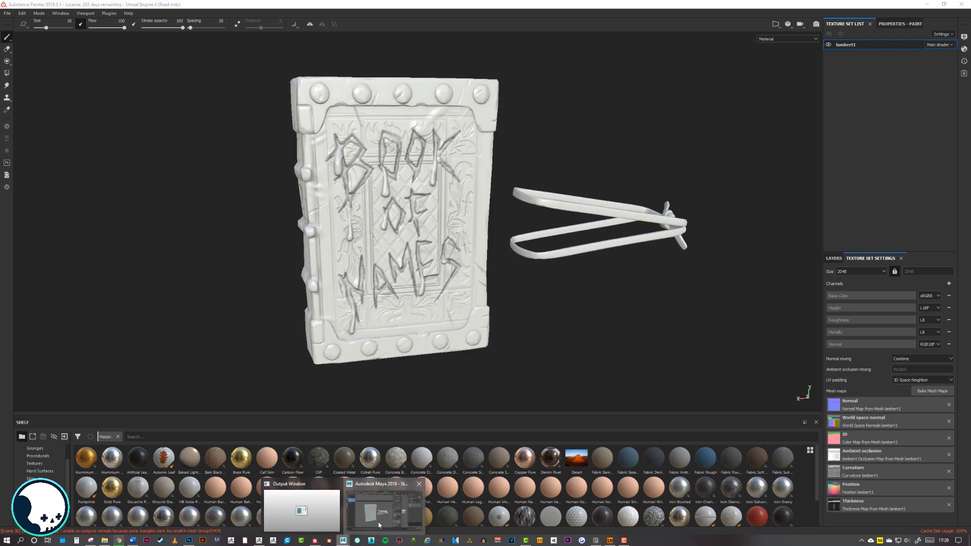
Switch to Maya, select all strap and knot meshes and move them about 0.70 along X onto the book
{"action": "left_click", "coordinate": [343, 540]}
{"action": "left_click", "coordinate": [481, 292]}
{"action": "left_click", "coordinate": [486, 290]}
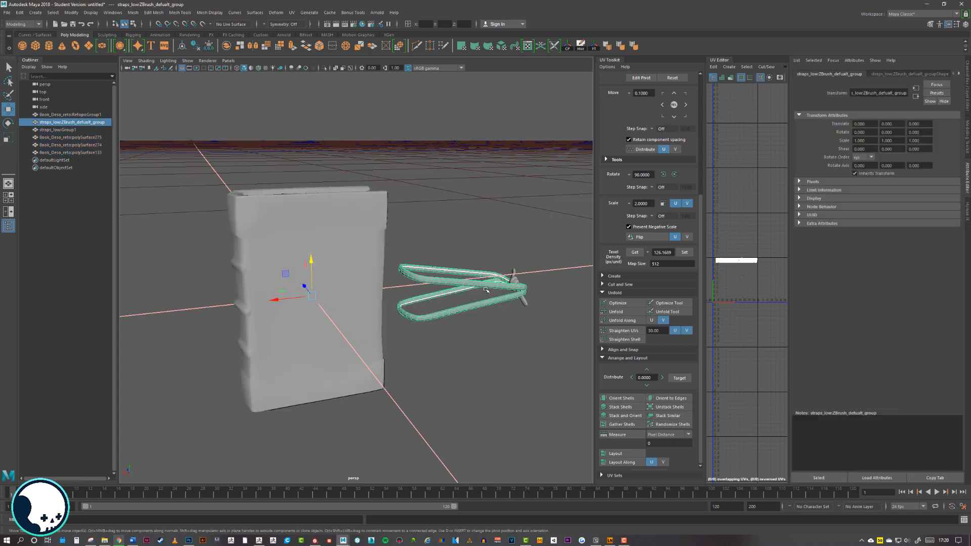
{"action": "right_click", "coordinate": [483, 240]}
{"action": "left_click", "coordinate": [514, 277], "text": "shift"}
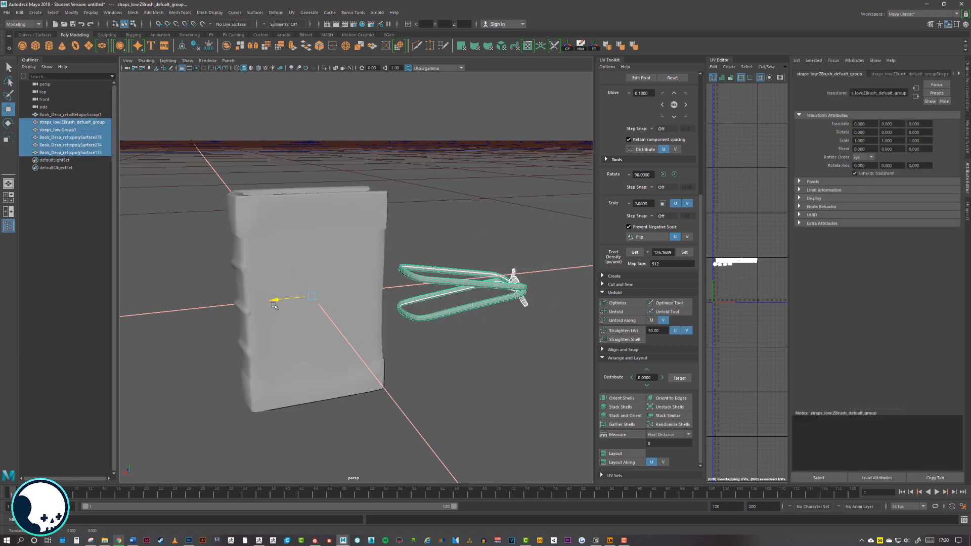
{"action": "left_click_drag", "start_coordinate": [274, 305], "coordinate": [107, 335]}
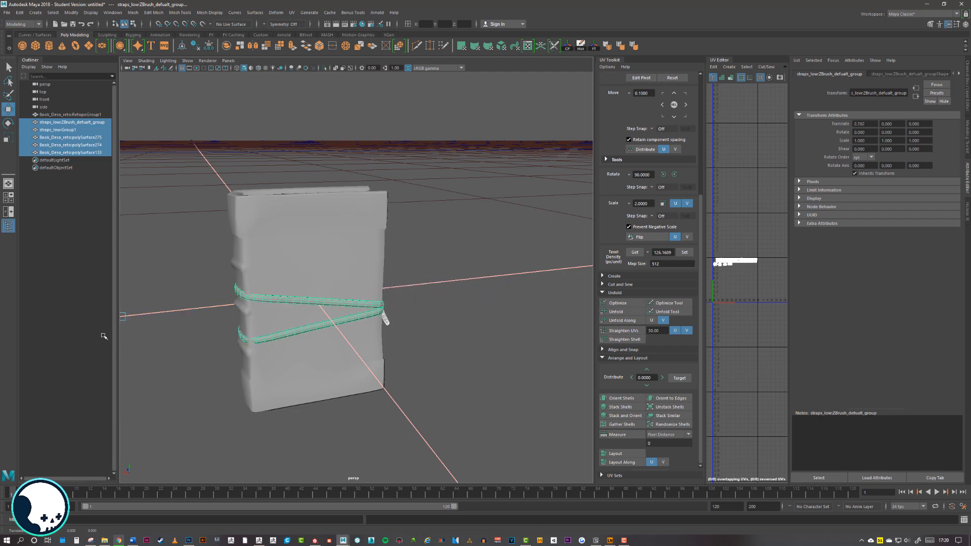
Fine-tune the strap meshes' X translation to about 0.72 so the strap and knot fit snugly against the book
{"action": "scroll", "coordinate": [407, 327], "scroll_direction": "up", "scroll_amount": 3}
{"action": "left_click_drag", "start_coordinate": [407, 327], "coordinate": [544, 331], "text": "alt"}
{"action": "left_click_drag", "start_coordinate": [508, 218], "coordinate": [219, 271]}
{"action": "left_click_drag", "start_coordinate": [148, 235], "coordinate": [150, 236]}
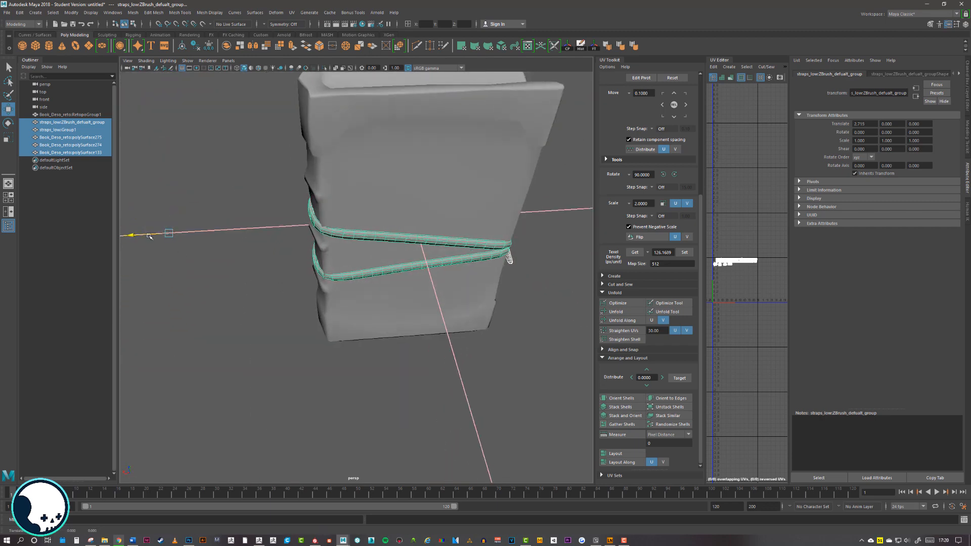
{"action": "right_click_drag", "start_coordinate": [458, 245], "coordinate": [501, 244], "text": "alt"}
{"action": "left_click_drag", "start_coordinate": [500, 244], "coordinate": [398, 248], "text": "alt"}
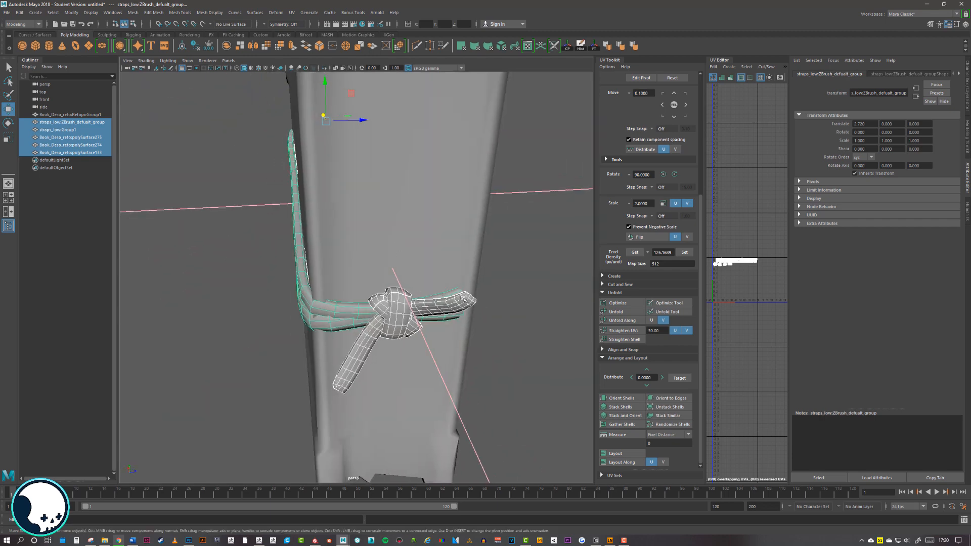
{"action": "middle_click_drag", "start_coordinate": [471, 296], "coordinate": [434, 273], "text": "alt"}
{"action": "left_click_drag", "start_coordinate": [434, 274], "coordinate": [407, 308], "text": "alt"}
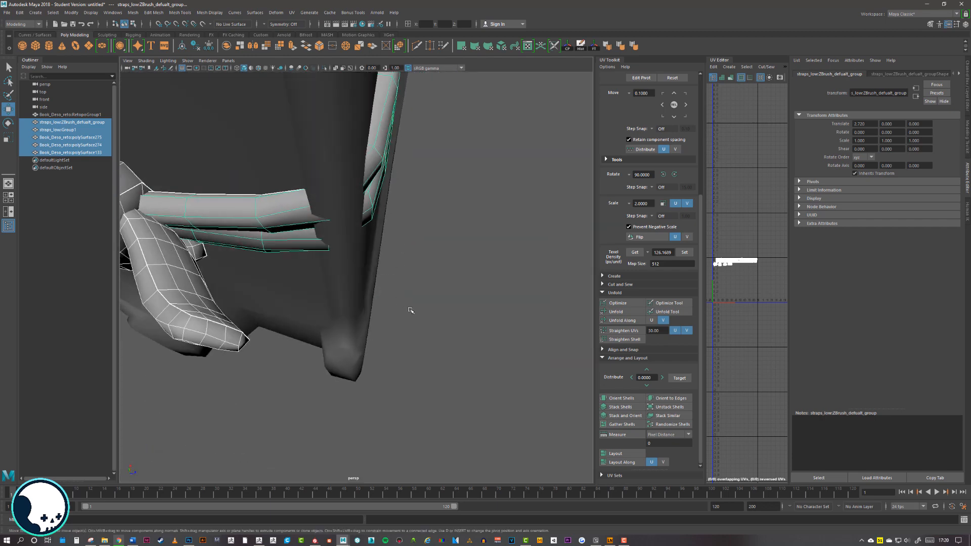
Enable soft selection with a 0.20 volume falloff and pull the strap's vertices at the cover edge outward, clear of the book
{"action": "right_click_drag", "start_coordinate": [476, 320], "coordinate": [447, 323]}
{"action": "left_click_drag", "start_coordinate": [447, 324], "coordinate": [444, 391], "text": "alt"}
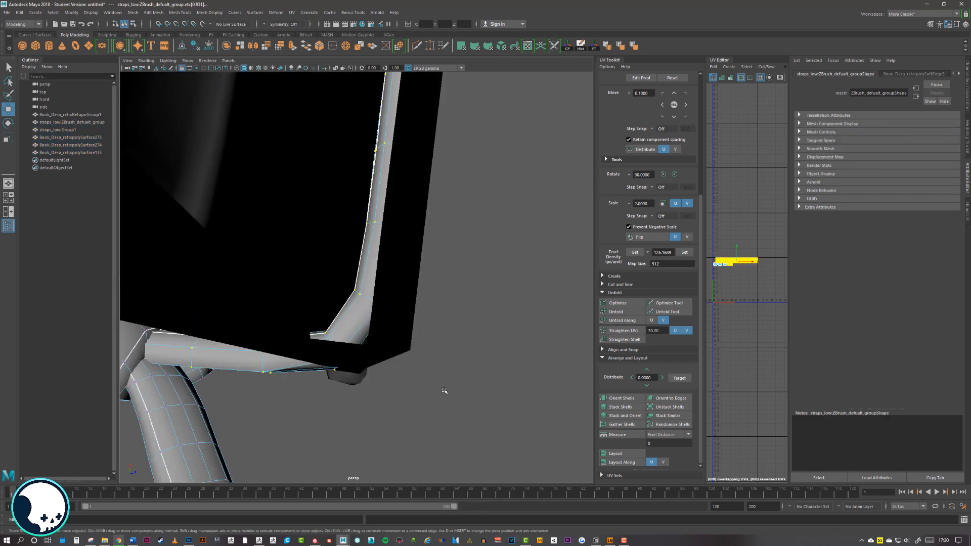
{"action": "scroll", "coordinate": [414, 365], "scroll_direction": "down", "scroll_amount": 5}
{"action": "left_click_drag", "start_coordinate": [408, 360], "coordinate": [381, 232], "text": "alt"}
{"action": "scroll", "coordinate": [385, 235], "scroll_direction": "up", "scroll_amount": 3}
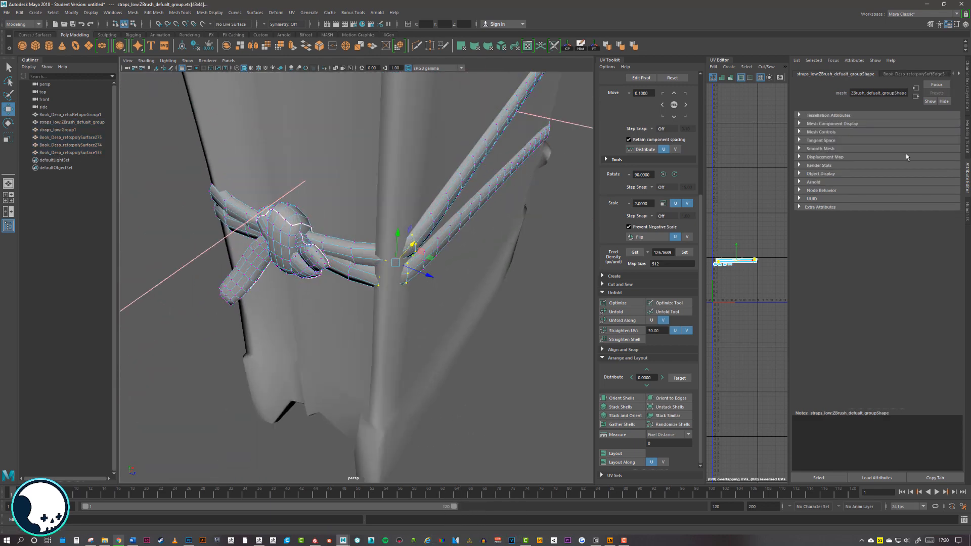
{"action": "left_click", "coordinate": [967, 142]}
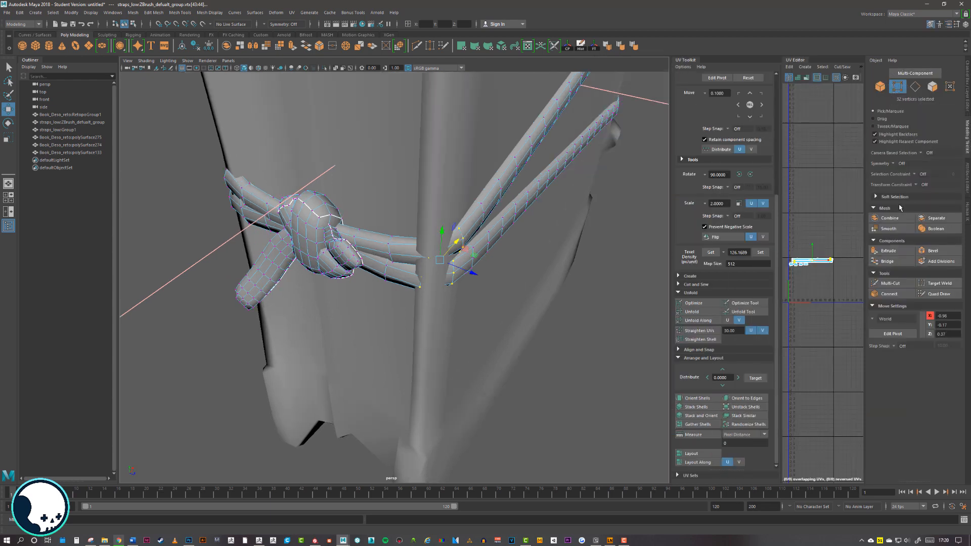
{"action": "left_click", "coordinate": [877, 197]}
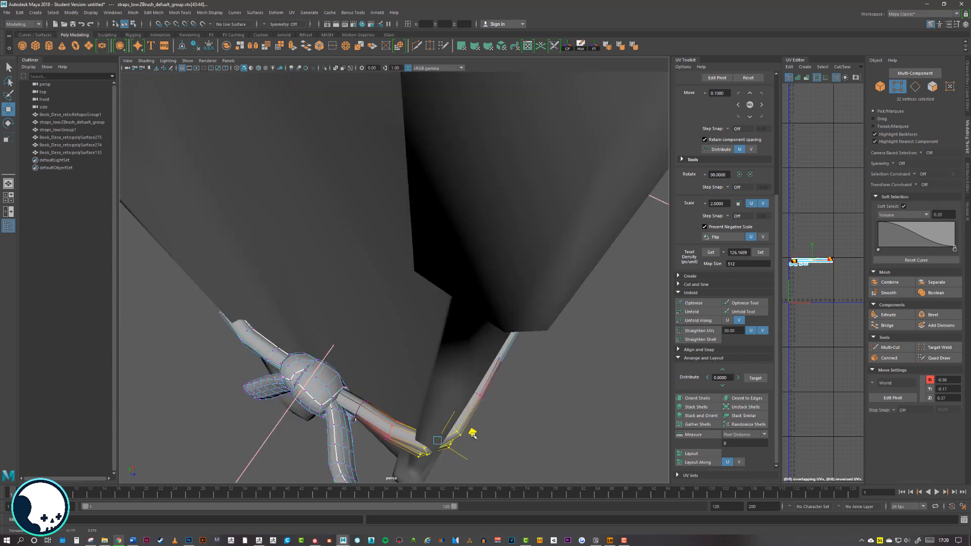
{"action": "mouse_move", "coordinate": [470, 433]}
{"action": "left_mouse_down"}
{"action": "mouse_move", "coordinate": [485, 437]}
{"action": "mouse_move", "coordinate": [527, 404]}
{"action": "mouse_move", "coordinate": [541, 408]}
{"action": "left_mouse_up"}
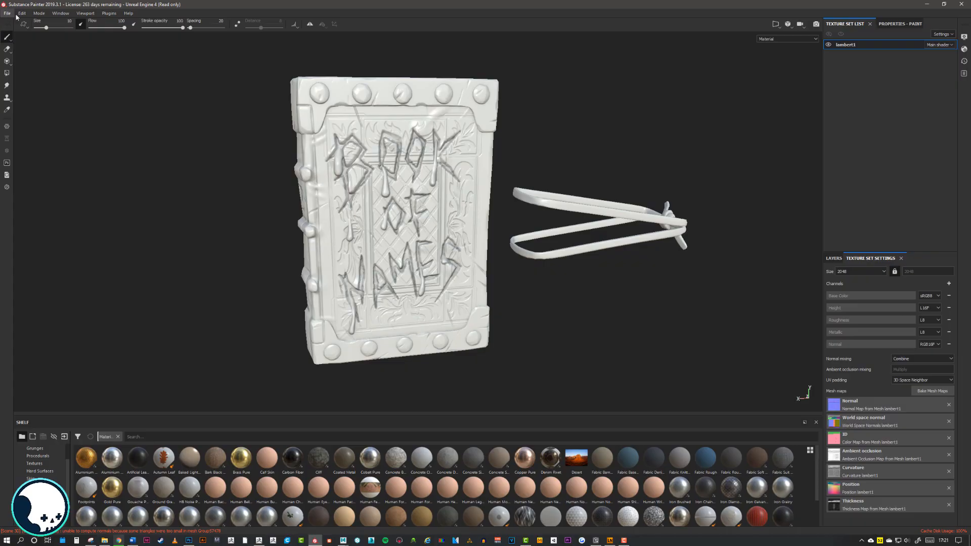
Replace the project's mesh with Book_Low_Together.fbx in the project configuration
{"action": "left_click", "coordinate": [22, 14]}
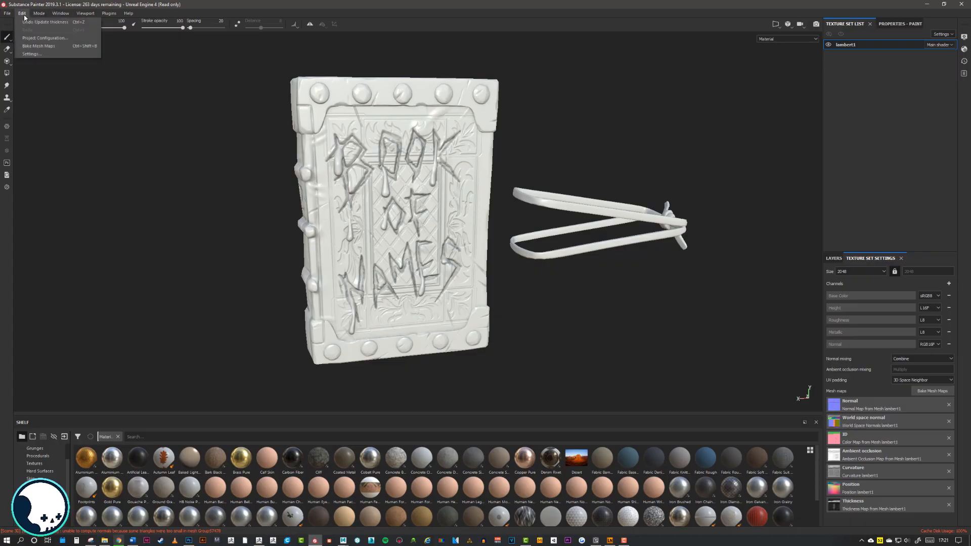
{"action": "left_click", "coordinate": [44, 38]}
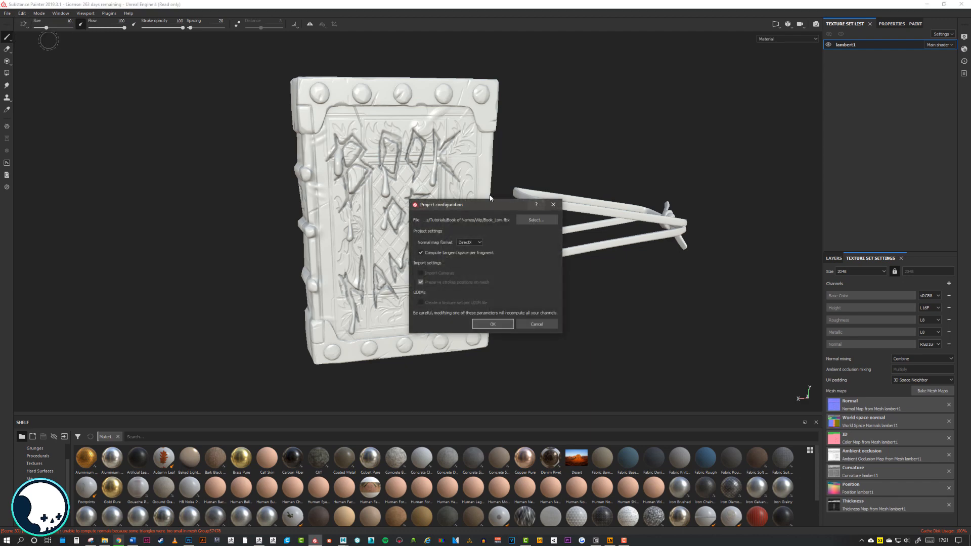
{"action": "left_click", "coordinate": [526, 220]}
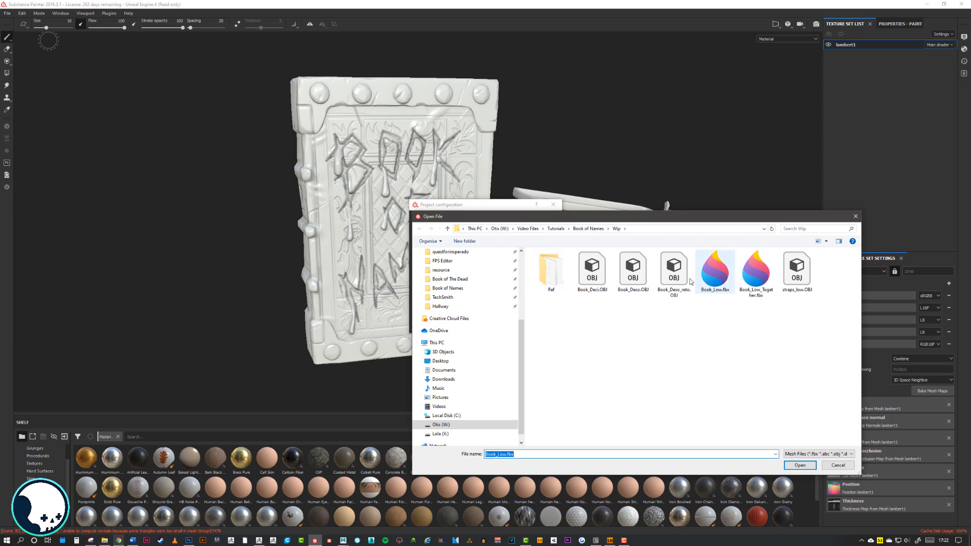
{"action": "left_click", "coordinate": [799, 465]}
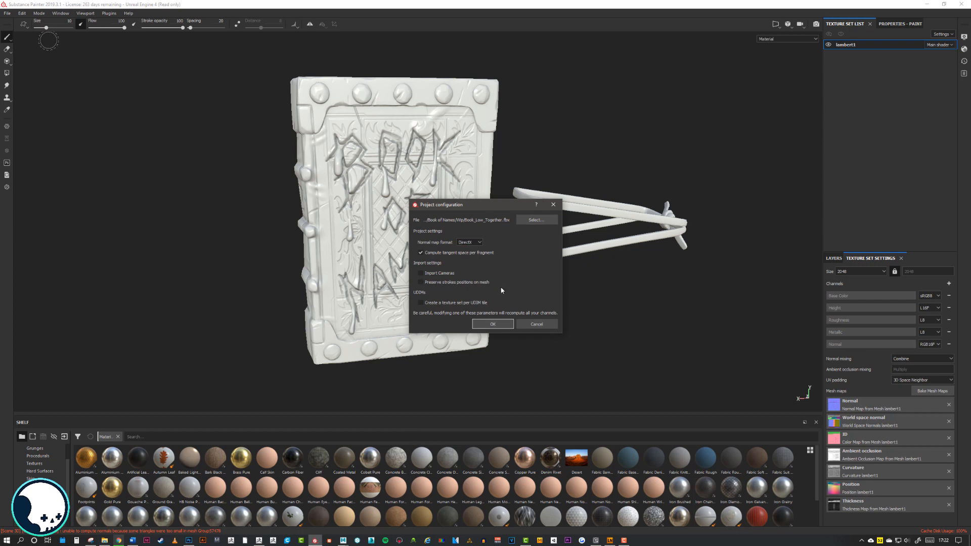
{"action": "left_click", "coordinate": [494, 326]}
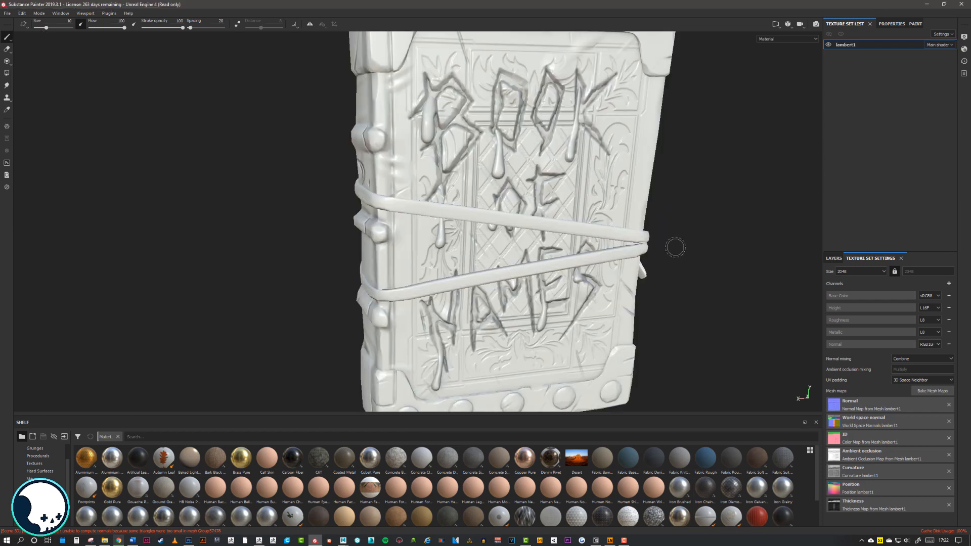
Examine the strap wrapped around the book from several sides and show the paint brush properties
{"action": "left_click_drag", "start_coordinate": [675, 247], "coordinate": [420, 247], "text": "alt"}
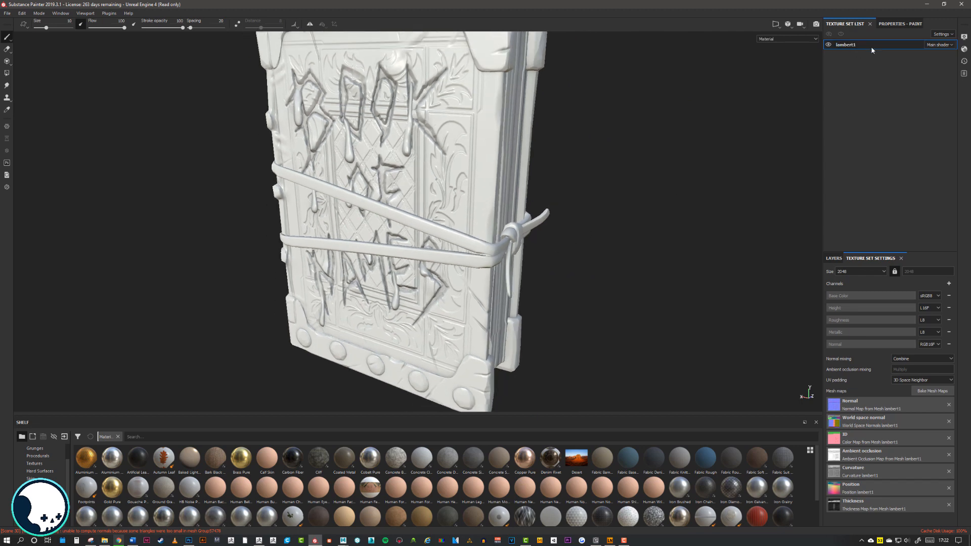
{"action": "left_click_drag", "start_coordinate": [632, 192], "coordinate": [600, 232], "text": "alt"}
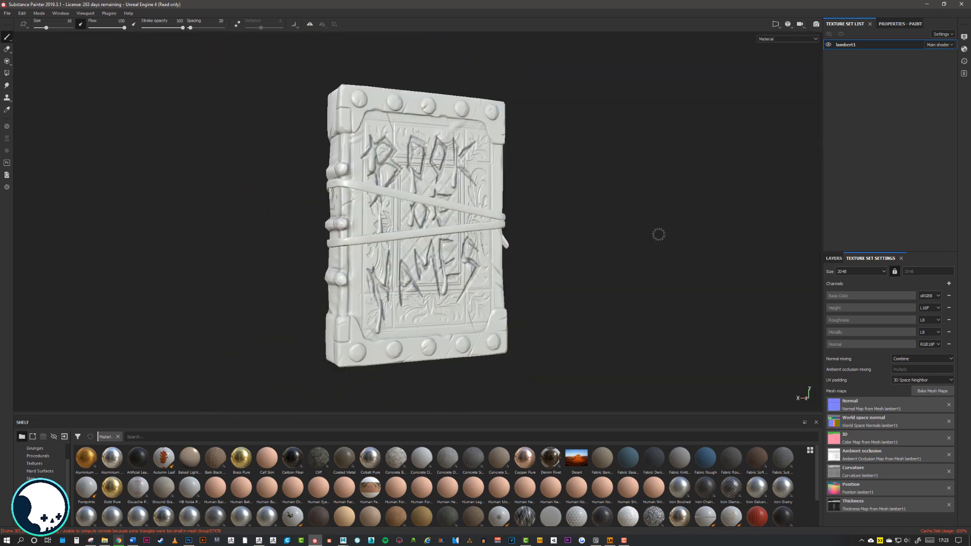
{"action": "left_click", "coordinate": [900, 24]}
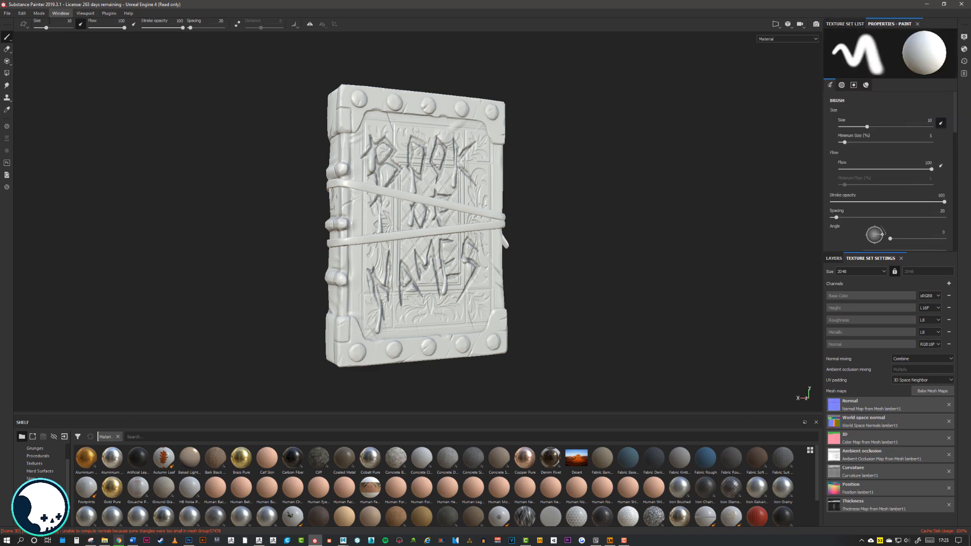
{"action": "left_click", "coordinate": [7, 13]}
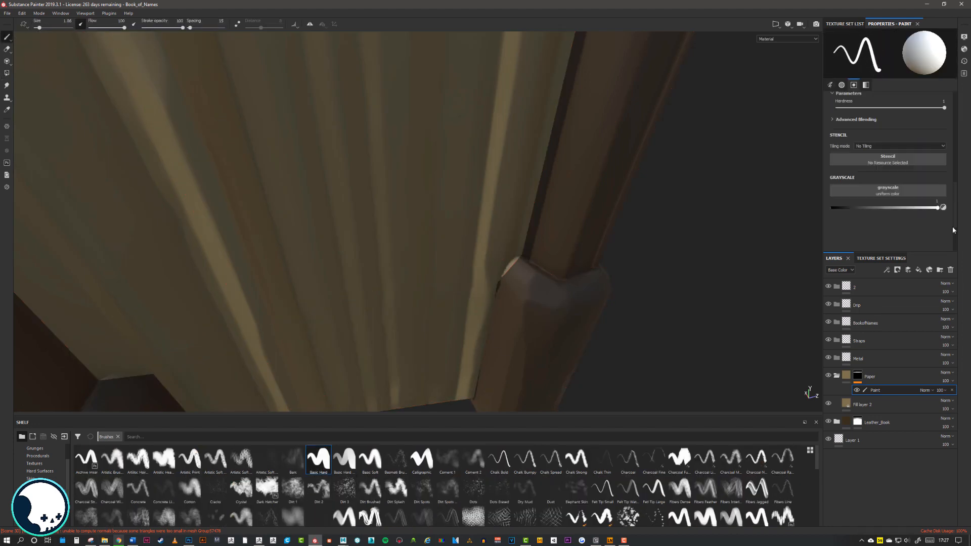
Set the mask brush's grayscale to 0 and paint the Paper mask off the leather where the pages meet the corner caps
{"action": "left_click_drag", "start_coordinate": [953, 228], "coordinate": [953, 241]}
{"action": "scroll", "coordinate": [505, 284], "scroll_direction": "down", "scroll_amount": 3}
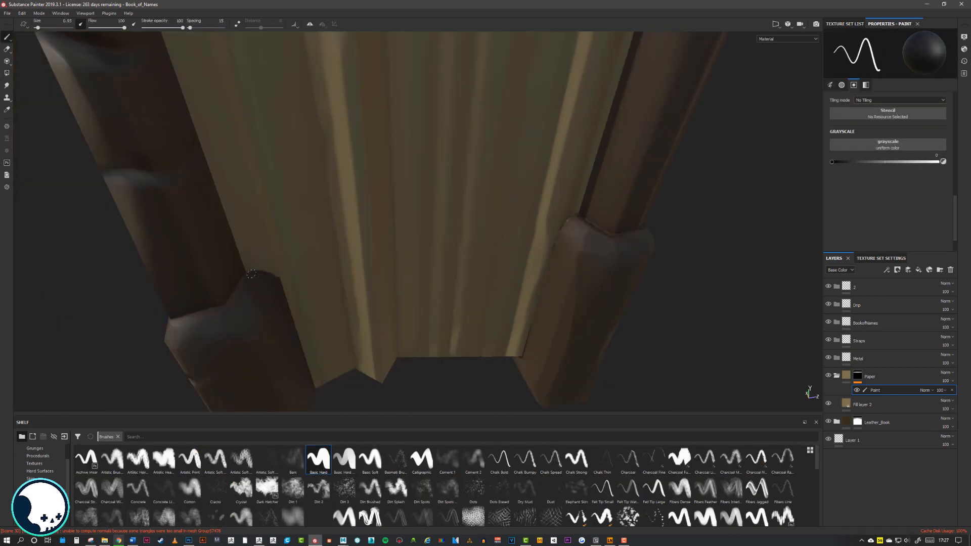
{"action": "mouse_move", "coordinate": [505, 283]}
{"action": "left_mouse_down", "text": "alt"}
{"action": "mouse_move", "coordinate": [394, 290]}
{"action": "mouse_move", "coordinate": [495, 342]}
{"action": "mouse_move", "coordinate": [559, 336]}
{"action": "mouse_move", "coordinate": [547, 289]}
{"action": "left_mouse_up", "text": "alt"}
{"action": "scroll", "coordinate": [547, 289], "scroll_direction": "up", "scroll_amount": 3}
{"action": "left_click_drag", "start_coordinate": [397, 280], "coordinate": [584, 312], "text": "alt"}
Add a fill layer inside the Metal folder and give it a dark grey base colour
{"action": "left_click", "coordinate": [837, 377]}
{"action": "left_click", "coordinate": [869, 358]}
{"action": "left_click", "coordinate": [918, 269]}
{"action": "left_click", "coordinate": [937, 219]}
{"action": "left_click", "coordinate": [849, 125]}
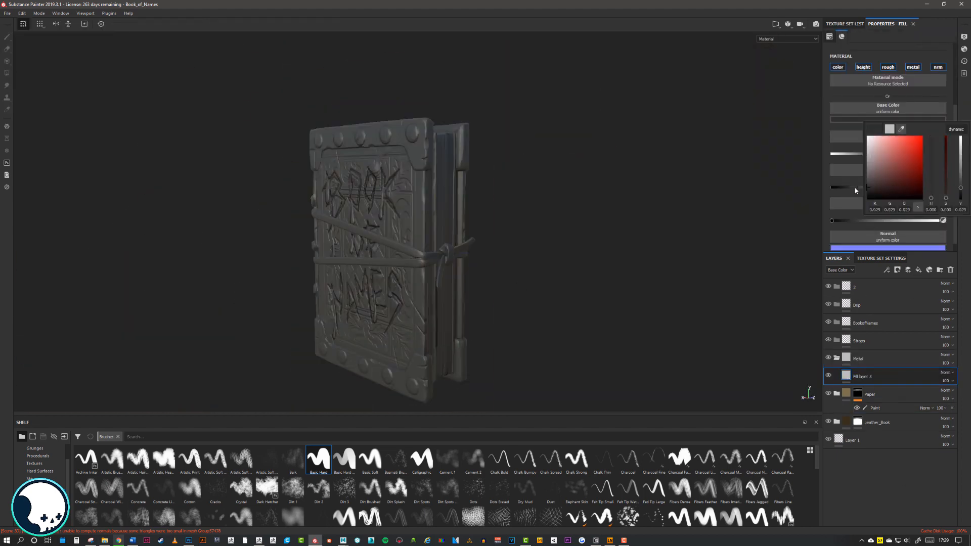
{"action": "left_click_drag", "start_coordinate": [354, 252], "coordinate": [455, 253], "text": "alt"}
{"action": "left_click", "coordinate": [845, 165]}
{"action": "left_click", "coordinate": [867, 216]}
Add a black mask with a paint effect to the Metal folder and switch to Polygon Fill
{"action": "right_click", "coordinate": [869, 358]}
{"action": "left_click", "coordinate": [871, 87]}
{"action": "left_click_drag", "start_coordinate": [531, 299], "coordinate": [554, 318], "text": "alt"}
{"action": "key", "text": "4"}
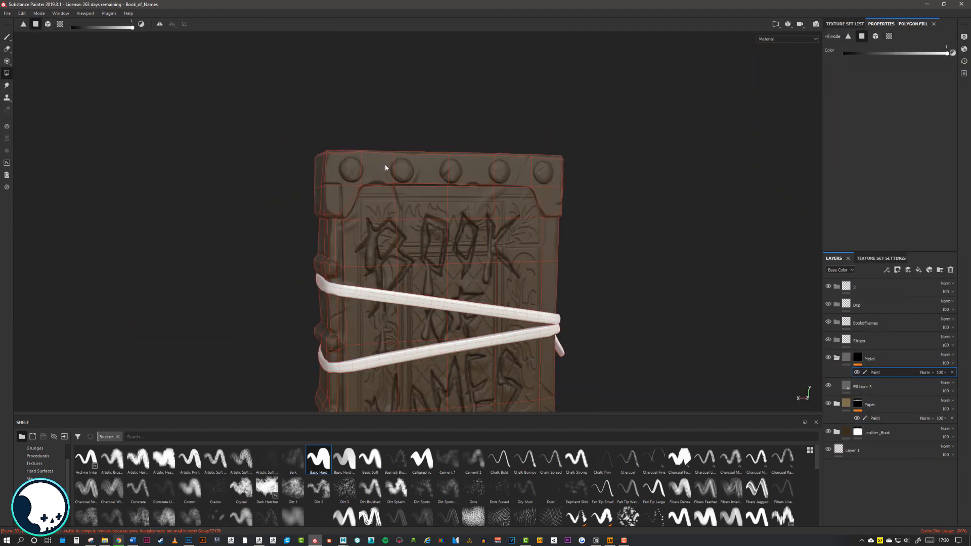
Fill the book's riveted edge bands into the Metal mask and move the Metal folder below Paper
{"action": "left_click", "coordinate": [386, 166]}
{"action": "left_click_drag", "start_coordinate": [386, 167], "coordinate": [530, 182], "text": "alt"}
{"action": "left_click_drag", "start_coordinate": [876, 359], "coordinate": [877, 395]}
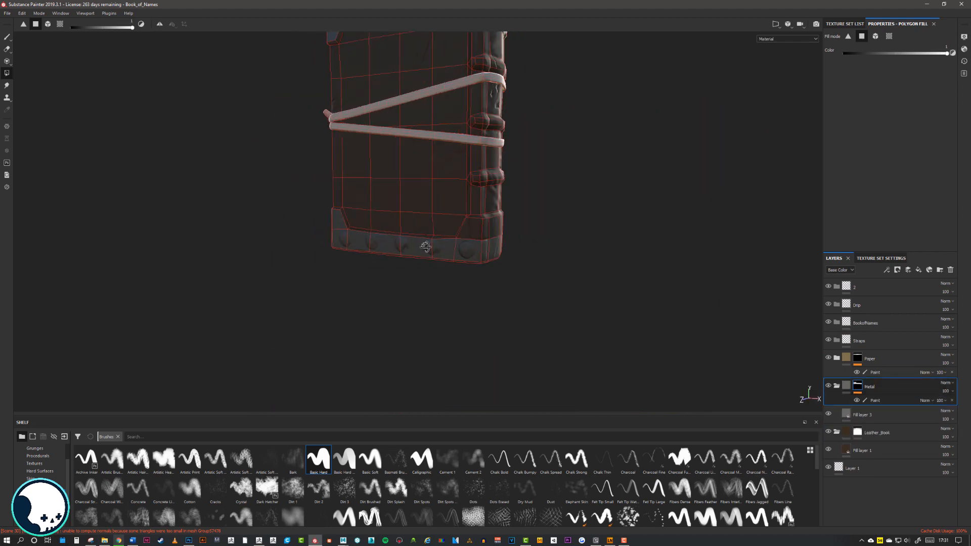
Hide the Leather_Book folder and brush the Metal mask in white up to the raised edge of the riveted bottom band
{"action": "left_click_drag", "start_coordinate": [426, 246], "coordinate": [556, 243], "text": "alt"}
{"action": "left_click", "coordinate": [7, 36]}
{"action": "left_click", "coordinate": [874, 399]}
{"action": "left_click", "coordinate": [828, 432]}
{"action": "scroll", "coordinate": [404, 242], "scroll_direction": "up", "scroll_amount": 5}
{"action": "left_click_drag", "start_coordinate": [455, 243], "coordinate": [415, 253], "text": "alt"}
{"action": "left_click_drag", "start_coordinate": [511, 246], "coordinate": [375, 270]}
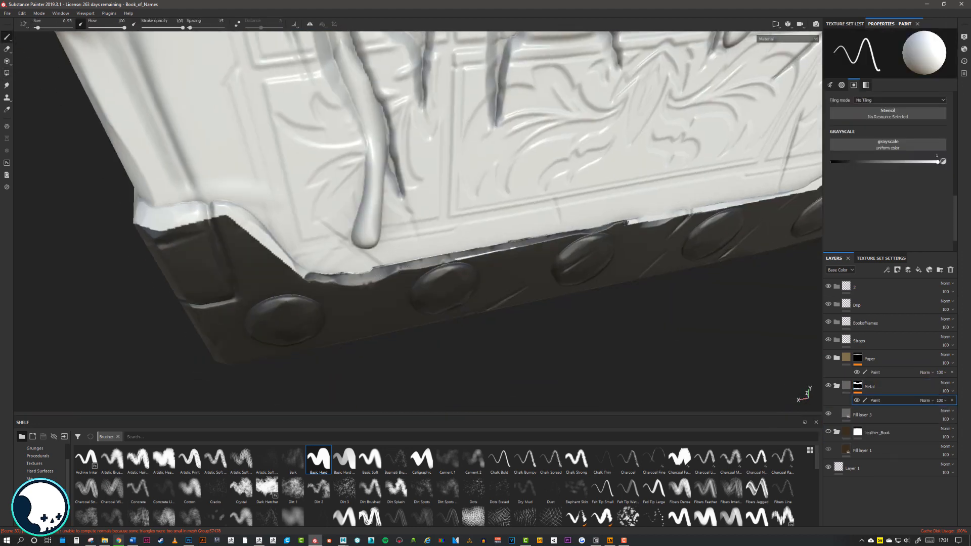
Paint the Metal mask along the remaining edges of the bottom band and spine corner, and enlarge the brush
{"action": "left_click_drag", "start_coordinate": [627, 221], "coordinate": [502, 221], "text": "alt"}
{"action": "mouse_move", "coordinate": [589, 132]}
{"action": "left_mouse_down", "text": "alt"}
{"action": "mouse_move", "coordinate": [432, 278]}
{"action": "mouse_move", "coordinate": [354, 268]}
{"action": "mouse_move", "coordinate": [425, 278]}
{"action": "left_mouse_up", "text": "alt"}
{"action": "left_click_drag", "start_coordinate": [501, 283], "coordinate": [617, 254]}
{"action": "mouse_move", "coordinate": [618, 254]}
{"action": "left_mouse_down", "text": "alt"}
{"action": "mouse_move", "coordinate": [364, 298]}
{"action": "mouse_move", "coordinate": [374, 308]}
{"action": "left_mouse_up", "text": "alt"}
{"action": "mouse_move", "coordinate": [419, 262]}
{"action": "left_mouse_down"}
{"action": "mouse_move", "coordinate": [586, 258]}
{"action": "mouse_move", "coordinate": [781, 348]}
{"action": "mouse_move", "coordinate": [557, 303]}
{"action": "left_mouse_up"}
{"action": "left_click_drag", "start_coordinate": [425, 271], "coordinate": [478, 397]}
{"action": "scroll", "coordinate": [478, 304], "scroll_direction": "down", "scroll_amount": 5}
{"action": "right_click_drag", "start_coordinate": [405, 278], "coordinate": [440, 278], "text": "ctrl"}
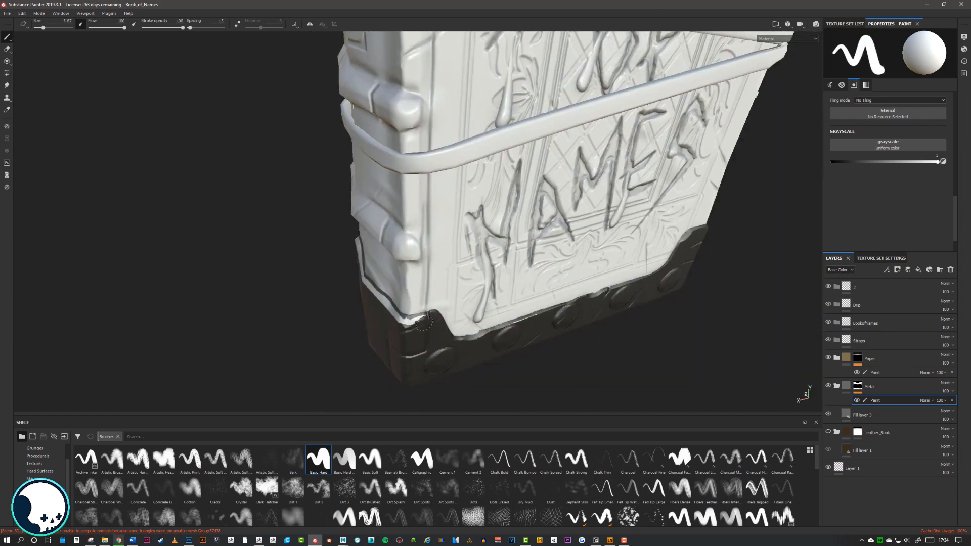
{"action": "left_click_drag", "start_coordinate": [192, 213], "coordinate": [329, 186], "text": "alt"}
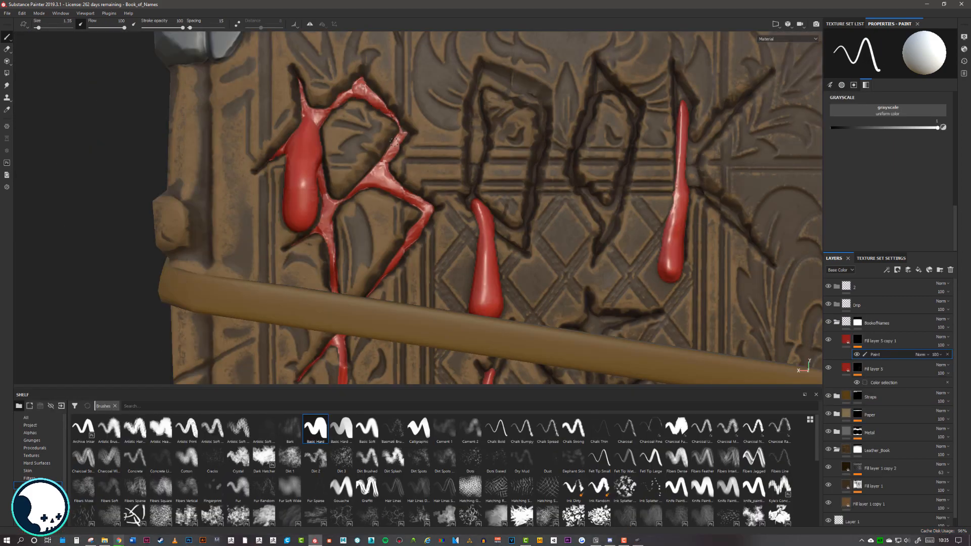
Paint the mask of the red Fill layer 5 copy 1 into the carved letters of BOOK
{"action": "left_click_drag", "start_coordinate": [394, 142], "coordinate": [405, 132]}
{"action": "mouse_move", "coordinate": [445, 208]}
{"action": "right_mouse_down", "text": "alt"}
{"action": "mouse_move", "coordinate": [453, 223]}
{"action": "mouse_move", "coordinate": [444, 240]}
{"action": "right_mouse_up", "text": "alt"}
{"action": "left_click_drag", "start_coordinate": [445, 202], "coordinate": [384, 217], "text": "alt"}
{"action": "left_click_drag", "start_coordinate": [364, 90], "coordinate": [354, 185]}
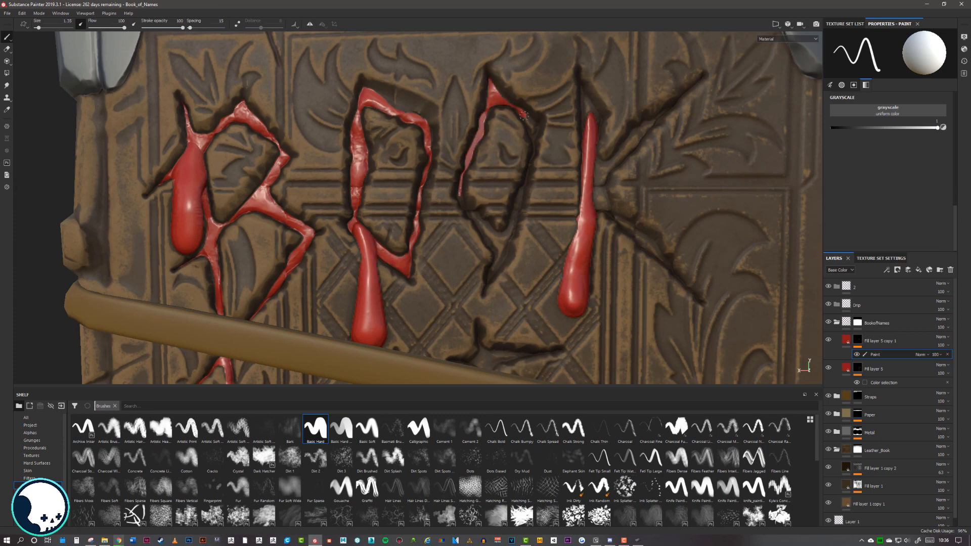
{"action": "left_click_drag", "start_coordinate": [490, 275], "coordinate": [484, 294]}
{"action": "left_click_drag", "start_coordinate": [505, 243], "coordinate": [480, 237], "text": "alt"}
{"action": "left_click_drag", "start_coordinate": [594, 126], "coordinate": [592, 84]}
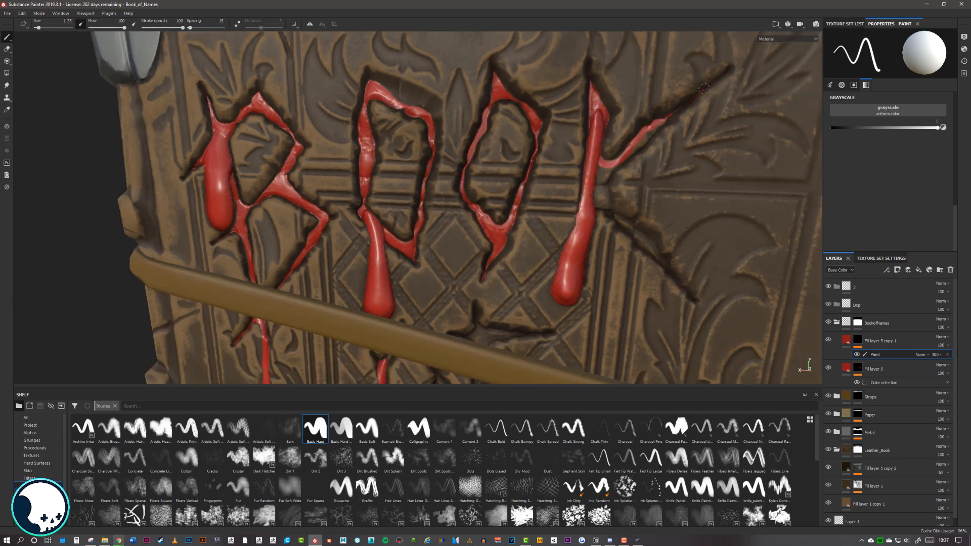
{"action": "left_click_drag", "start_coordinate": [681, 287], "coordinate": [694, 300]}
{"action": "middle_click_drag", "start_coordinate": [559, 286], "coordinate": [637, 217], "text": "alt"}
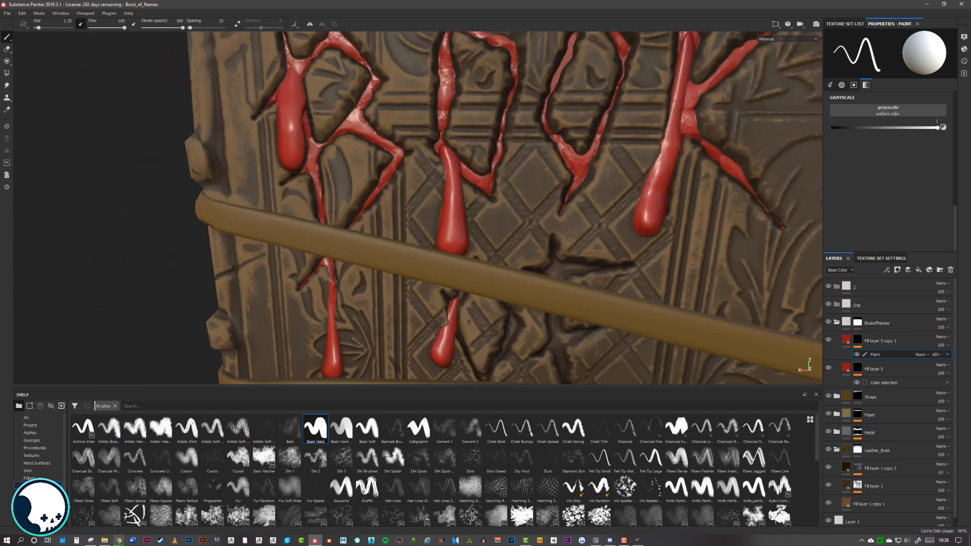
Show the 3D and 2D views side by side and paint the red mask into the carved OF and NAMES letters
{"action": "key", "text": "F1"}
{"action": "scroll", "coordinate": [651, 202], "scroll_direction": "up", "scroll_amount": 5}
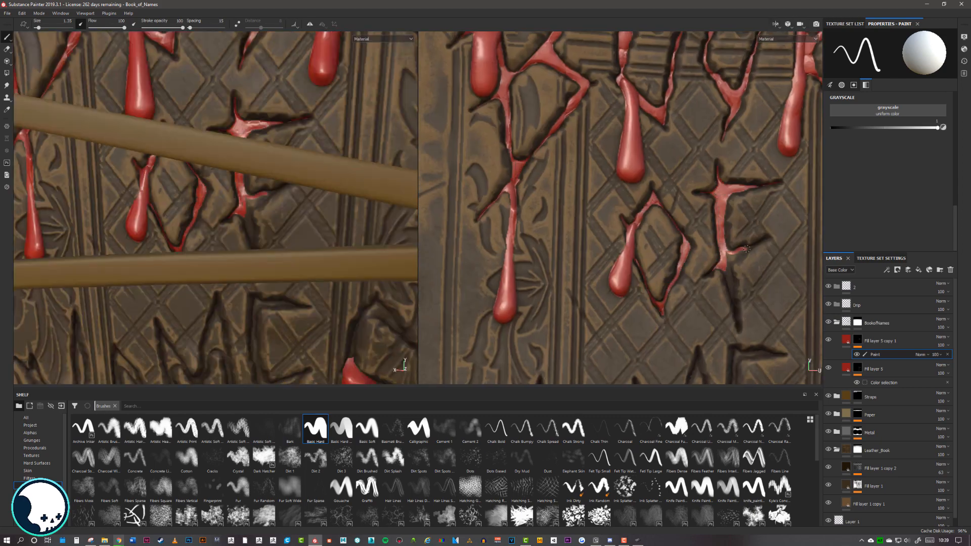
{"action": "middle_click_drag", "start_coordinate": [728, 273], "coordinate": [800, 32], "text": "alt"}
{"action": "left_click_drag", "start_coordinate": [556, 143], "coordinate": [552, 158]}
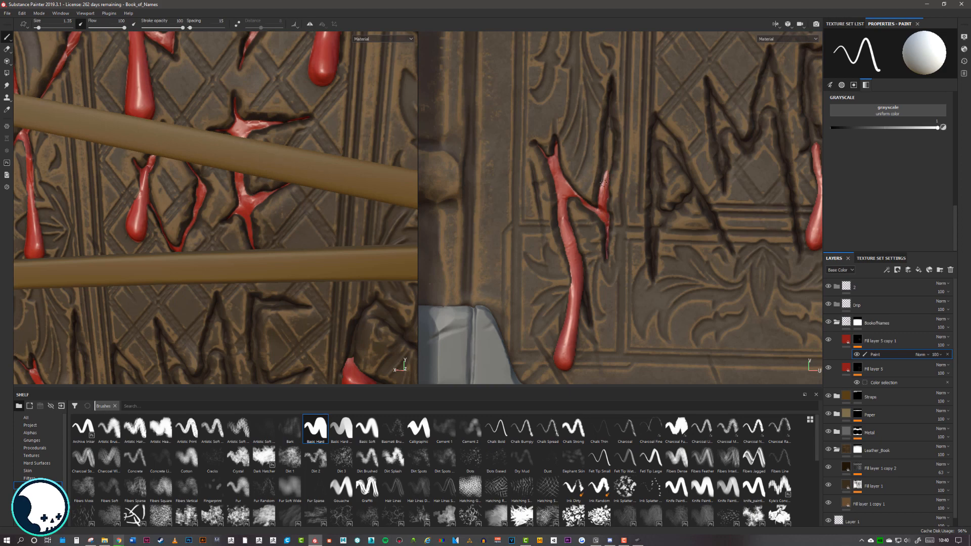
{"action": "middle_click_drag", "start_coordinate": [623, 250], "coordinate": [594, 165], "text": "alt"}
{"action": "left_click_drag", "start_coordinate": [636, 125], "coordinate": [627, 188]}
{"action": "middle_click_drag", "start_coordinate": [627, 188], "coordinate": [542, 260], "text": "alt"}
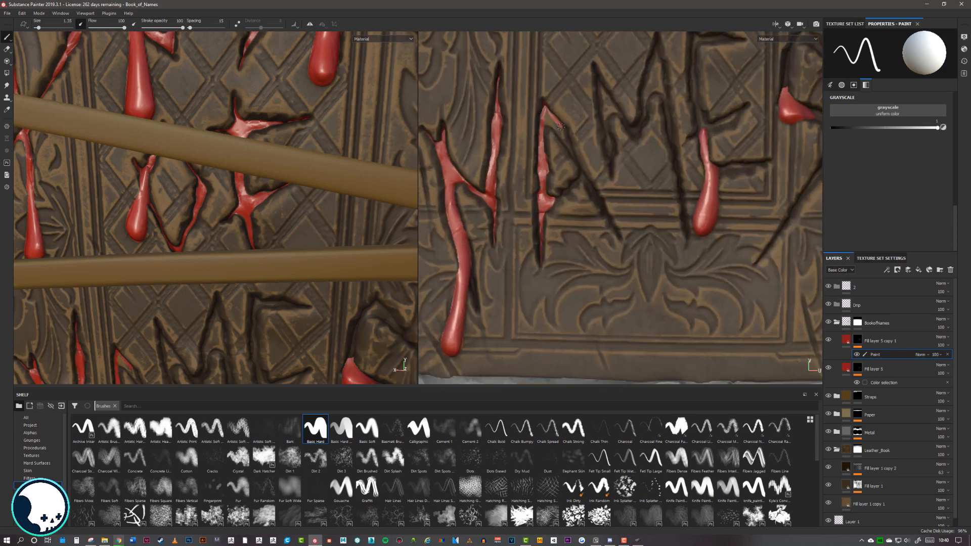
{"action": "left_click_drag", "start_coordinate": [635, 133], "coordinate": [652, 84]}
{"action": "middle_click_drag", "start_coordinate": [668, 56], "coordinate": [585, 115], "text": "alt"}
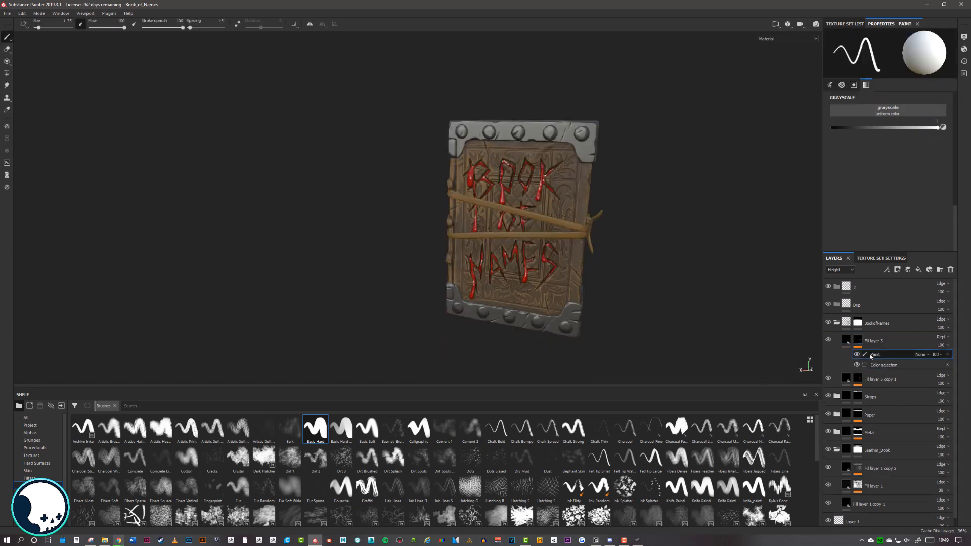
Add an Emissive channel to the book's texture set
{"action": "mouse_move", "coordinate": [653, 238]}
{"action": "left_mouse_down", "text": "alt"}
{"action": "mouse_move", "coordinate": [622, 229]}
{"action": "mouse_move", "coordinate": [563, 268]}
{"action": "mouse_move", "coordinate": [571, 276]}
{"action": "left_mouse_up", "text": "alt"}
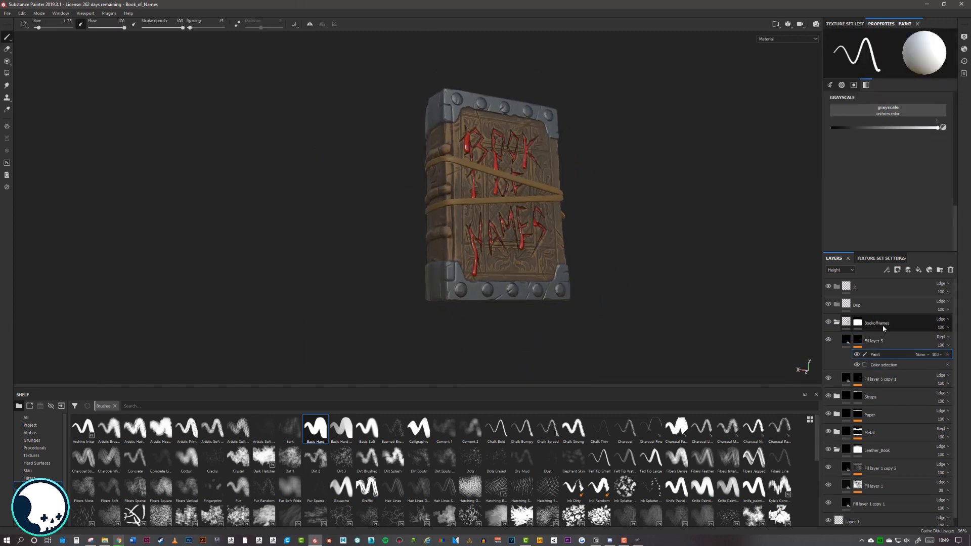
{"action": "left_click", "coordinate": [883, 329]}
{"action": "left_click", "coordinate": [880, 257]}
{"action": "left_click", "coordinate": [948, 283]}
{"action": "left_click", "coordinate": [941, 403]}
Give the red fill layer in the BookofNames folder a red emissive colour
{"action": "left_click", "coordinate": [833, 258]}
{"action": "left_click", "coordinate": [846, 340]}
{"action": "left_click", "coordinate": [888, 238]}
{"action": "left_click", "coordinate": [908, 273]}
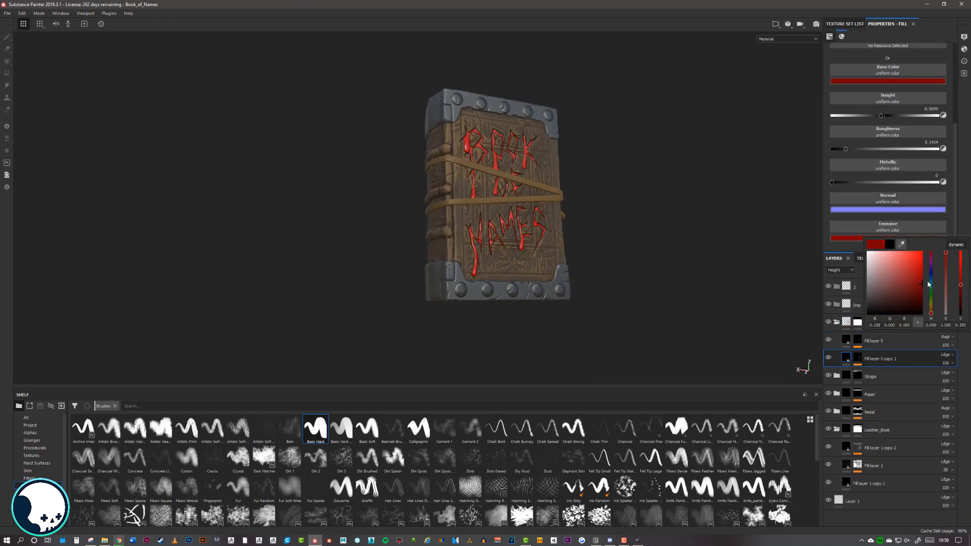
Raise the luminance of the Glare post effect in the display settings to 7.87
{"action": "left_click", "coordinate": [85, 13]}
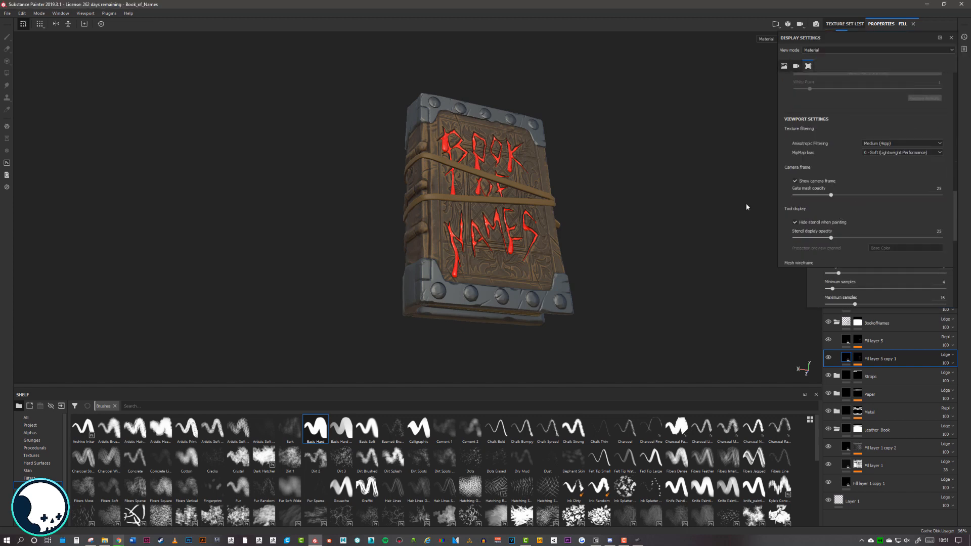
{"action": "scroll", "coordinate": [860, 152], "scroll_direction": "down", "scroll_amount": 2}
{"action": "left_click_drag", "start_coordinate": [900, 192], "coordinate": [925, 194]}
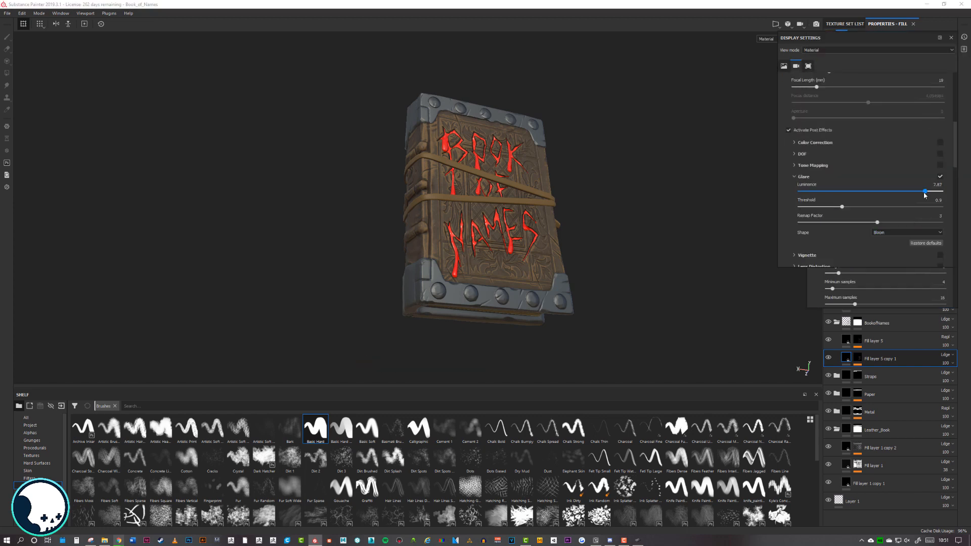
Examine the glowing letters up close and select the mask of Fill layer 5
{"action": "scroll", "coordinate": [925, 195], "scroll_direction": "up", "scroll_amount": 5}
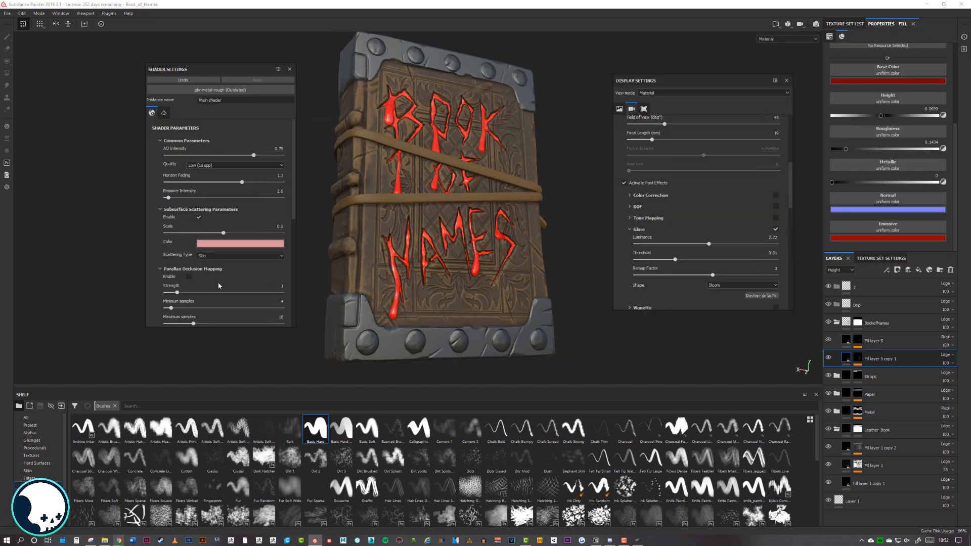
{"action": "left_click_drag", "start_coordinate": [314, 181], "coordinate": [323, 182], "text": "alt"}
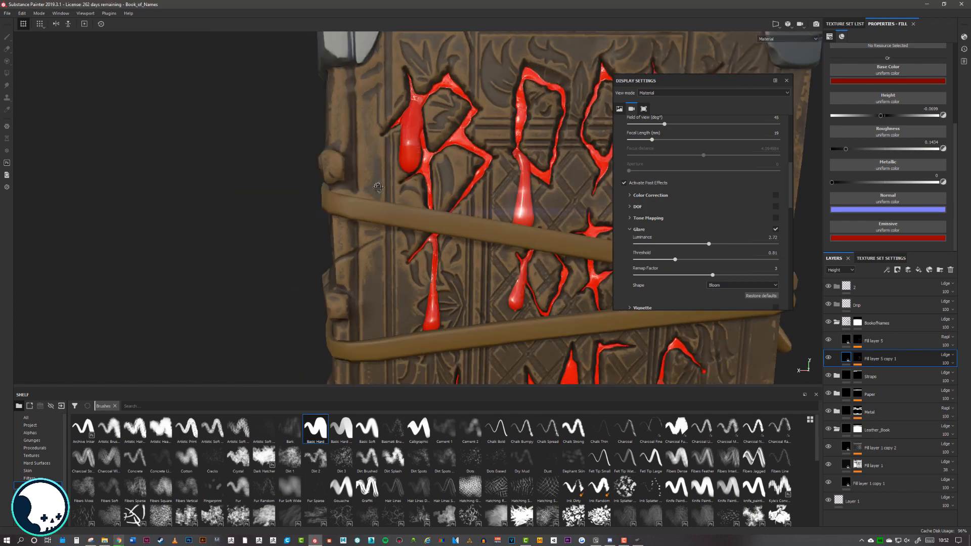
{"action": "left_click_drag", "start_coordinate": [377, 187], "coordinate": [373, 189], "text": "alt"}
{"action": "left_click", "coordinate": [857, 340]}
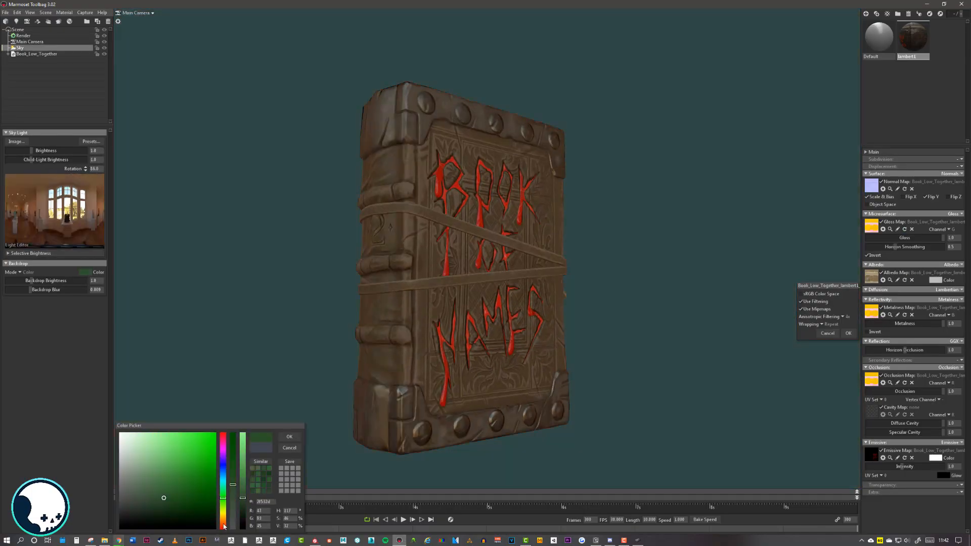
Switch to Marmoset Toolbag and open the mode choices of the sky's backdrop
{"action": "left_click", "coordinate": [14, 272]}
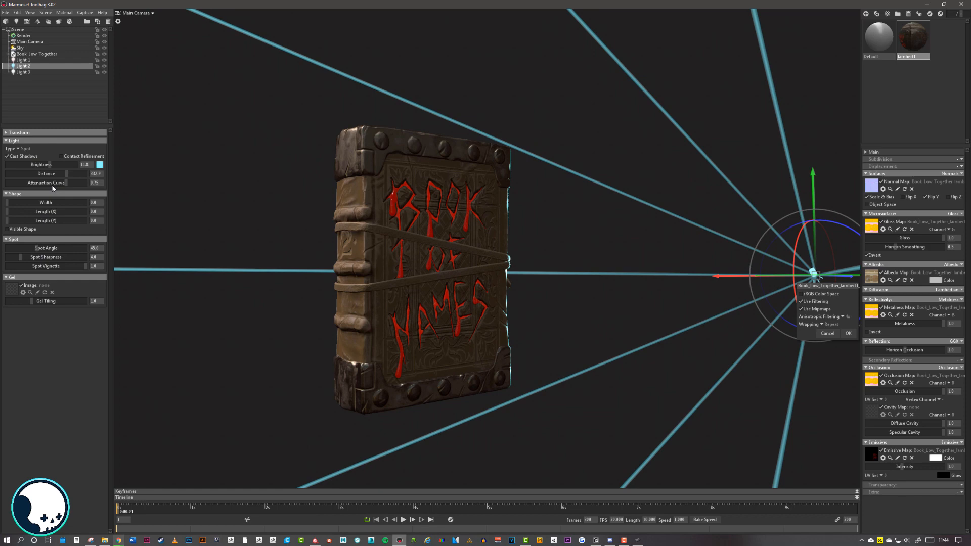
Increase the shape width and length of the cyan spot Light 2, and select Light 3
{"action": "left_click_drag", "start_coordinate": [7, 202], "coordinate": [17, 202]}
{"action": "left_click_drag", "start_coordinate": [7, 211], "coordinate": [35, 221]}
{"action": "left_click", "coordinate": [23, 71]}
{"action": "left_click_drag", "start_coordinate": [202, 213], "coordinate": [214, 117], "text": "alt"}
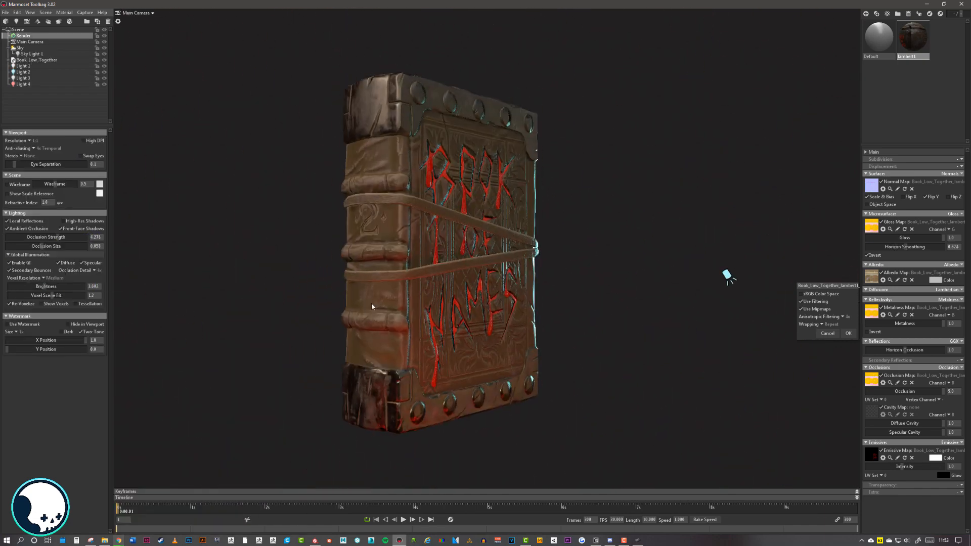
Lower the brightness of Light 3
{"action": "left_click_drag", "start_coordinate": [371, 307], "coordinate": [303, 306], "text": "alt"}
{"action": "left_click", "coordinate": [23, 78]}
{"action": "left_click_drag", "start_coordinate": [56, 164], "coordinate": [27, 164]}
Review the sky, Light 3 and Light 1, and examine the lighting on the book from different angles
{"action": "left_click", "coordinate": [20, 47]}
{"action": "left_click", "coordinate": [24, 78]}
{"action": "left_click", "coordinate": [23, 65]}
{"action": "left_click_drag", "start_coordinate": [450, 152], "coordinate": [450, 303], "text": "alt"}
{"action": "scroll", "coordinate": [450, 253], "scroll_direction": "down", "scroll_amount": 10}
{"action": "scroll", "coordinate": [505, 290], "scroll_direction": "up", "scroll_amount": 10}
{"action": "left_click_drag", "start_coordinate": [506, 404], "coordinate": [505, 273], "text": "alt"}
{"action": "scroll", "coordinate": [506, 273], "scroll_direction": "down", "scroll_amount": 2}
Adjust the colour of the red Light 4
{"action": "left_click", "coordinate": [24, 84]}
{"action": "left_click", "coordinate": [100, 165]}
{"action": "left_click", "coordinate": [288, 432]}
{"action": "left_click", "coordinate": [100, 164]}
{"action": "left_click", "coordinate": [288, 432]}
Lower the brightness of the cyan spot Light 2 and select the main camera
{"action": "left_click", "coordinate": [23, 72]}
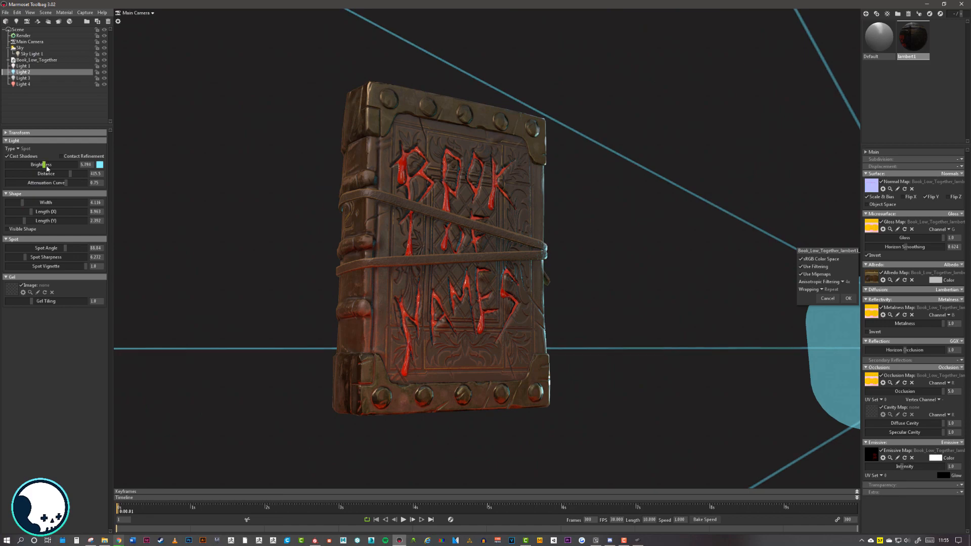
{"action": "left_click_drag", "start_coordinate": [45, 166], "coordinate": [32, 166]}
{"action": "left_click_drag", "start_coordinate": [598, 226], "coordinate": [512, 299], "text": "alt"}
{"action": "left_click", "coordinate": [30, 41]}
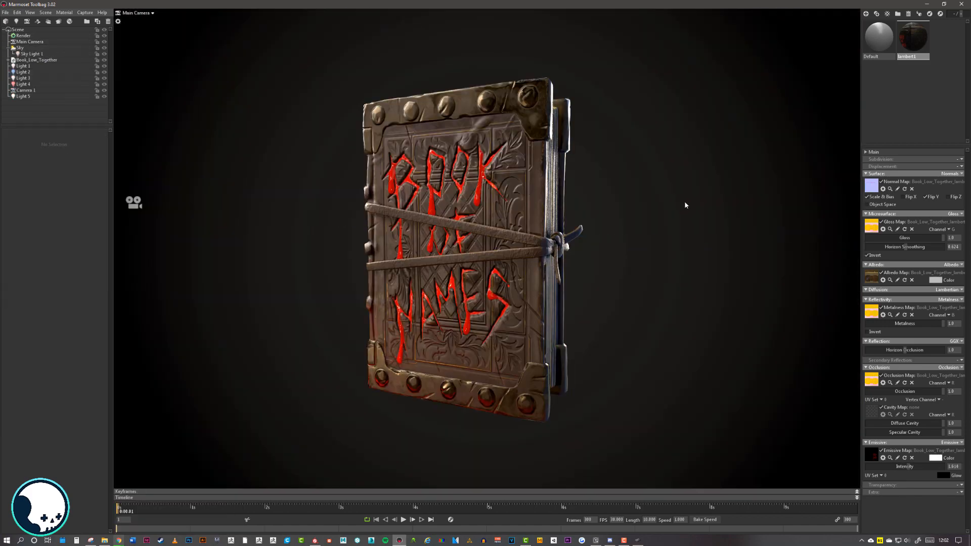